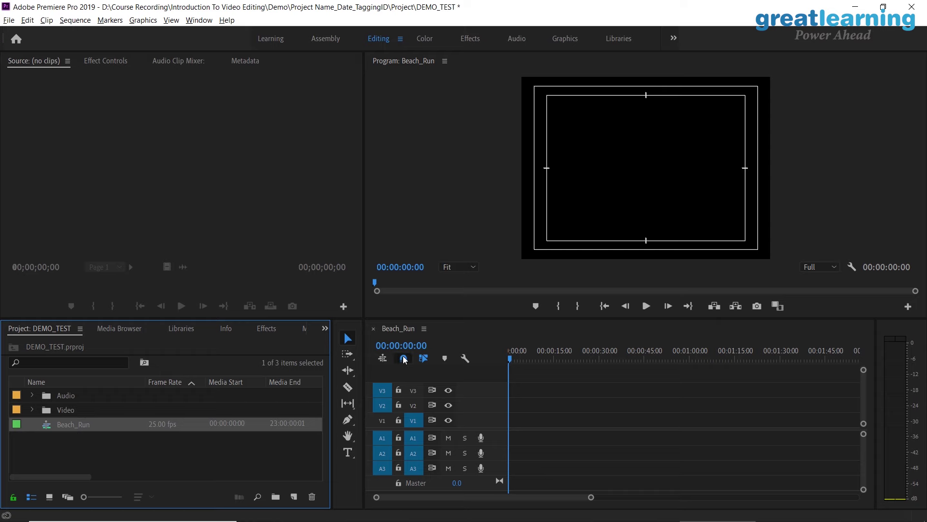
- Review the sequence settings of Beach_Run, including the editing mode and frame size options, and close them
left_click(74, 19)
left_click(91, 34)
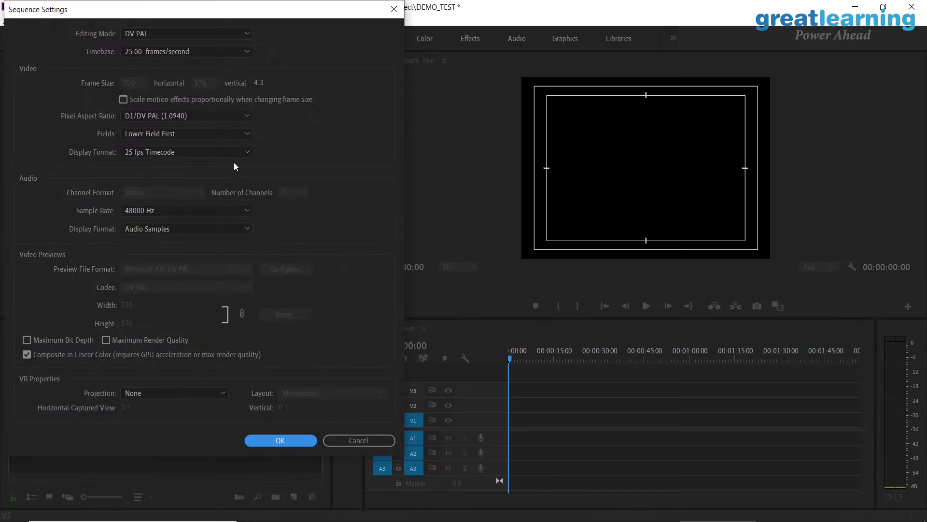
left_click(222, 35)
left_click(222, 37)
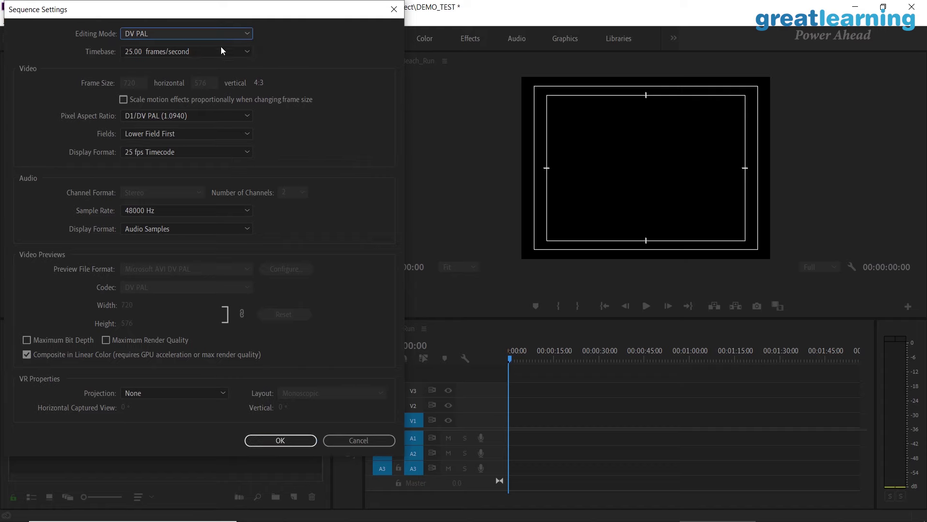
left_click(124, 99)
left_click(123, 99)
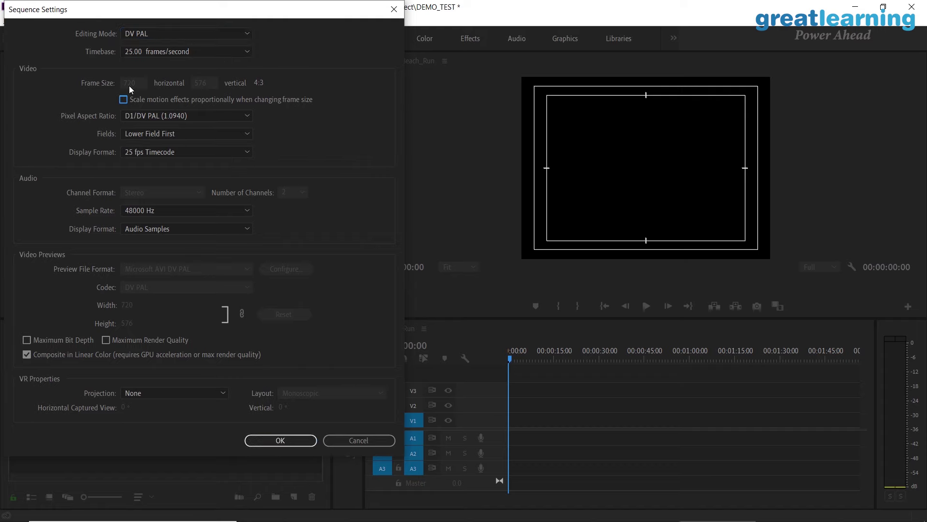
left_click(279, 440)
- Delete the Beach_Run sequence from the project
right_click(83, 429)
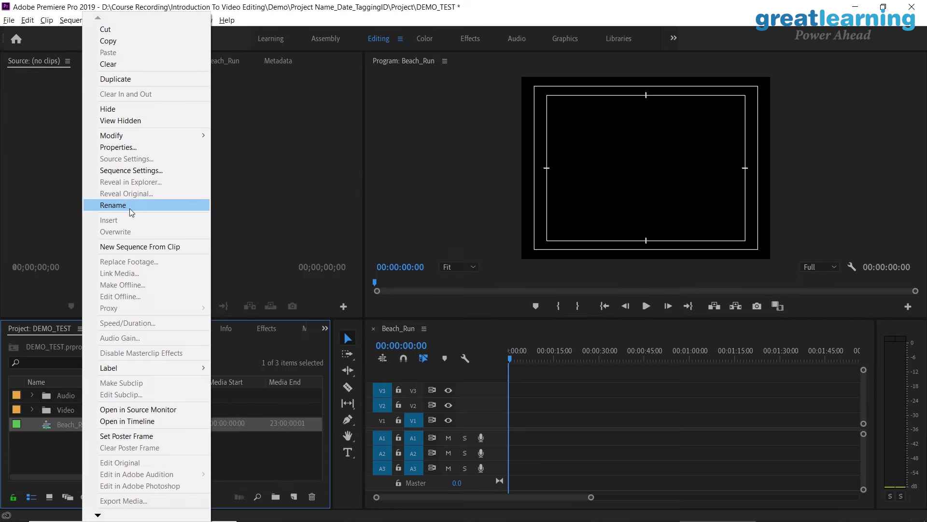
left_click(57, 425)
key("Delete")
left_click(58, 428)
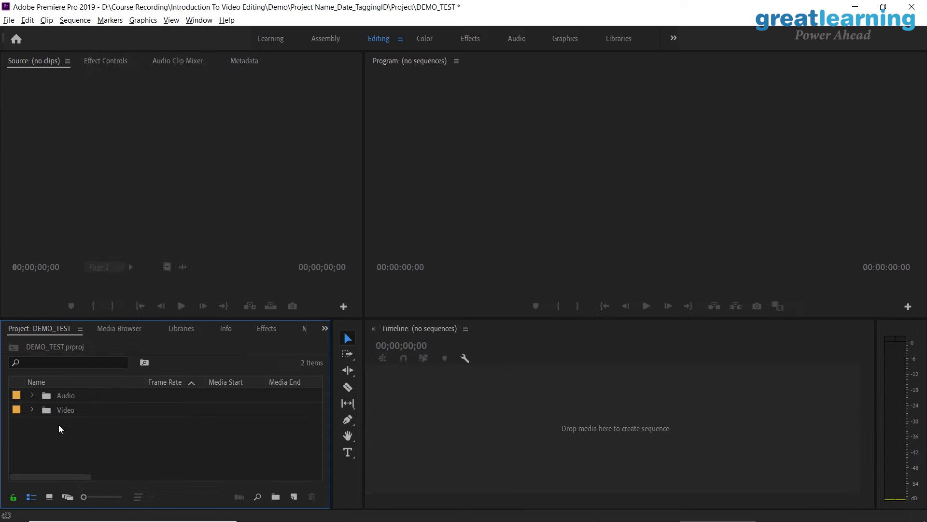
- Check the frame sizes of the clips in the Video bin and create a new sequence from the 1920 x 1080 clip 9_TWFuIHJ1bnMgb24g
left_click(32, 410)
left_click(124, 453)
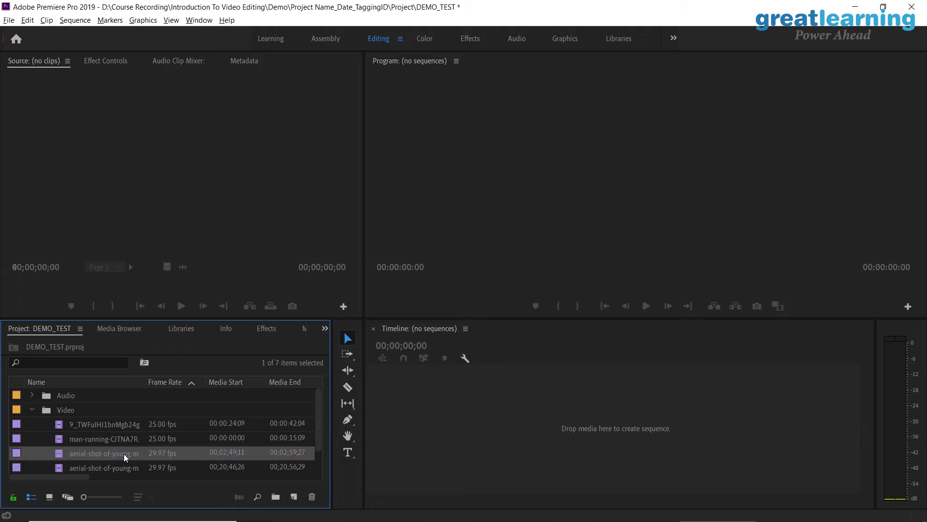
left_click_drag(71, 477, 176, 484)
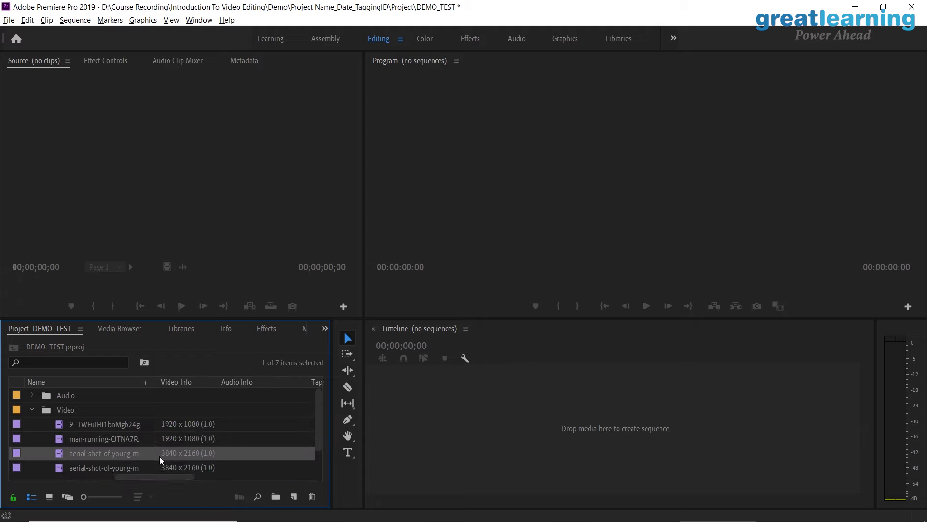
left_click(131, 425)
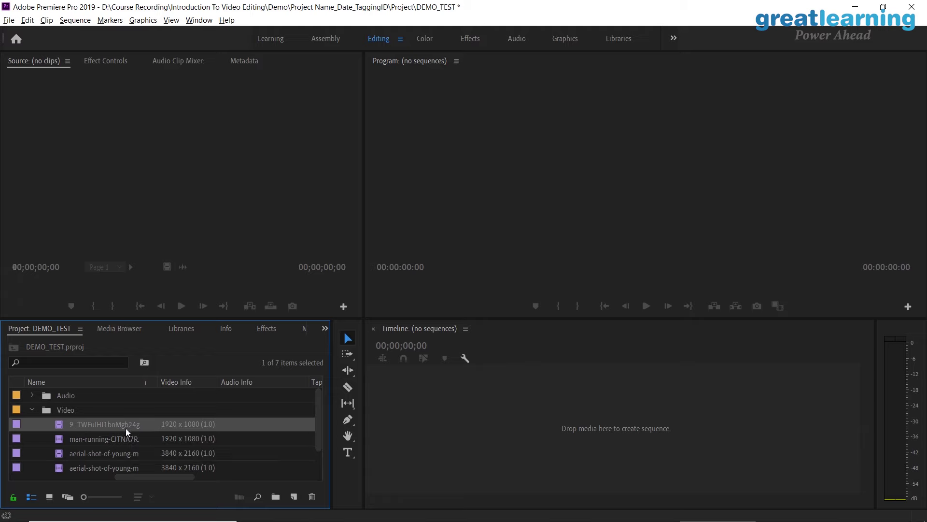
right_click(127, 431)
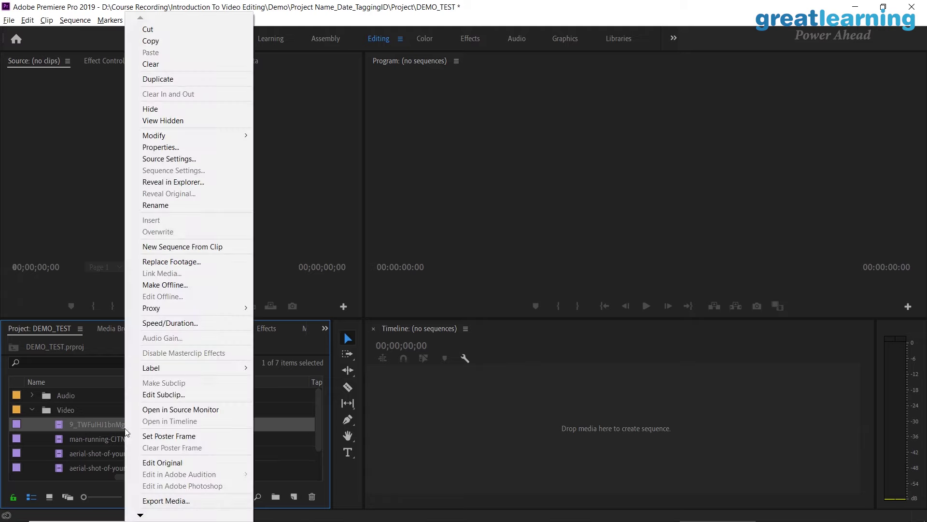
left_click(210, 246)
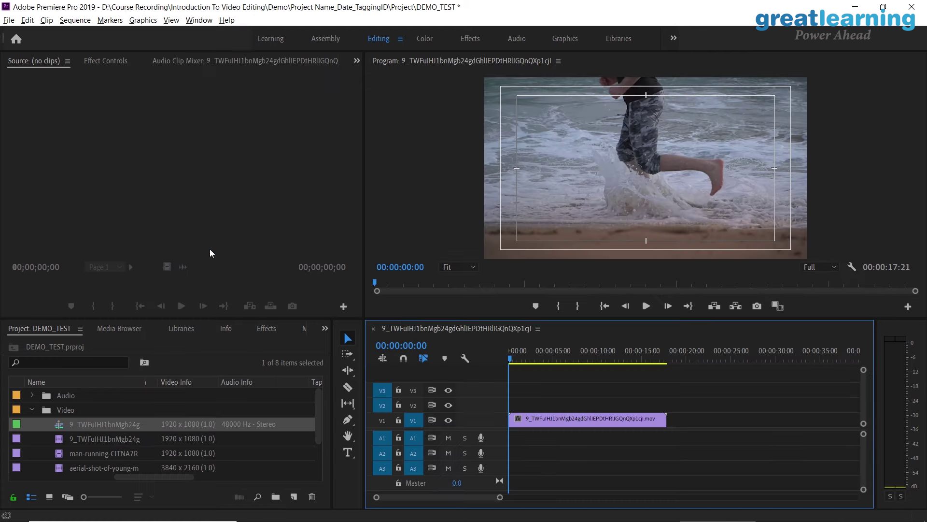
- Rename the new sequence in the Video bin as "Sequence _1"
left_click(94, 426)
type("Sequence _1")
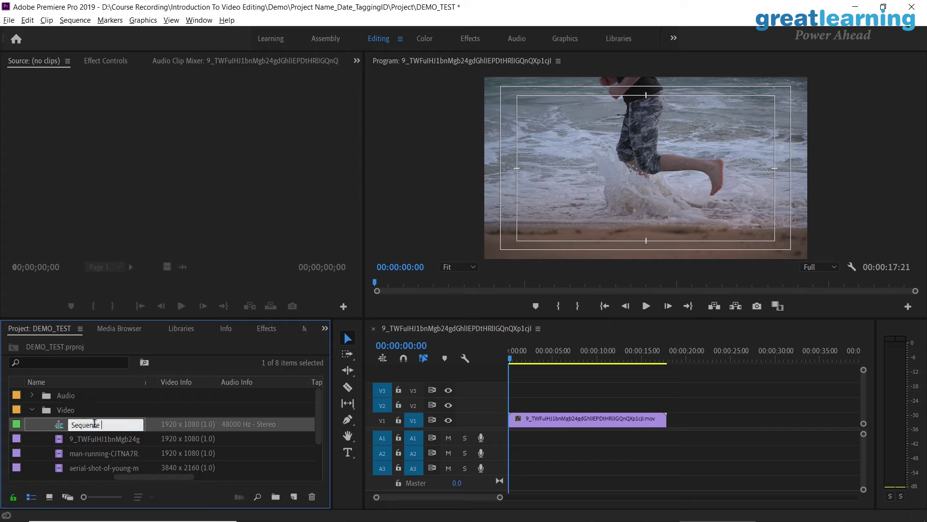
left_click(86, 454)
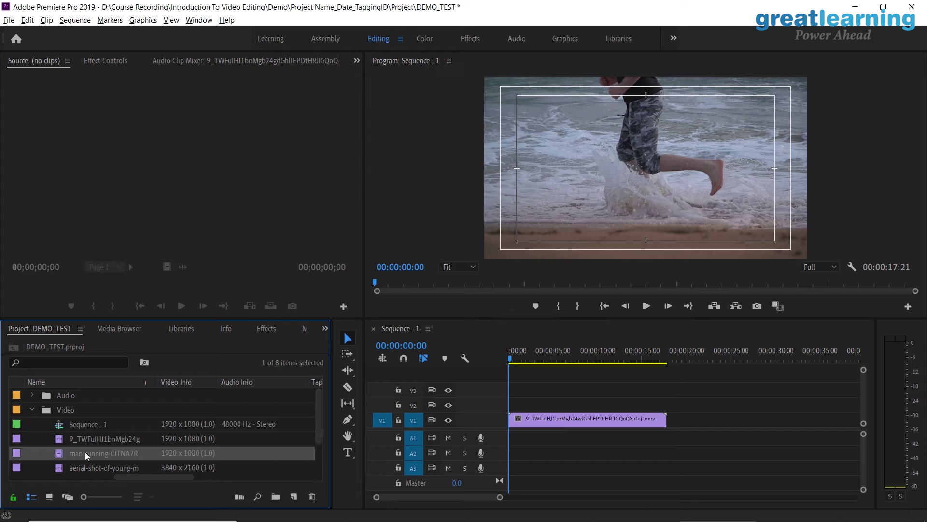
- Move Sequence _1 out of the Video bin to the project's top level by cutting and pasting it, and open it in the timeline
left_click(92, 424)
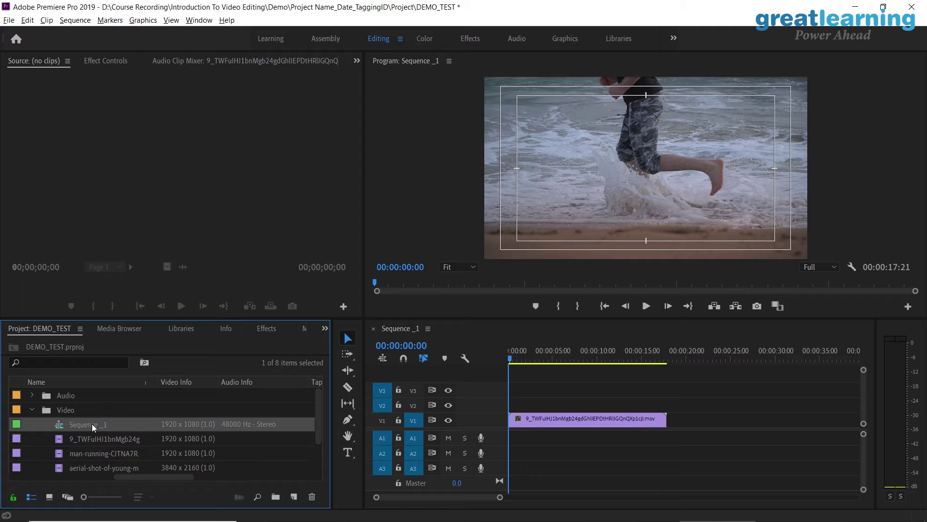
key("Delete")
left_click(32, 409)
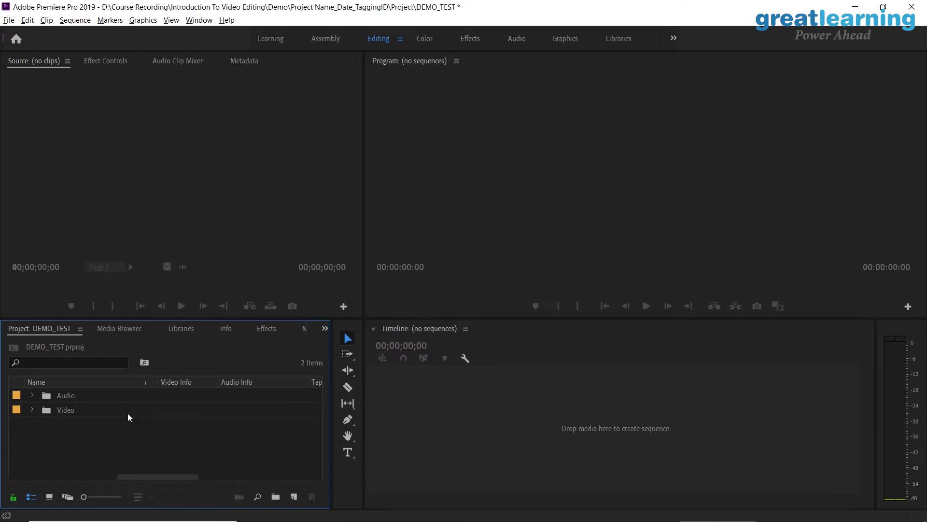
key("ctrl+z")
left_click(79, 425)
double_click(44, 425)
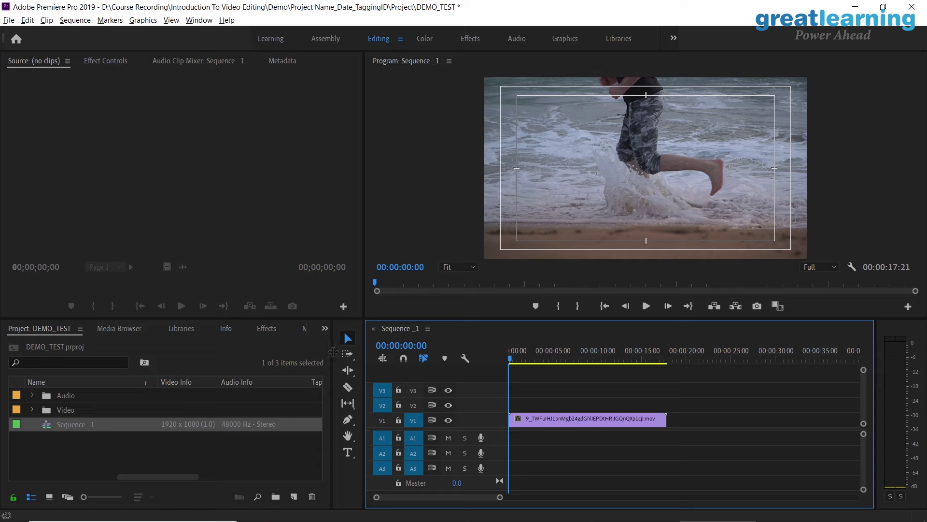
- Narrow the Project panel to widen the timeline, and select the clip on V1 with the playhead at the sequence start
left_click_drag(330, 356, 238, 356)
left_click_drag(365, 356, 265, 357)
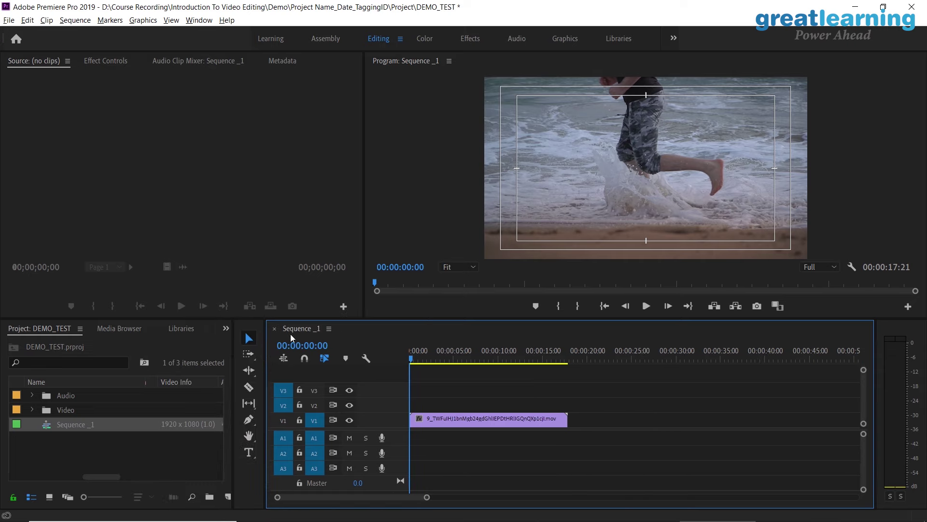
left_click(489, 422)
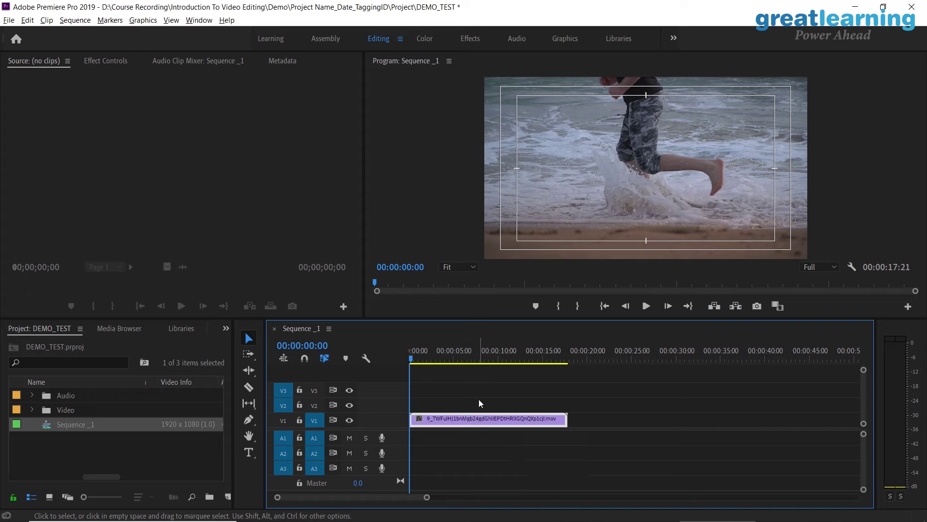
mouse_move(417, 362)
left_mouse_down()
mouse_move(520, 363)
mouse_move(410, 370)
left_mouse_up()
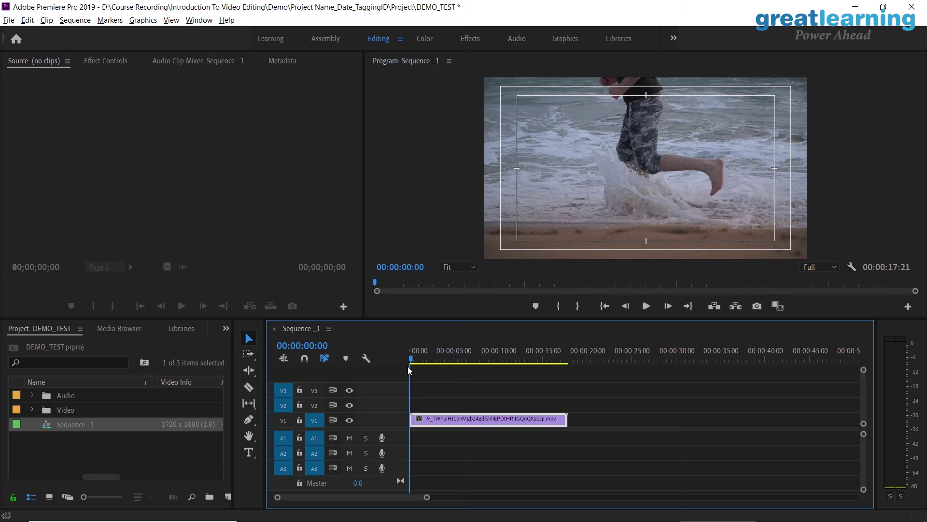
- Expand the Video bin and load the clip 9_TWFuIHJ1bnMgb24g into the Source Monitor
left_click(32, 410)
scroll(130, 429, "down", 2)
scroll(139, 431, "up", 1)
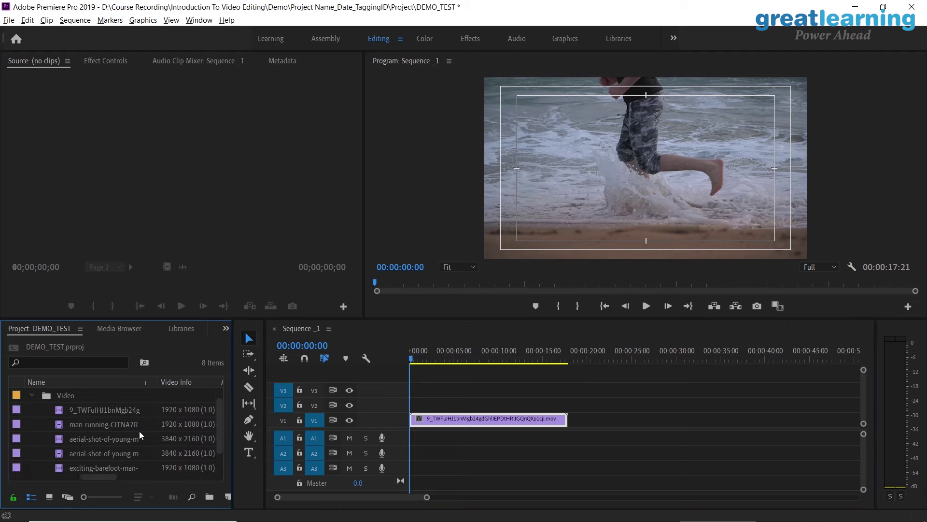
double_click(122, 410)
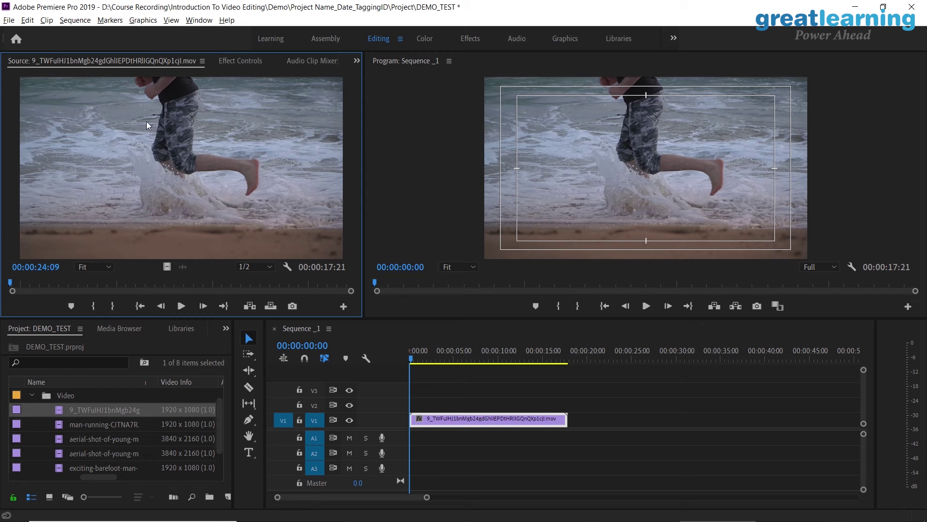
- Delete the clip from track V1 of Sequence _1 and make the Source Monitor active
left_click(486, 419)
key("Delete")
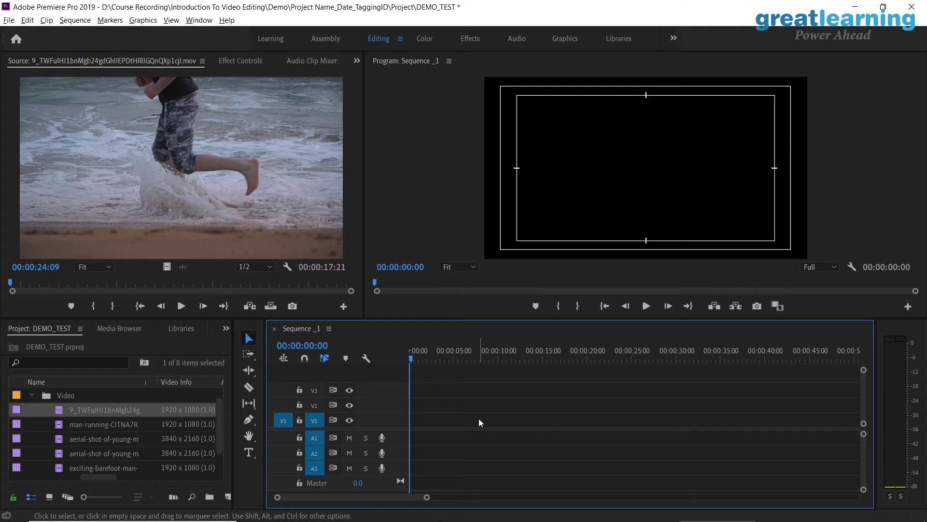
left_click(167, 224)
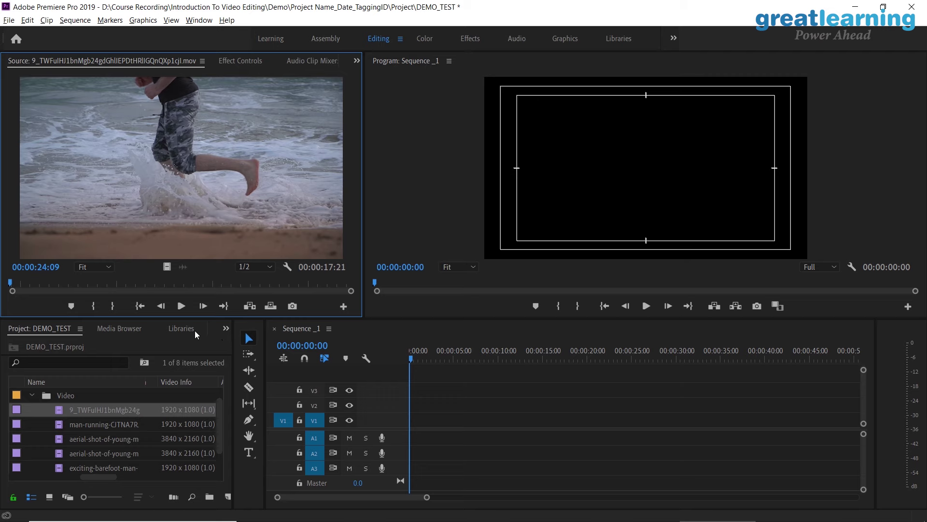
- Show the History panel and look through the list of recorded project actions
left_click(199, 20)
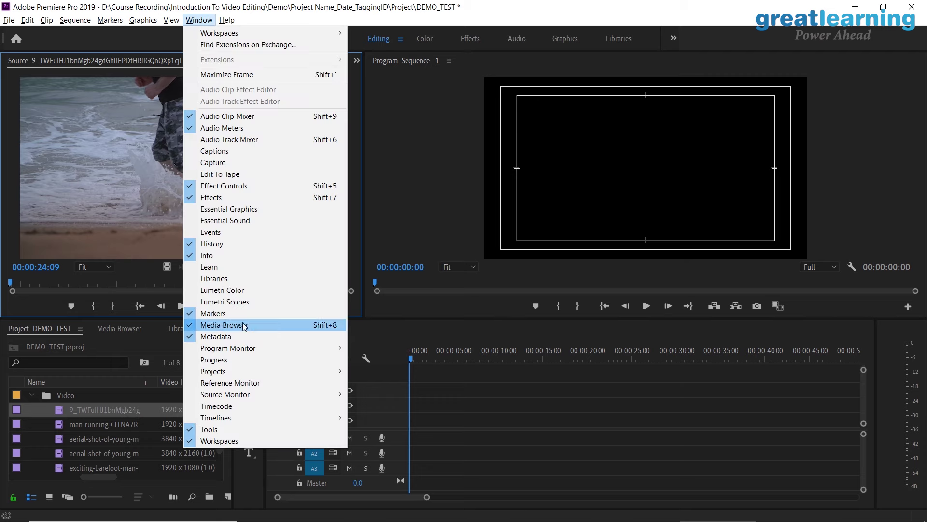
left_click(229, 244)
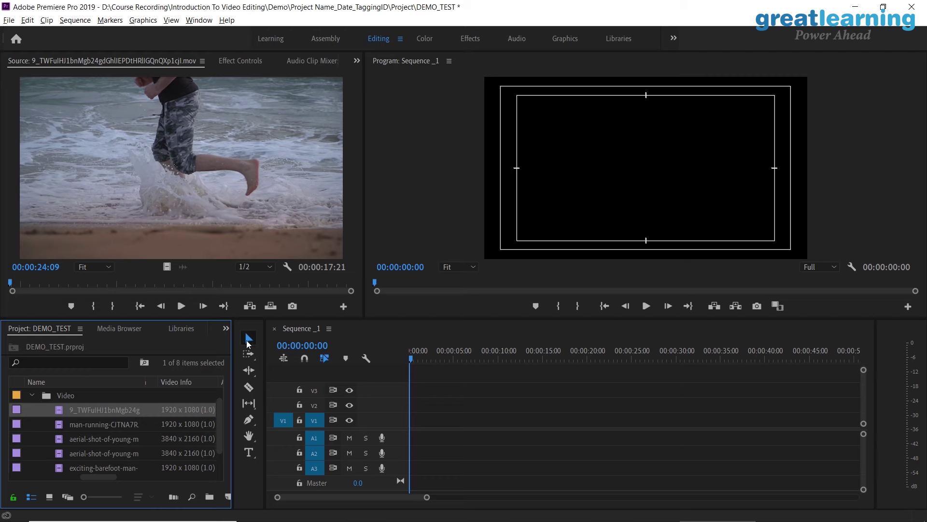
left_click(225, 329)
left_click(246, 422)
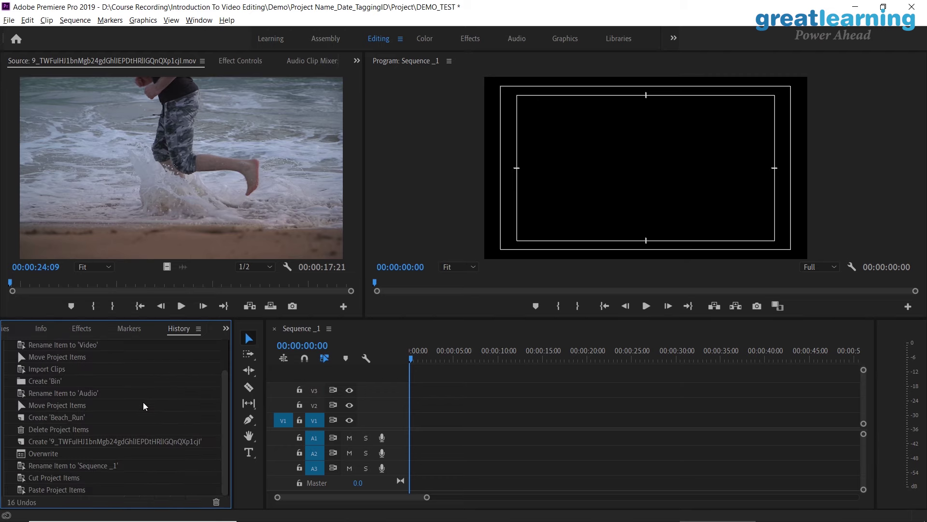
scroll(144, 406, "up", 1)
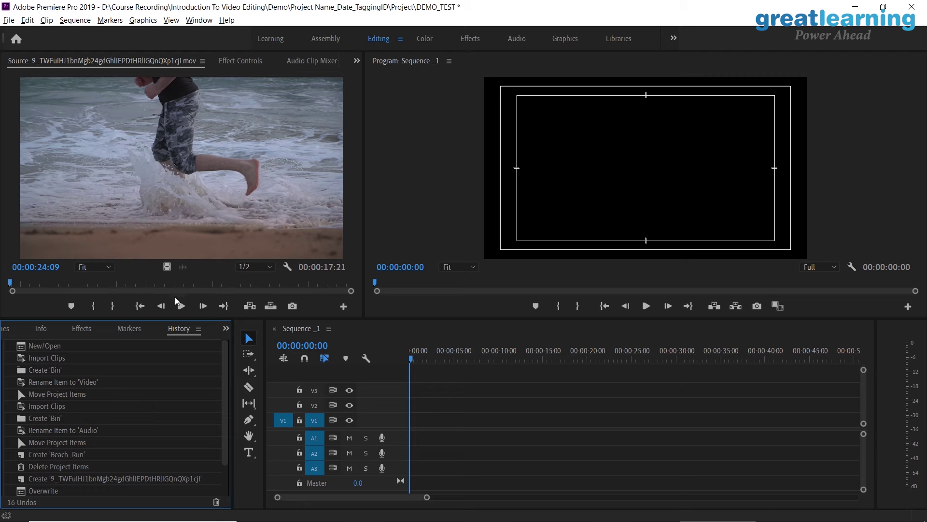
- Preview the running clip in the Source Monitor, pausing to check the latest History entries before resuming playback
left_click(203, 215)
key("space")
key("space")
scroll(180, 416, "down", 1)
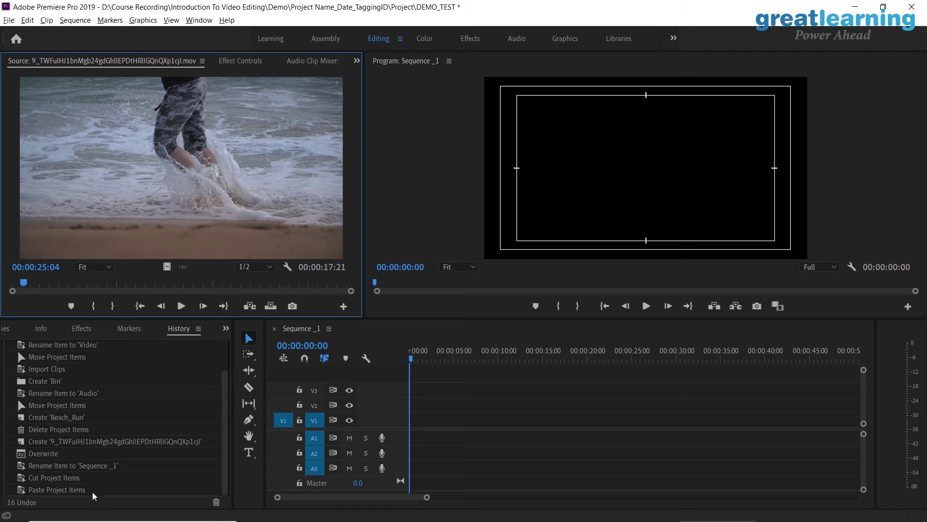
left_click(182, 307)
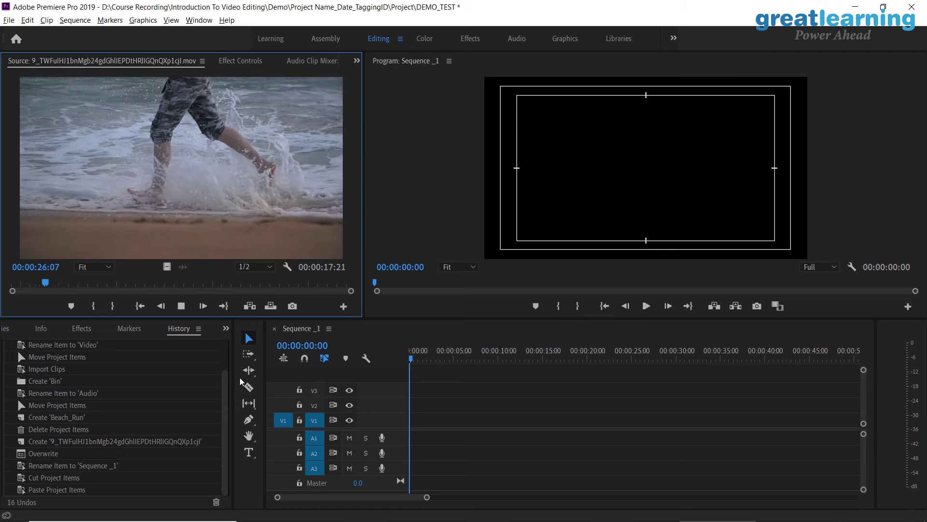
left_click(199, 330)
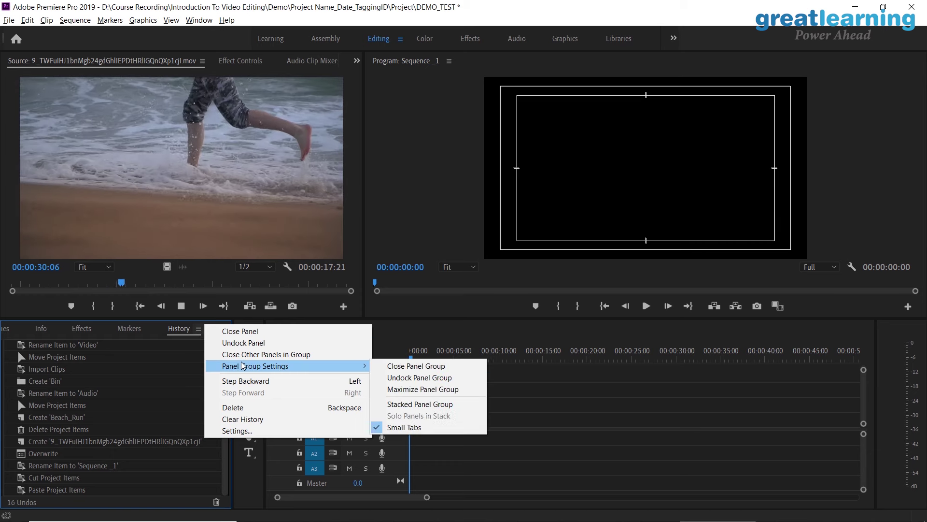
left_click(203, 318)
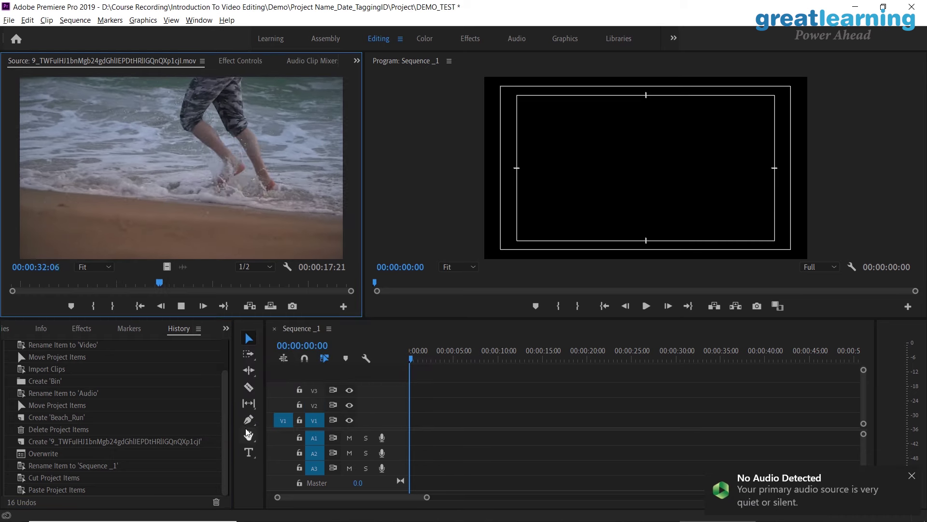
left_click(224, 345)
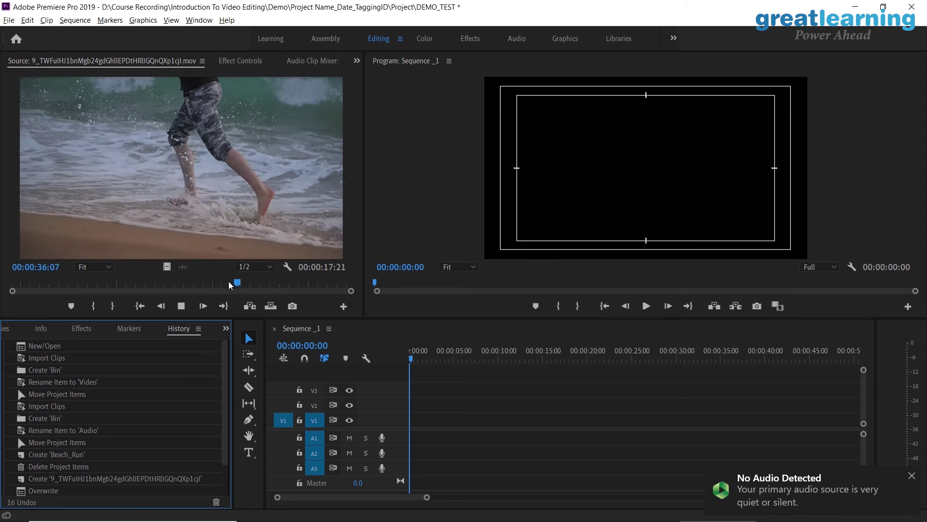
- Mark an In point at 00:00:31:05 in the source clip and play it on to 00:00:34:06
left_click_drag(244, 285, 147, 283)
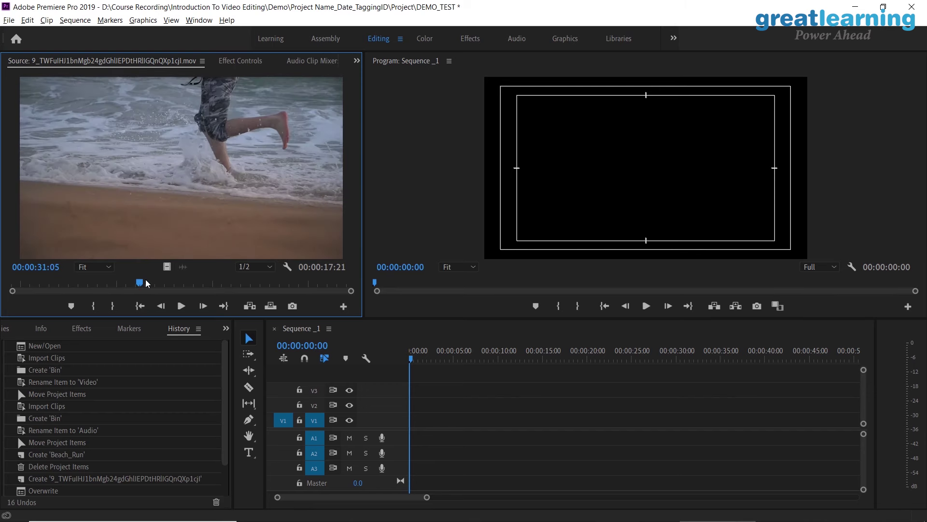
key("i")
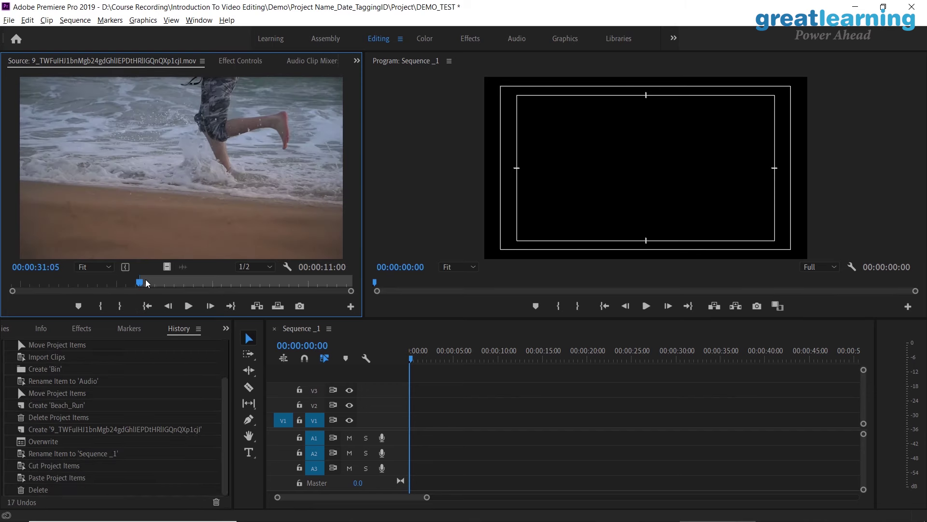
key("space")
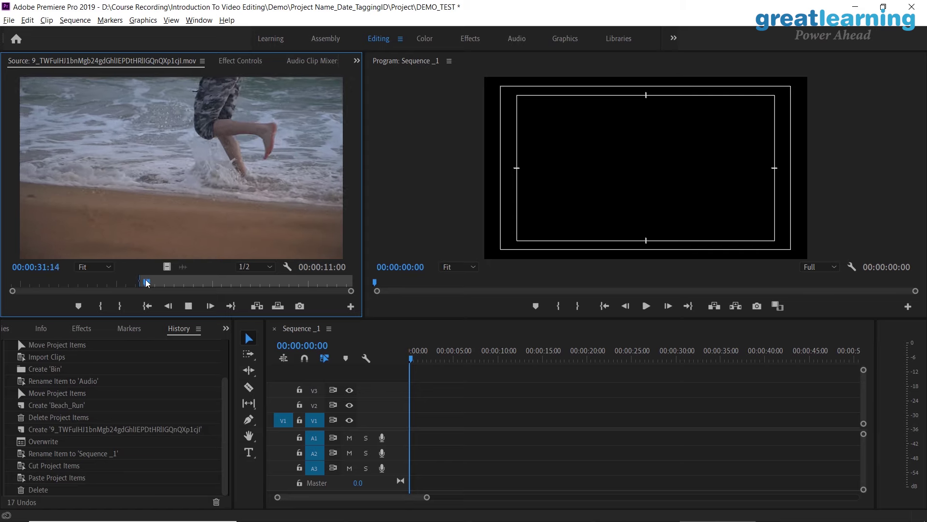
key("space")
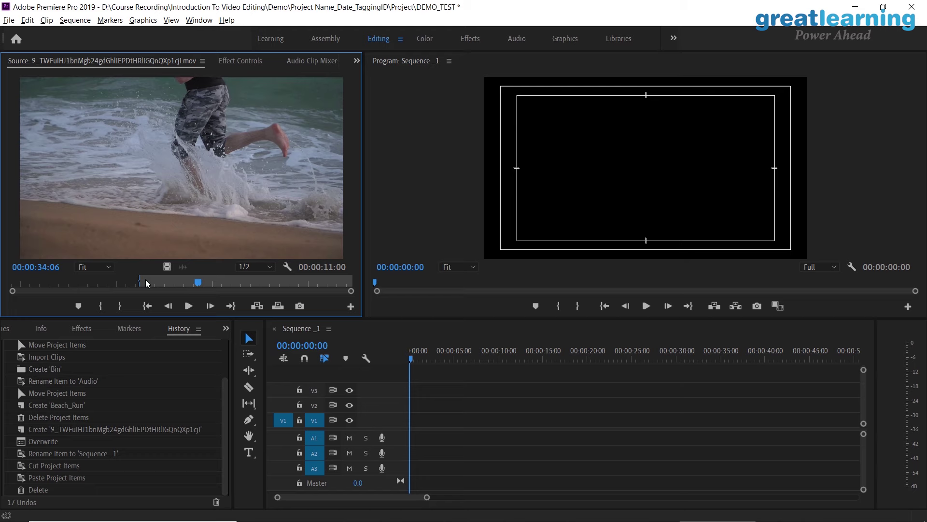
- Mark an Out point at 00:00:34:06 in the source clip and place the marked portion at the start of track V1
key("o")
left_click_drag(170, 195, 407, 428)
key("space")
key("space")
- Move the source clip's Out point to 00:00:37:19, keeping its existing In point
left_click(199, 179)
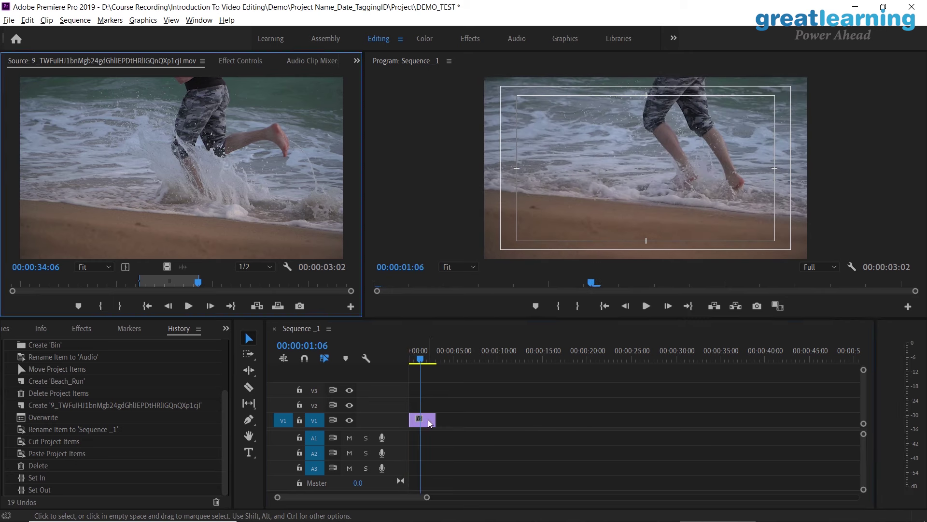
key("space")
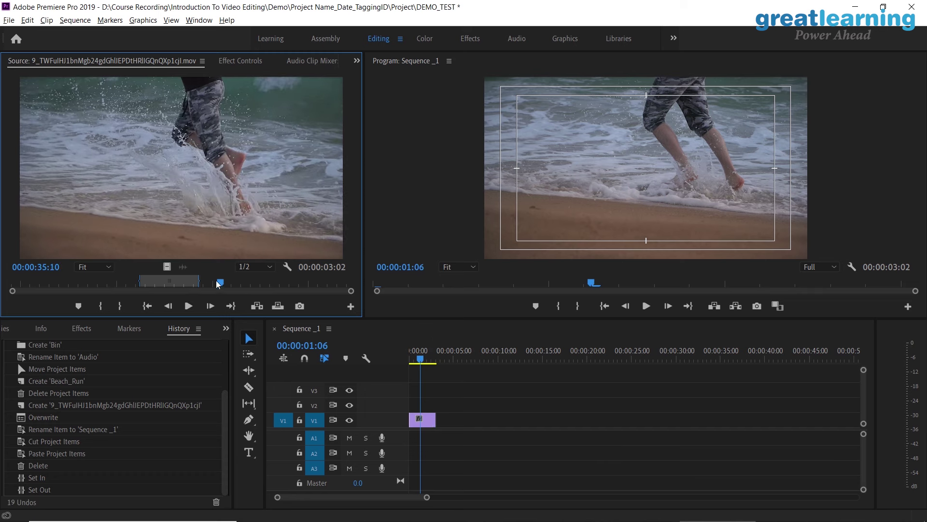
left_click(92, 282)
left_click_drag(102, 282, 269, 281)
key("o")
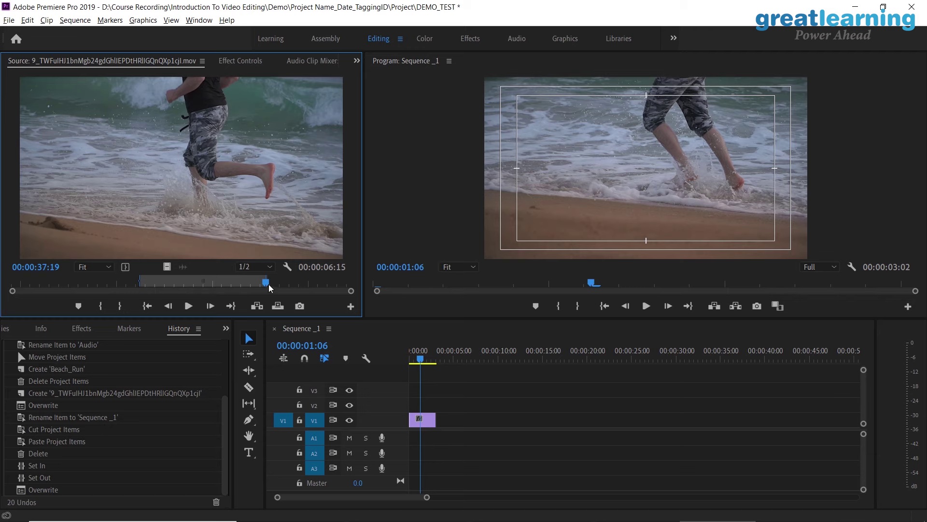
- Open the online Premiere Pro keyboard shortcuts help page in the browser and look through it
left_click(201, 22)
mouse_move(224, 23)
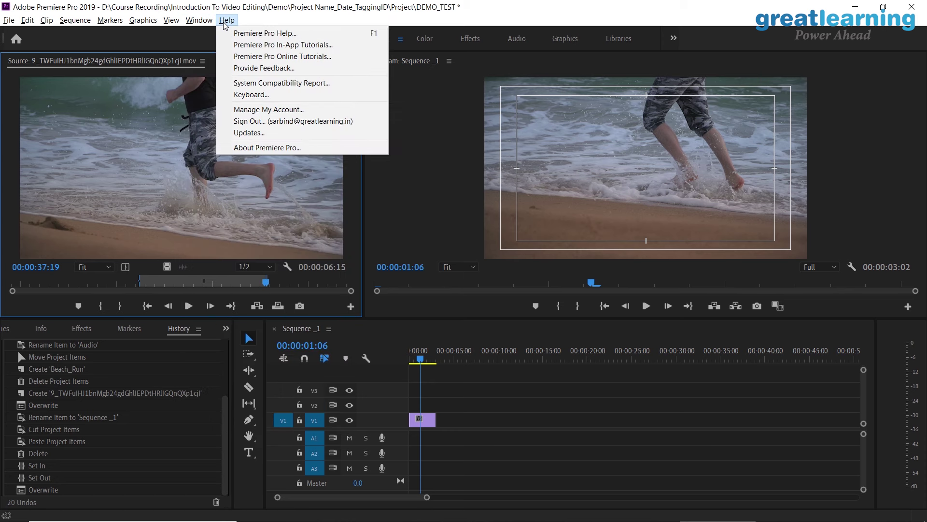
left_click(280, 95)
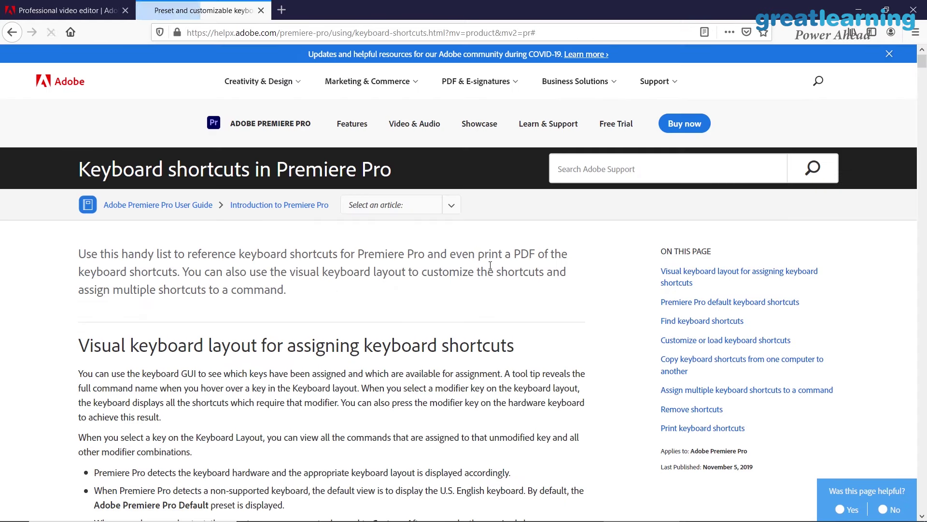
scroll(490, 265, "down", 5)
scroll(249, 433, "up", 7, "ctrl")
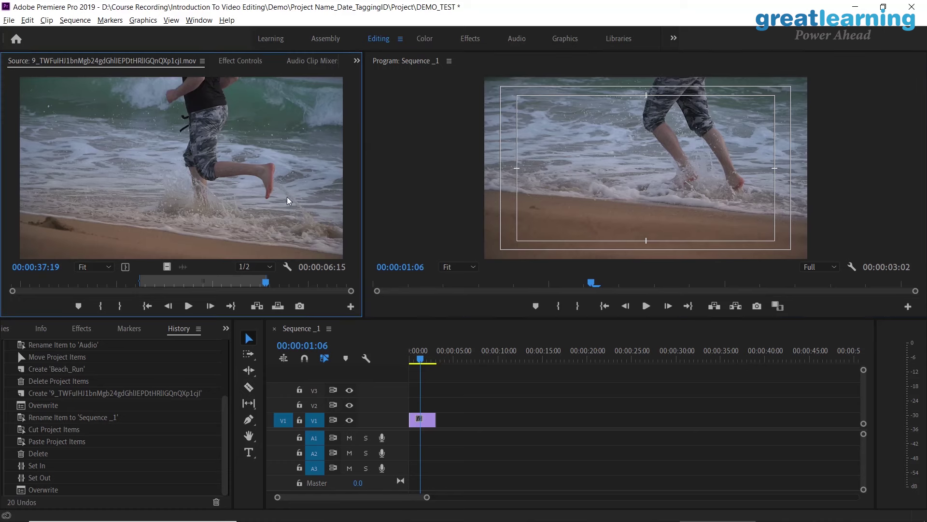
- Back in Premiere Pro, return the Sequence _1 playhead to 00:00:00:00 and show the DEMO_TEST project's media list
left_click(408, 360)
mouse_move(408, 359)
left_mouse_down()
mouse_move(434, 362)
mouse_move(402, 352)
left_mouse_up()
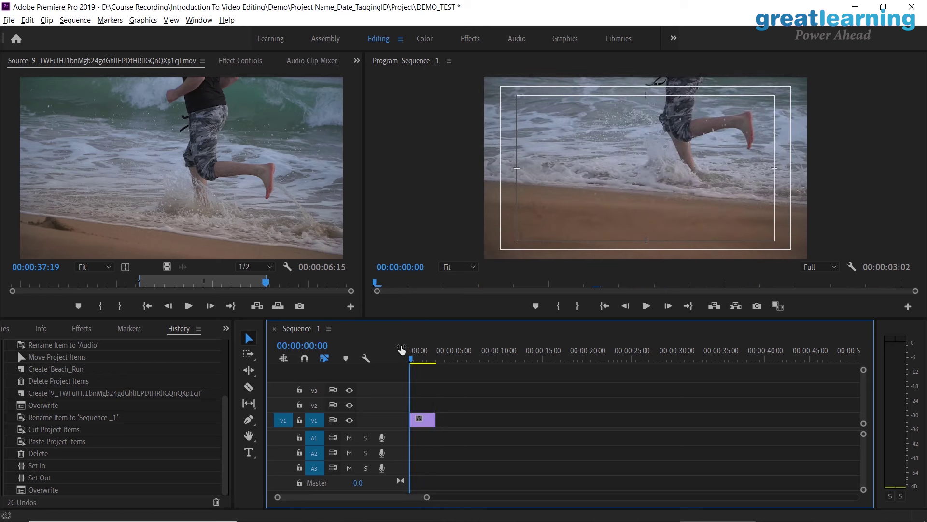
left_click(175, 152)
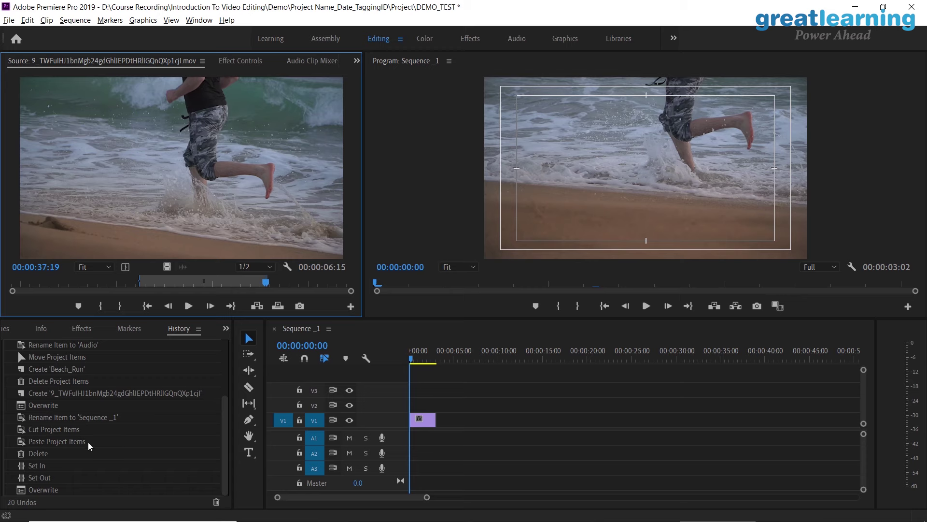
scroll(90, 444, "up", 4)
left_click(4, 328)
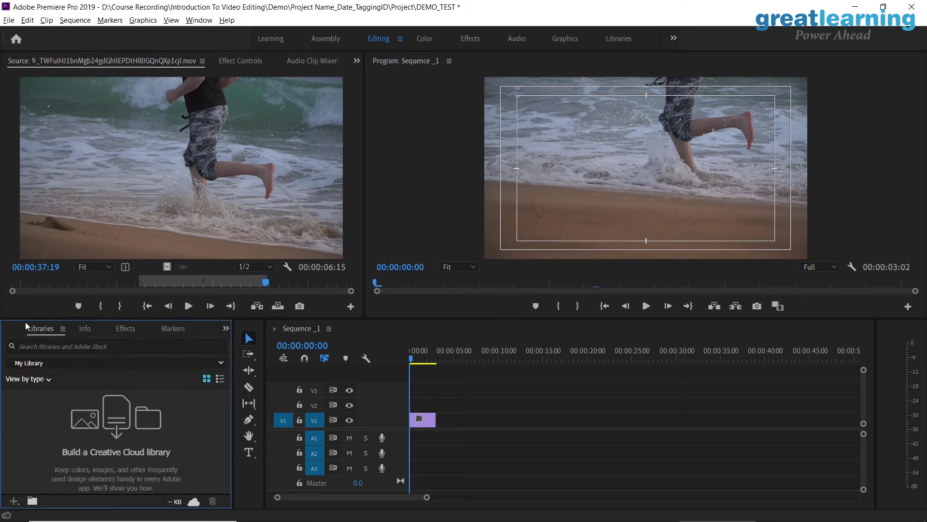
left_click(226, 328)
left_click(251, 341)
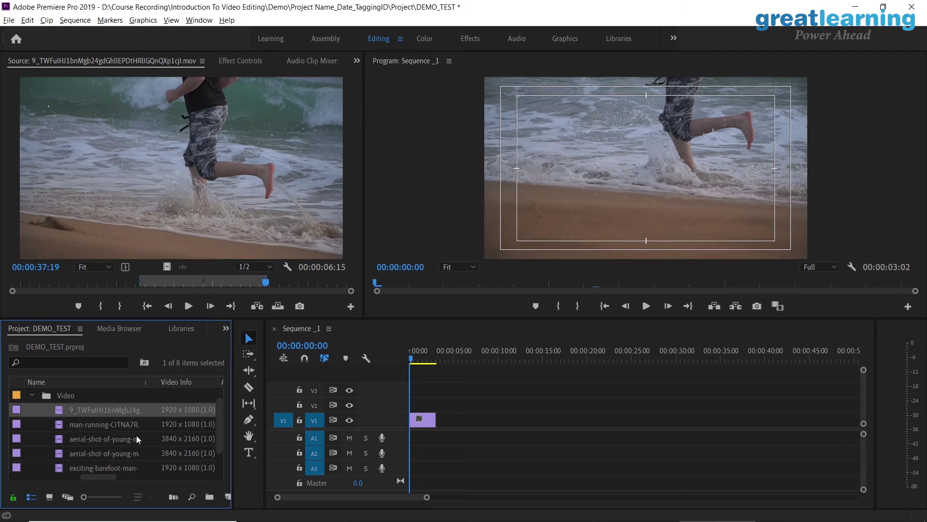
- Rename the first clip in the Video bin as Tight_Mid_Shot_Run_Beach
left_click_drag(124, 428, 63, 433)
left_click(108, 411)
left_click(118, 413)
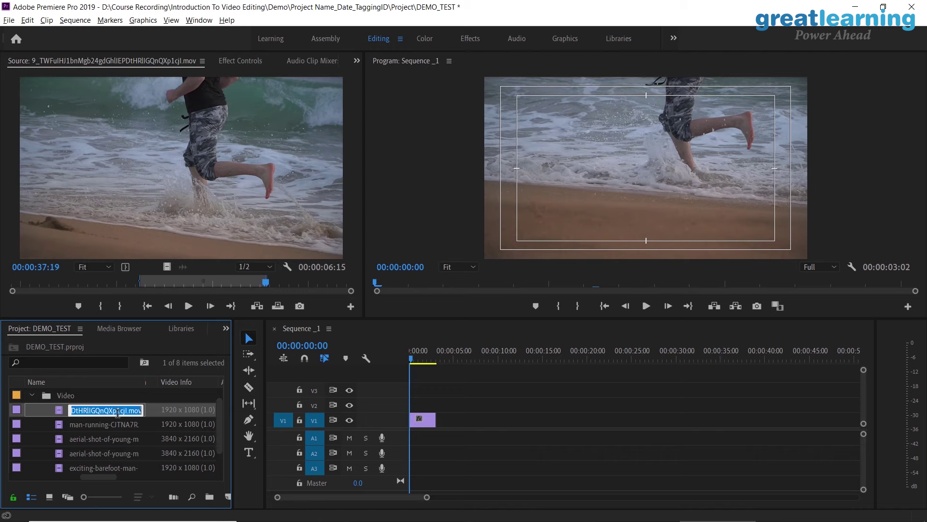
type("Tight_M")
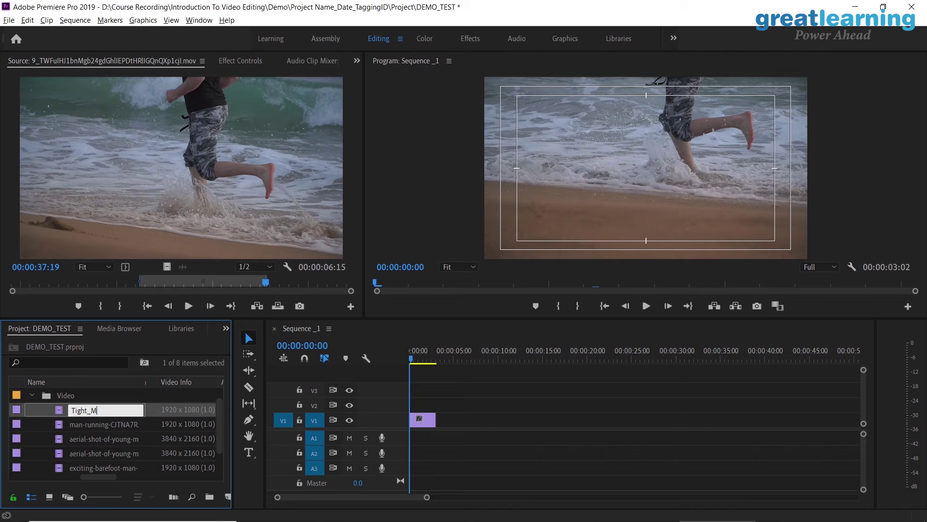
type("is_Shot_Run_Beach")
left_click(90, 410)
key("BackSpace")
type("d")
- Load man-running-CJTNA7R.mov into the Source Monitor and mark its In point at 00:00:01:00 and Out point at 00:00:09:12
left_click(115, 428)
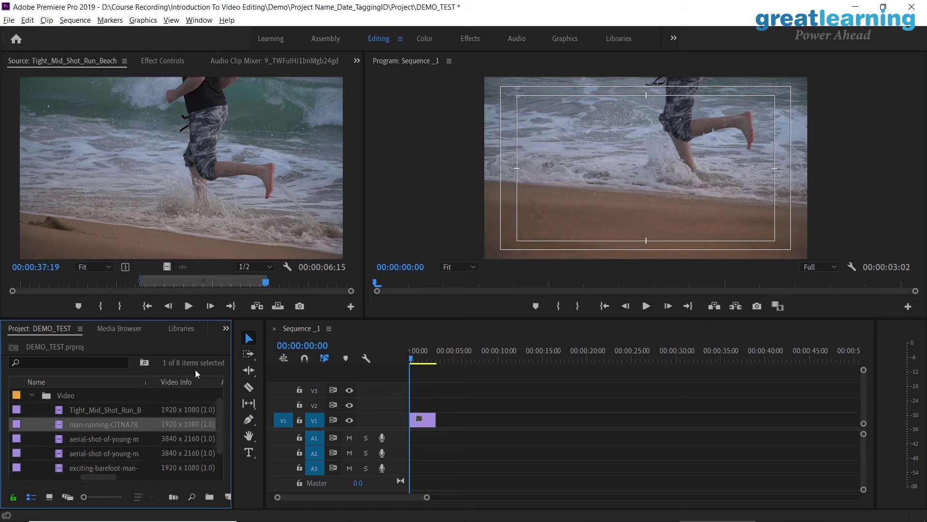
double_click(58, 428)
left_click(181, 306)
left_click(59, 282)
left_click_drag(62, 281, 31, 286)
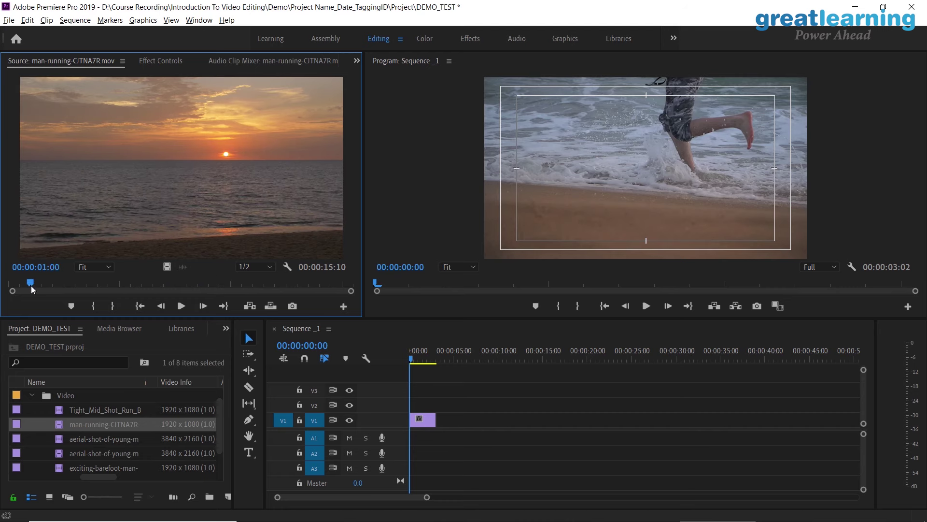
key("o")
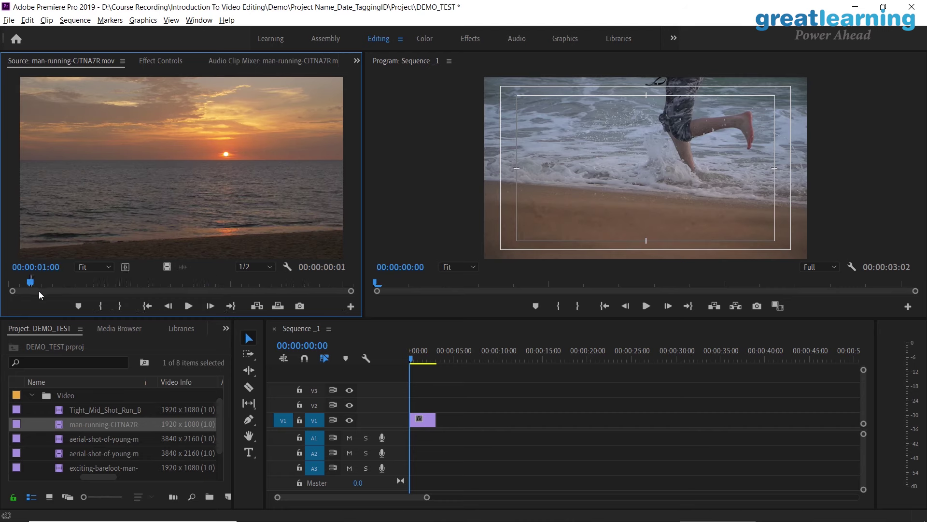
left_click_drag(30, 282, 222, 283)
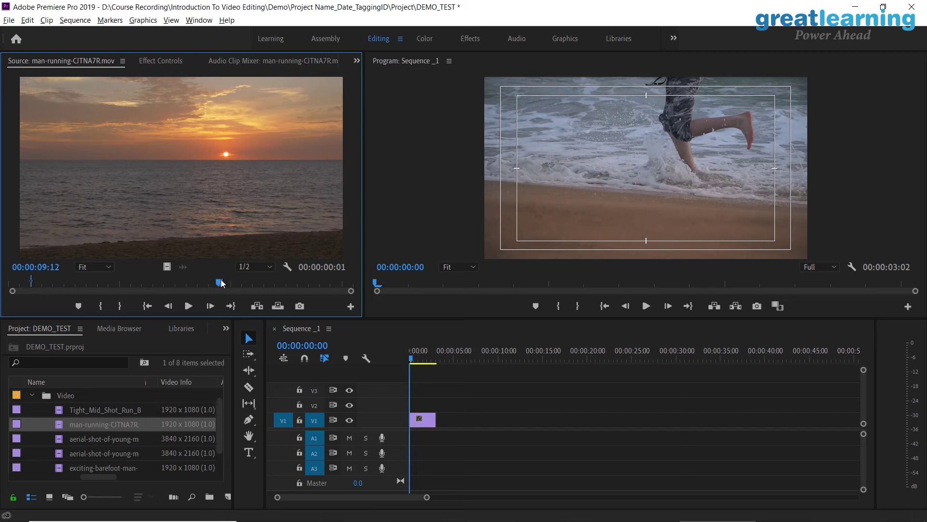
key("o")
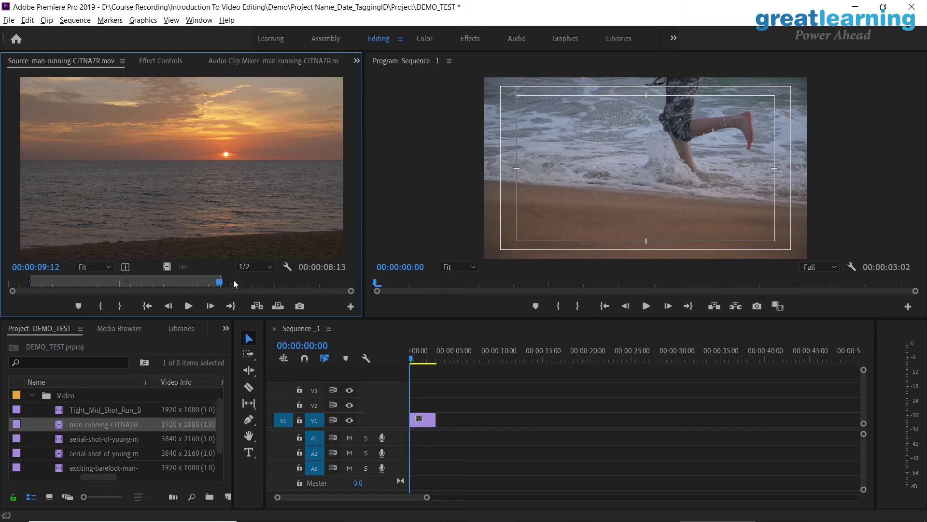
- Rename the man-running-CJTNA7R.mov clip in the Video bin as Beach_Run_Long _Shot
left_click(120, 427)
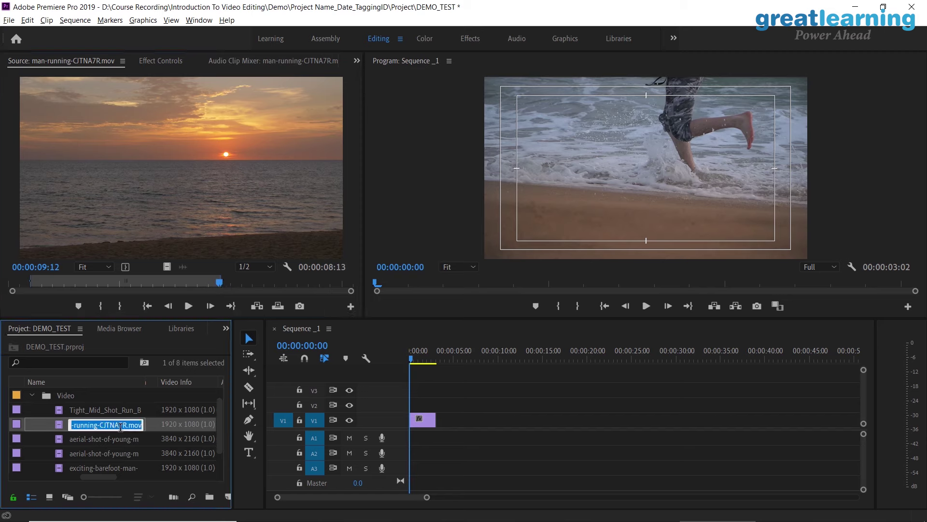
key("BackSpace")
type("MAn")
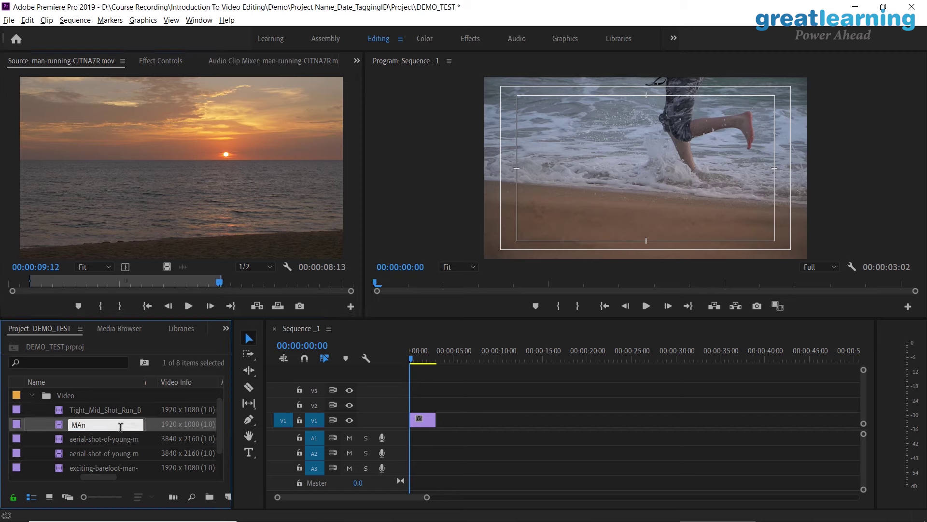
type("Beach_Run_Long _Shot")
key("Return")
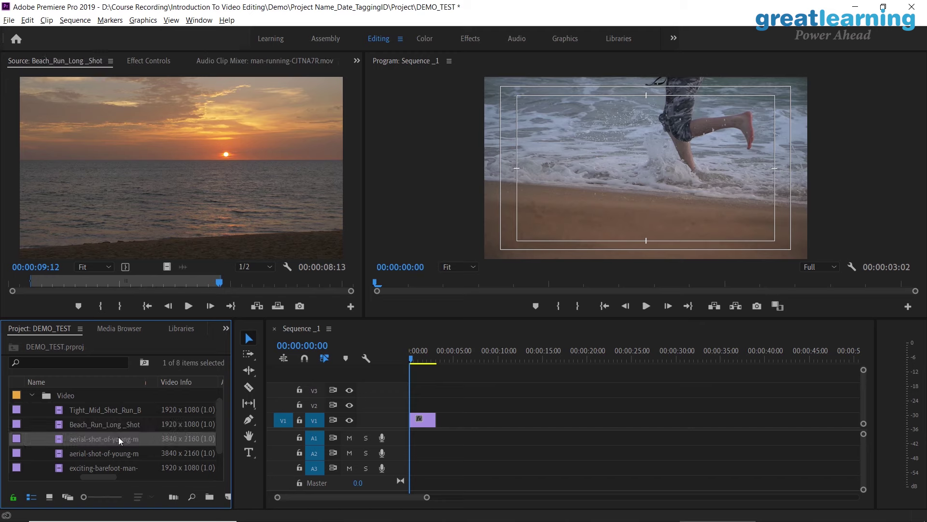
- Place the marked portion of Beach_Run_Long _Shot at the start of track V1 and scrub the sequence to 00:00:03:06
left_click_drag(73, 428, 469, 421)
left_click_drag(421, 360, 441, 359)
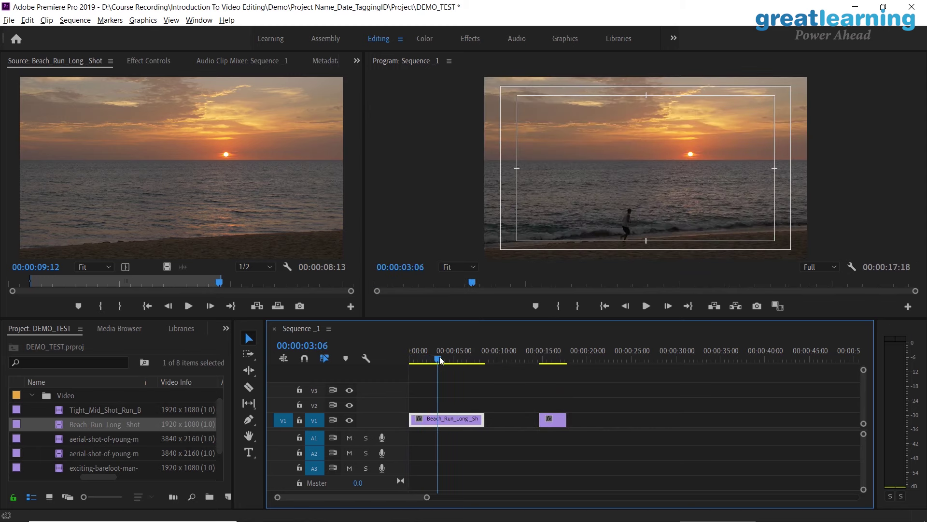
- Try repositioning the clips on track V1 to close the gap, and undo these timeline edits
left_click_drag(550, 423, 499, 425)
key("Delete")
mouse_move(435, 423)
left_mouse_down()
mouse_move(480, 421)
mouse_move(450, 422)
left_mouse_up()
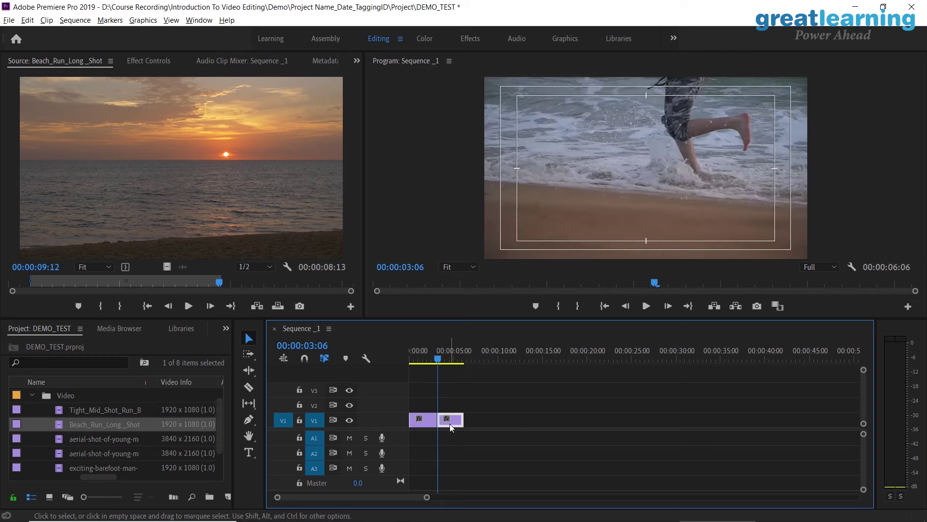
key("ctrl+z")
key("ctrl+z")
key("ctrl+z")
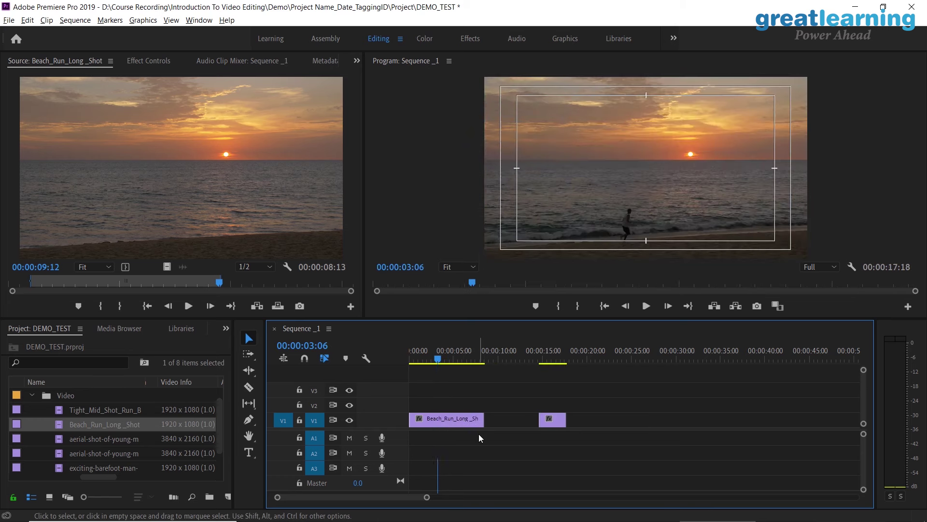
- Ripple delete the empty gap between the two clips on track V1 and move the playhead to 00:00:03:13
left_click(161, 226)
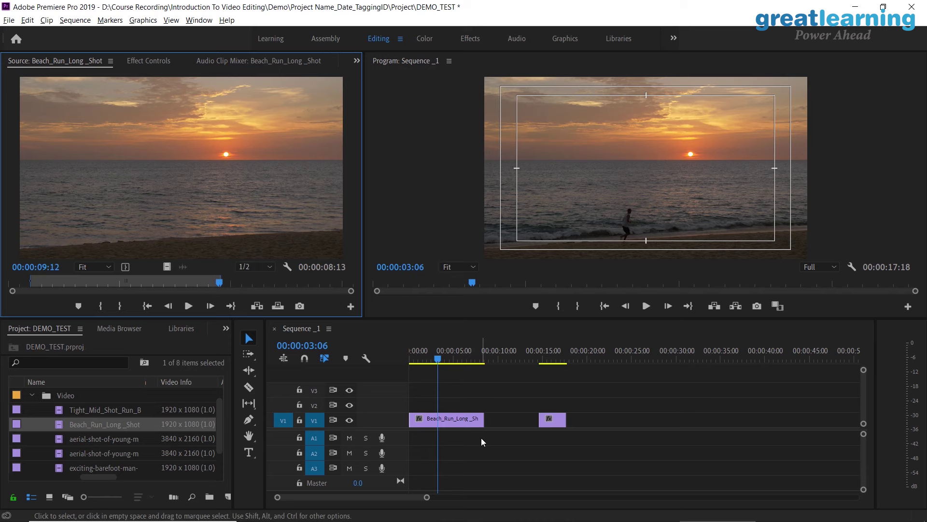
left_click(527, 424)
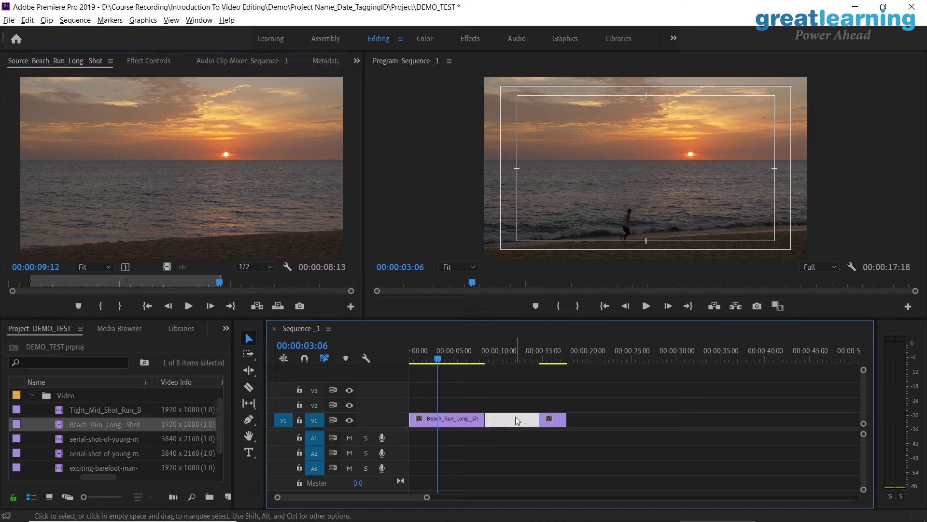
key("Delete")
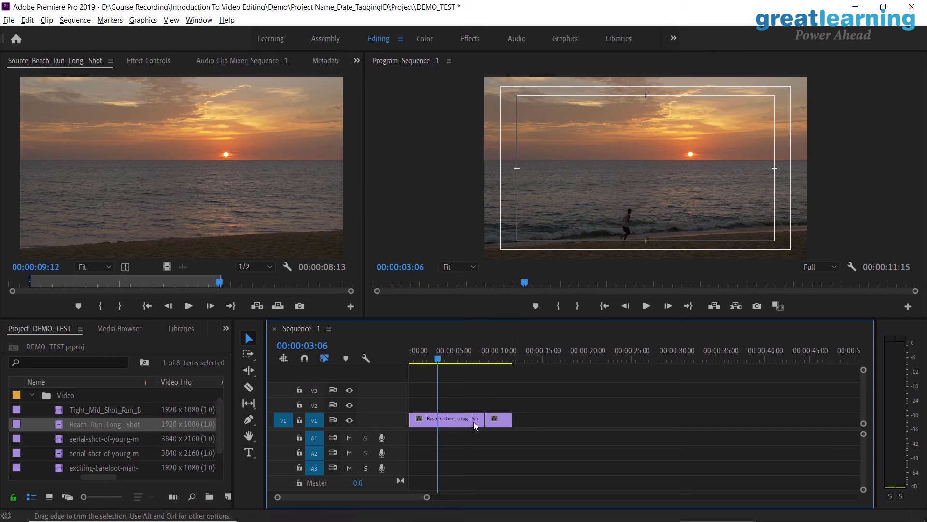
left_click(439, 358)
mouse_move(439, 359)
left_mouse_down()
mouse_move(417, 359)
mouse_move(440, 354)
left_mouse_up()
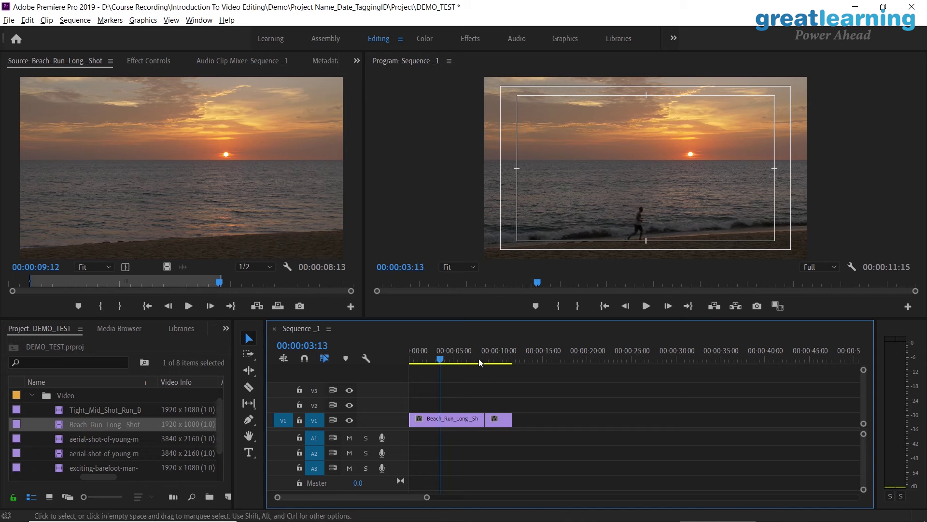
- Increase the height of track V1 to show clip thumbnails and zoom the timeline in and out around the playhead
scroll(480, 360, "up", 2)
scroll(480, 360, "down", 1)
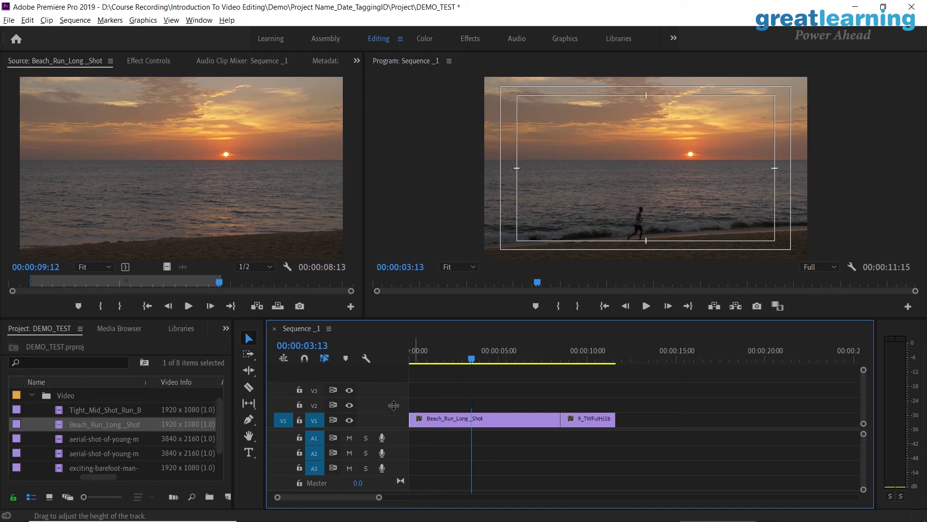
left_click_drag(394, 399, 397, 399)
scroll(397, 399, "up", 3)
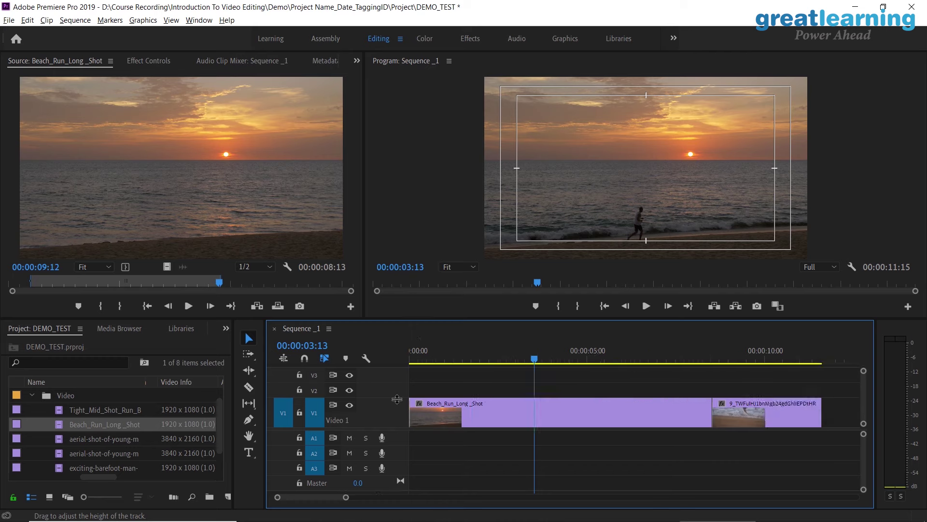
scroll(397, 398, "up", 2)
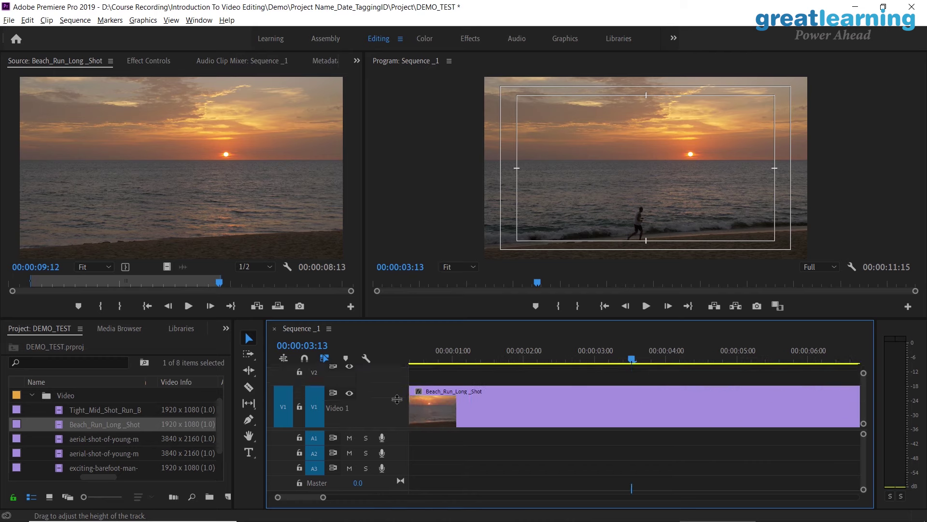
scroll(397, 399, "down", 4)
scroll(397, 399, "up", 3)
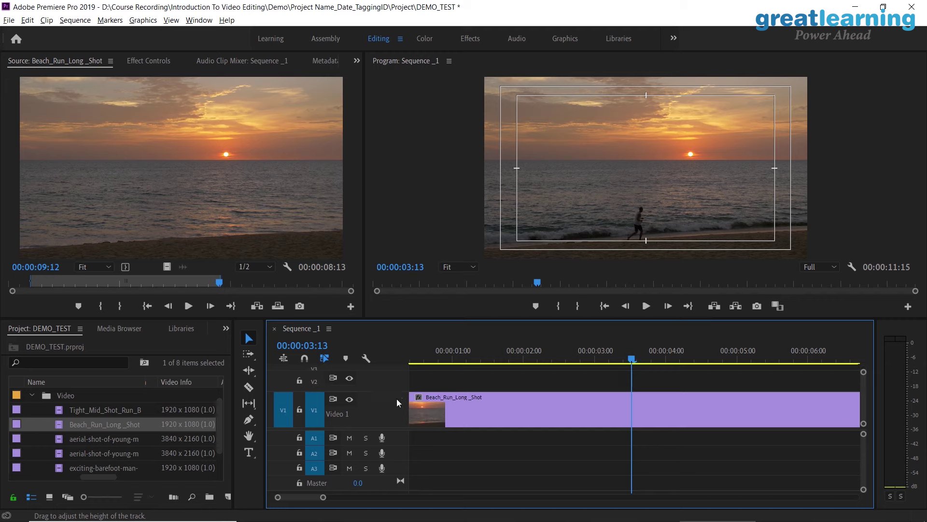
scroll(397, 398, "down", 6)
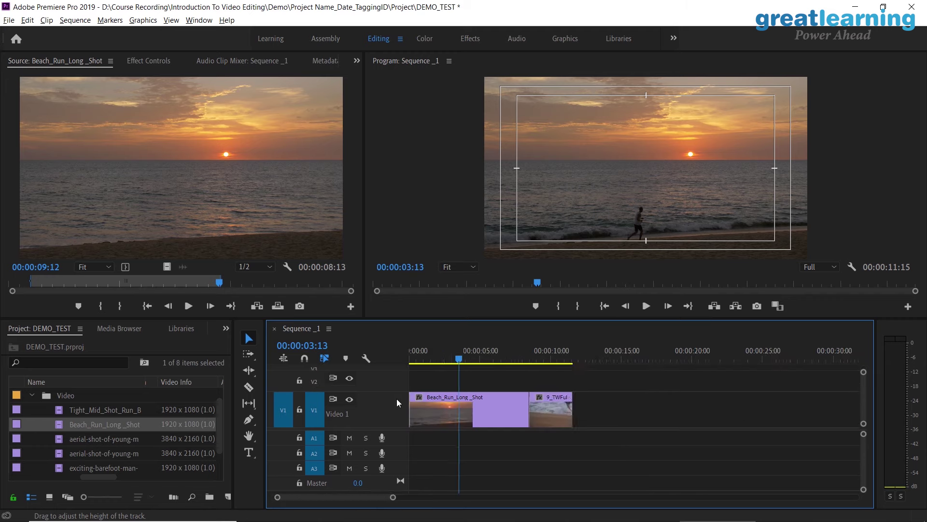
scroll(396, 398, "down", 5)
scroll(396, 399, "up", 10)
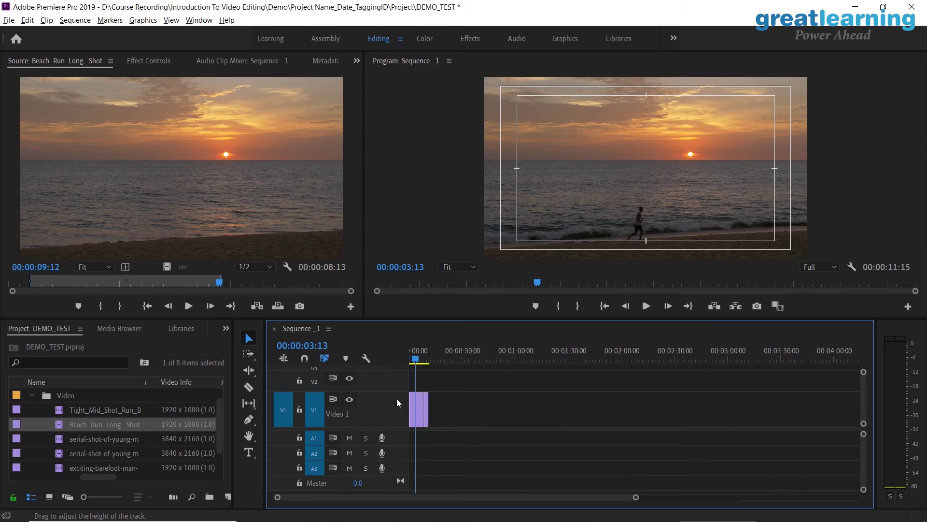
scroll(396, 398, "up", 2)
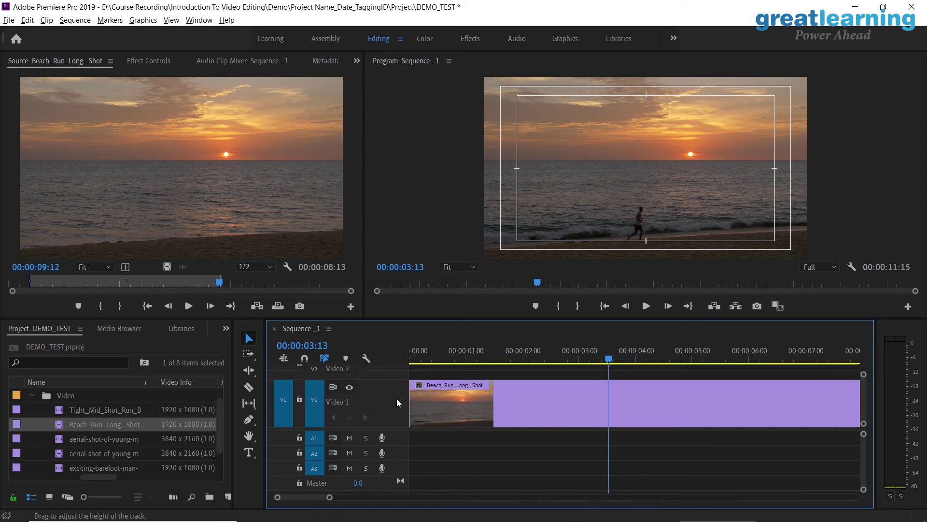
scroll(396, 398, "down", 3)
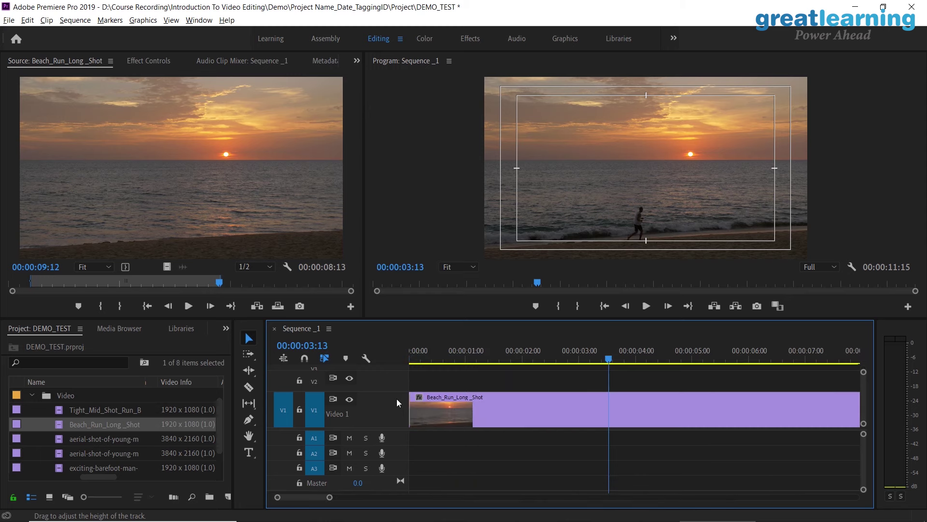
- Turn on timeline snapping and split the Beach_Run_Long _Shot clip on track V1 at 00:00:03:15 with the Razor tool
scroll(397, 400, "up", 2)
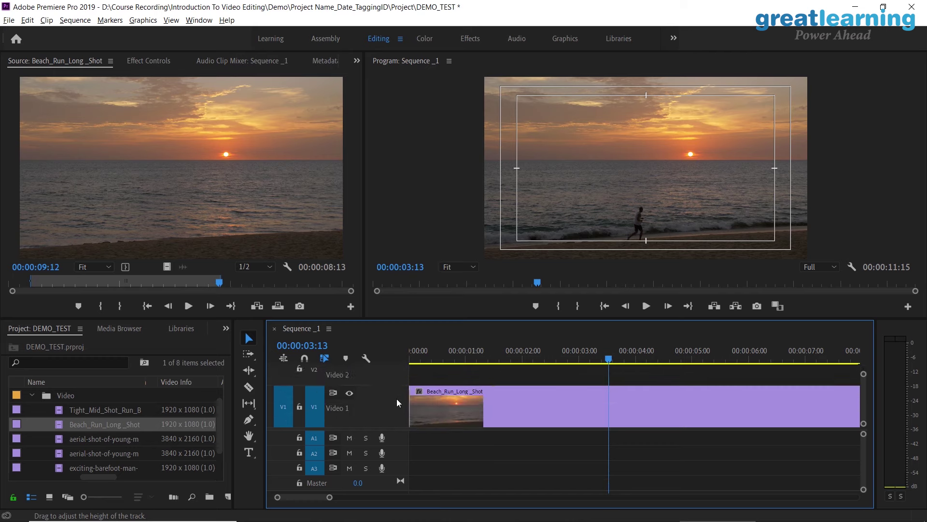
left_click_drag(457, 361, 609, 358)
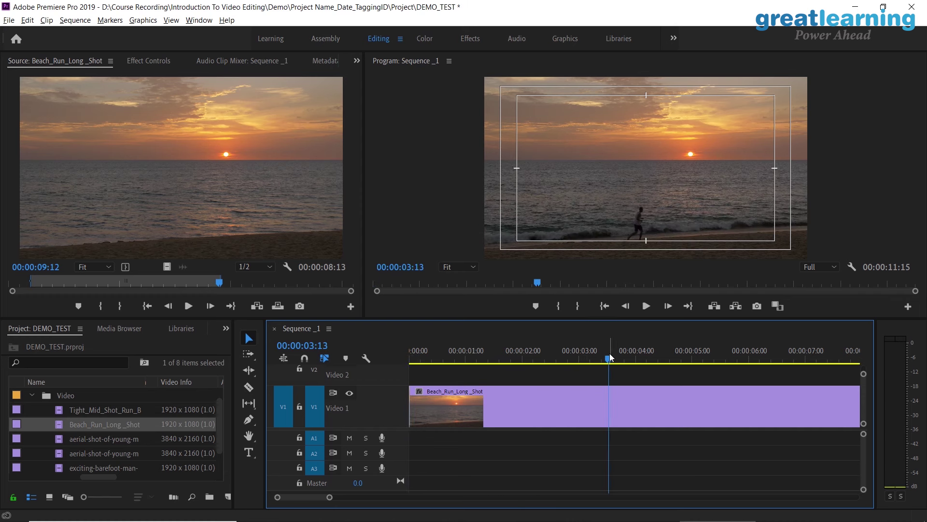
left_click(248, 386)
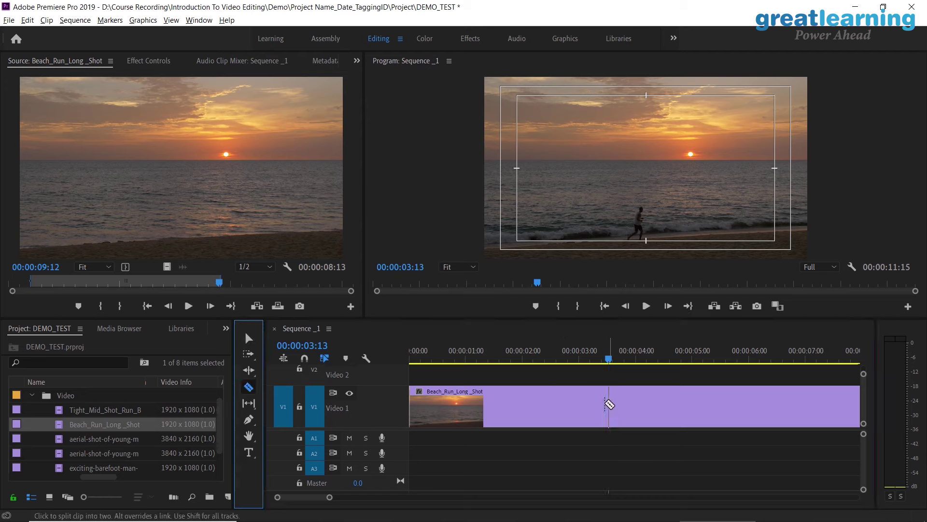
left_click(304, 358)
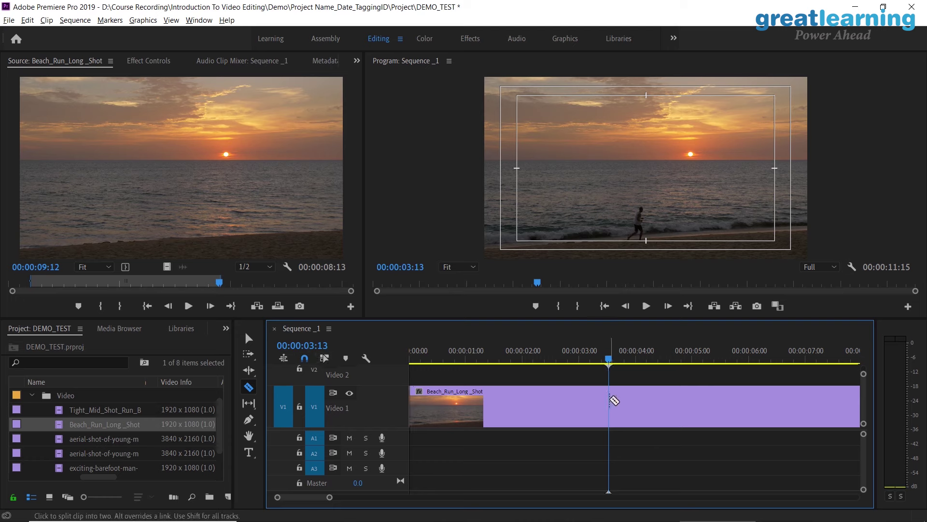
mouse_move(611, 360)
left_mouse_down()
mouse_move(575, 360)
mouse_move(613, 361)
left_mouse_up()
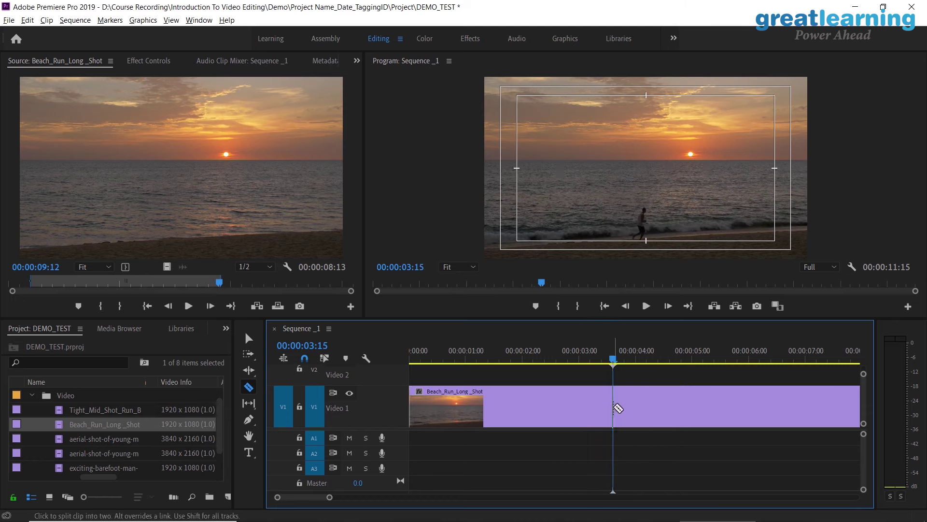
left_click(249, 389)
left_click(616, 403)
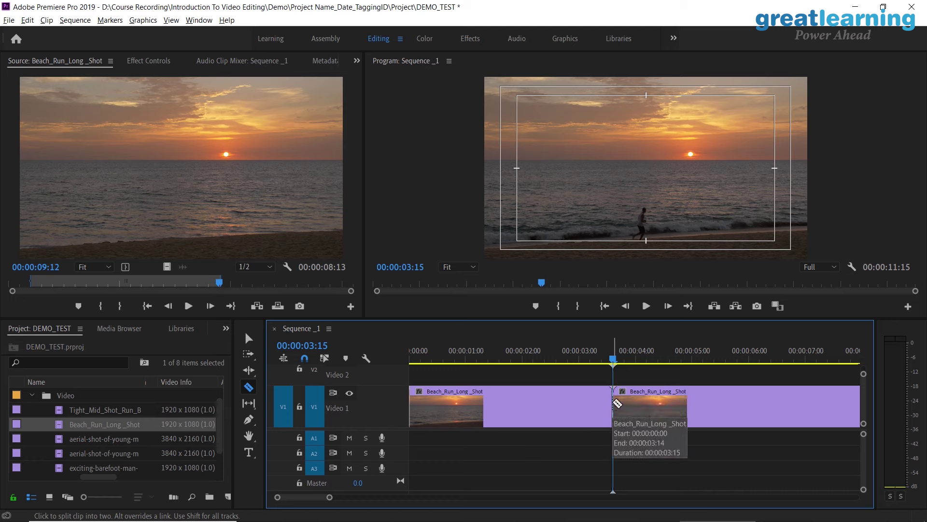
key("v")
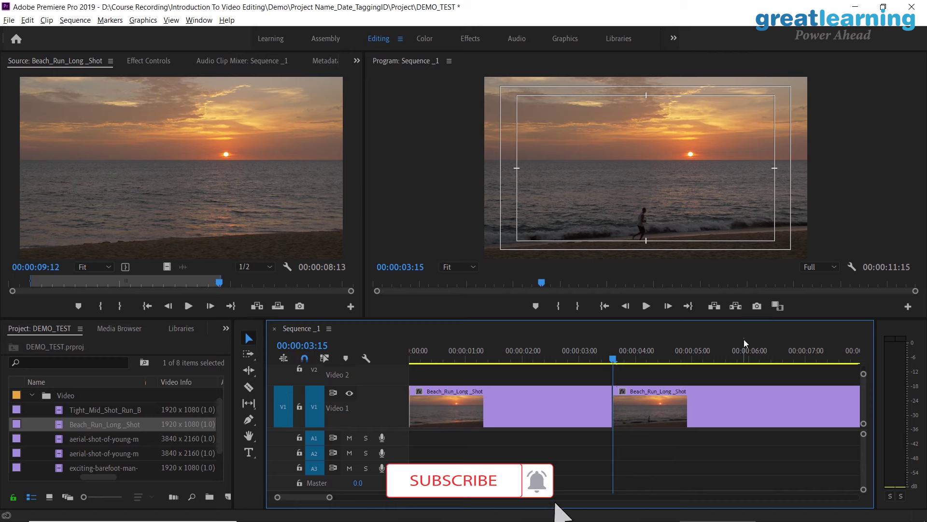
- Delete the portion of Beach_Run_Long _Shot after the cut at 00:00:03:15 on track V1
left_click(700, 402)
key("minus")
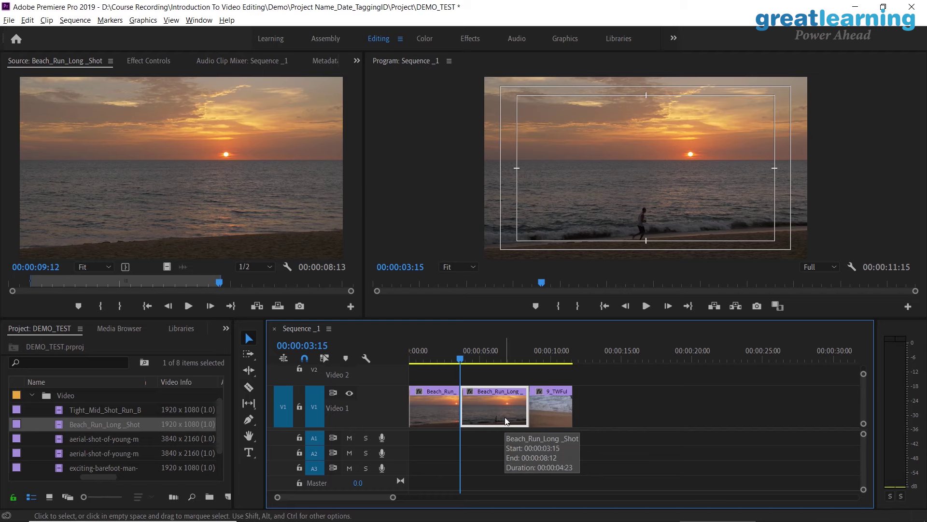
key("Delete")
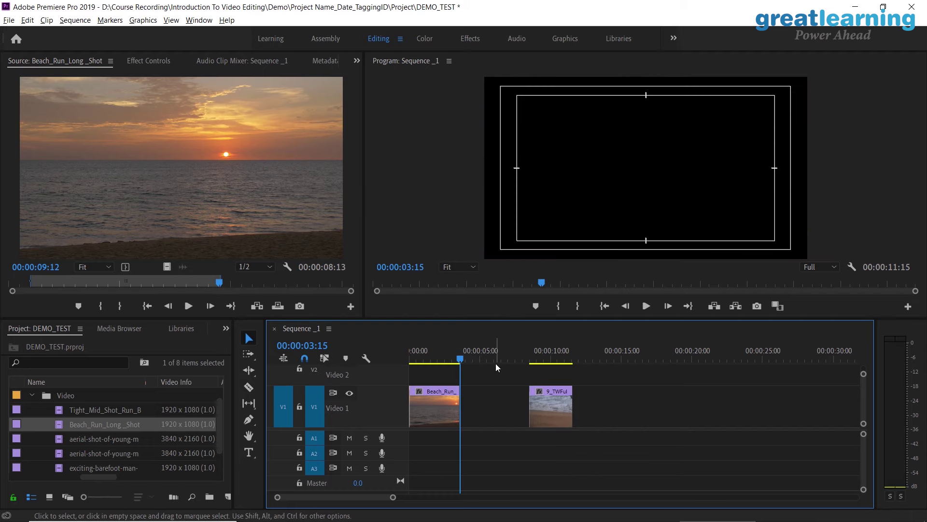
- Try closing the gap between the two remaining clips on track V1 with a ripple delete, and undo it
left_click(498, 414)
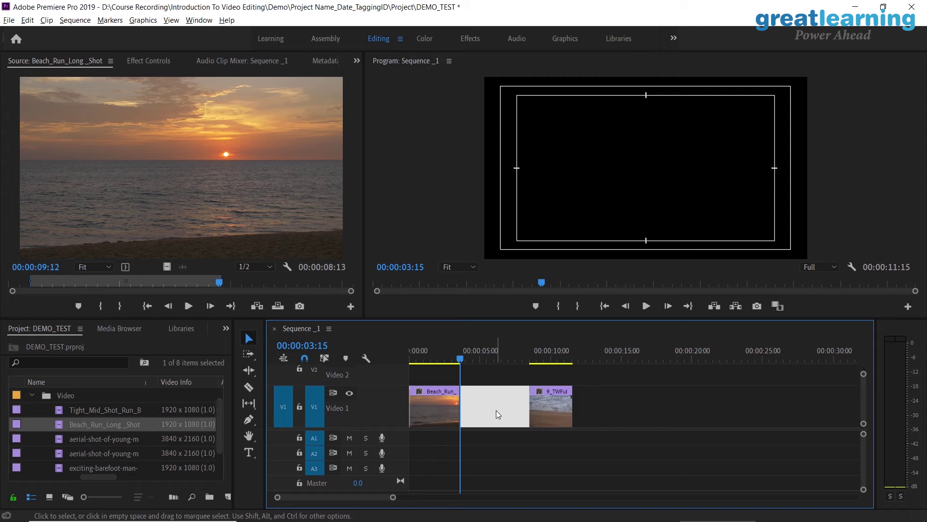
key("Delete")
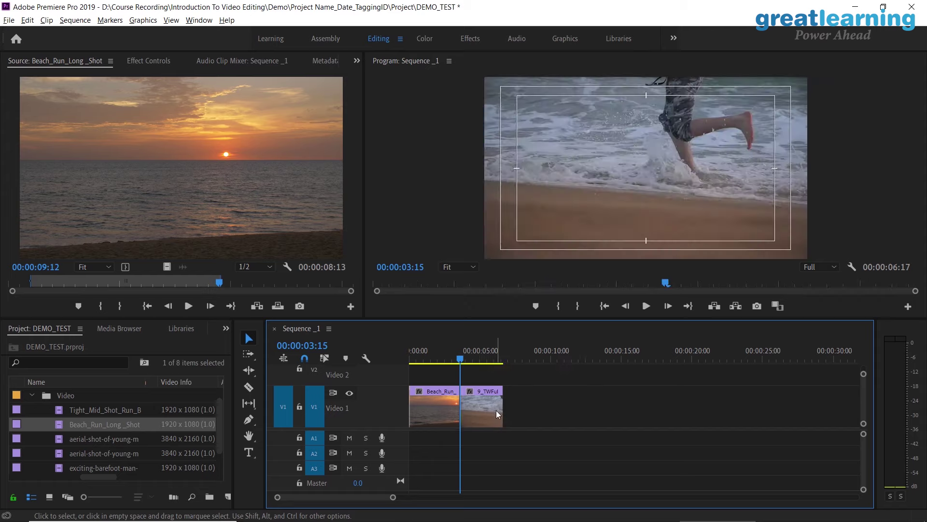
key("ctrl+z")
- Move the 9_TWFul clip on track V1 so it snaps against the end of Beach_Run_Long _Shot at 00:00:03:15
left_click(560, 403)
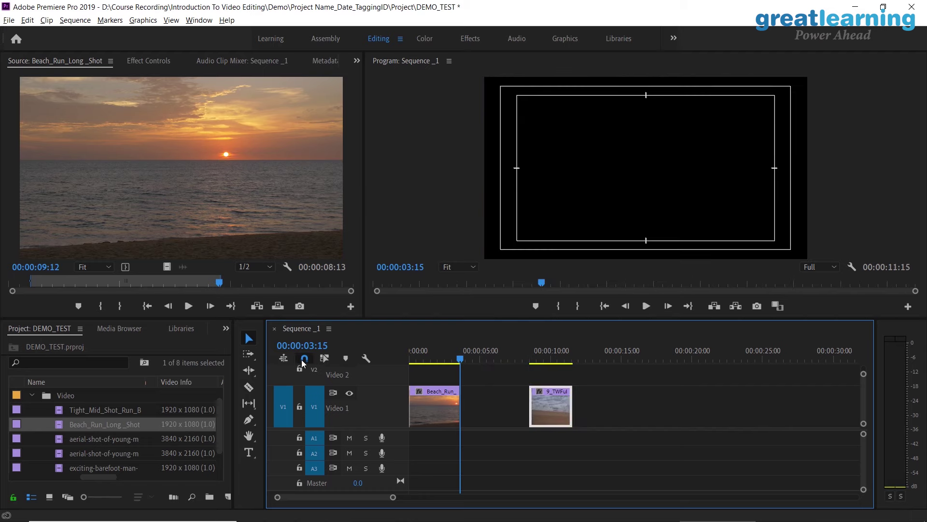
left_click_drag(535, 393, 477, 405)
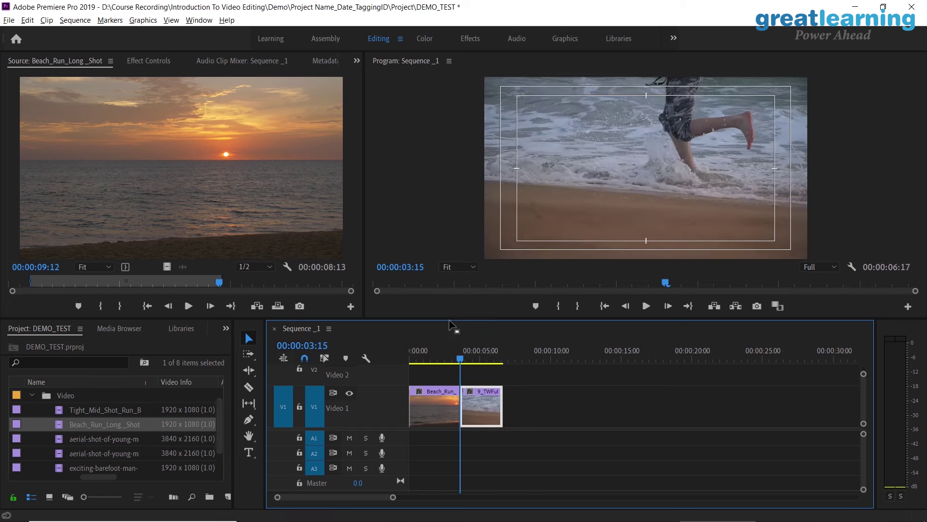
key("=")
key("=")
key("=")
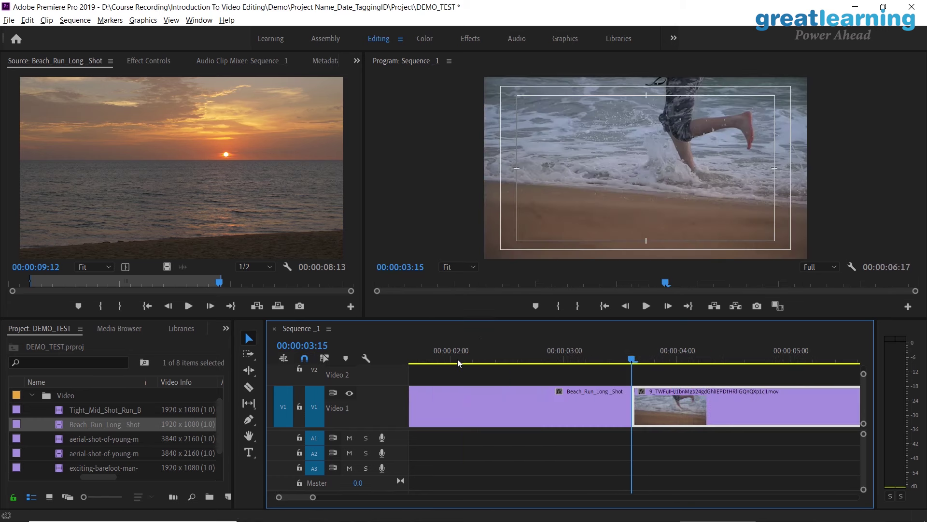
- Play the sequence across the cut between the two clips and stop at 00:00:04:24
left_click(531, 362)
key("space")
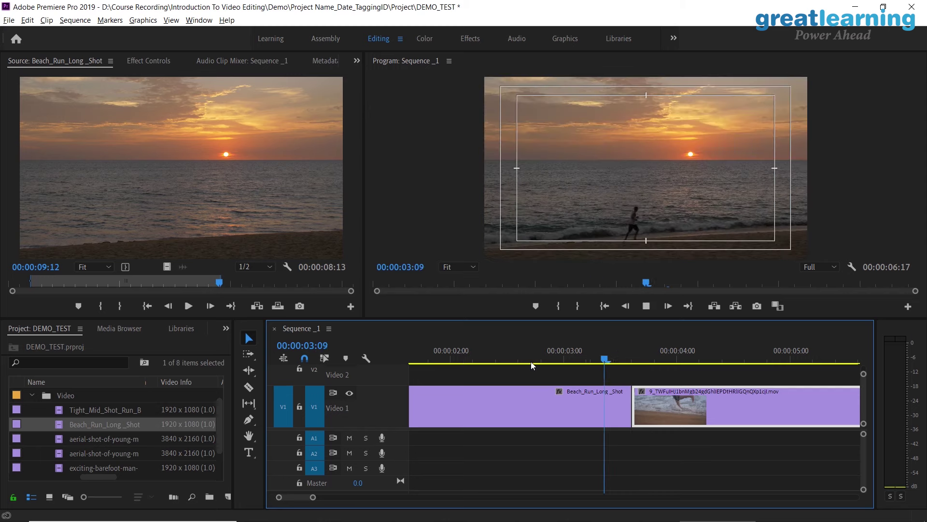
key("space")
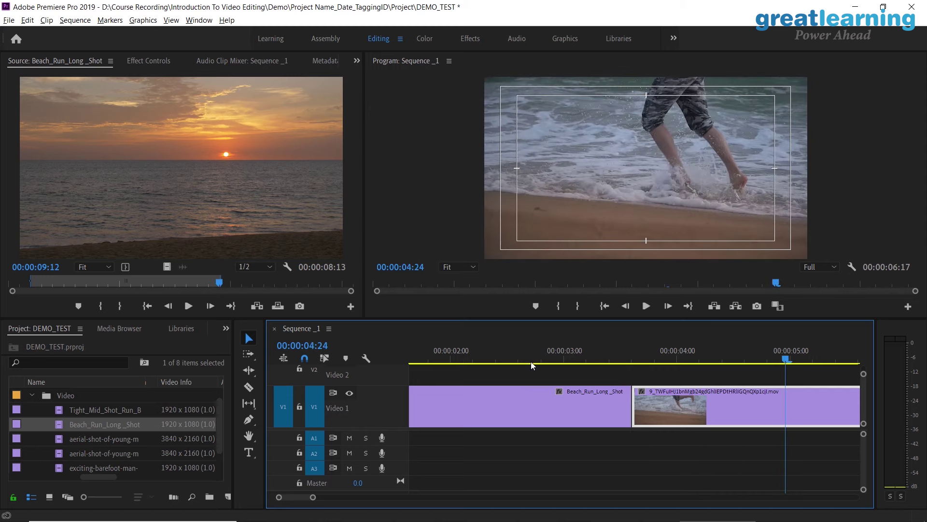
key("minus")
key("minus")
key("minus")
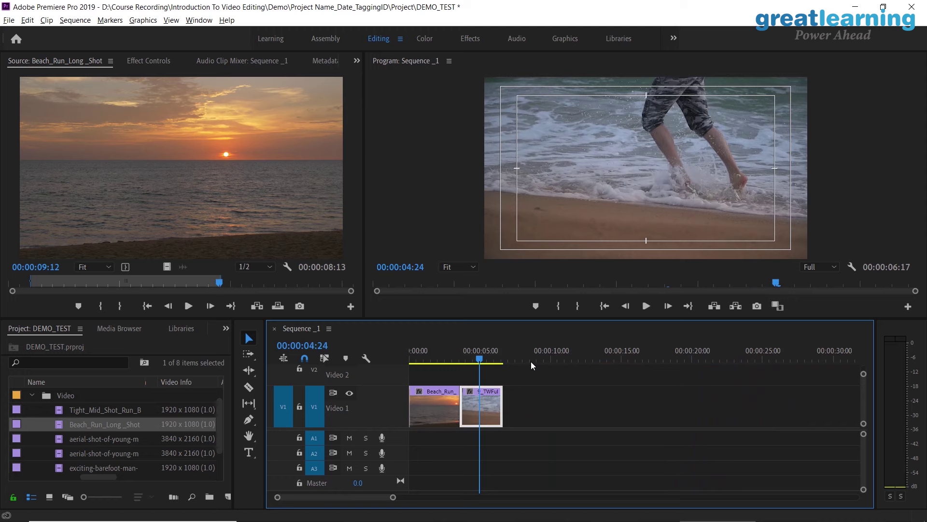
- Return the playhead to the sequence start and move the 9_TWFul clip on track V1 to about 00:00:12:15, leaving a wide gap
left_click_drag(424, 346, 447, 350)
mouse_move(485, 401)
left_mouse_down()
mouse_move(600, 397)
mouse_move(491, 398)
left_mouse_up()
left_click(449, 358)
left_click_drag(451, 365, 426, 370)
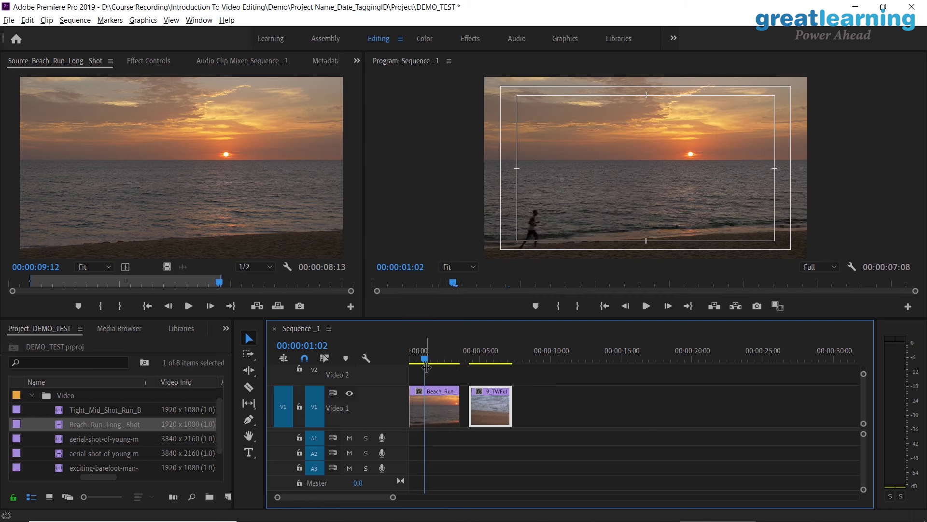
left_click_drag(426, 364, 405, 354)
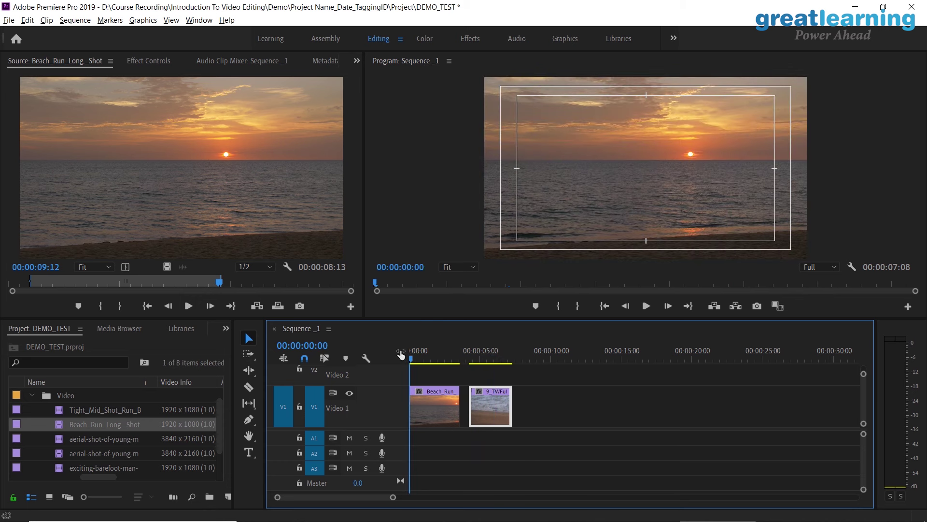
left_click_drag(486, 396, 606, 399)
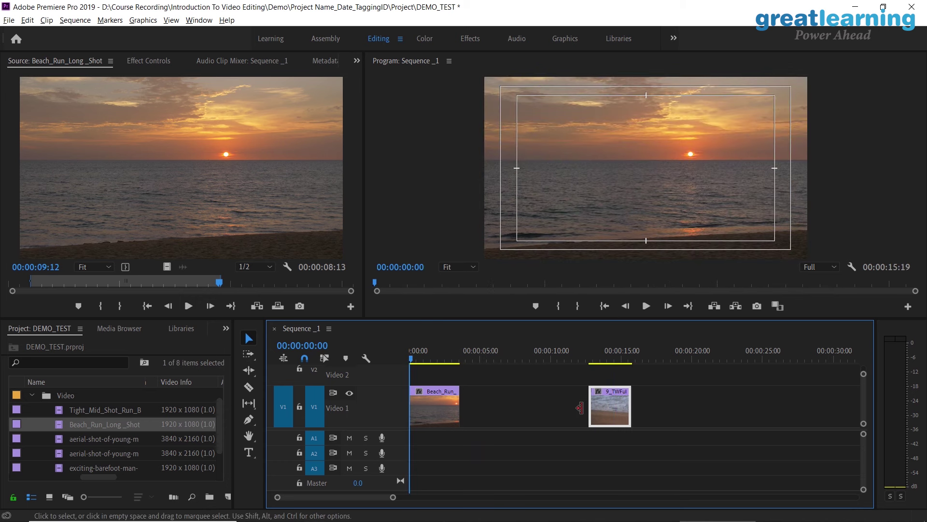
- Set the sequence playhead to 00:00:01:03, load aerial-shot-of-young-man-running-on-the-beach-9G83ZXL.mov as the source and scrub it to 00;02;54;20
left_click(109, 453)
left_click(599, 354)
left_click(426, 354)
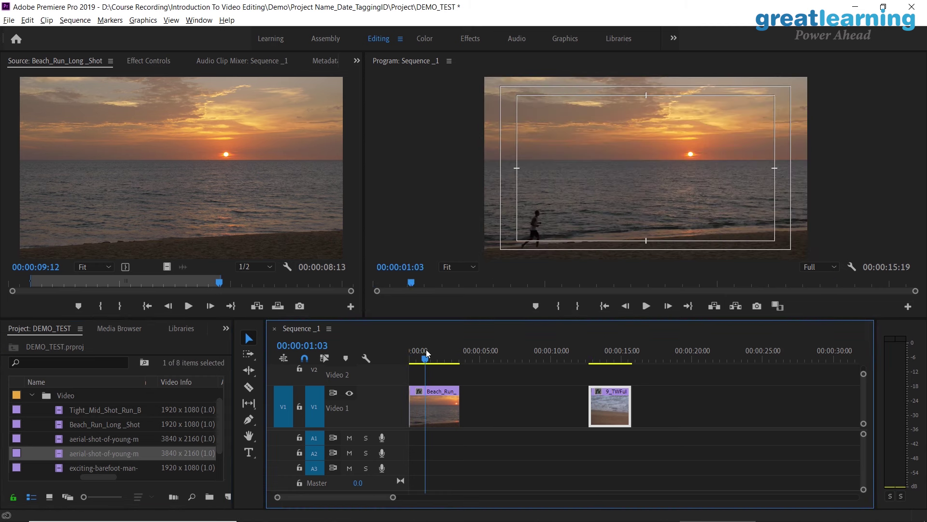
double_click(107, 439)
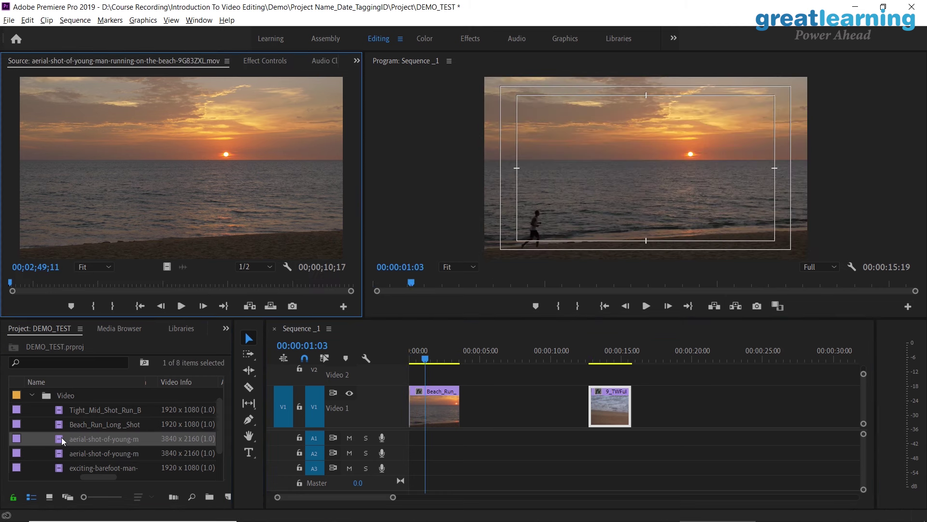
left_click_drag(31, 285, 182, 284)
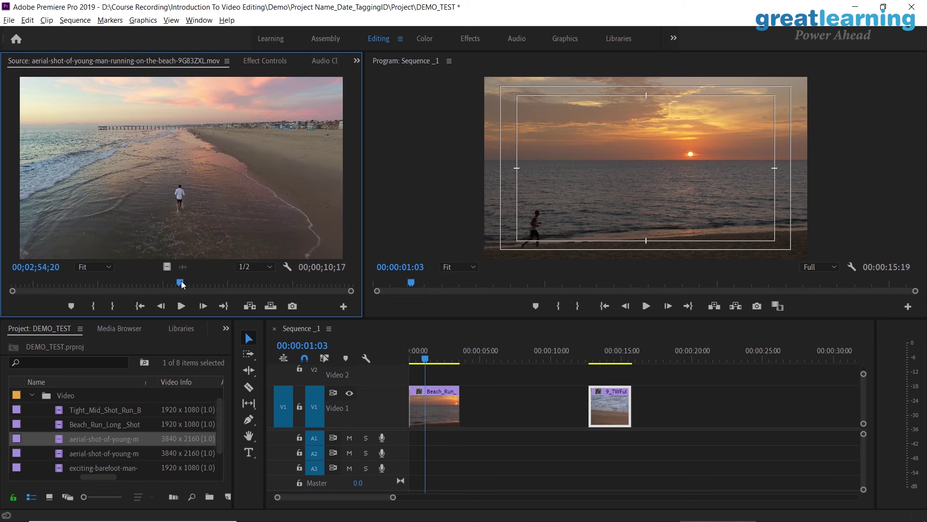
left_click_drag(156, 202, 62, 162)
- Mark a 00;00;02;08 portion of the aerial clip ending at 00;02;54;05 and place it in the gap on track V1
left_click_drag(137, 288, 92, 288)
key("i")
key("space")
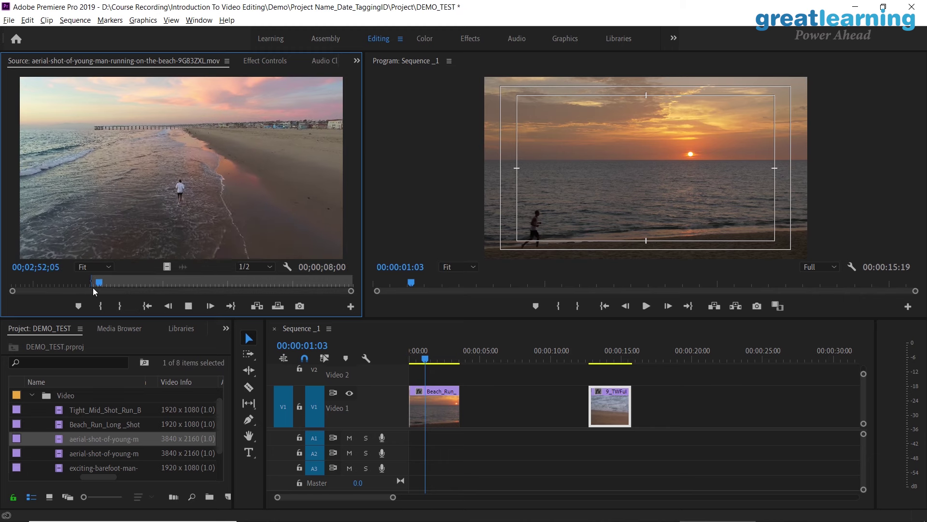
key("space")
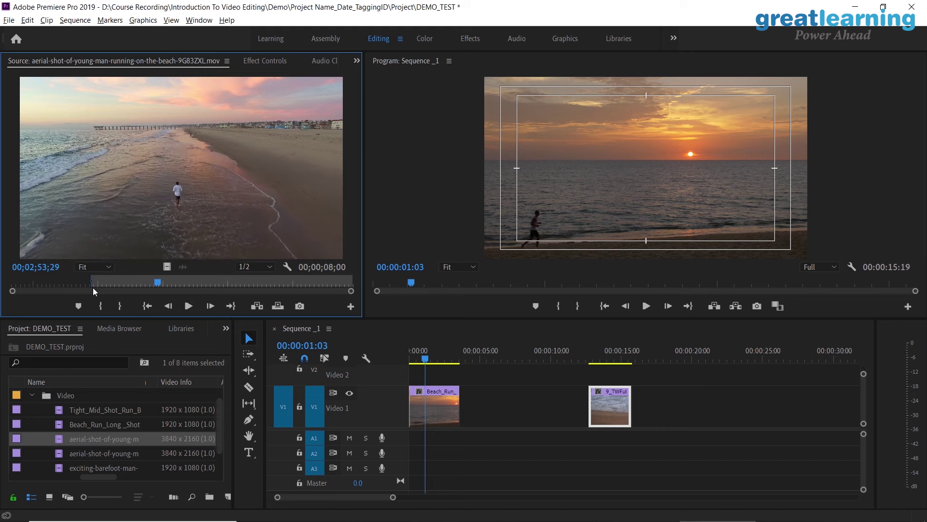
key("space")
key("space")
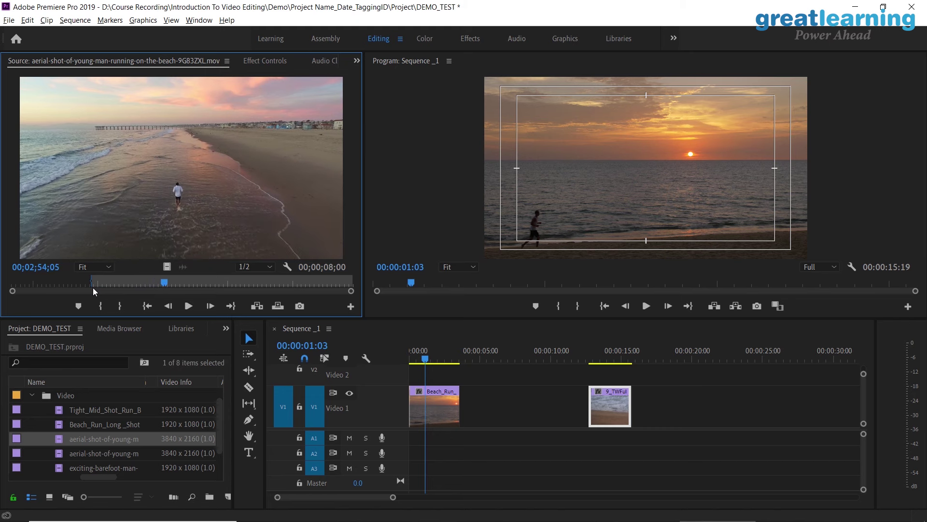
key("o")
left_click_drag(155, 193, 497, 380)
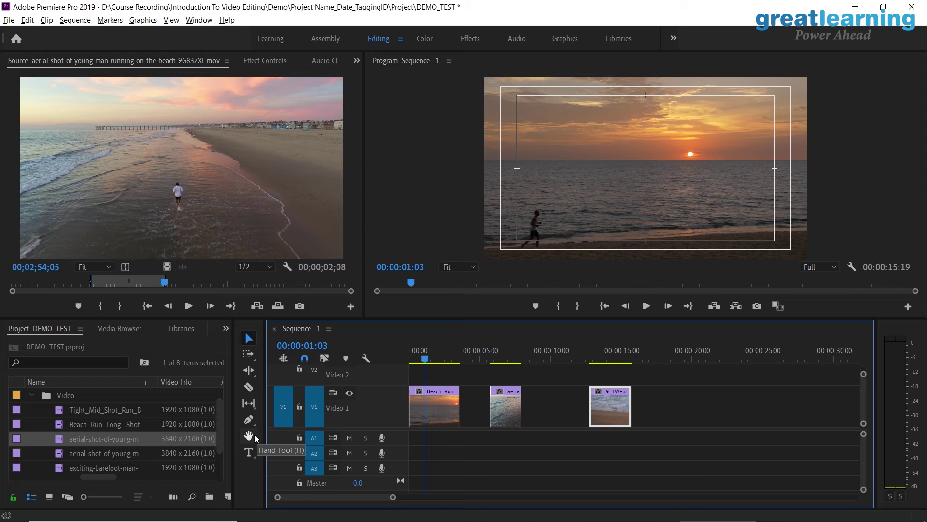
- Examine the editing tools by choosing the Rectangle, Ellipse, Slip, Razor and Ripple Edit tools in turn
left_click(249, 419)
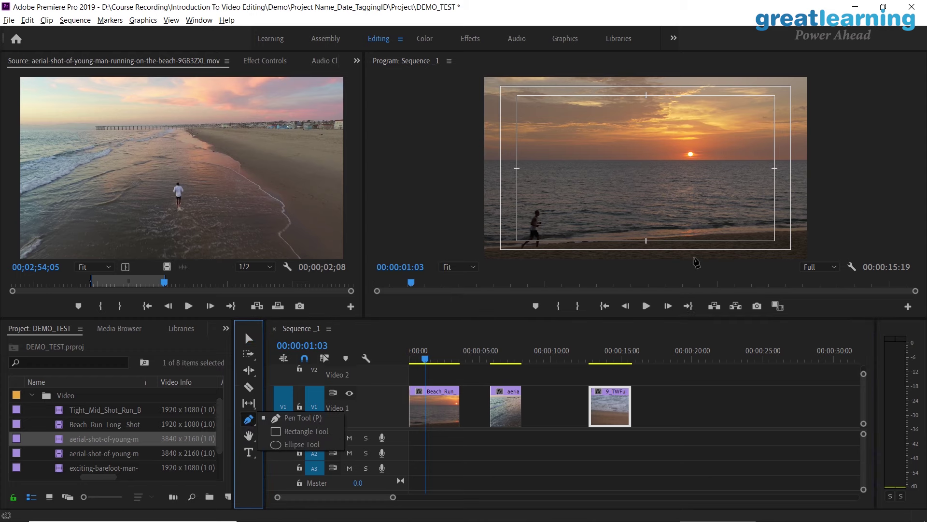
left_click(314, 431)
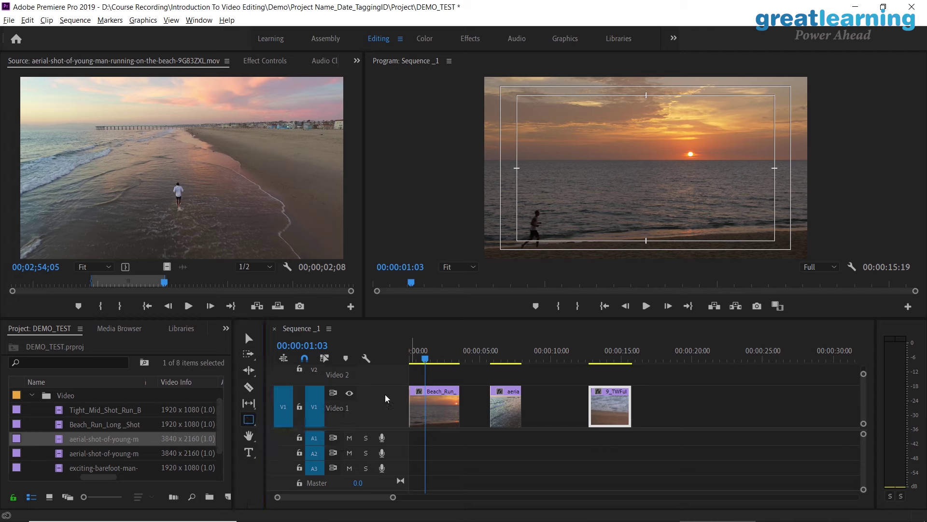
left_click(249, 420)
left_click(316, 441)
left_click(250, 404)
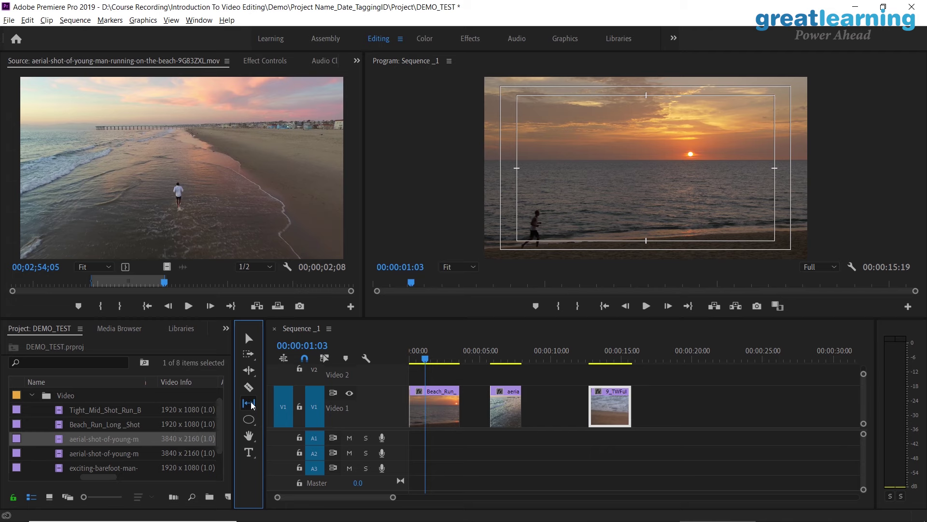
left_click(251, 406)
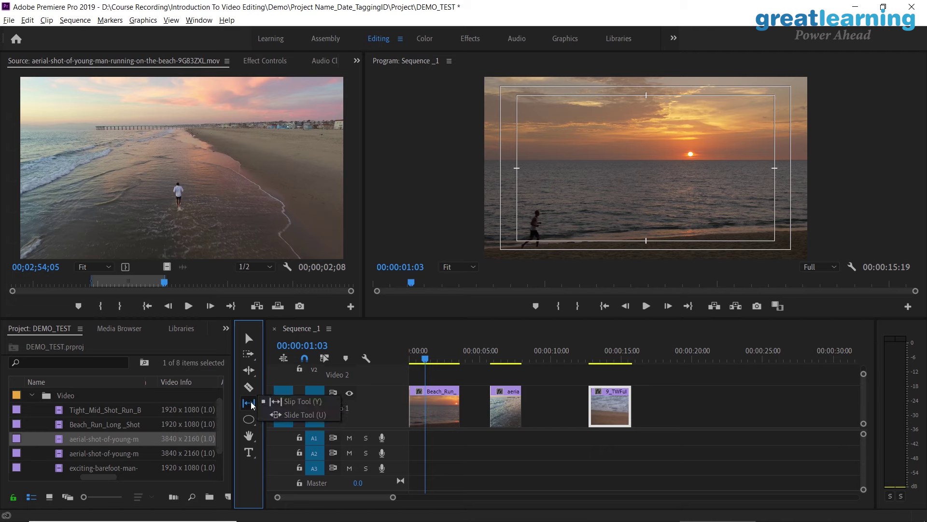
left_click(249, 387)
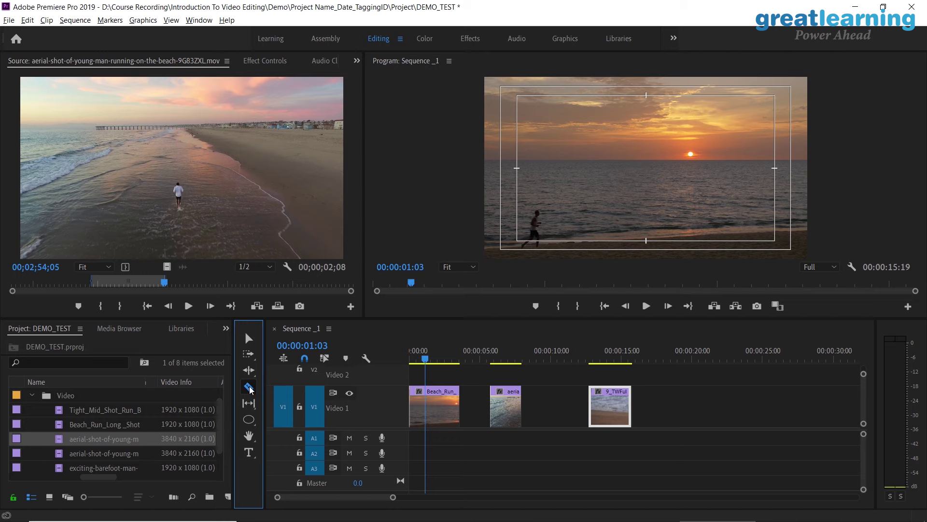
left_click(249, 370)
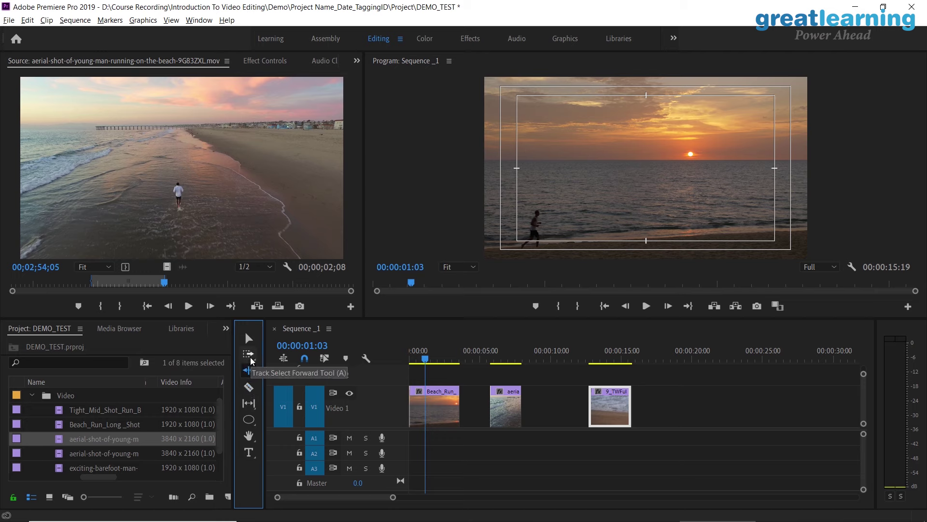
- Try the Track Select Forward tool on the clips of track V1, starting from the Beach_Run clip
left_click(250, 360)
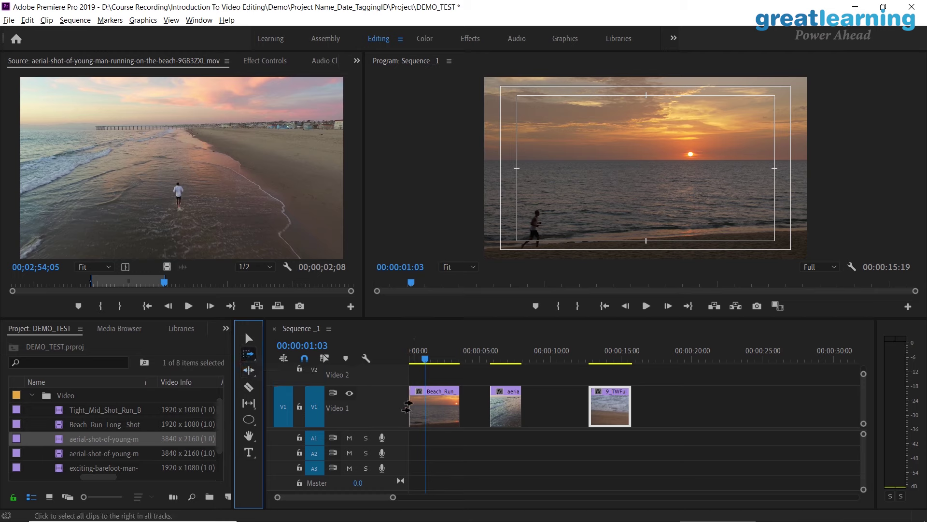
left_click(426, 408)
left_click_drag(420, 408, 388, 401)
left_click(249, 354)
left_click(576, 463)
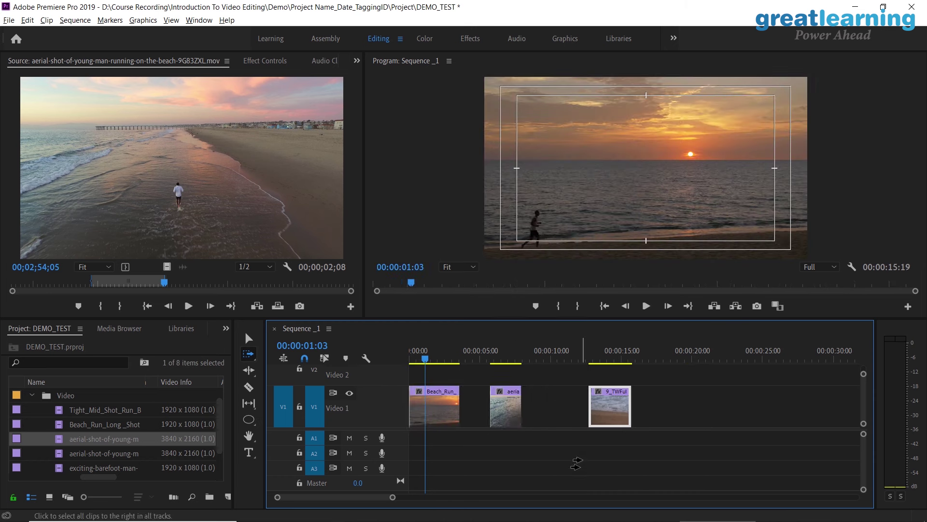
- Switch to the Selection tool, select all clips in the sequence at once and deselect them
key("v")
left_click(508, 458)
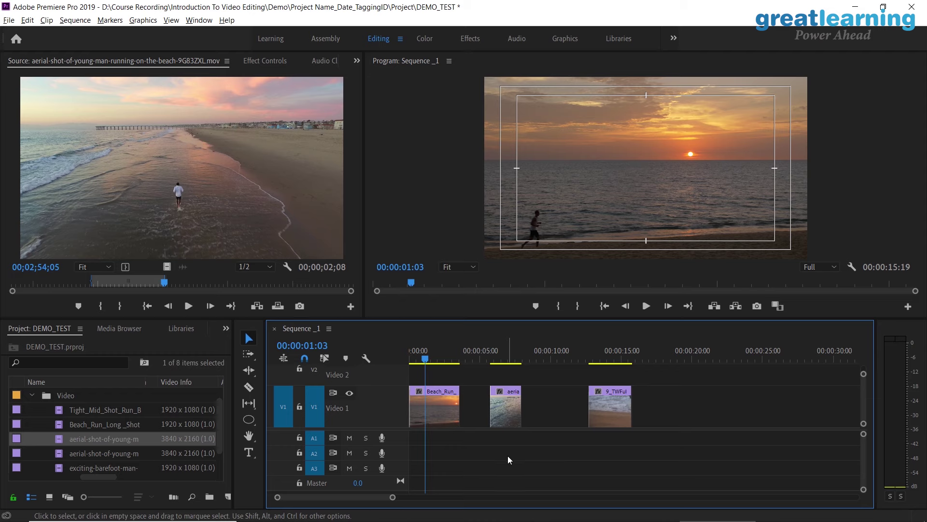
key("ctrl+a")
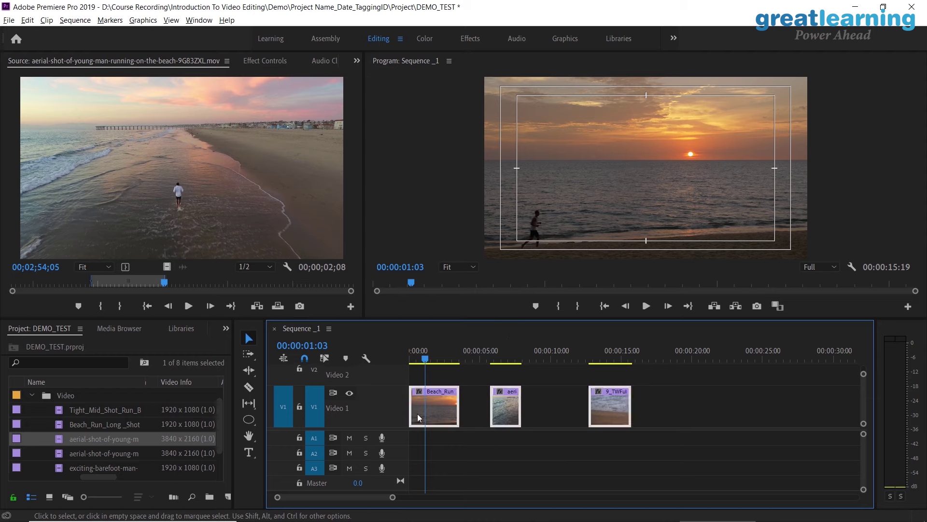
left_click(493, 455)
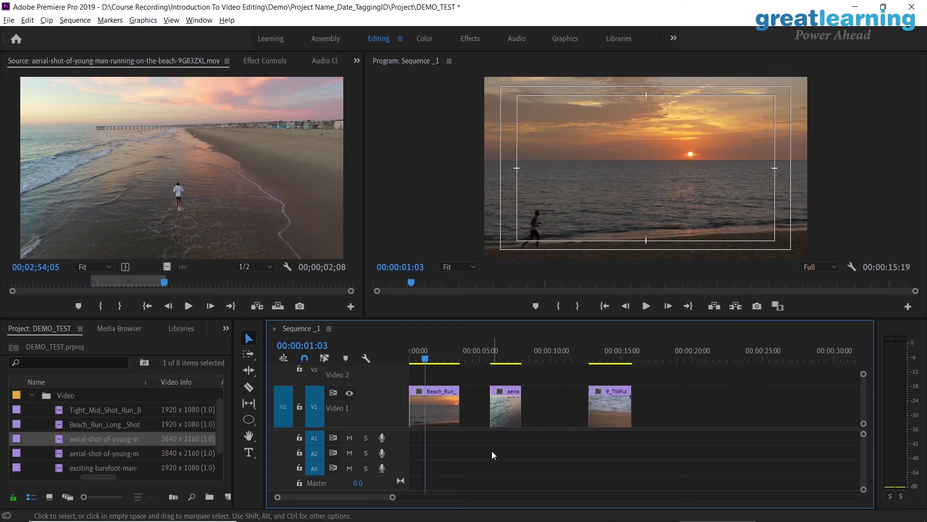
- Try the Track Select Forward tool again from the aerial clip, and return to the Selection tool
key("a")
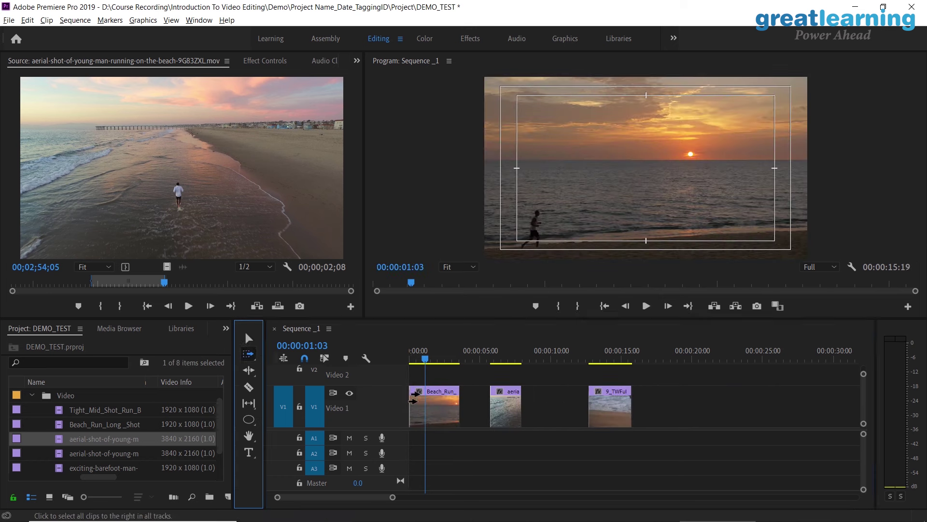
left_click_drag(507, 398, 536, 464)
key("v")
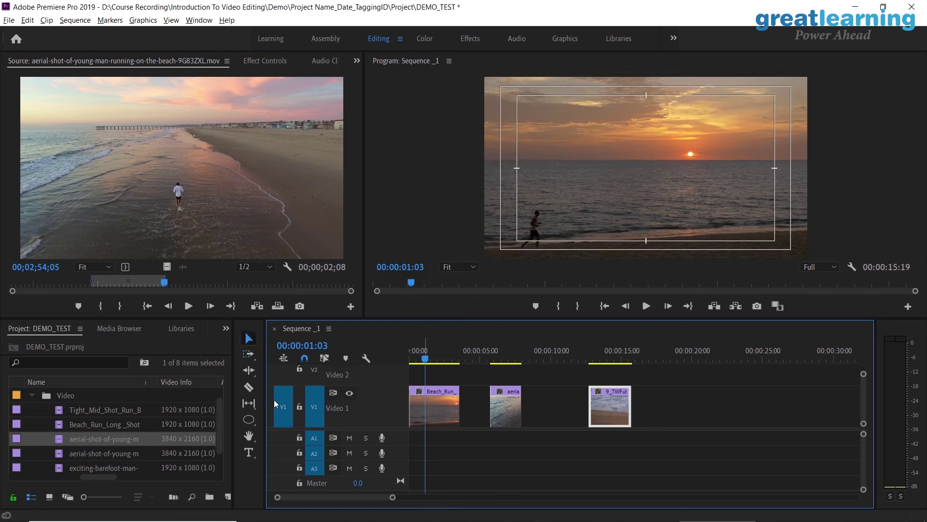
- Choose the Razor tool, scrub to 00:00:06:11, and with the Selection tool move the Beach_Run clip directly after 9_TWFul on track V1
left_click(253, 389)
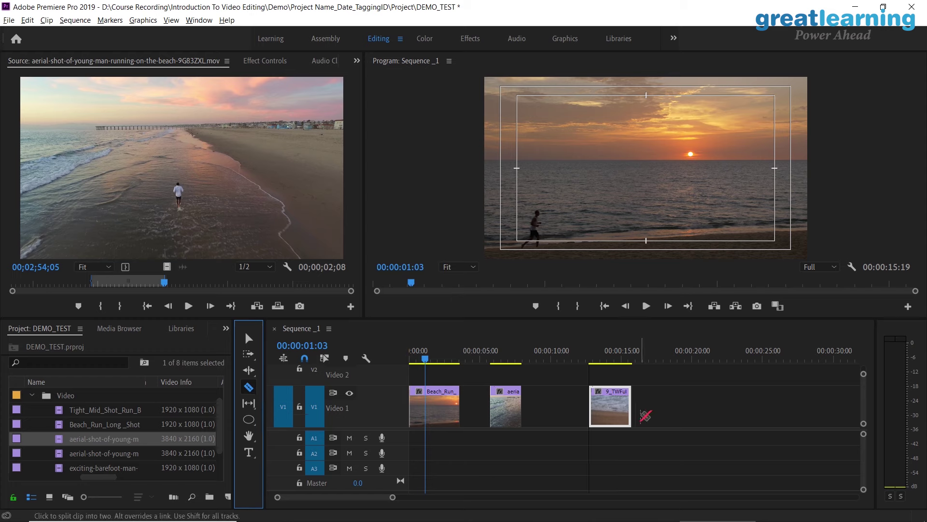
left_click_drag(417, 362, 500, 377)
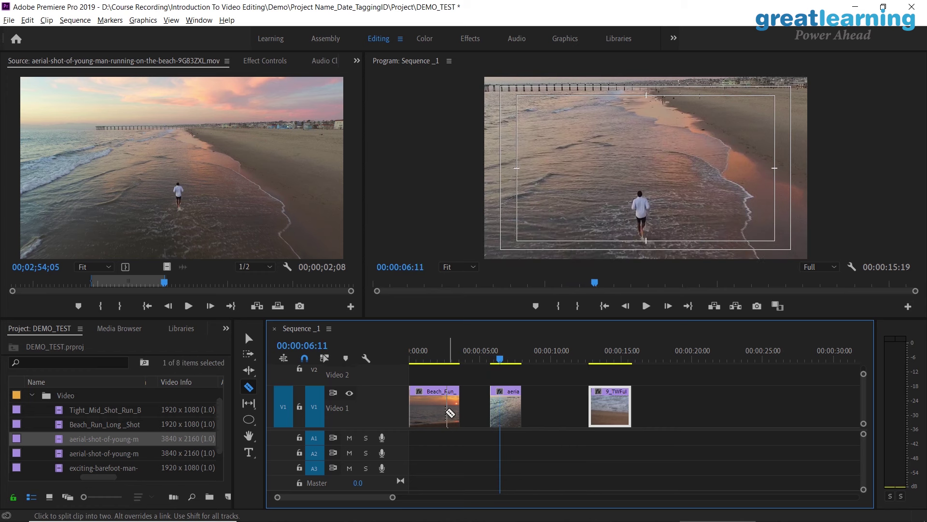
key("v")
left_click_drag(437, 413, 668, 410)
- Extend the aerial clip on track V1 to span from the sequence start to about 00:00:05:08, and play it
left_click_drag(512, 409, 484, 408)
left_click(410, 348)
key("space")
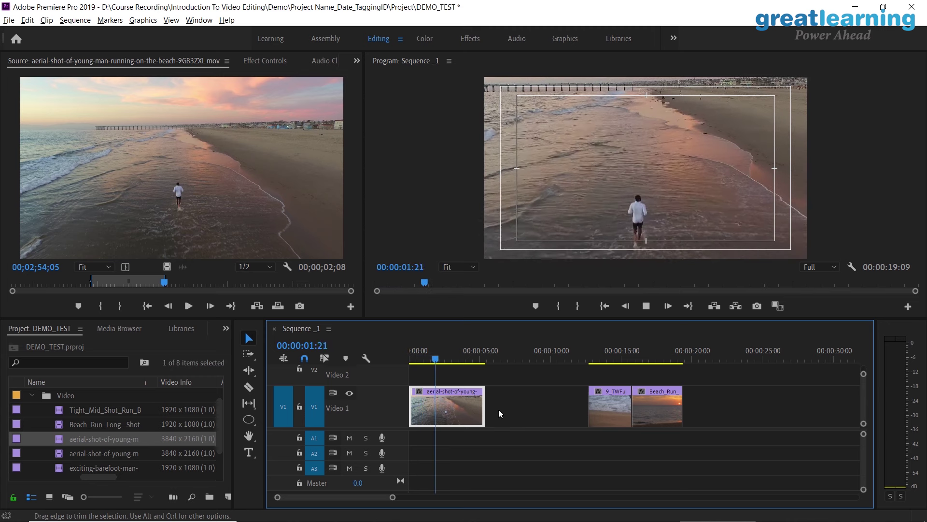
- Move the 9_TWFul clip directly after the aerial clip on track V1 and play across the cut to 00:00:06:03
left_click(619, 408)
left_click_drag(618, 408, 514, 414)
key("space")
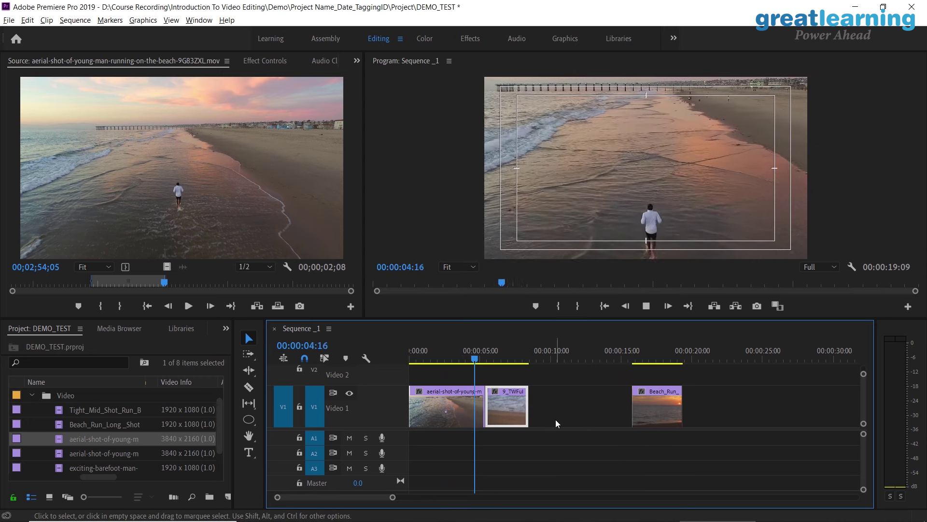
key("space")
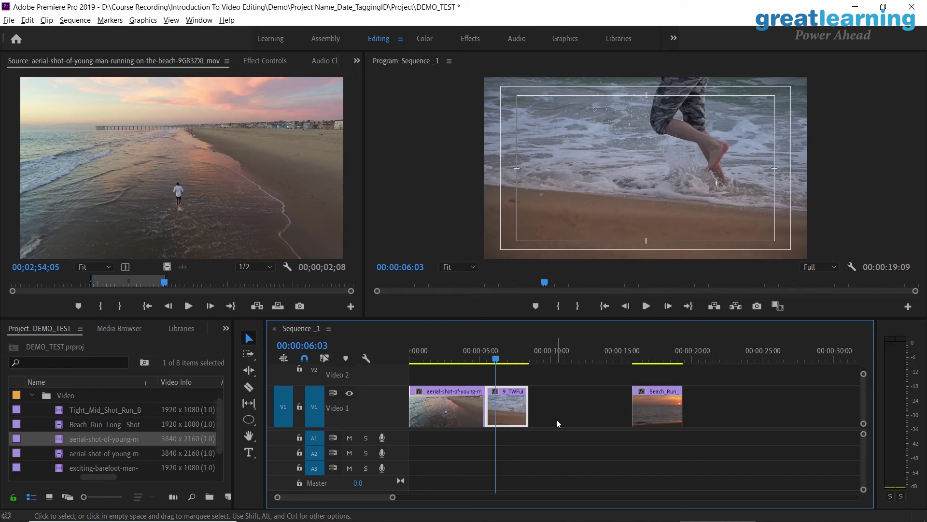
- Move 9_TWFul to about 00:00:22:15 on track V1 and place the Beach_Run clip directly after the aerial clip
left_click_drag(413, 358, 434, 358)
left_click(466, 351)
left_click_drag(504, 417, 745, 414)
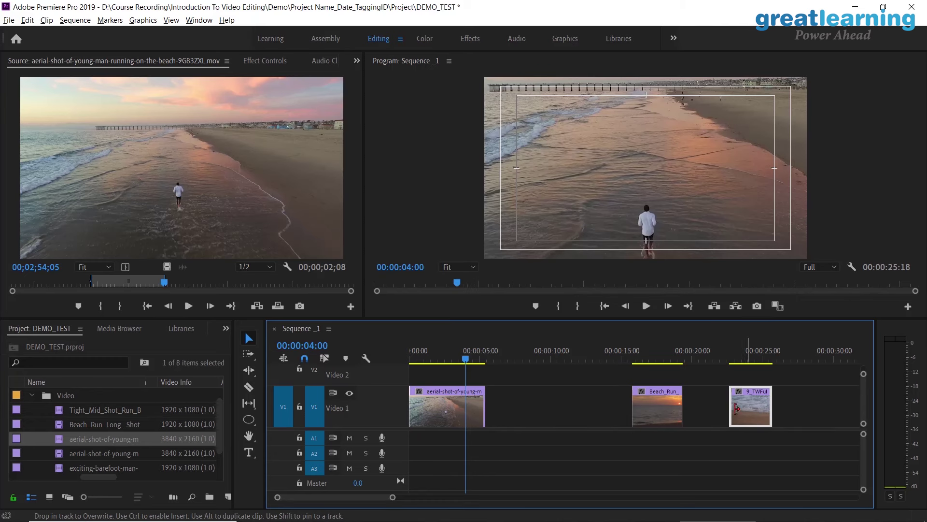
left_click_drag(660, 401, 515, 394)
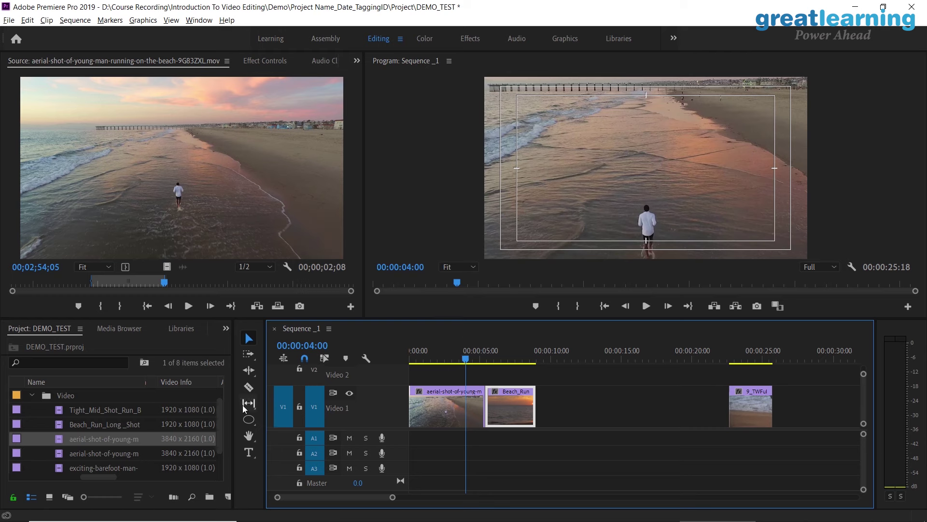
- Extend the end of the Beach_Run clip on track V1 to about 00:00:12:02 and scrub through it to 00:00:11:14
left_click_drag(447, 364, 497, 361)
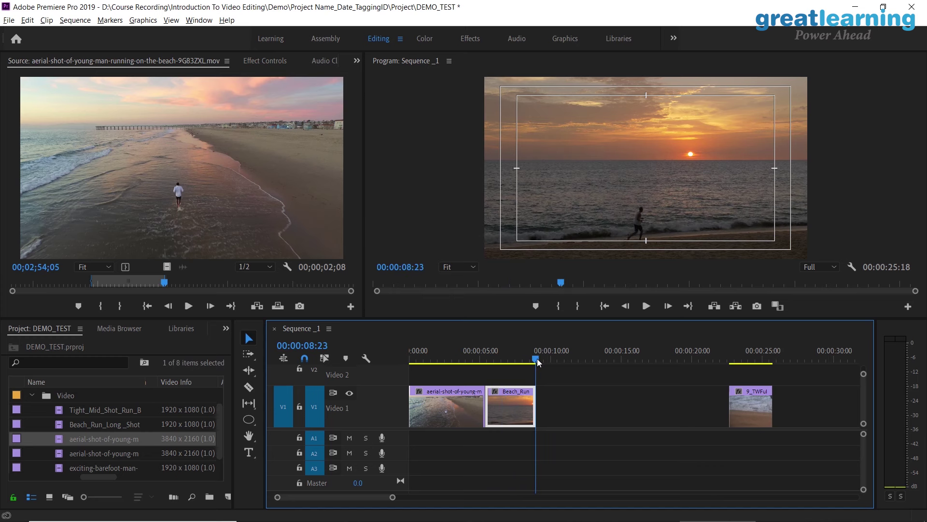
left_click_drag(463, 349, 529, 346)
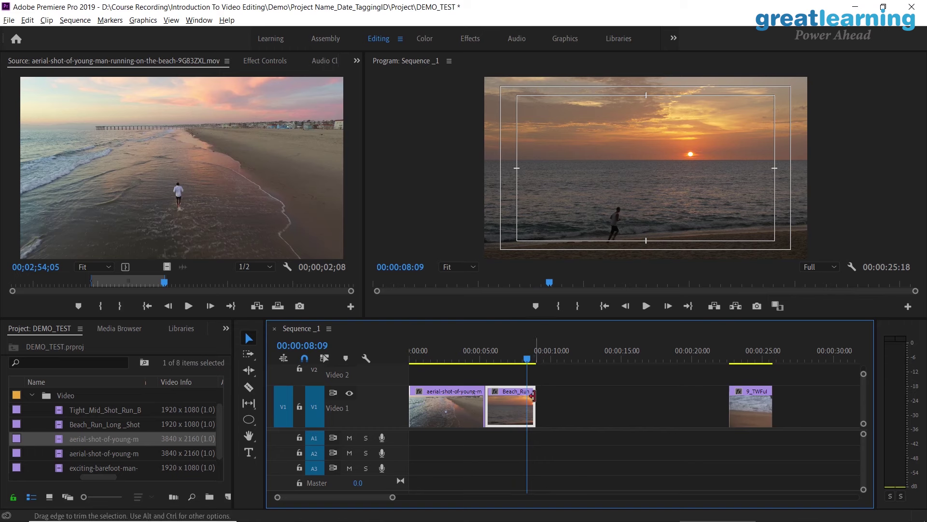
left_click_drag(533, 405, 581, 403)
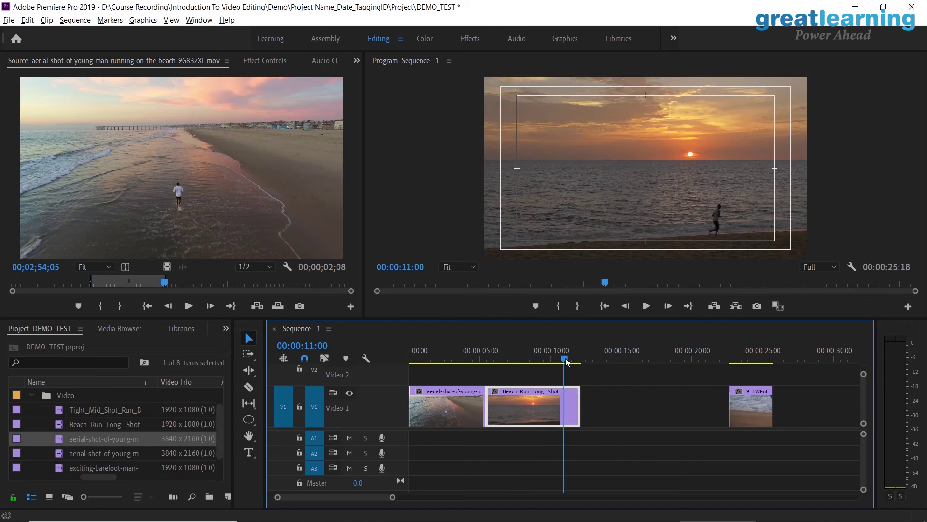
mouse_move(572, 362)
left_mouse_down()
mouse_move(583, 362)
mouse_move(425, 361)
mouse_move(573, 368)
left_mouse_up()
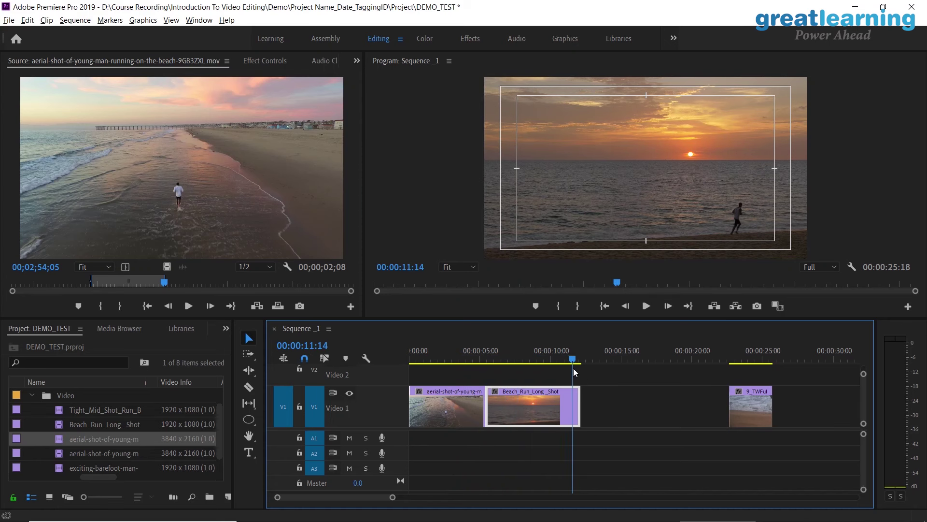
- Load aerial-shot-of-young-man-running-on-the-beach-GSER9TC.mov as the source and scrub it to 00;20;47;05
double_click(121, 452)
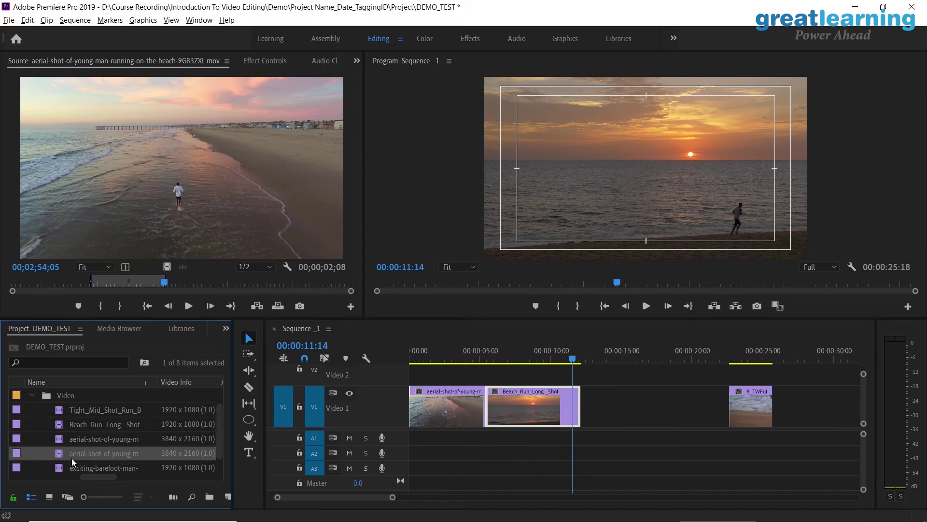
scroll(60, 454, "down", 1)
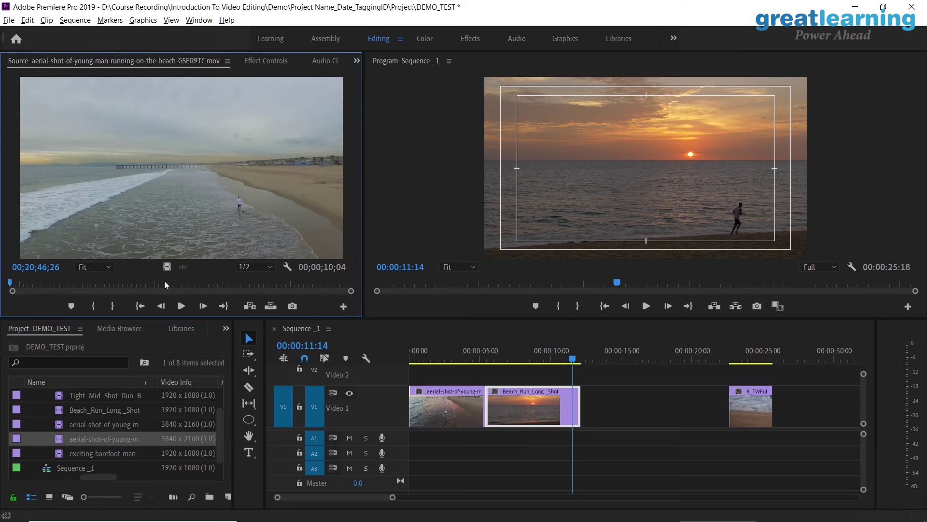
left_click_drag(38, 281, 20, 267)
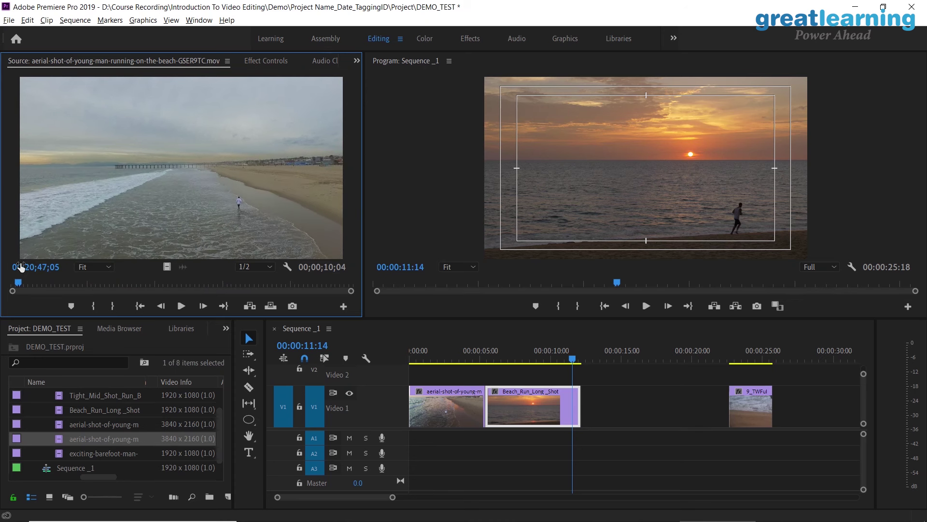
- Move the Beach_Run and aerial clips directly before 9_TWFul on track V1, and review the 9G83ZXL source at 00;02;52;18
left_click_drag(515, 403, 664, 405)
left_click_drag(463, 411, 600, 410)
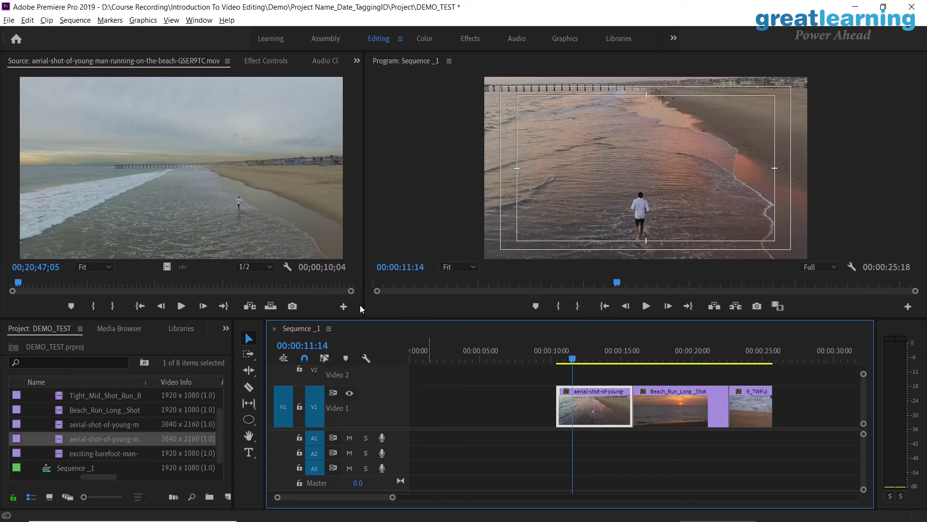
double_click(107, 426)
left_click_drag(164, 283, 115, 292)
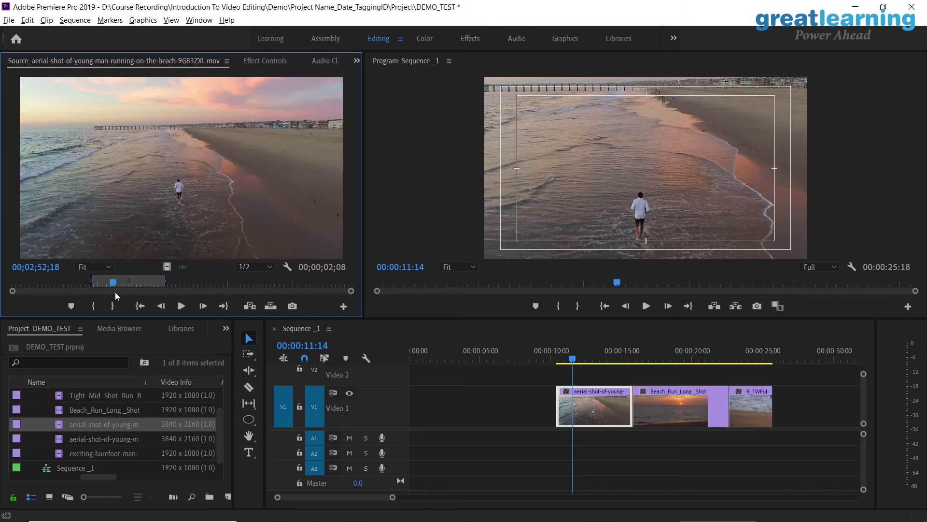
- Load the GSER9TC aerial clip as the source, return it to 00;20;46;26 and play it to 00;20;51;12
double_click(80, 439)
mouse_move(18, 282)
left_mouse_down()
mouse_move(257, 283)
mouse_move(7, 276)
left_mouse_up()
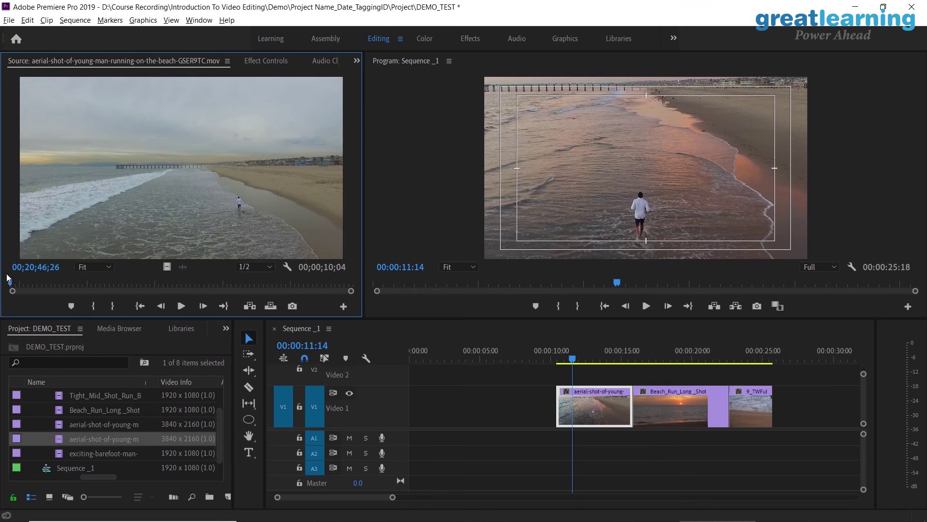
key("space")
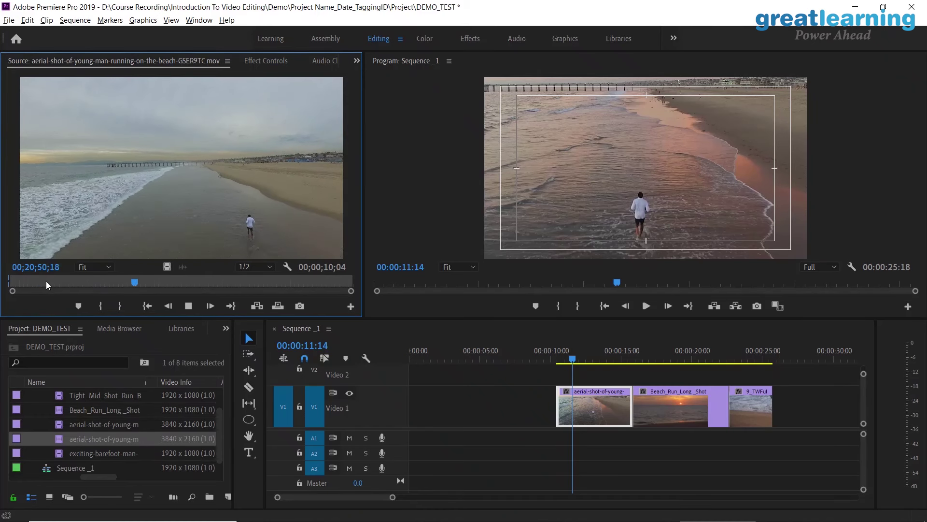
key("space")
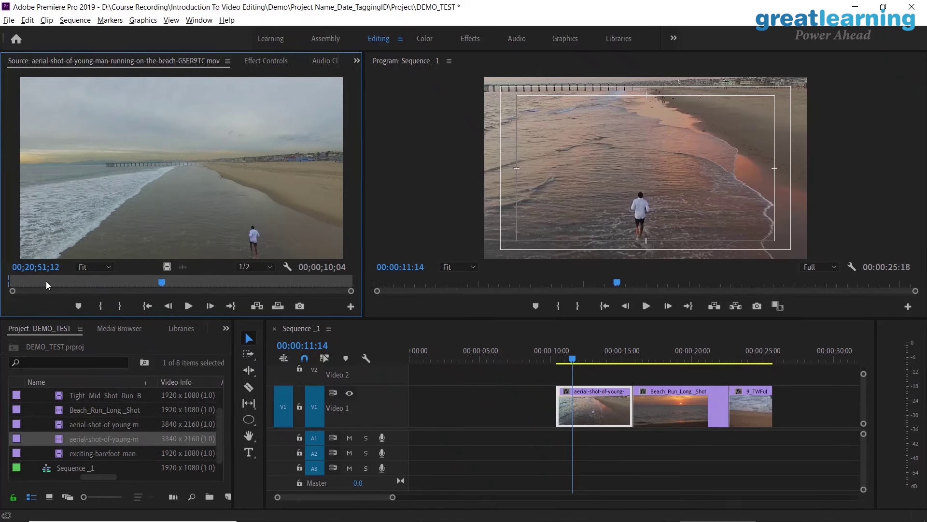
- Mark an out point at 00;20;51;03, place the 00;00;04;08 portion at the start of track V1 and play it
key("Left")
key("Left")
key("Left")
key("Left")
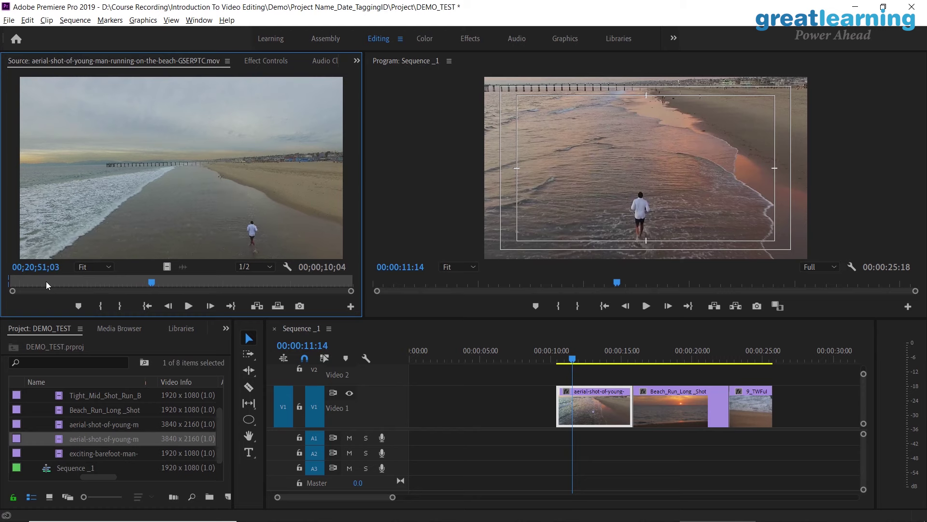
key("o")
left_click_drag(109, 165, 415, 406)
left_click(404, 353)
key("space")
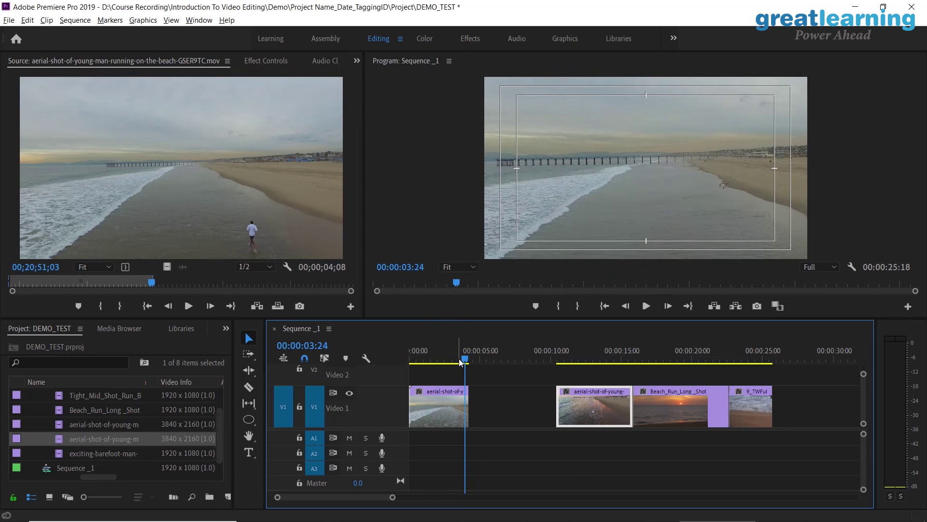
- Shift the GSER9TC clip to about 00:00:02:12 on track V1, return it to the sequence start and play it
left_click_drag(459, 359, 406, 363)
left_click(468, 418)
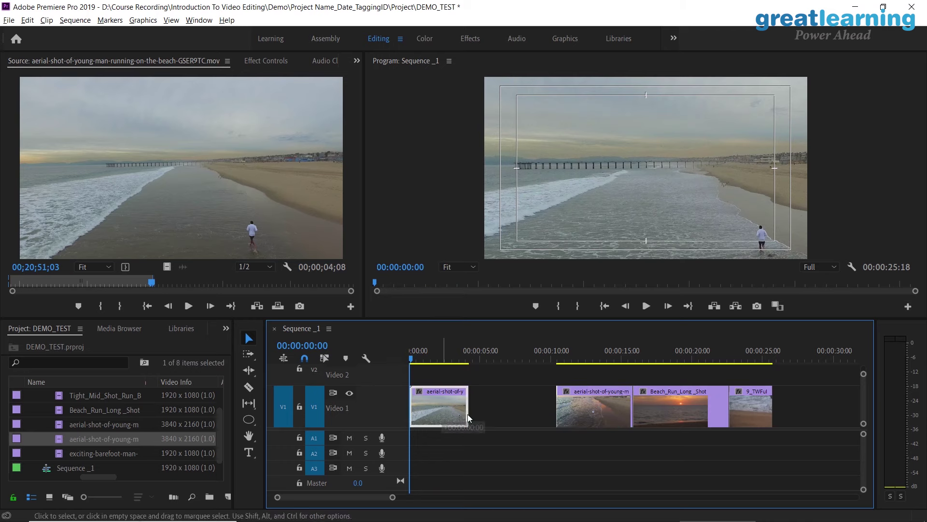
left_click_drag(468, 418, 502, 418)
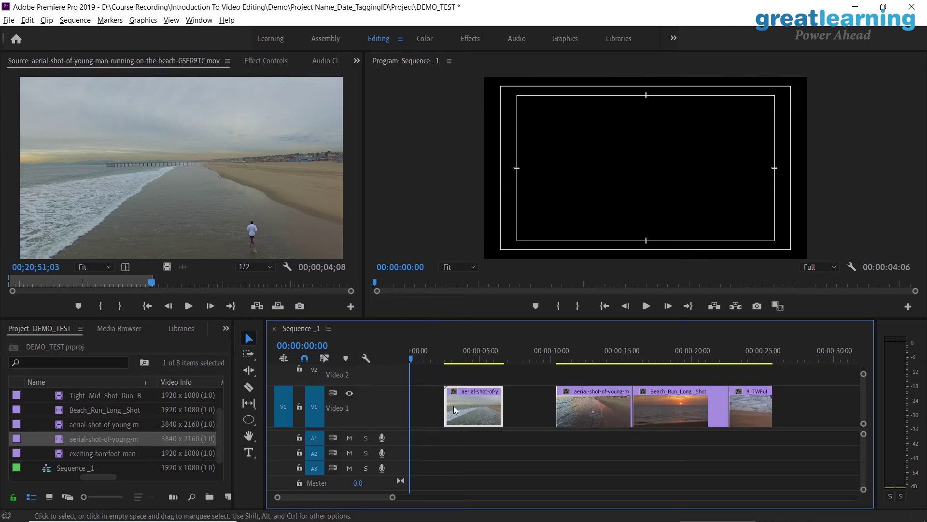
left_click_drag(424, 415, 428, 413)
key("space")
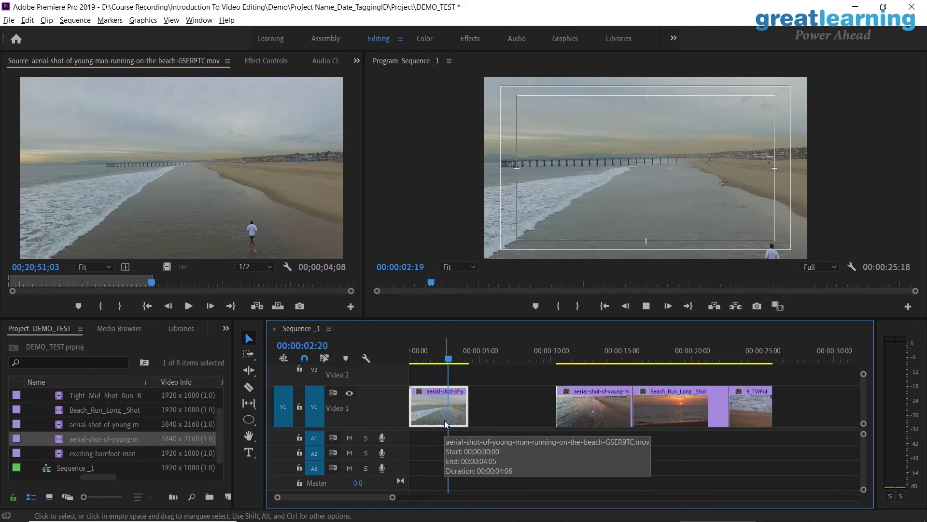
key("space")
- Trim the end of the GSER9TC clip on track V1 to about 00:00:02:04, and play its source from 00;20;52;14
left_click_drag(467, 408, 436, 413)
left_click(190, 283)
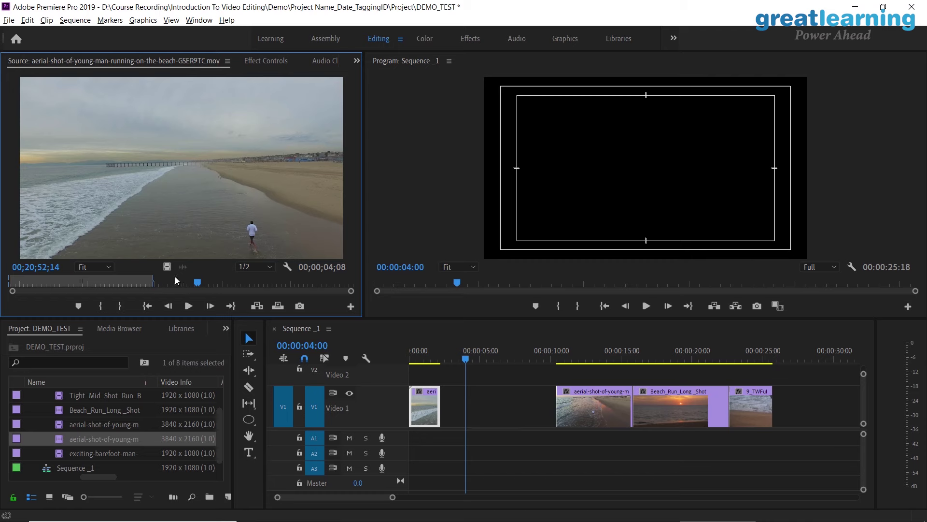
key("space")
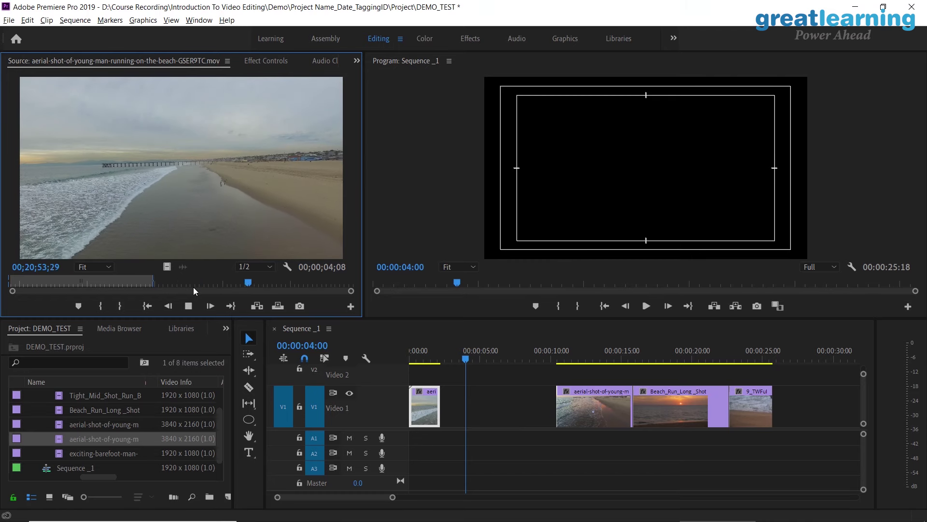
- Move the 9G83ZXL aerial clip directly after the trimmed GSER9TC clip on track V1, and play the sequence from its start
left_click(414, 360)
key("space")
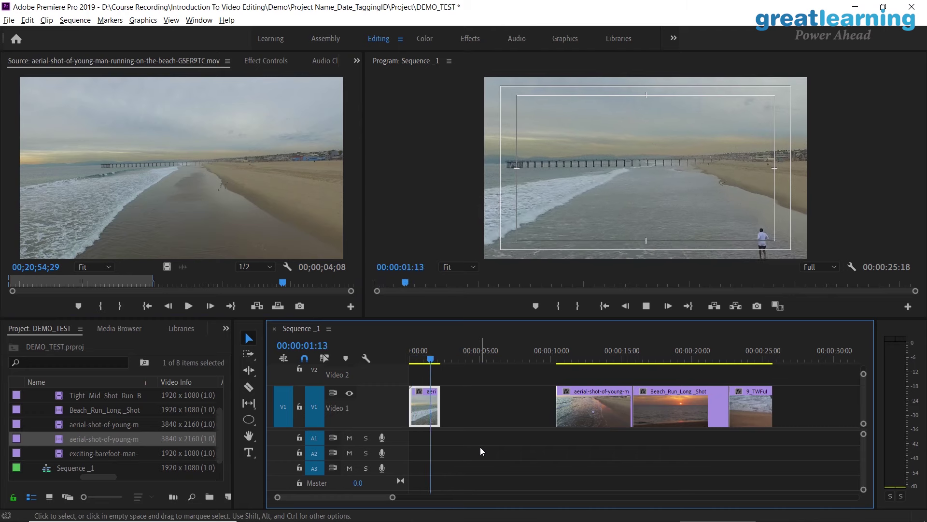
key("space")
left_click_drag(566, 410, 451, 409)
key("Home")
key("space")
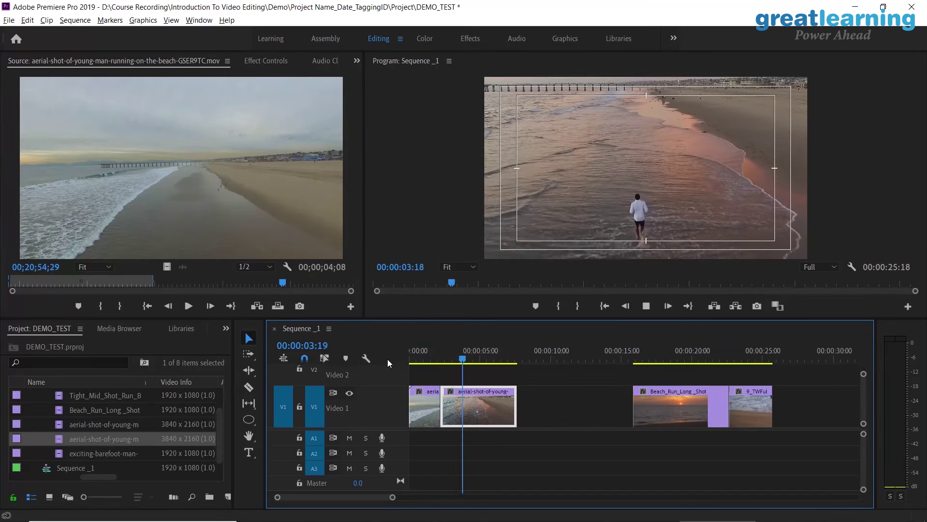
- Swap the two aerial clips so the 9G83ZXL clip opens track V1 with GSER9TC directly behind it, and play from the start
key("space")
left_click_drag(423, 399, 456, 408)
left_click(486, 408, "shift")
key("Home")
key("space")
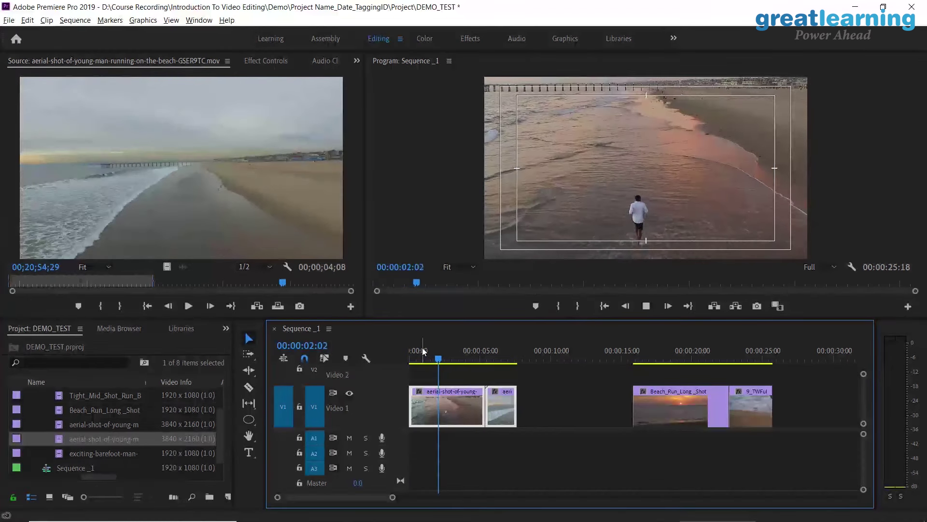
- Extend the end of the GSER9TC clip on track V1 to about 00:00:10:12
left_click_drag(516, 408, 574, 411)
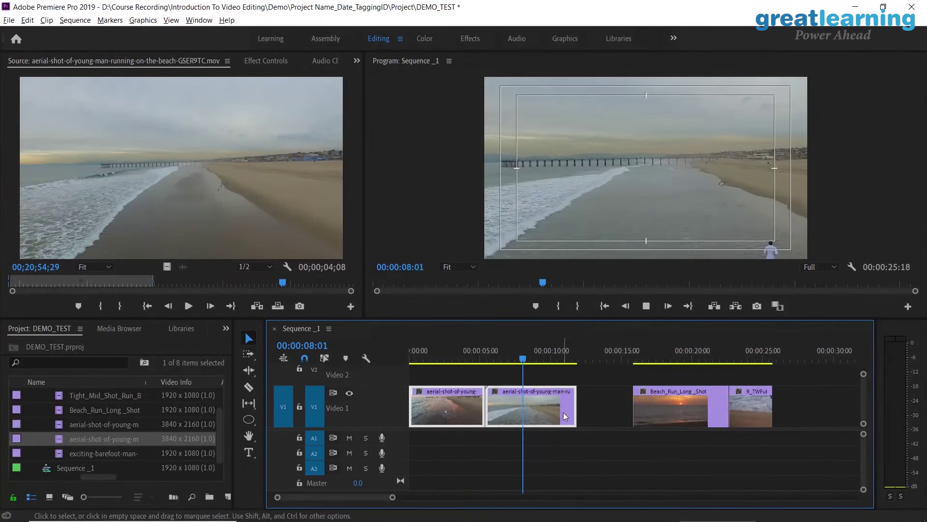
key("space")
left_click_drag(575, 407, 551, 406)
- Open the exciting-barefoot-man source clip and scrub through it to 00:00:05:26
double_click(94, 457)
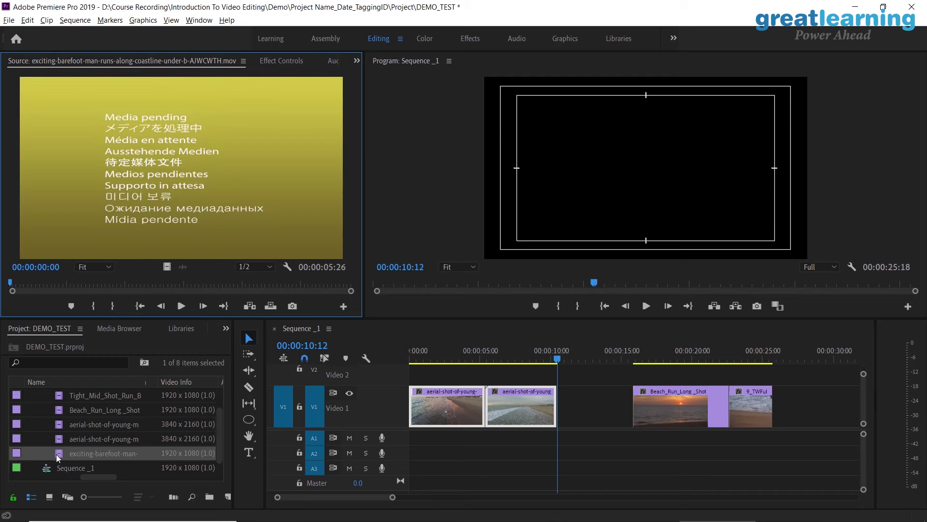
left_click_drag(33, 283, 360, 285)
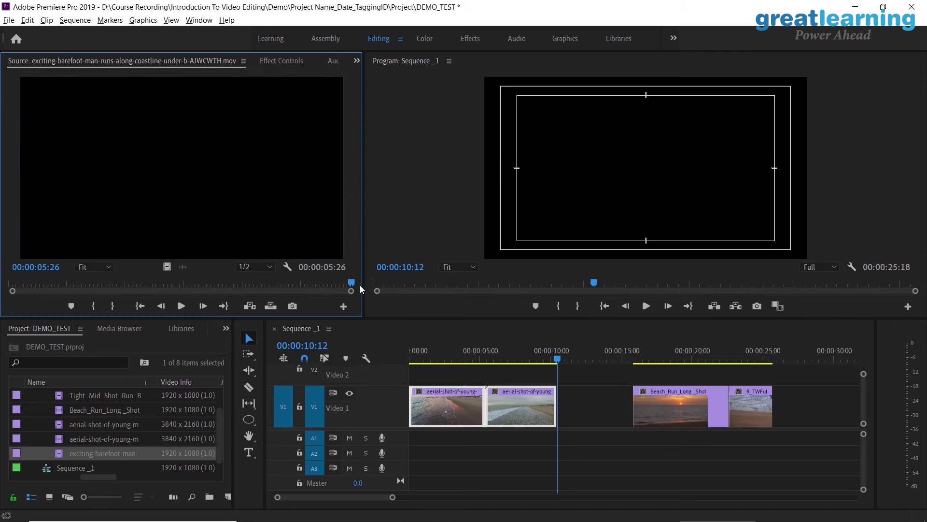
- Play Sequence _1 through the two aerial clips, and play the Beach_Run_Long_Shot clip from its beginning
left_click(591, 360)
left_click(578, 409)
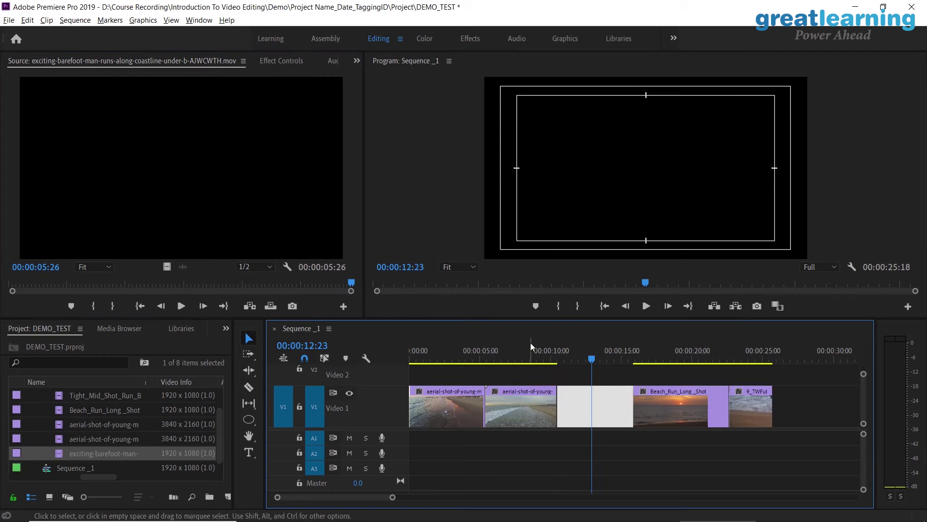
left_click_drag(531, 344, 413, 348)
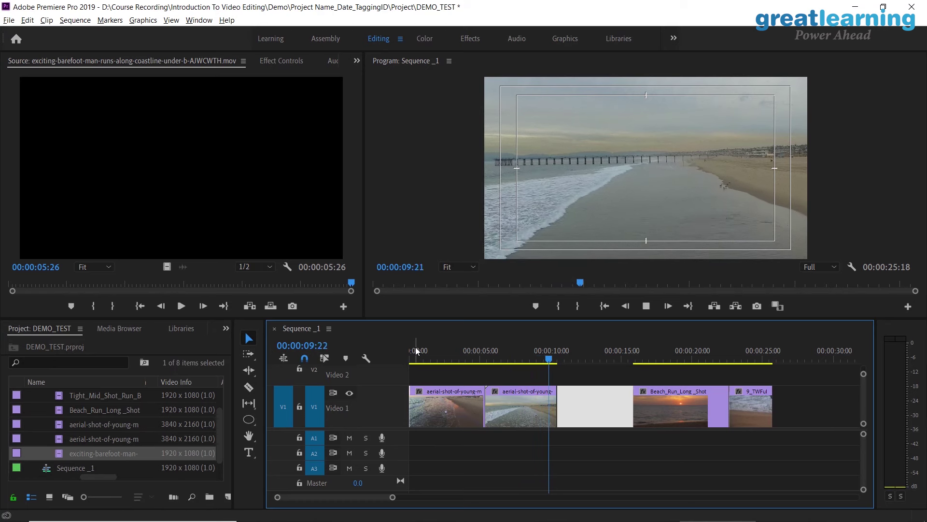
left_click(640, 346)
key("space")
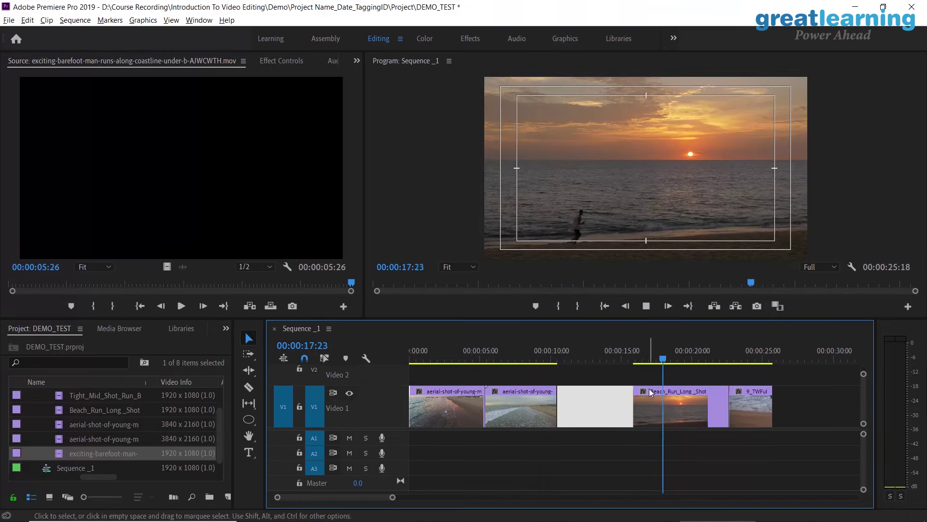
- Move the 9_TWFul clip to about 00:00:29:12, and bring Beach_Run_Long_Shot to about 00:00:12:17 with its end extended to about 00:00:26:25
left_click_drag(641, 397, 579, 400)
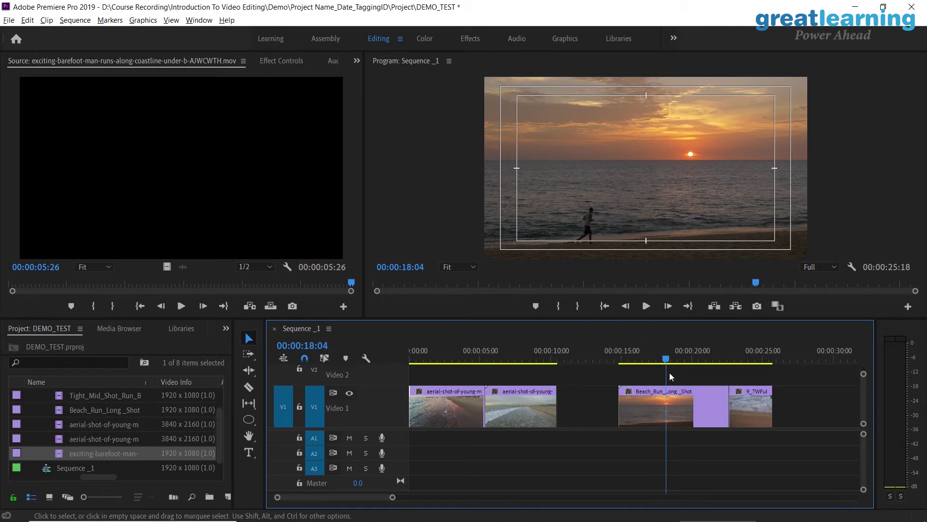
left_click_drag(670, 409, 638, 410)
left_click_drag(760, 411, 858, 411)
left_click_drag(702, 397, 791, 397)
left_click_drag(667, 357, 724, 359)
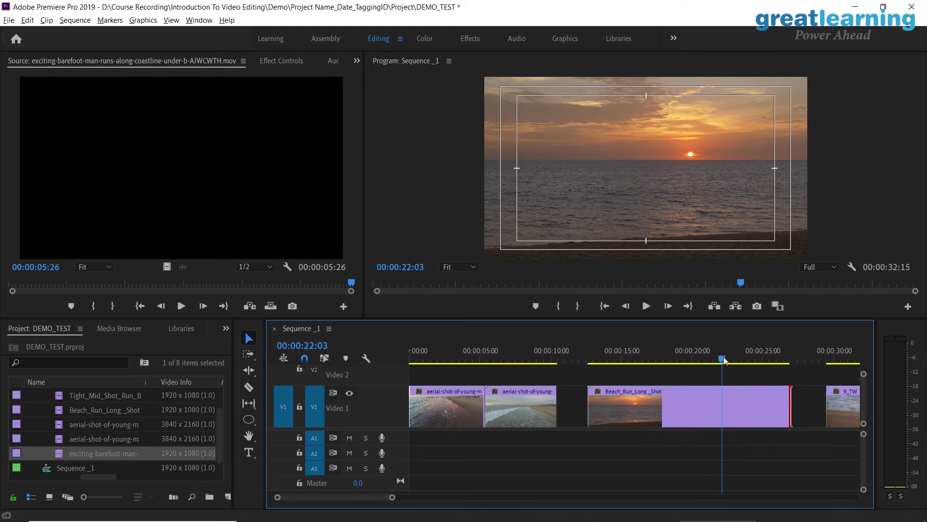
- Place Beach_Run_Long_Shot directly after the GSER9TC clip with its end trimmed to about 00:00:15:06, and preview the three clips
mouse_move(596, 407)
left_mouse_down()
mouse_move(729, 400)
mouse_move(635, 402)
mouse_move(748, 415)
mouse_move(584, 414)
left_mouse_up()
left_click(410, 356)
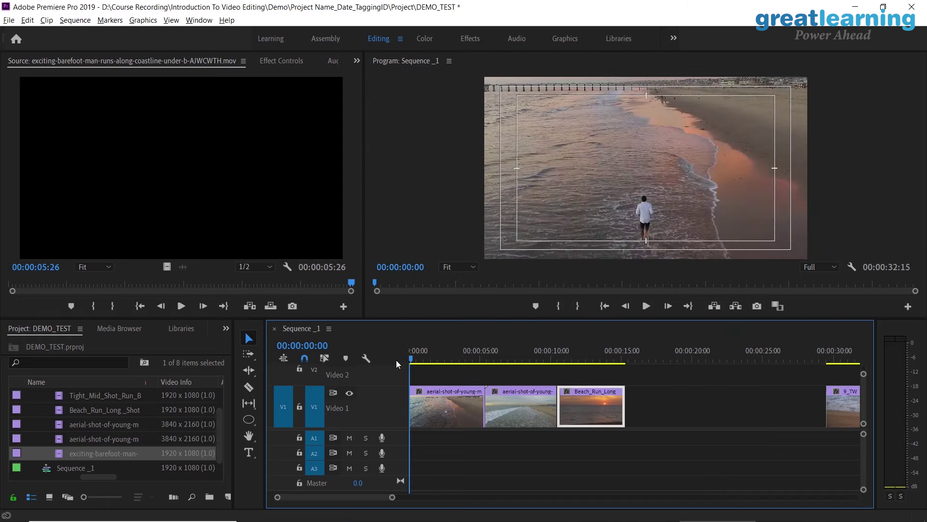
left_click_drag(410, 360, 630, 372)
left_click_drag(476, 352, 406, 362)
left_click_drag(508, 341, 548, 345)
- Move the 9G83ZXL aerial clip behind Beach_Run_Long_Shot, and shift the three adjoining clips to the start of track V1
left_click_drag(453, 409, 674, 387)
key("ctrl+a")
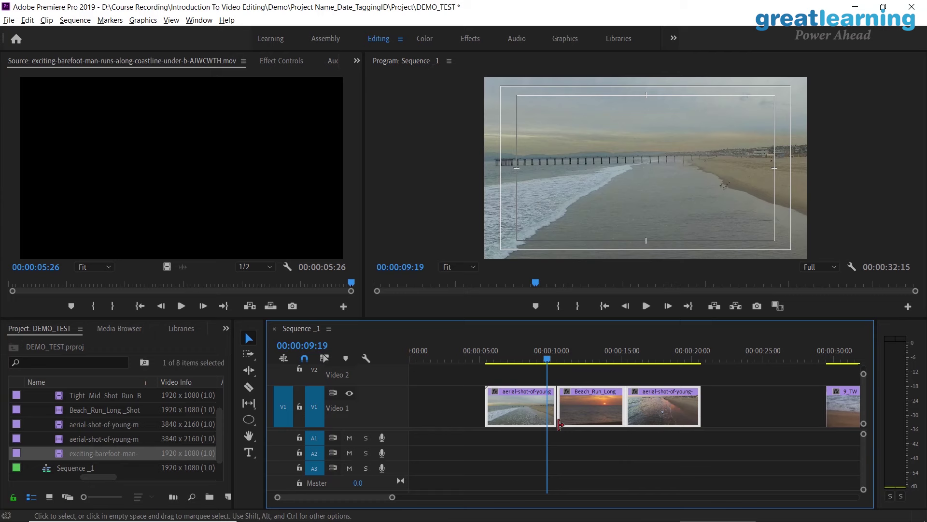
left_click_drag(525, 424, 440, 427)
left_click_drag(425, 357, 393, 356)
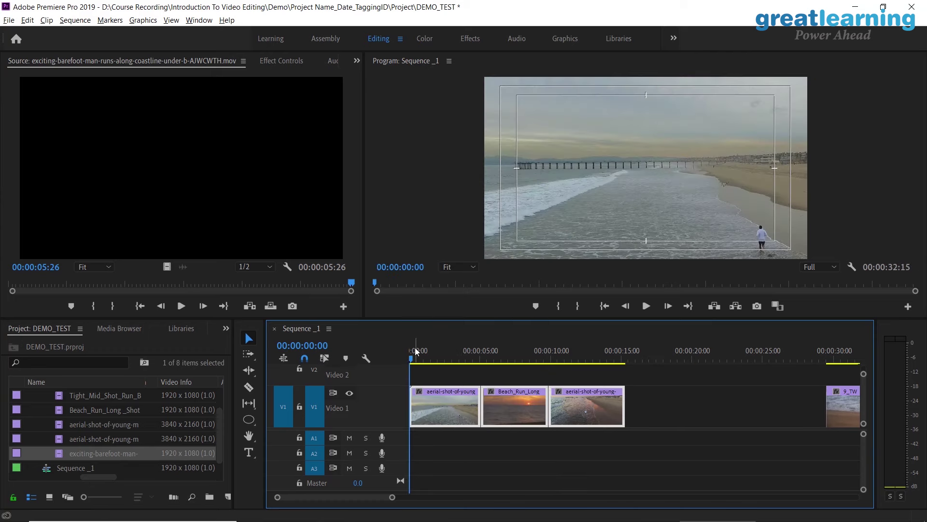
- Play the reordered clips from the sequence start, and review the cut from Beach_Run_Long_Shot to the 9G83ZXL clip
key("space")
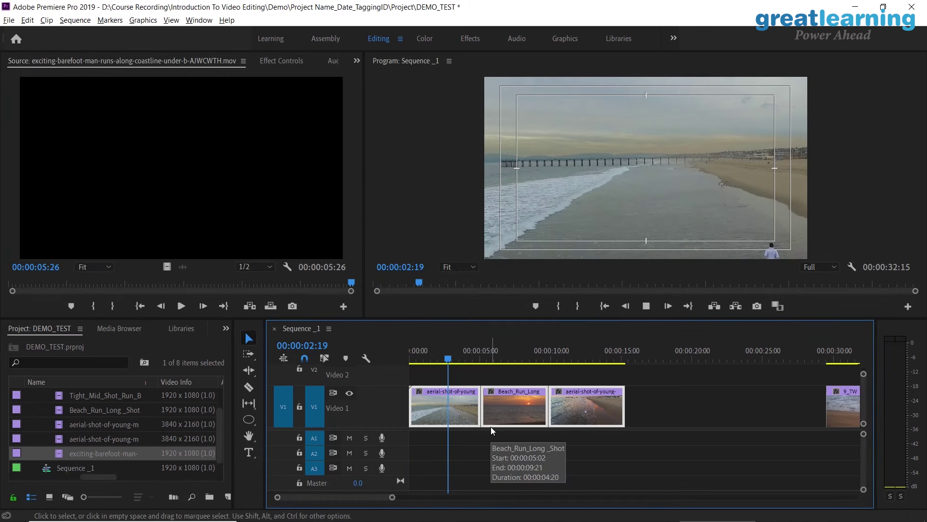
key("space")
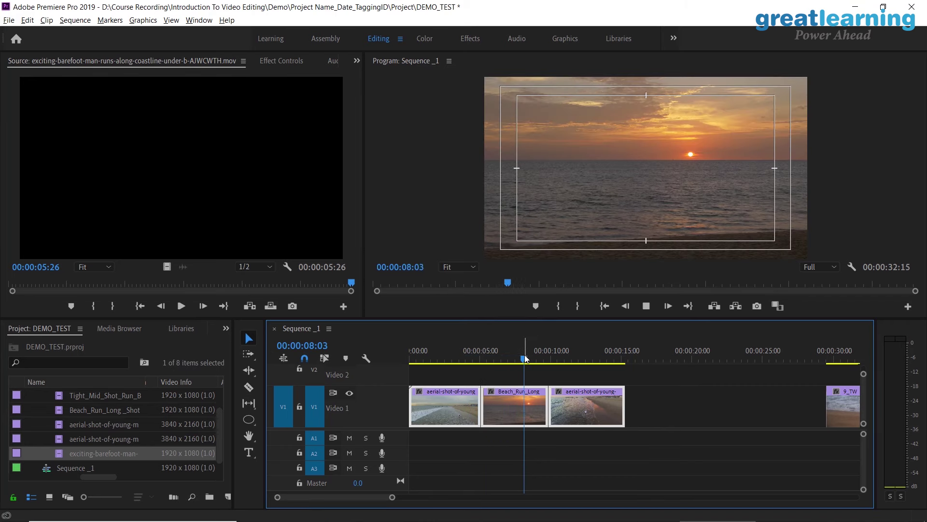
key("space")
mouse_move(543, 363)
left_mouse_down()
mouse_move(581, 365)
mouse_move(539, 367)
left_mouse_up()
key("space")
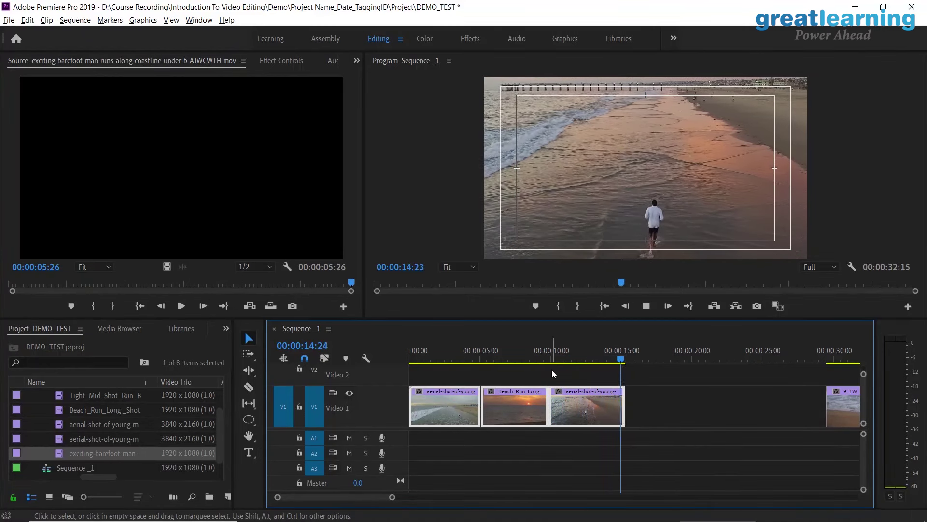
key("space")
- Replay Sequence _1 from its start into the Beach_Run_Long_Shot clip, stopping at 00:00:08:07
left_click_drag(564, 360, 415, 366)
key("space")
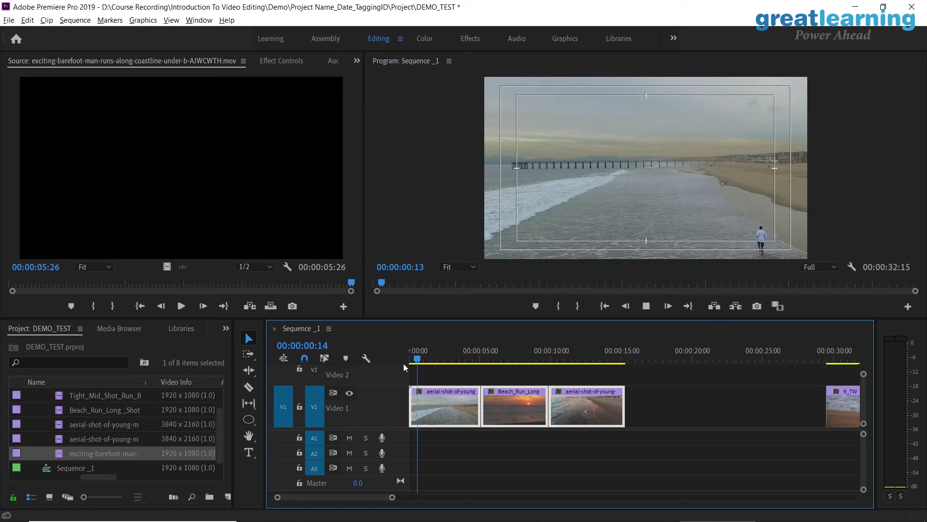
key("=")
key("minus")
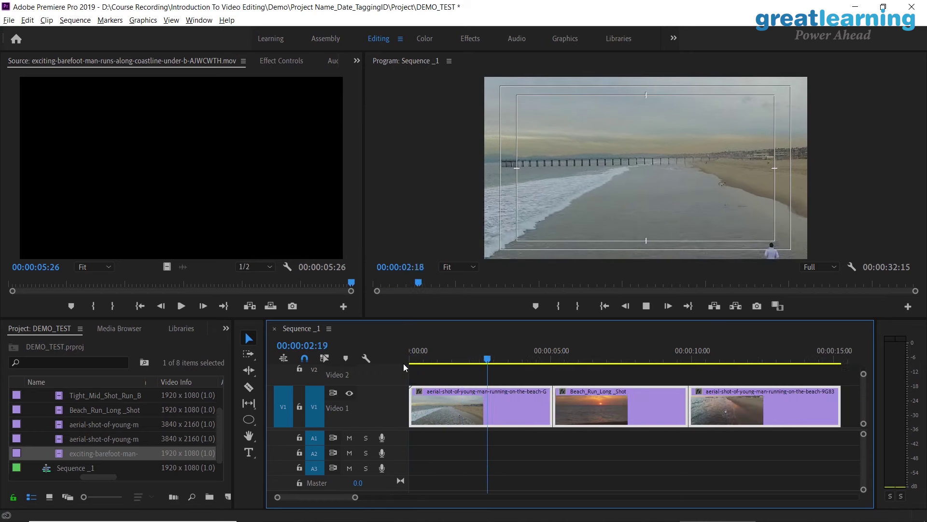
key("minus")
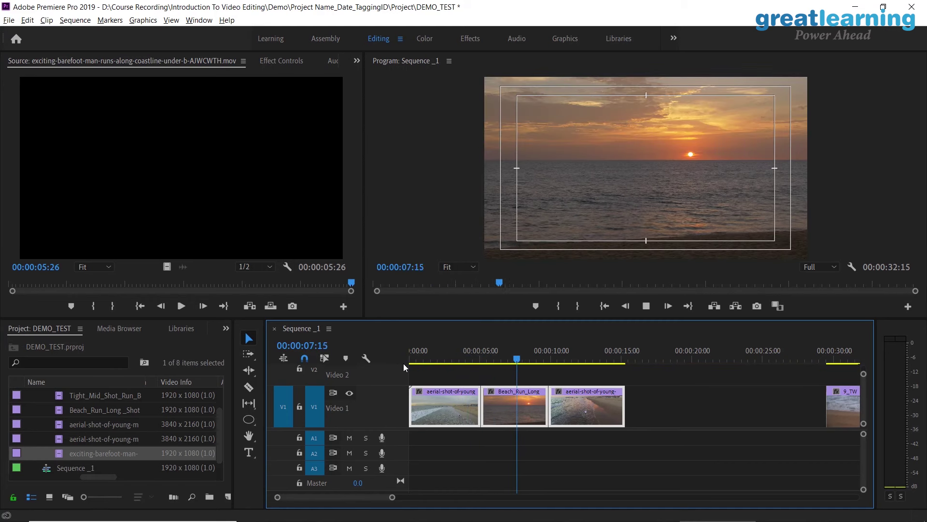
key("space")
key("equal")
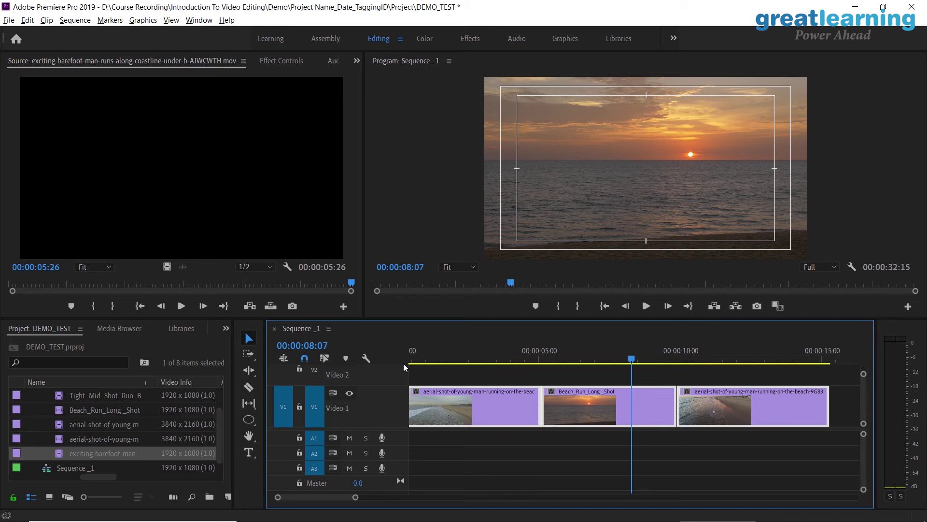
- Trim the end of Beach_Run_Long_Shot to 00:00:08:00 and close the gap before the 9G83ZXL clip
left_click_drag(600, 369, 554, 369)
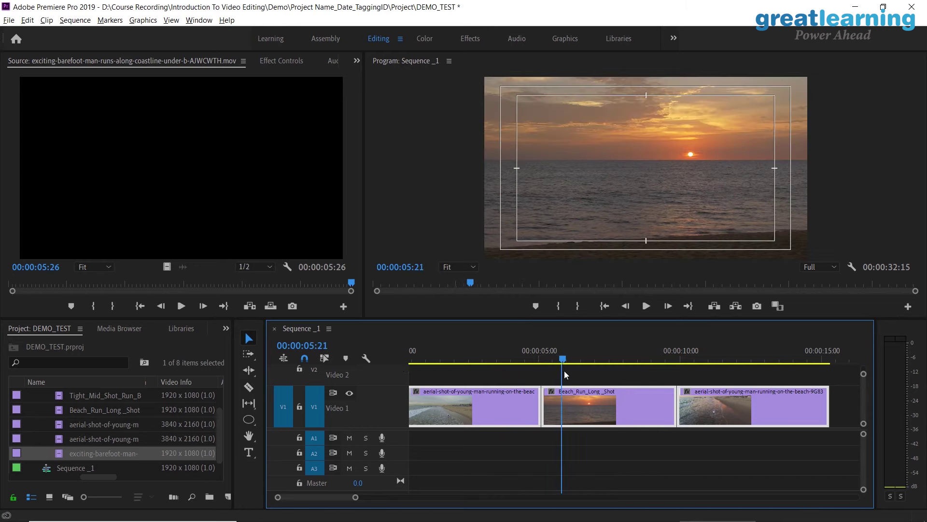
left_click_drag(607, 369, 624, 369)
left_click_drag(678, 403, 624, 404)
left_click(665, 408)
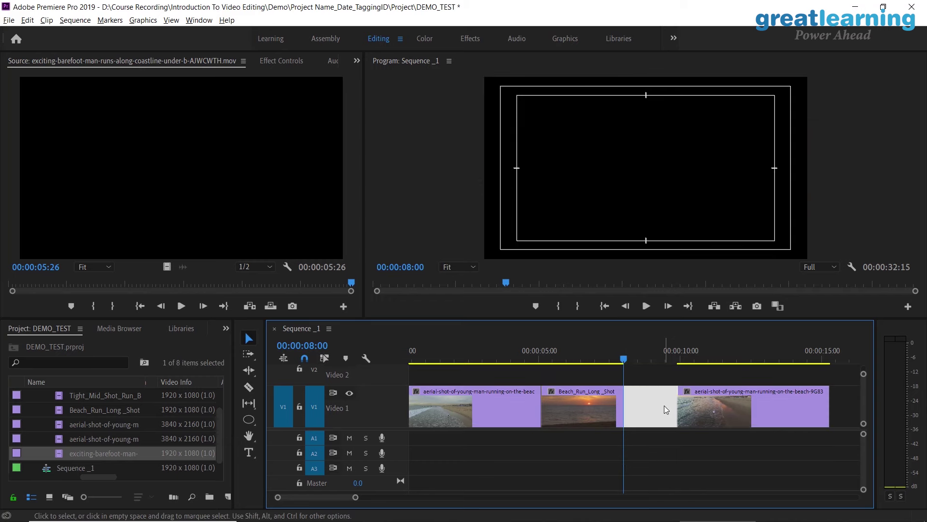
key("Delete")
- Play the tightened sequence from its start, return to 00:00:06:08 and select the Beach_Run_Long_Shot clip
left_click_drag(623, 359, 376, 369)
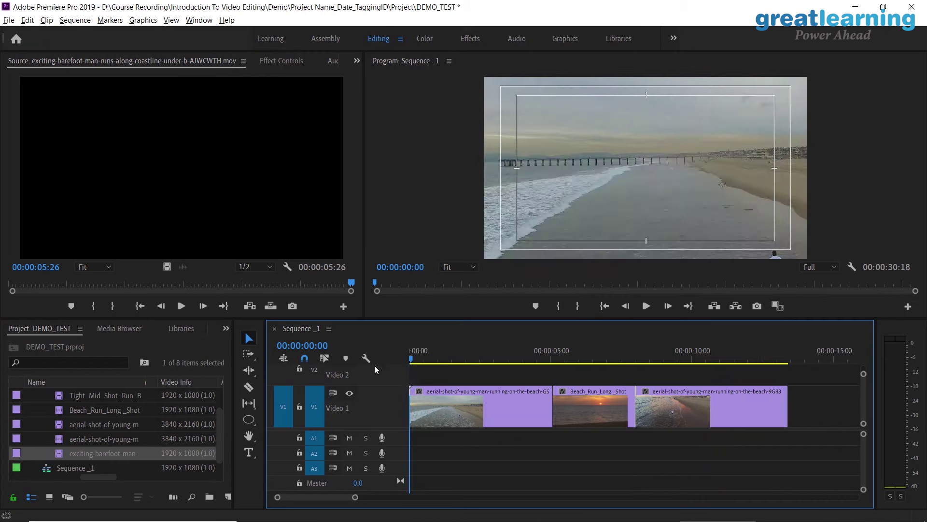
key("space")
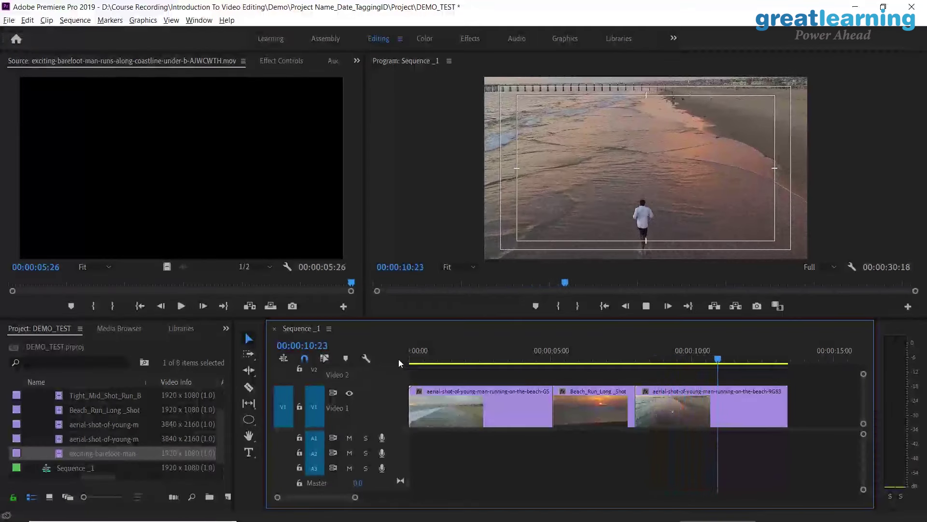
left_click(588, 354)
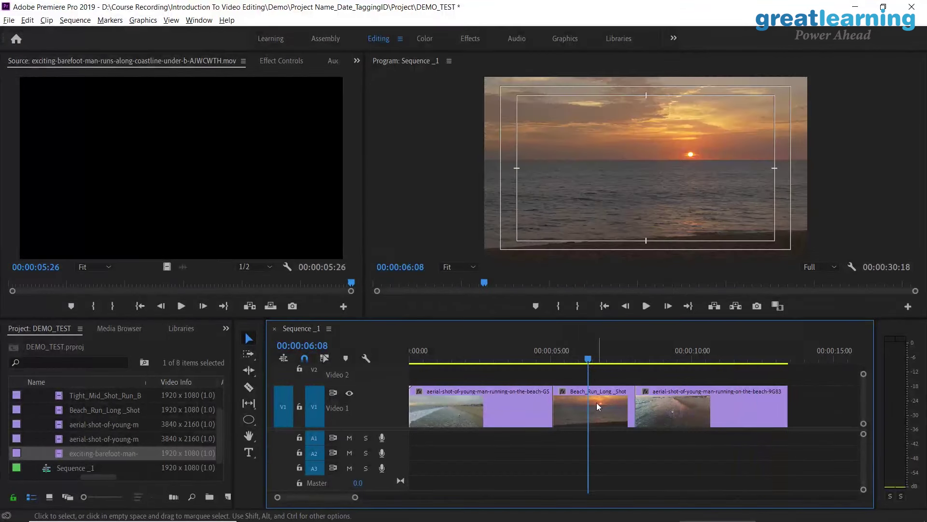
left_click(590, 424)
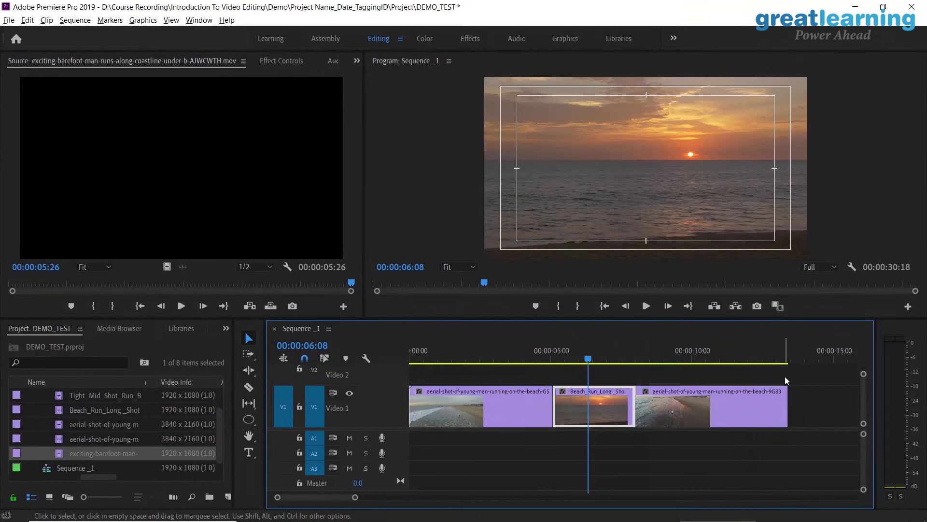
- Mark a sequence out point at 00:00:13:09, at the end of the 9G83ZXL clip
left_click(801, 357)
key("Up")
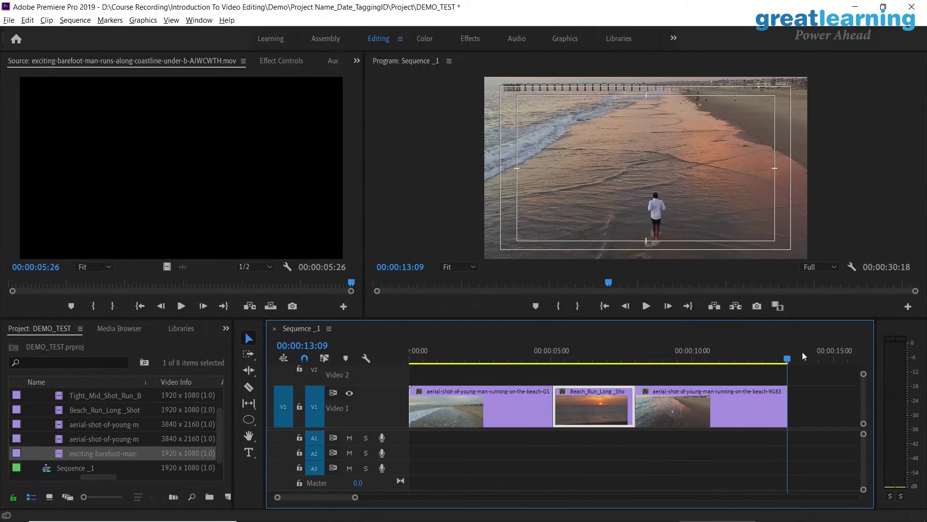
key("o")
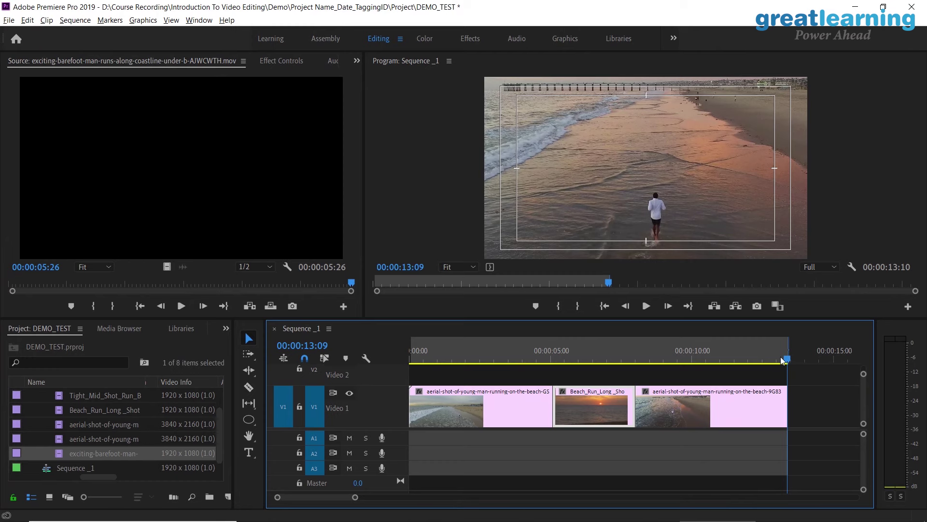
- Collapse the Video bin, expand the Audio bin and audition NikiN - Tropical House Logo.mp3 up to 00:00:11:23
scroll(136, 437, "up", 2)
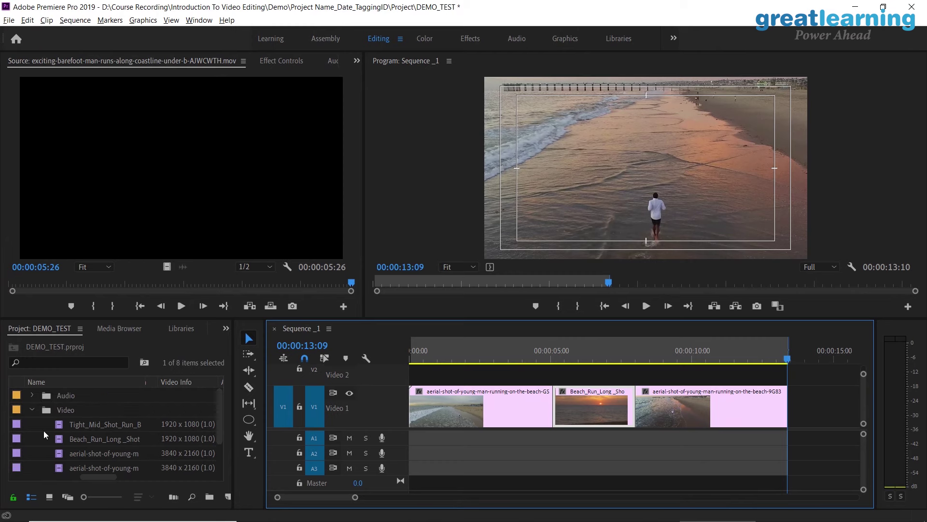
left_click(34, 410)
left_click(32, 395)
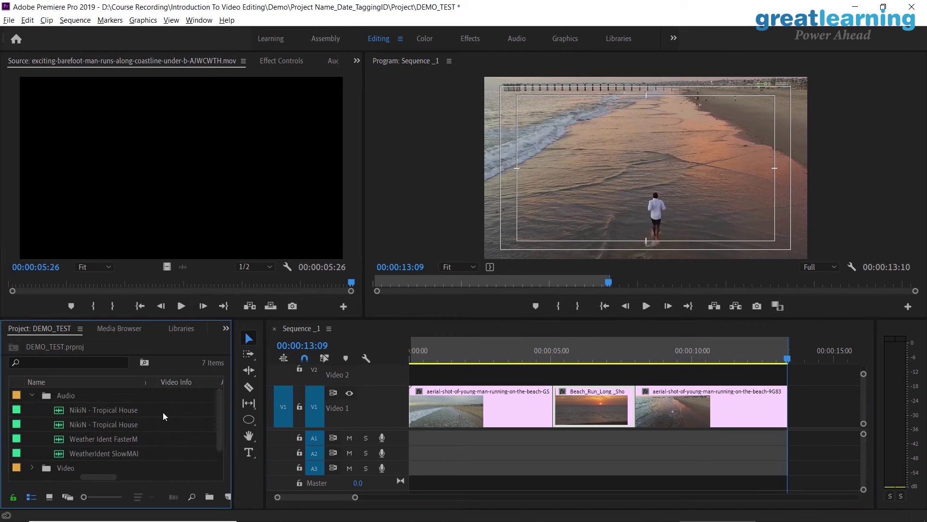
left_click(136, 412)
double_click(59, 408)
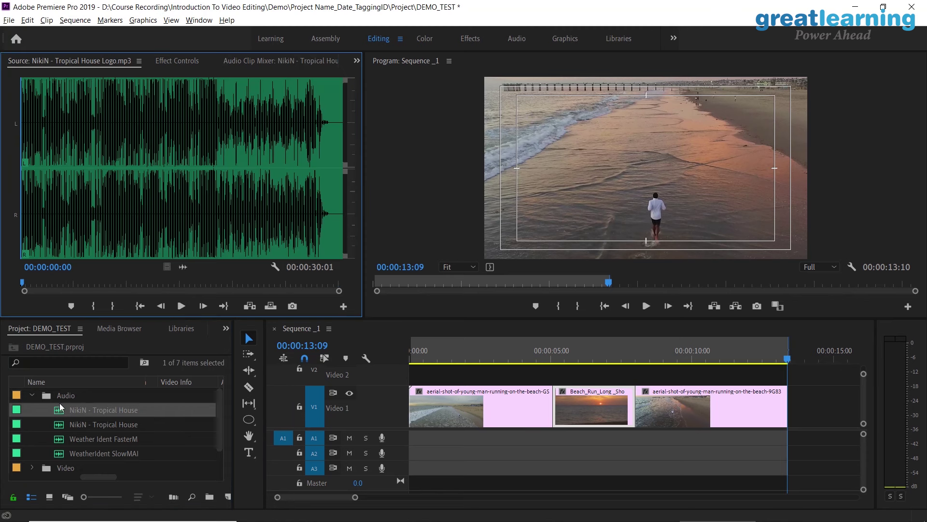
left_click(178, 308)
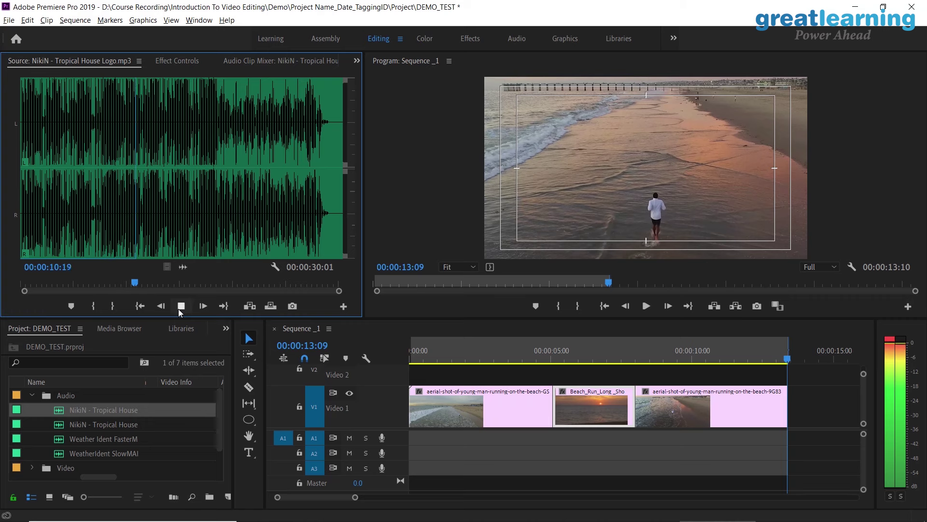
left_click(180, 307)
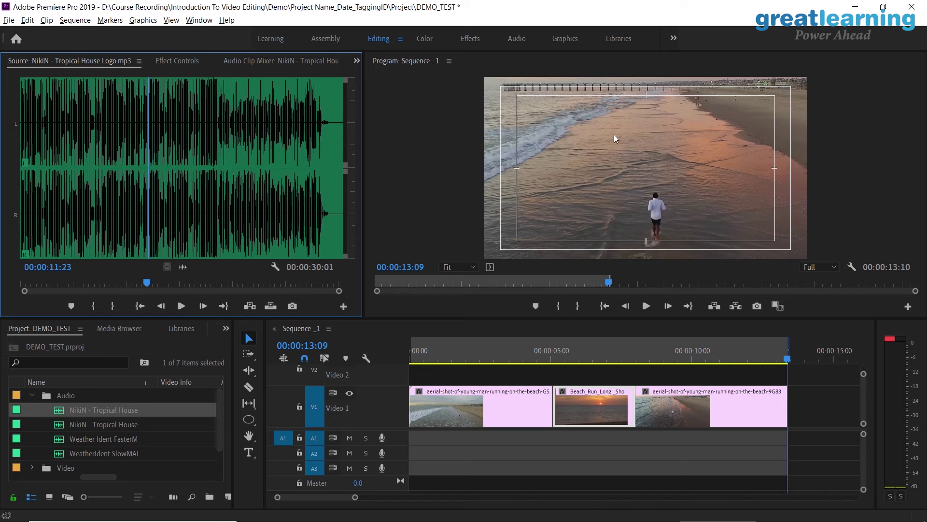
- Open Weather Ident FasterMAINFILE.wav as the source and audition it up to 00:00:06:07
double_click(122, 442)
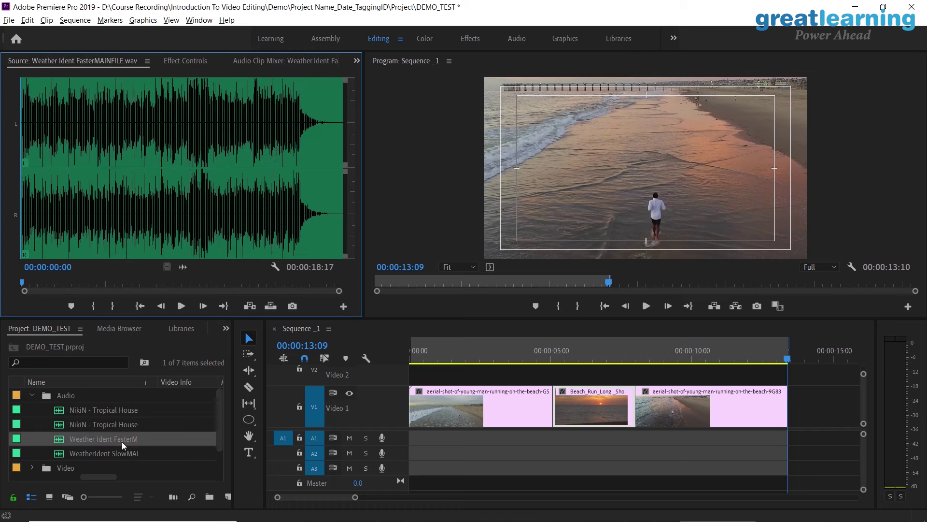
left_click(186, 307)
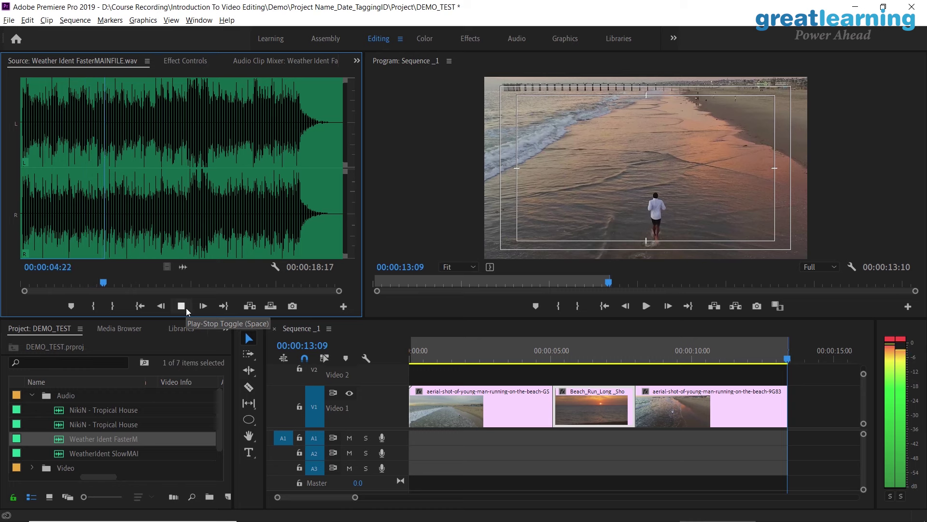
left_click(186, 308)
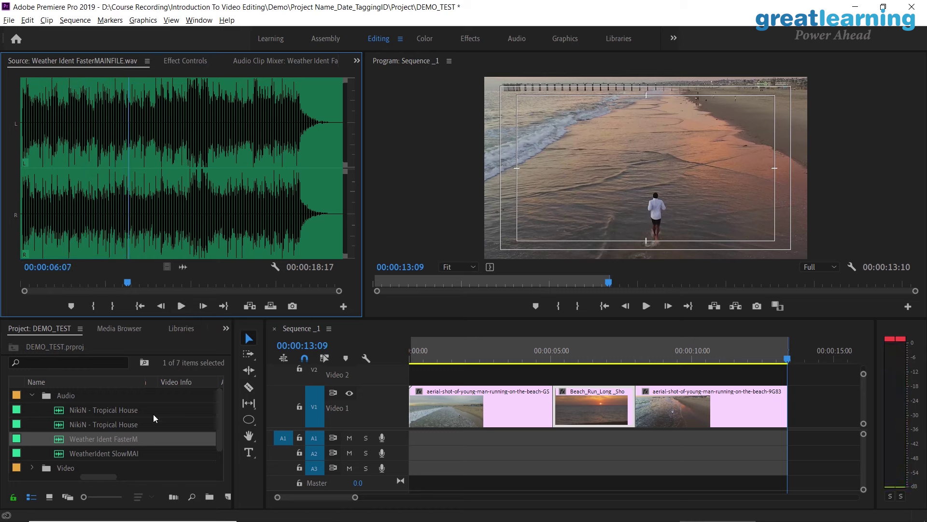
- Open WeatherIdent SlowMAINFILE.wav as the source and audition it up to 00:00:03:08
left_click(134, 454)
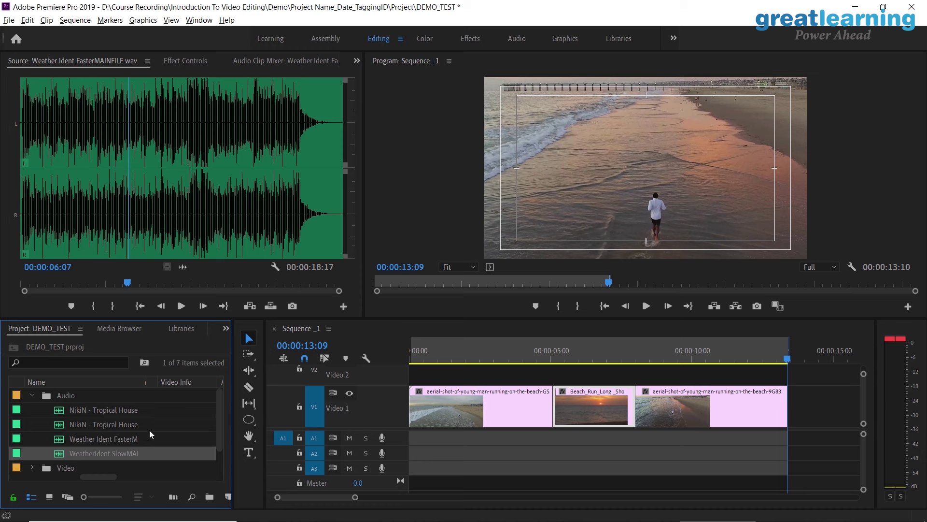
double_click(60, 454)
left_click(181, 306)
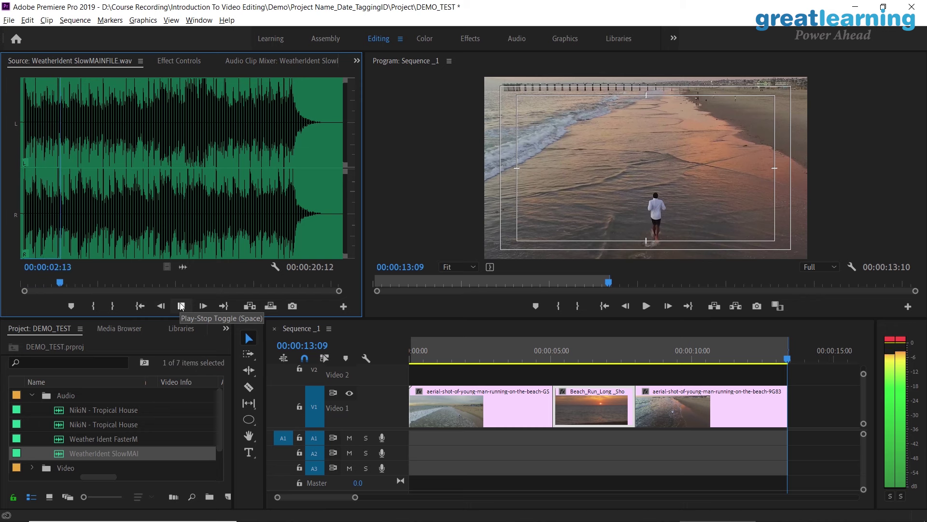
left_click(181, 306)
- Place NikiN - Tropical House Logo.mp3 on track A1 at the sequence start and return the playhead to 00:00:00:00
left_click(68, 412)
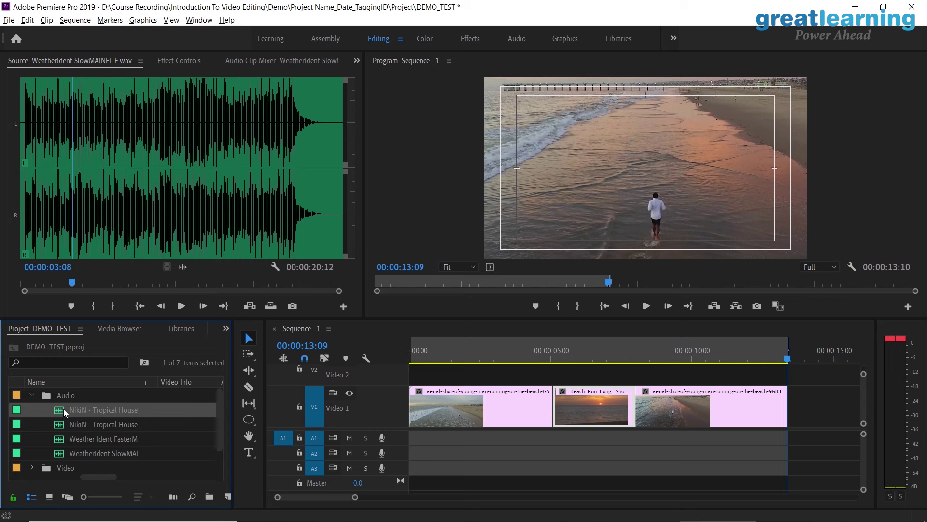
left_click_drag(60, 417, 412, 438)
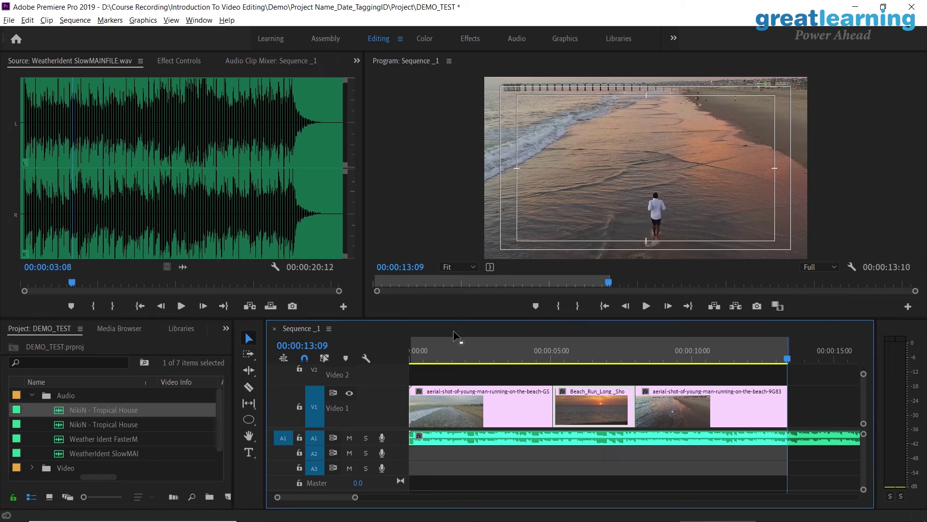
left_click_drag(447, 345, 406, 352)
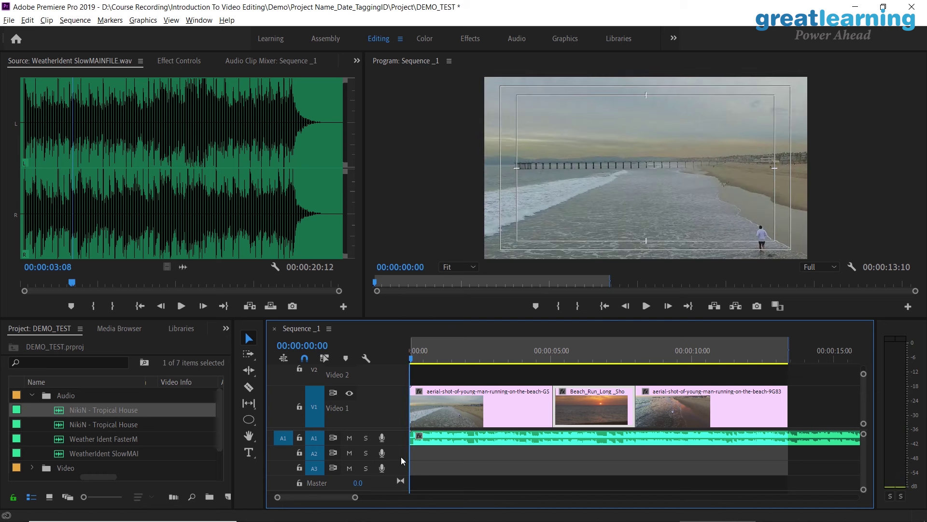
- Expand the Audio 1 track and enlarge the timeline by narrowing the project area and shortening the monitors
double_click(401, 440)
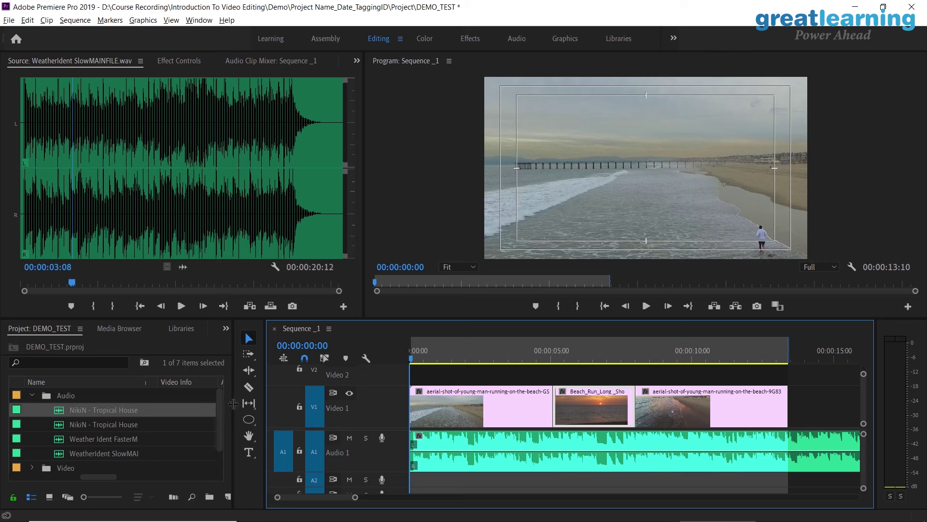
left_click_drag(235, 402, 148, 405)
left_click_drag(263, 404, 160, 405)
left_click_drag(577, 320, 578, 227)
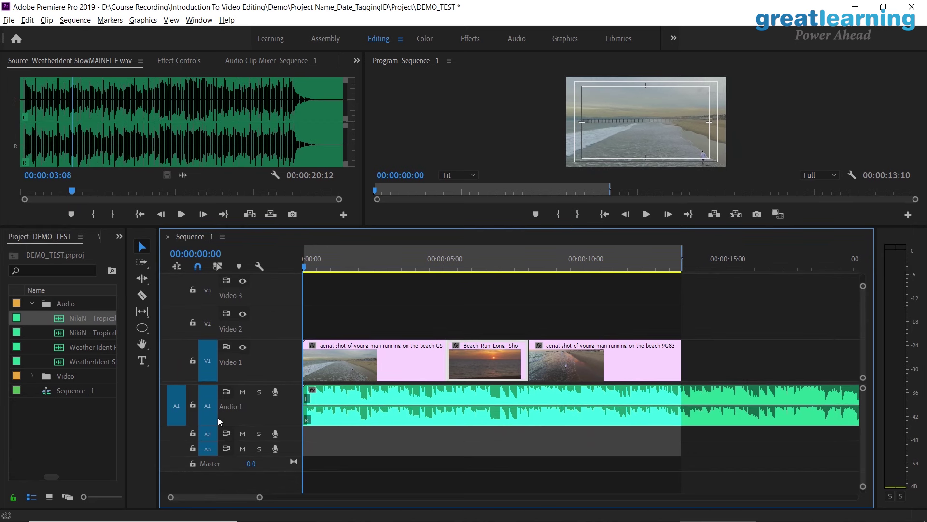
- Turn off targeting for audio tracks A1 to A3, and briefly lock and unlock the Audio 1 track
left_click(210, 450)
left_click(211, 436)
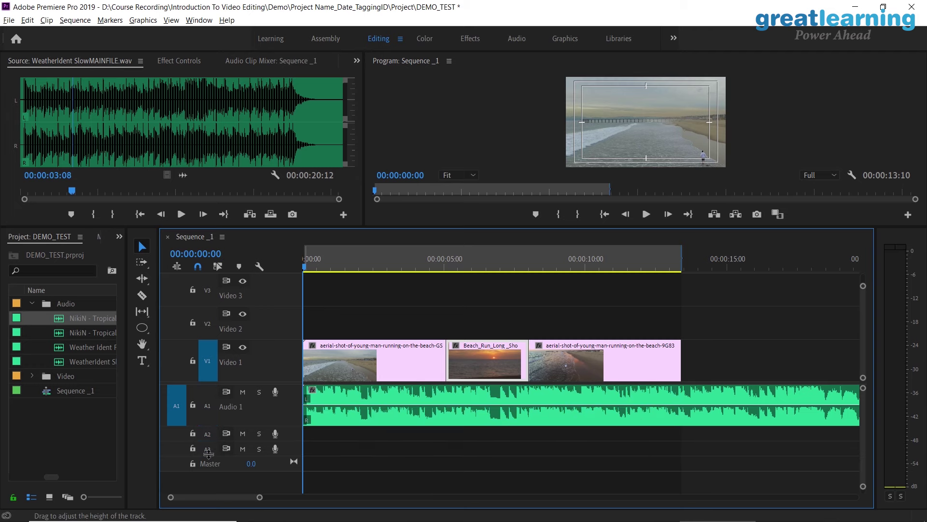
left_click(193, 405)
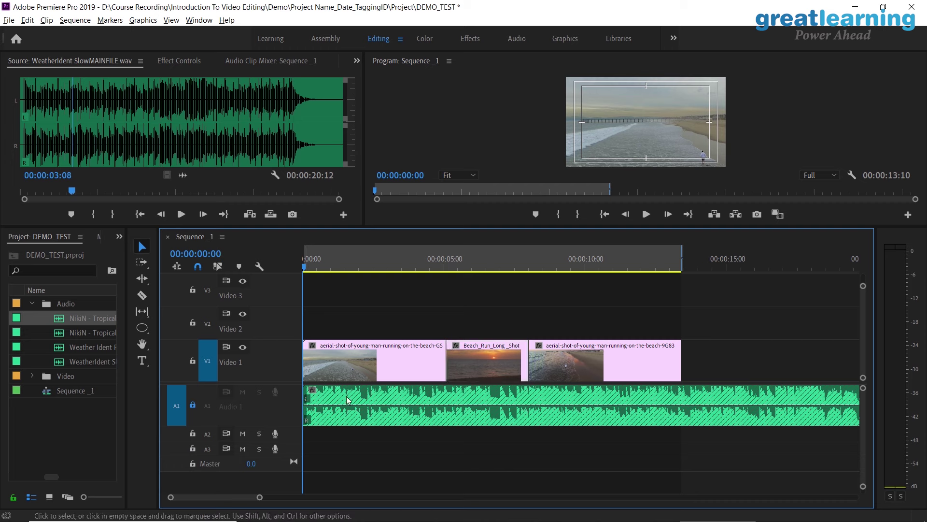
left_click(193, 406)
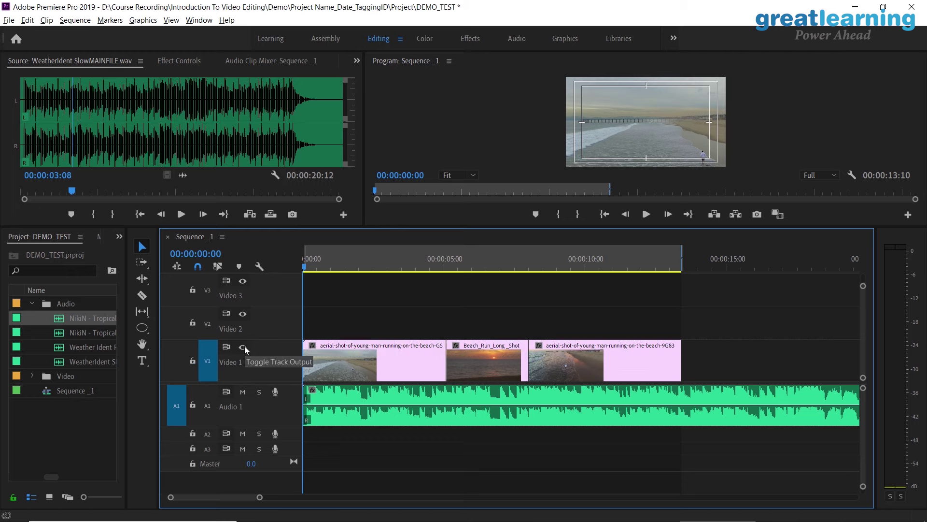
- Hide the Video 1 track's output with the playhead at 00:00:01:00, and switch the output back on
left_click(330, 261)
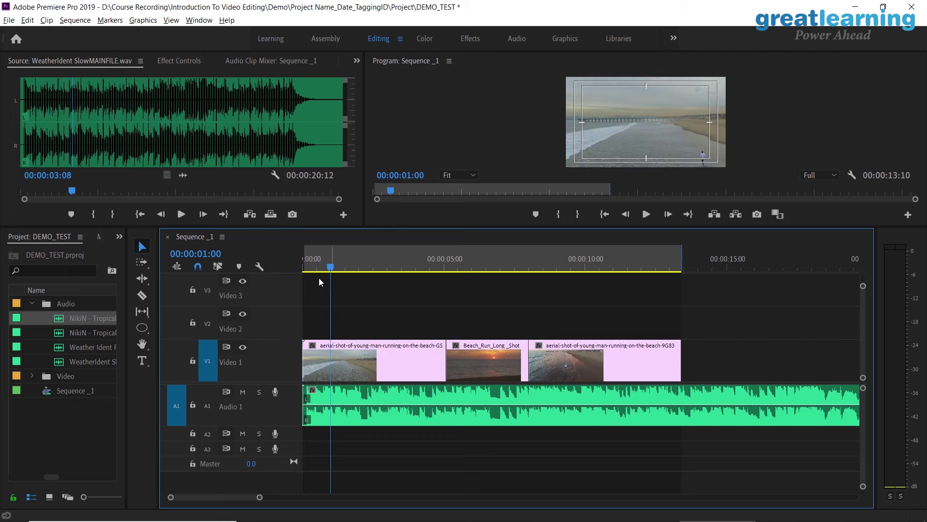
left_click(243, 348)
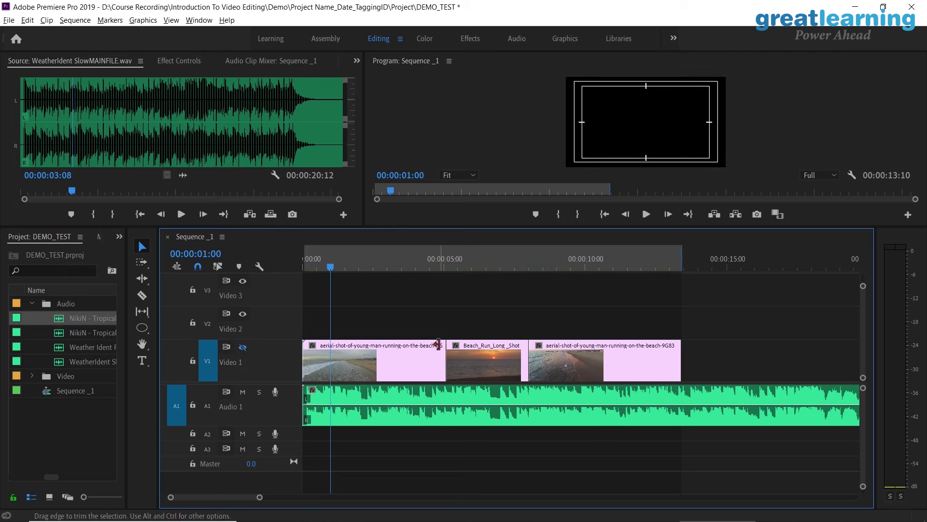
left_click_drag(498, 357, 477, 340)
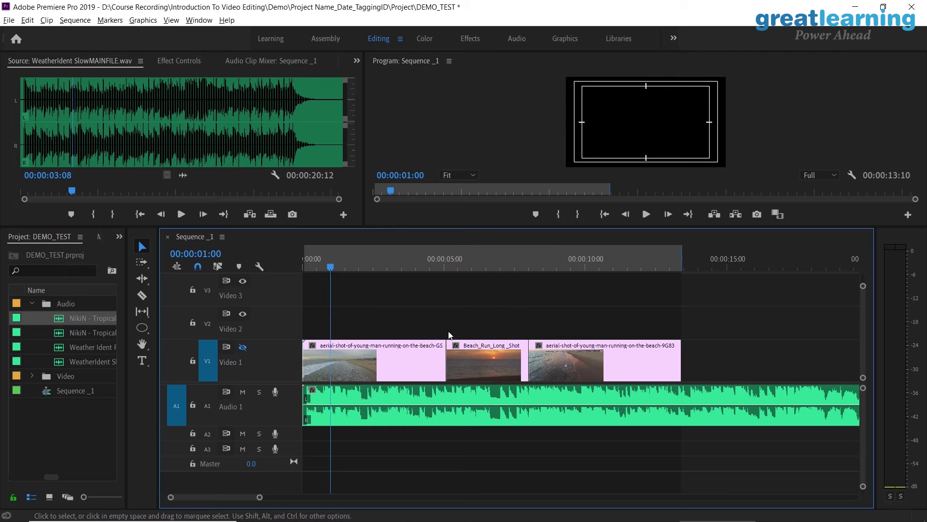
left_click(243, 348)
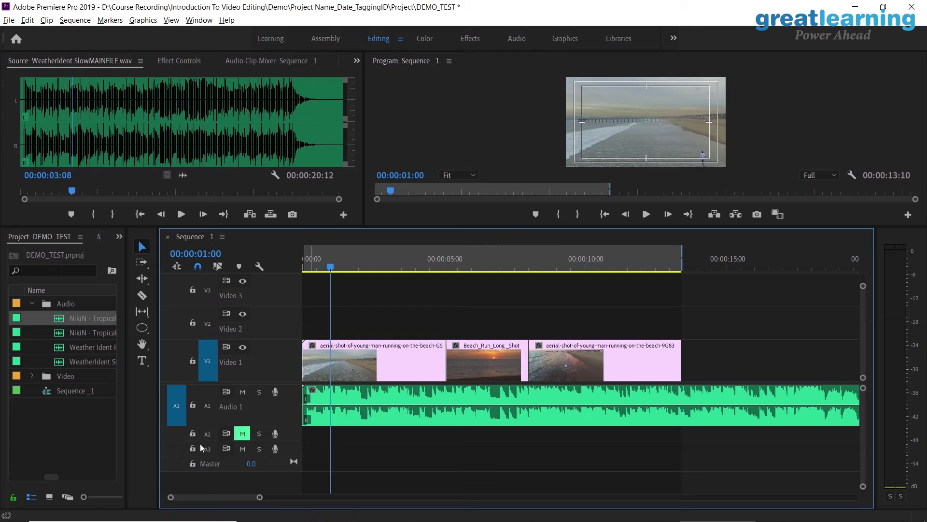
- Expand and collapse the Audio 2 track, return the playhead to the sequence start and turn off solo on Audio 1
left_click_drag(210, 441, 211, 467)
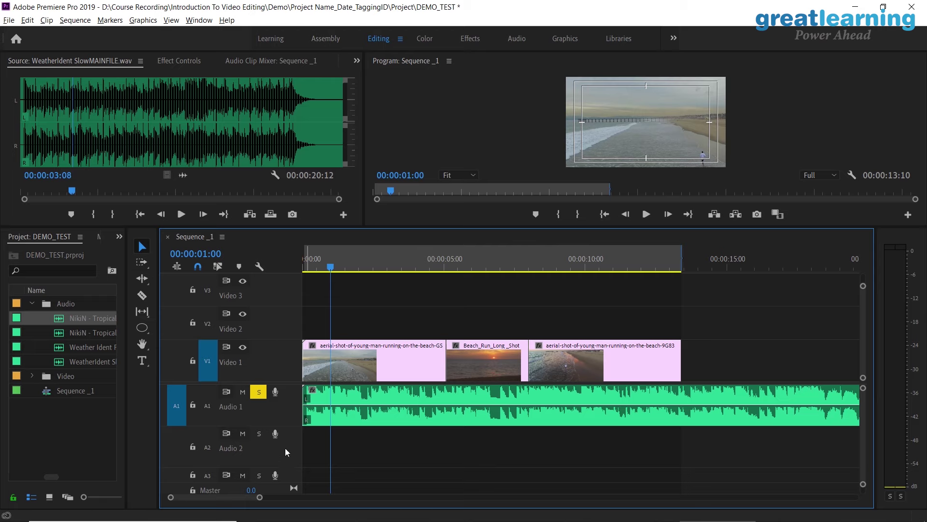
left_click_drag(288, 468, 288, 436)
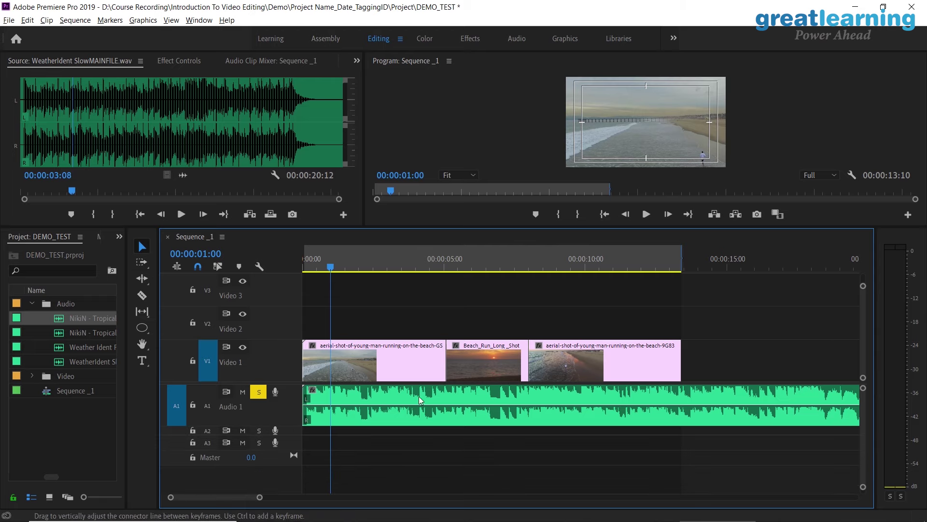
left_click_drag(330, 267, 304, 267)
left_click(258, 394)
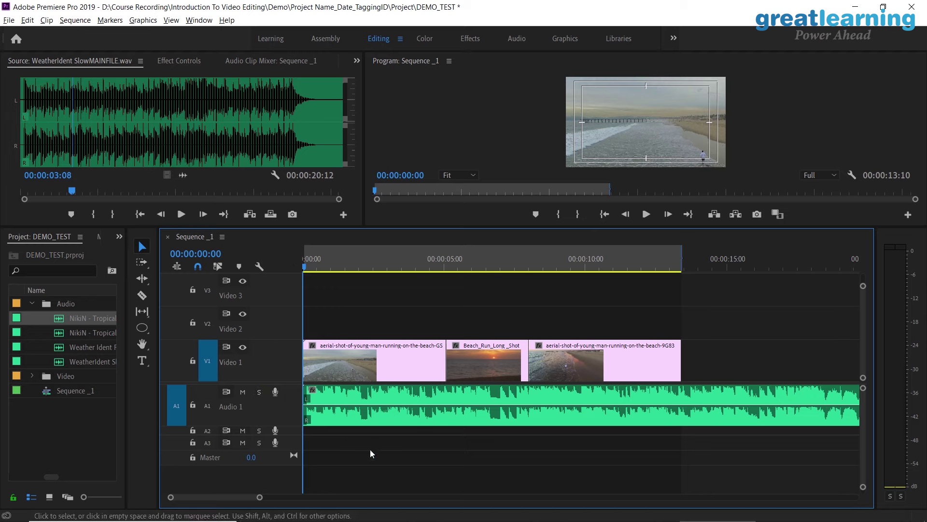
- Increase the height of the Audio 1 track and of the video tracks, leaving the music clip deselected
left_click_drag(285, 427, 285, 452)
left_click(390, 448)
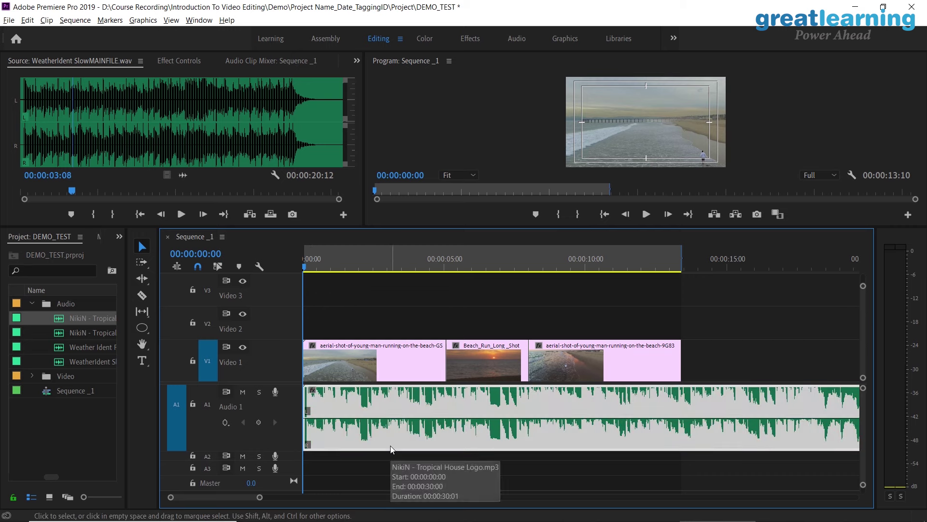
key("ctrl+equal")
key("ctrl+equal")
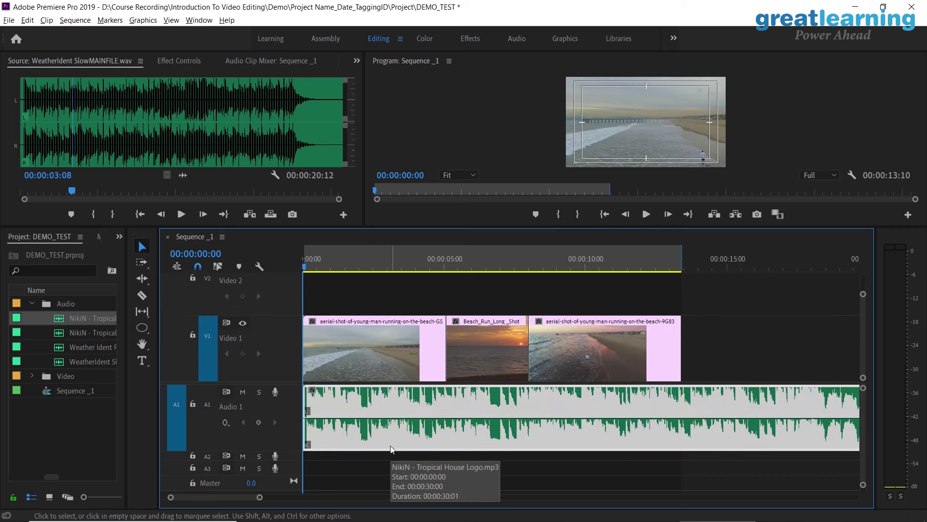
left_click(394, 462)
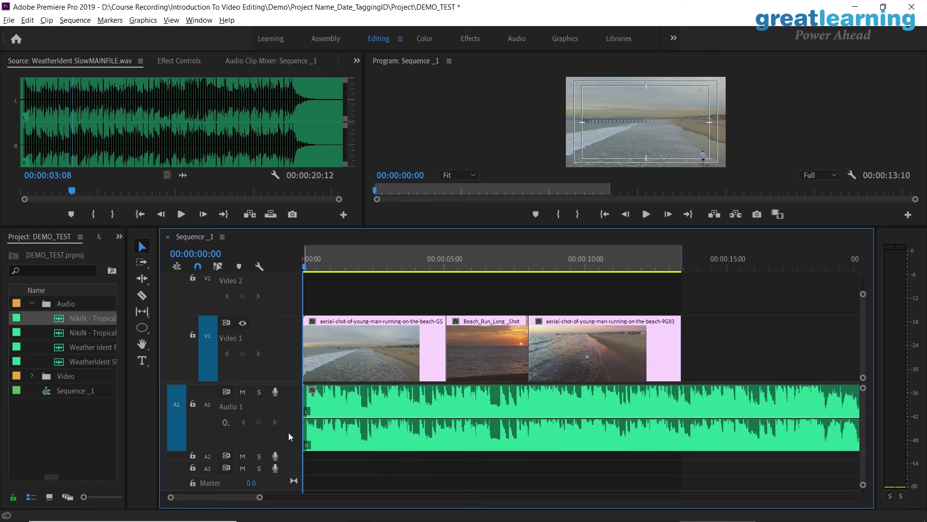
- Target tracks A1 and V2, select the music clip on Audio 1 and turn off targeting for V1
left_click(208, 404)
left_click(210, 418)
left_click(211, 328)
left_click(207, 286)
left_click(203, 410)
left_click(414, 425)
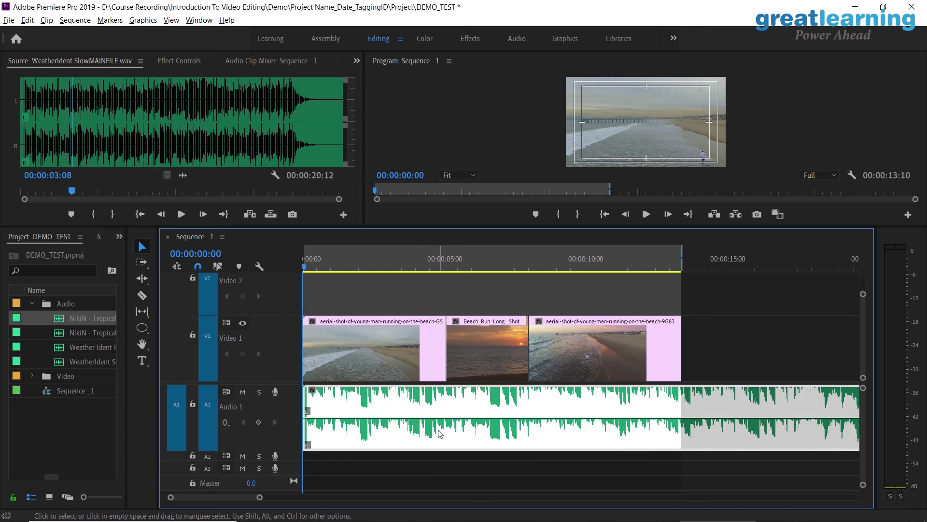
left_click(205, 351)
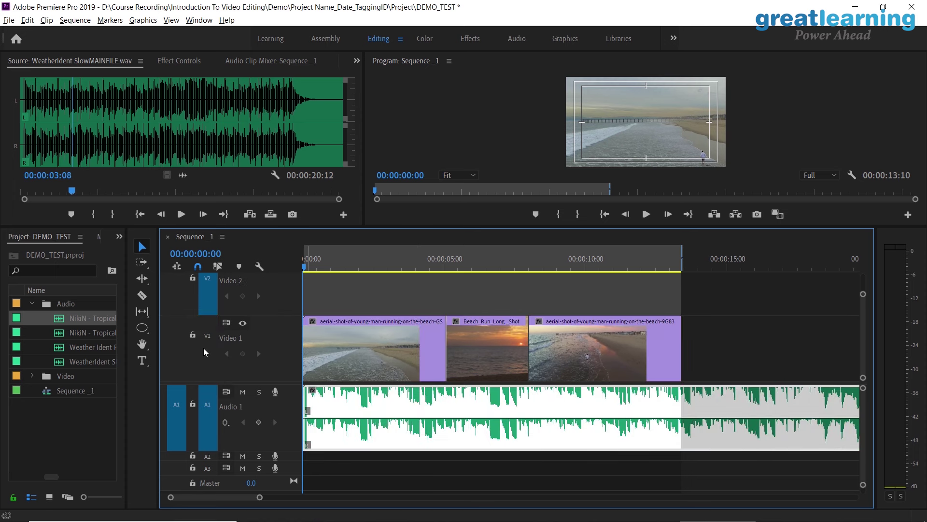
- Examine the music clip's waveform against the video clips, play its opening seconds and return to 00:00:00:00
key("=")
key("=")
key("-")
key("-")
key("-")
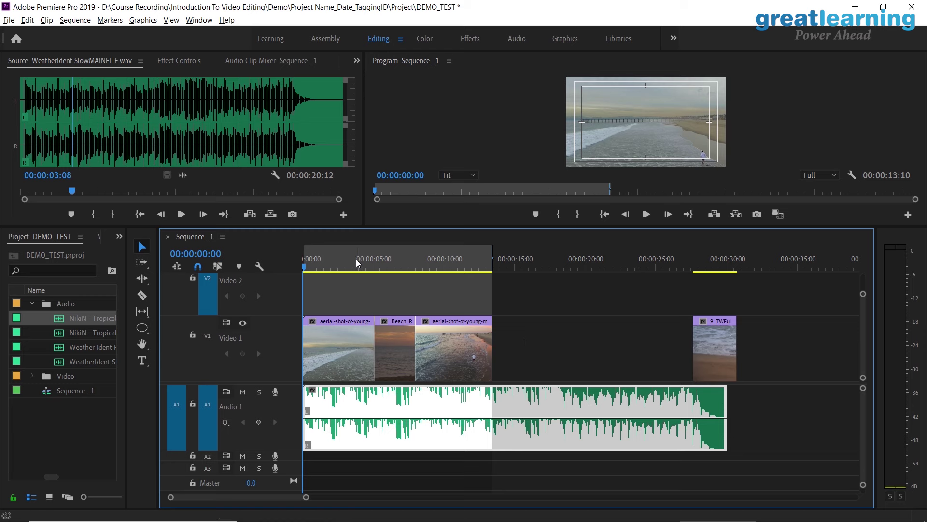
key("=")
key("=")
key("=")
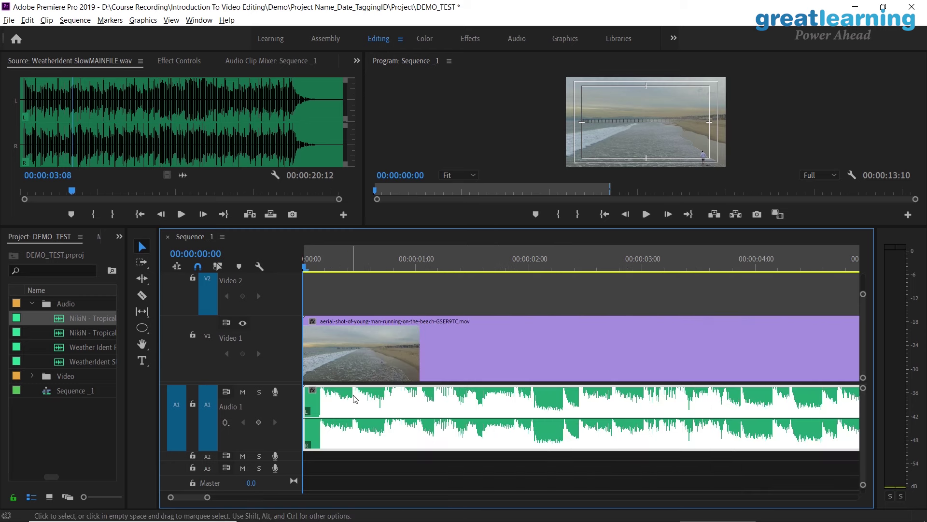
key("space")
key("Home")
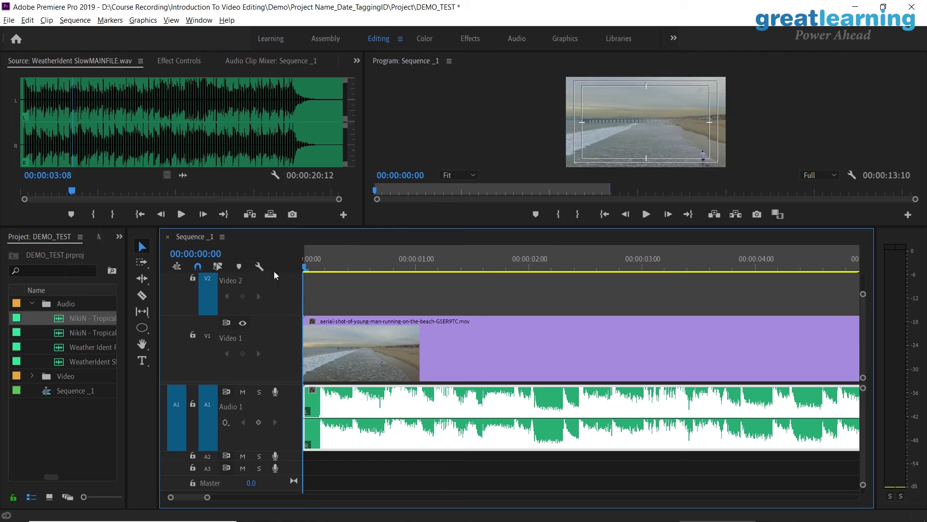
- Create a fade-in on the music clip with the Pen tool, adding two volume keyframes and lowering the first at the clip start
left_click(142, 328)
left_click(174, 324)
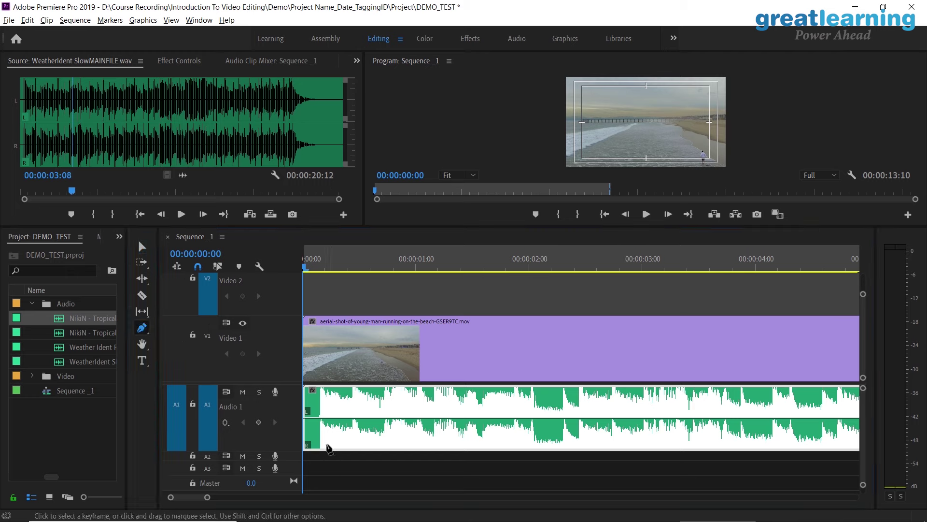
left_click(326, 419)
left_click_drag(309, 419, 306, 443)
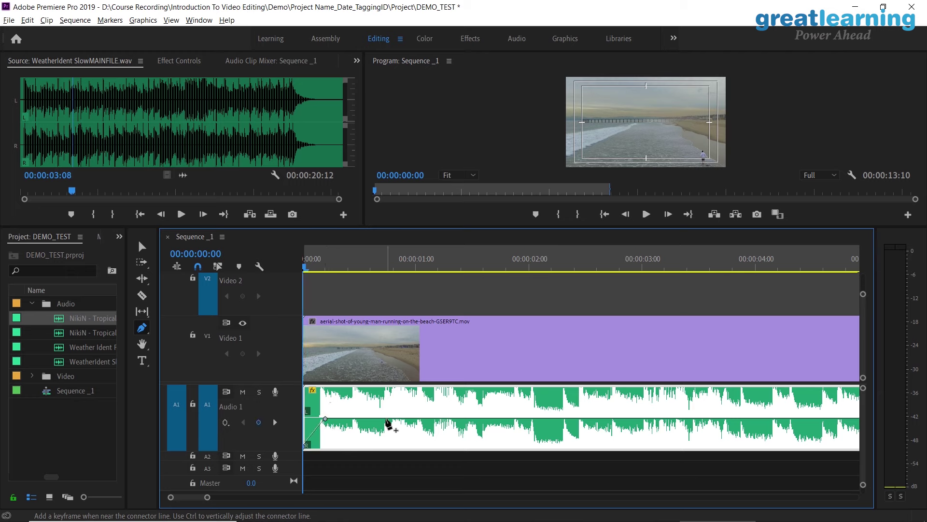
- Try raising the music's volume after the fade-in, preview it, and lower it back to its earlier level with another playback
left_click_drag(389, 424, 391, 389)
key("v")
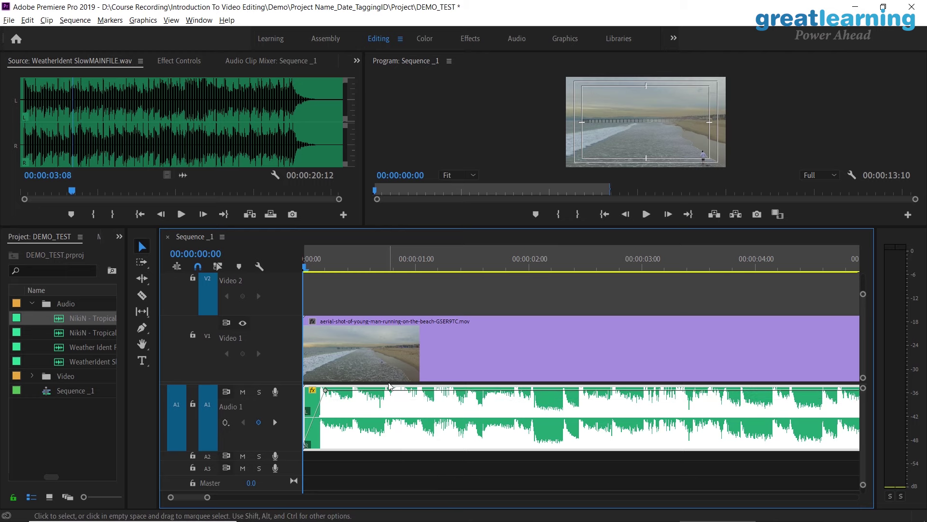
key("space")
key("space")
left_click_drag(398, 390, 390, 416)
key("space")
key("space")
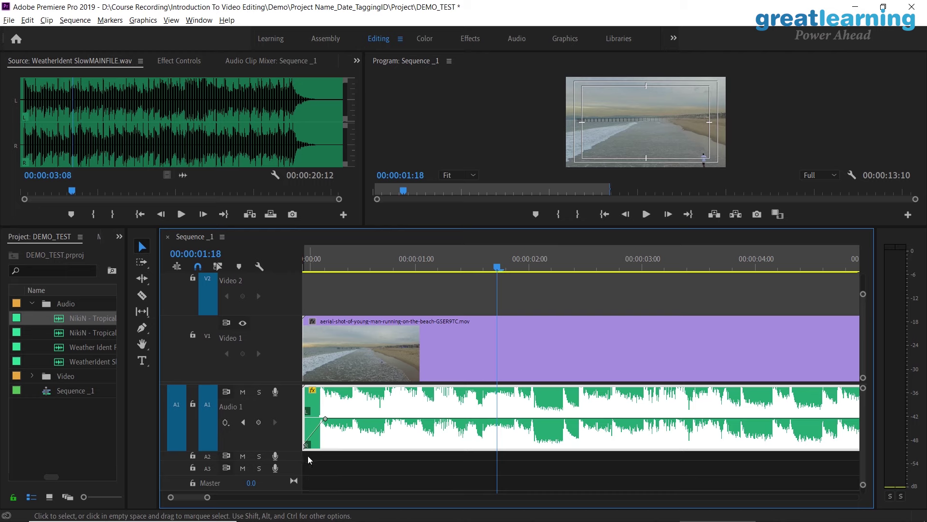
- Take up the Pen tool again and play the faded-in music from the sequence start up to 00:00:02:01
left_click(141, 332)
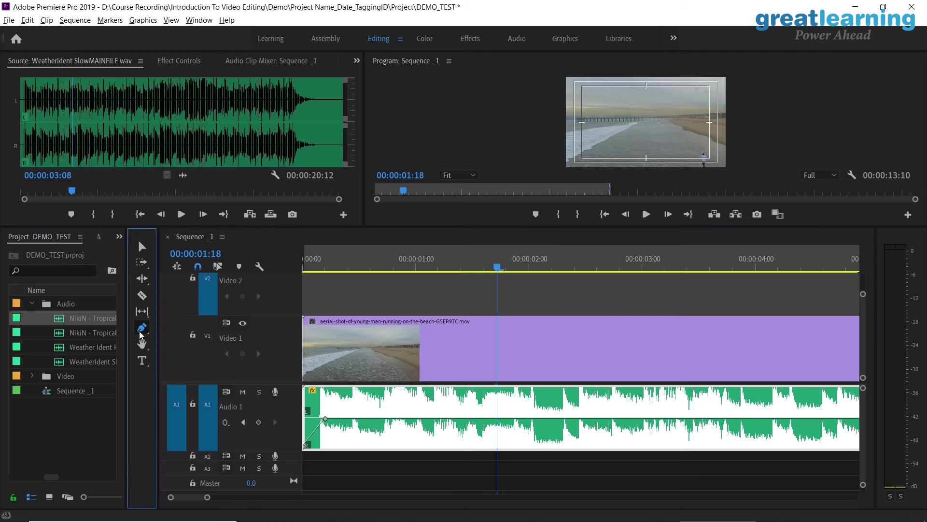
left_click(381, 419)
left_click(439, 418)
left_click(508, 418)
left_click(572, 418)
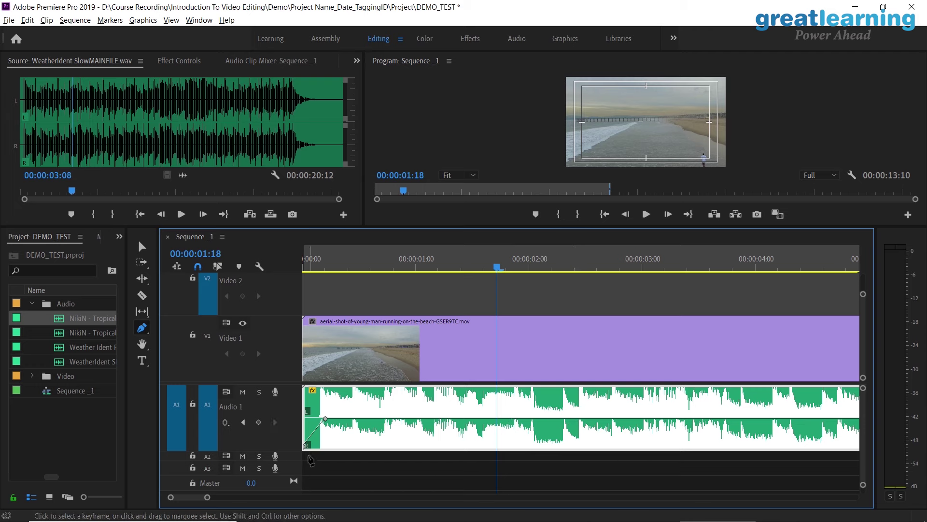
mouse_move(305, 444)
left_mouse_down()
mouse_move(305, 414)
mouse_move(306, 445)
left_mouse_up()
key("Home")
key("space")
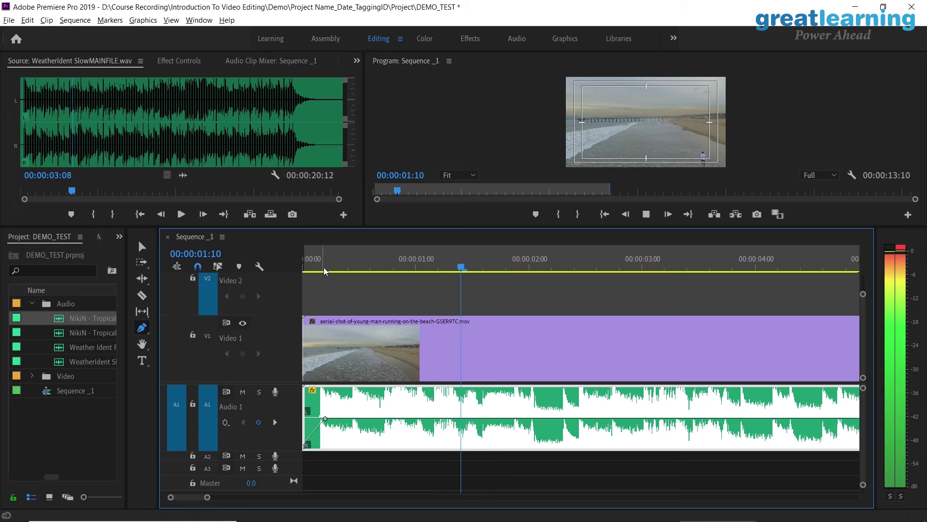
key("space")
- Lengthen the music fade-in by moving its second keyframe to about 00:00:00:09, and play the sequence from the start up to 00:00:05:22
left_click_drag(325, 418, 349, 418)
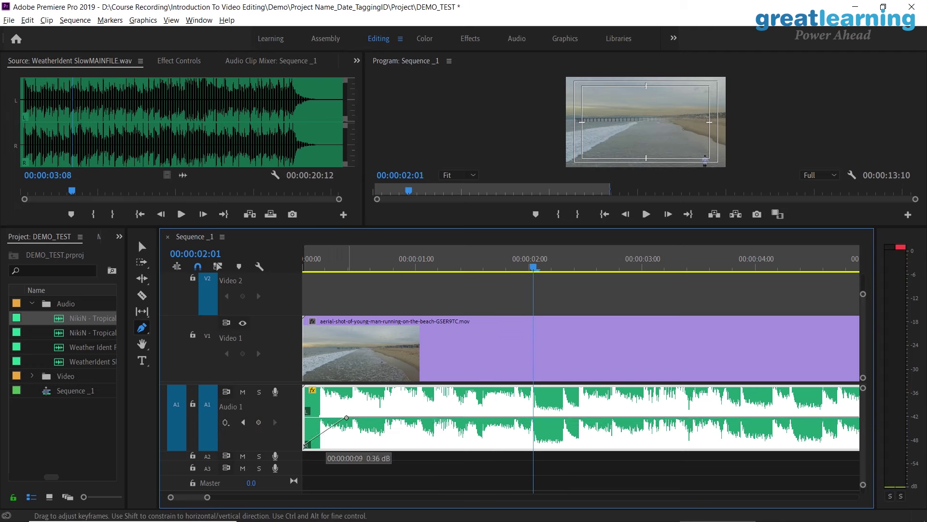
key("Home")
key("space")
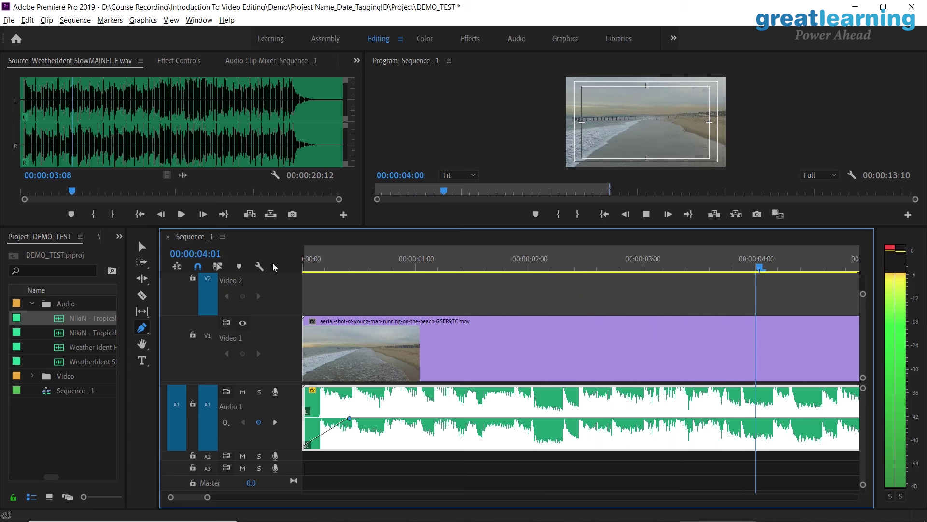
key("space")
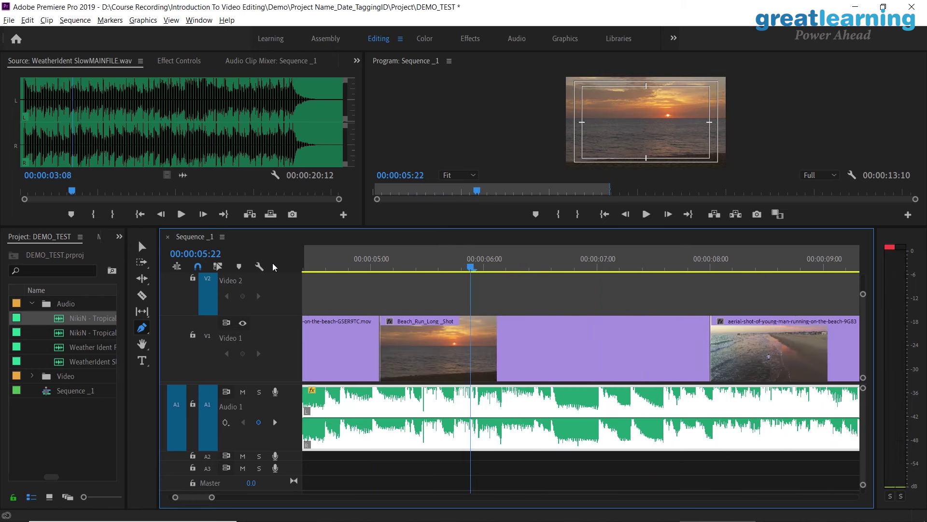
- Play and scrub the sequence between about 3 and 5 seconds to review the music before the Beach_Run_Long_Shot clip
key("minus")
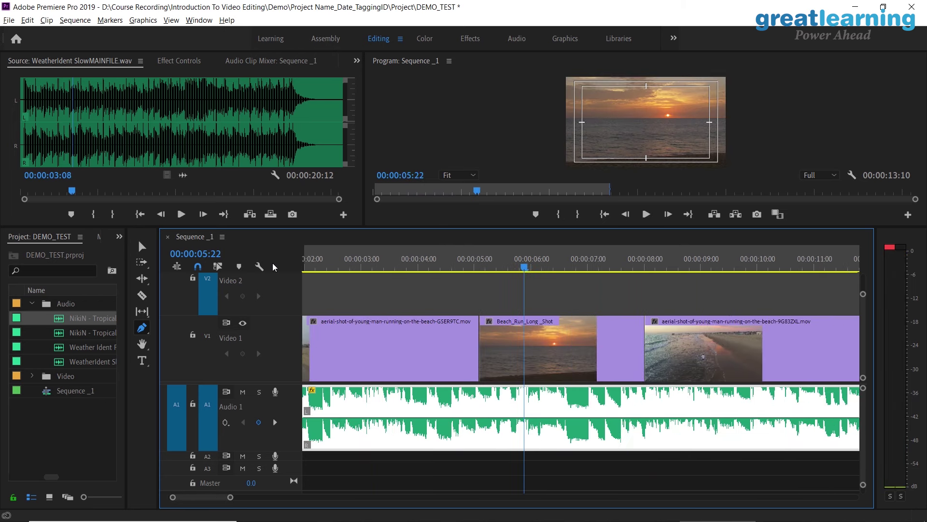
left_click(374, 259)
key("space")
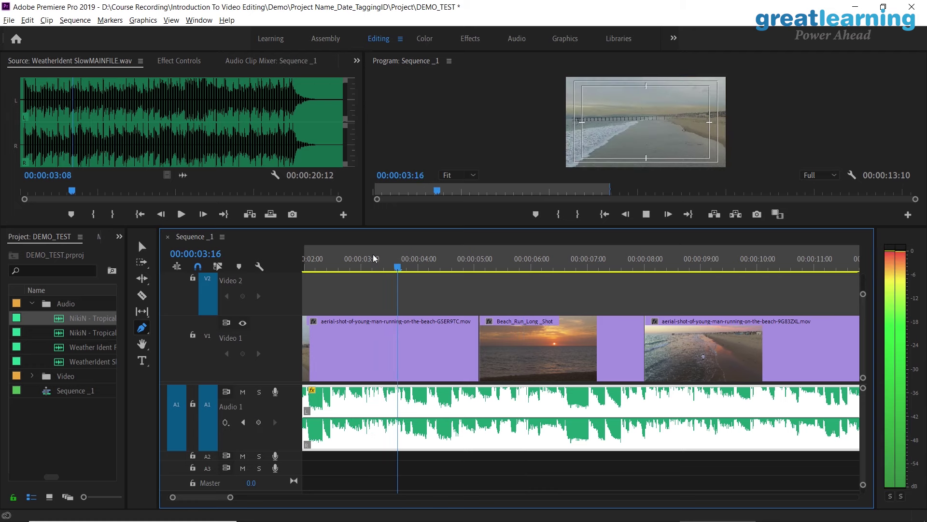
key("space")
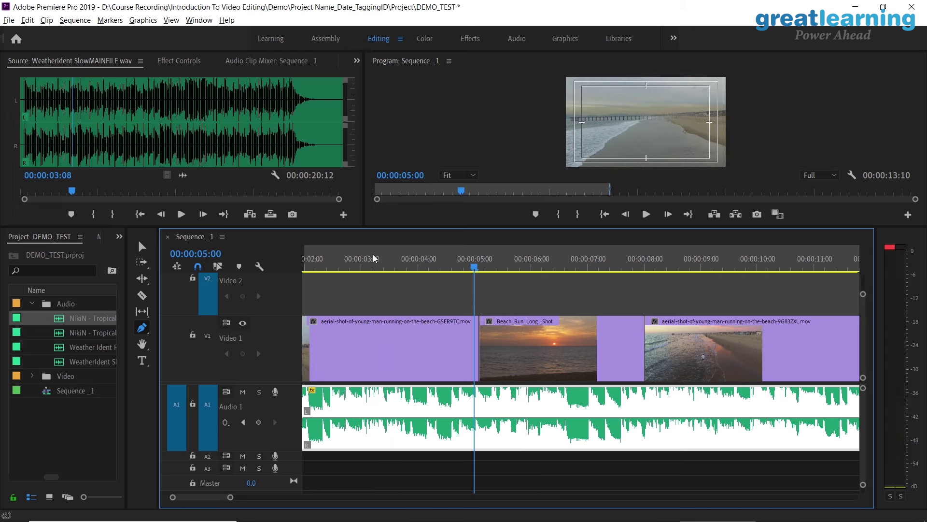
left_click(423, 259)
left_click(407, 270)
left_click_drag(406, 269, 447, 269)
left_click(431, 269)
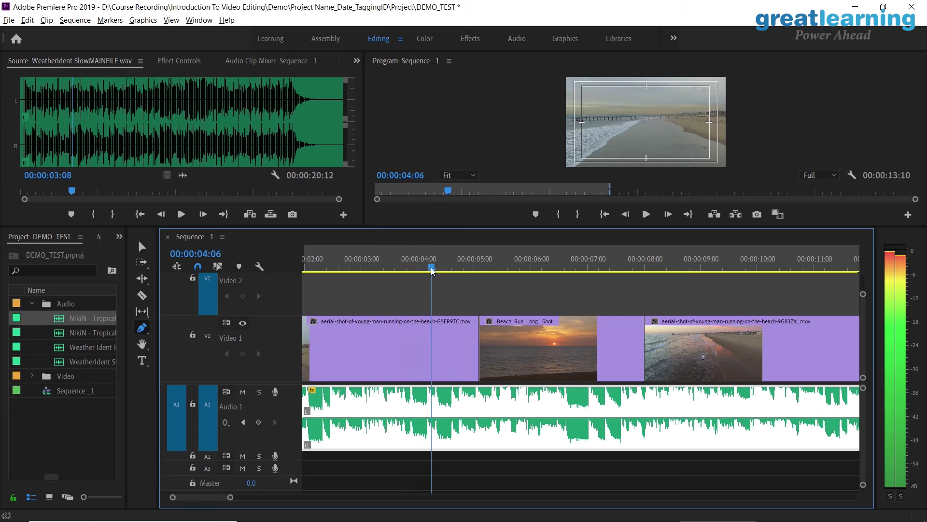
- Locate the music beat around 00:00:04:08 by playing the passage, stepping through frames and examining the Audio 1 waveform up close
left_click(406, 269)
key("space")
key("space")
key("Left")
key("Left")
key("Left")
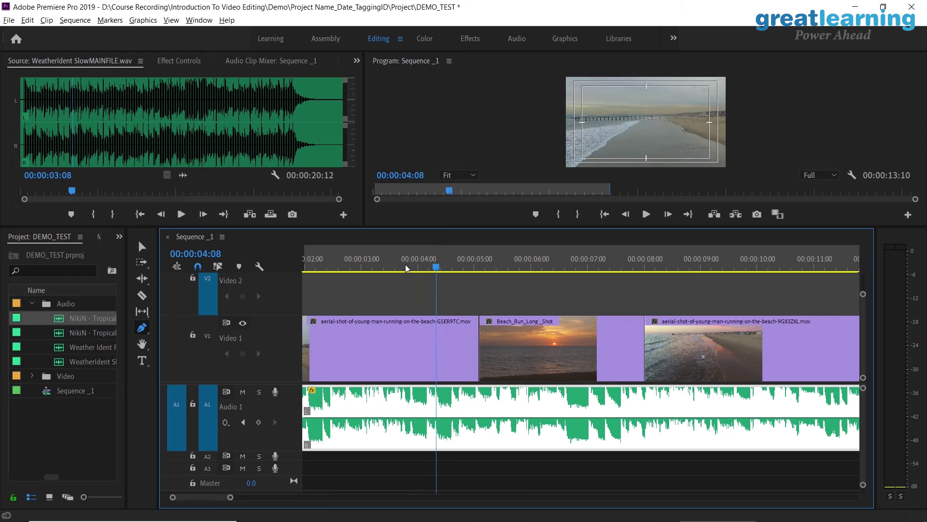
key("=")
key("=")
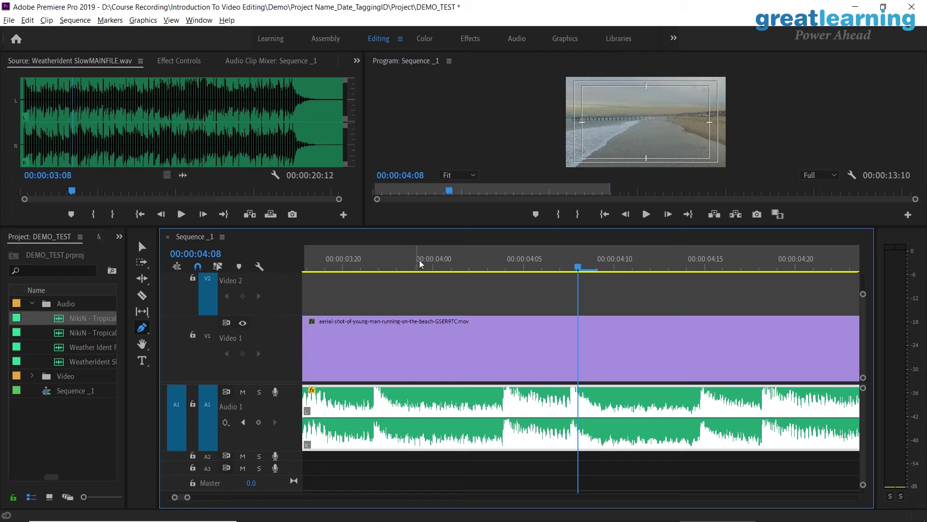
left_click(419, 262)
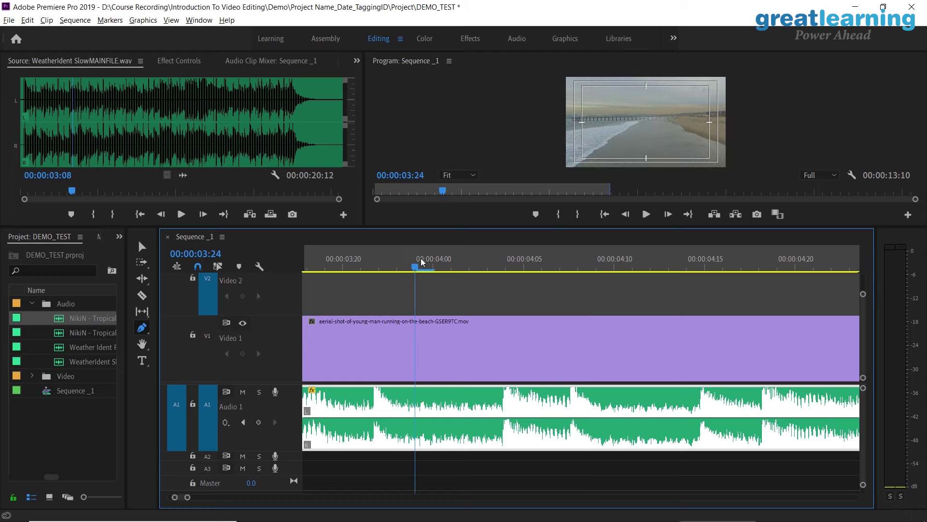
- Move the Beach_Run_Long_Shot clip earlier so that it starts on the beat just after 00:00:04:00, overwriting the end of the first clip
key("minus")
key("minus")
key("minus")
key("minus")
left_click(421, 262)
key("v")
left_click(472, 355)
left_click_drag(471, 355, 451, 355)
key("j")
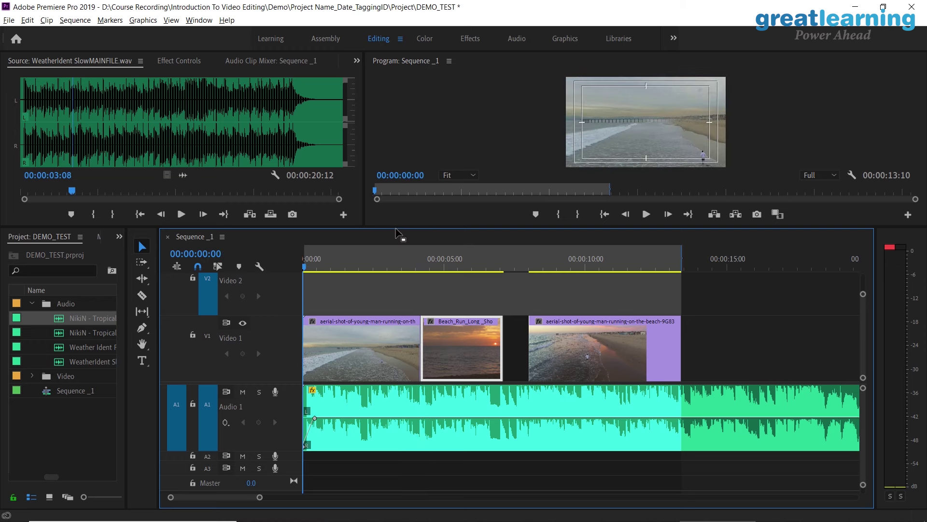
- Resize the workspace panels to enlarge the program preview, making the timeline area shorter and the source monitor narrower
left_click_drag(398, 227, 408, 314)
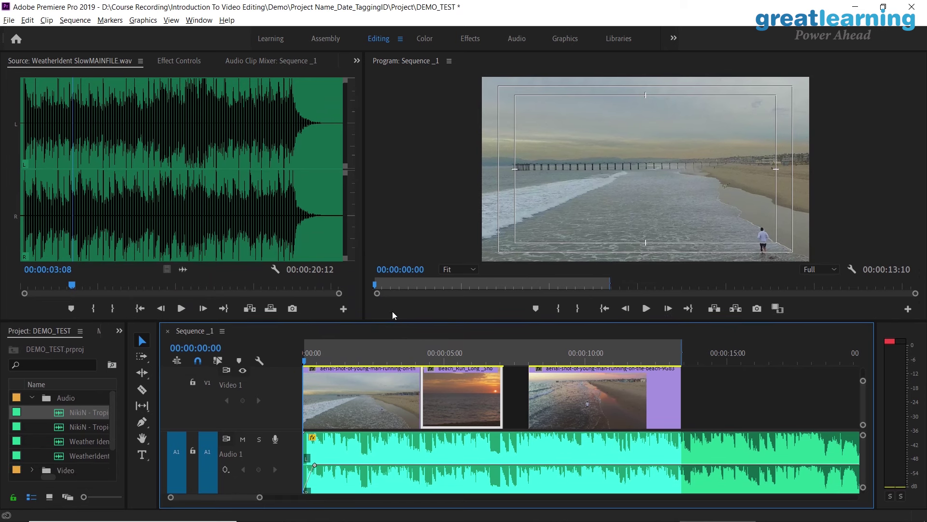
left_click_drag(365, 222, 295, 216)
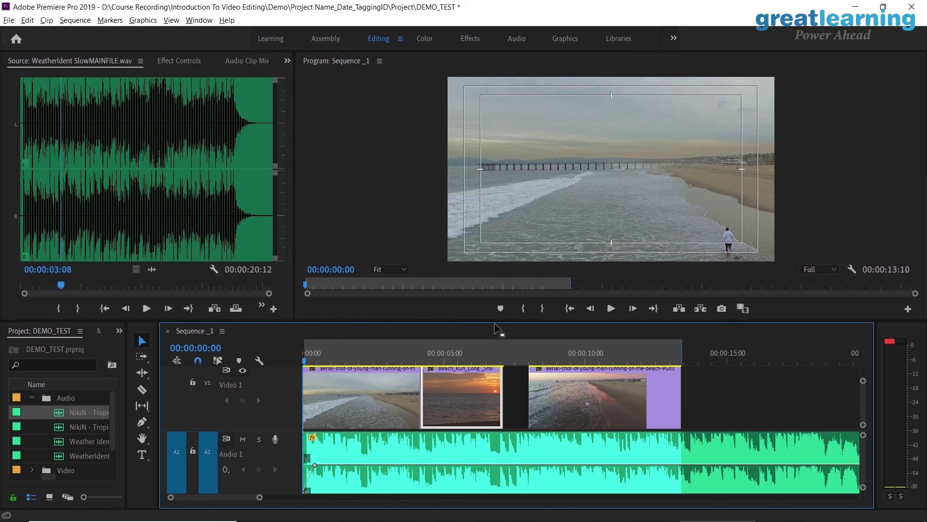
left_click_drag(493, 322, 505, 305)
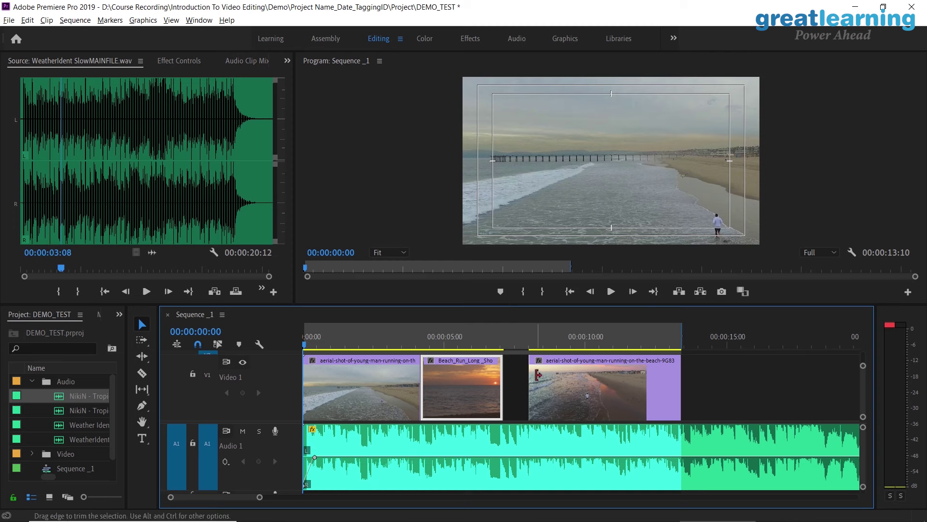
- Close the gap by moving the last aerial clip against the end of Beach_Run_Long_Shot, playing the section to check the cuts
left_click_drag(421, 332, 400, 333)
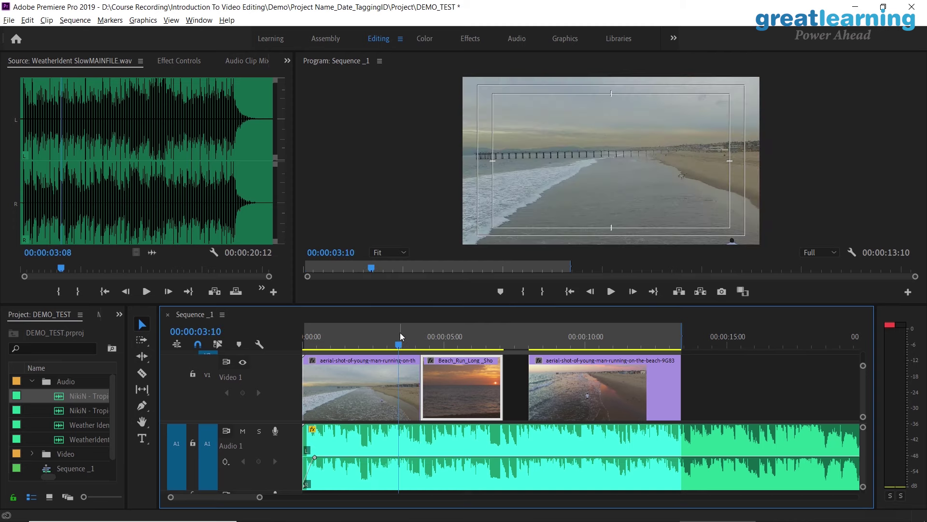
key("space")
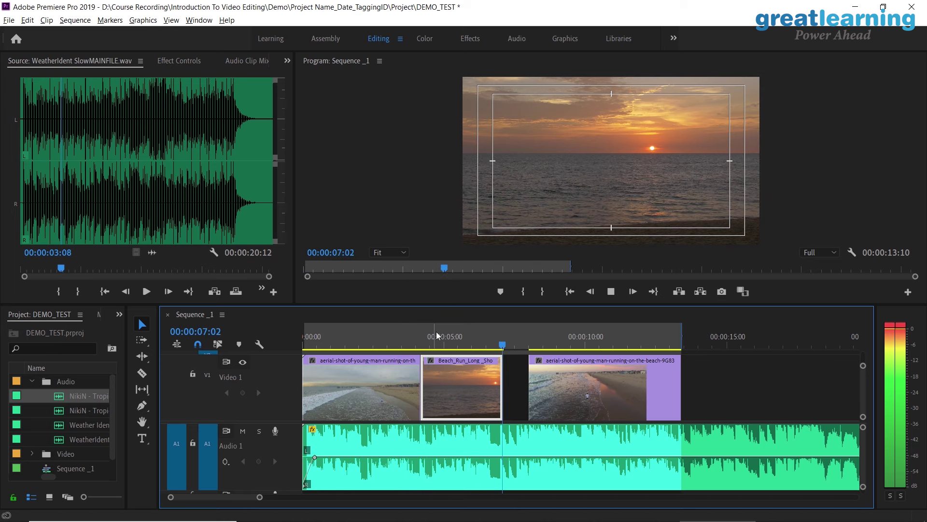
left_click_drag(561, 390, 544, 390)
left_click_drag(488, 334, 480, 334)
key("space")
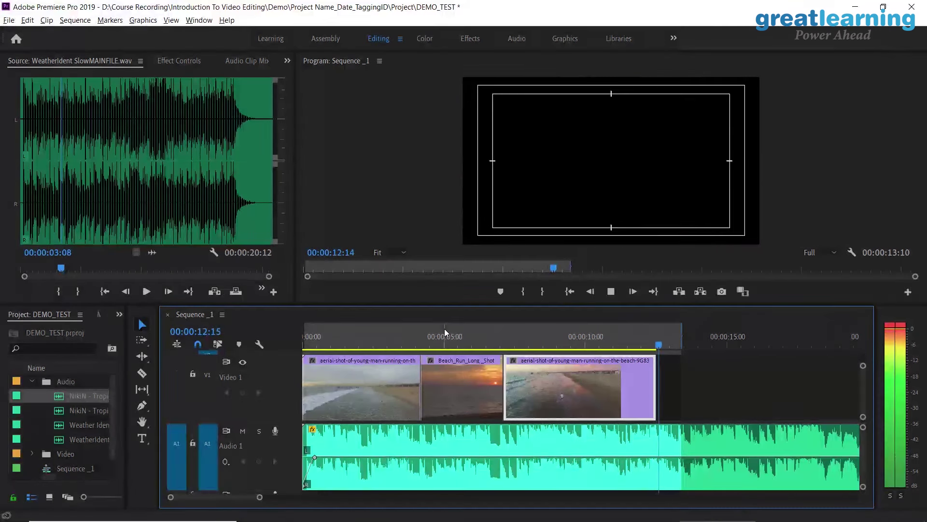
- Fade out the music with volume keyframes from about 00:00:11:22 down to -oo dB at 00:00:12:13, where the last video clip ends
left_click(635, 340)
key("=")
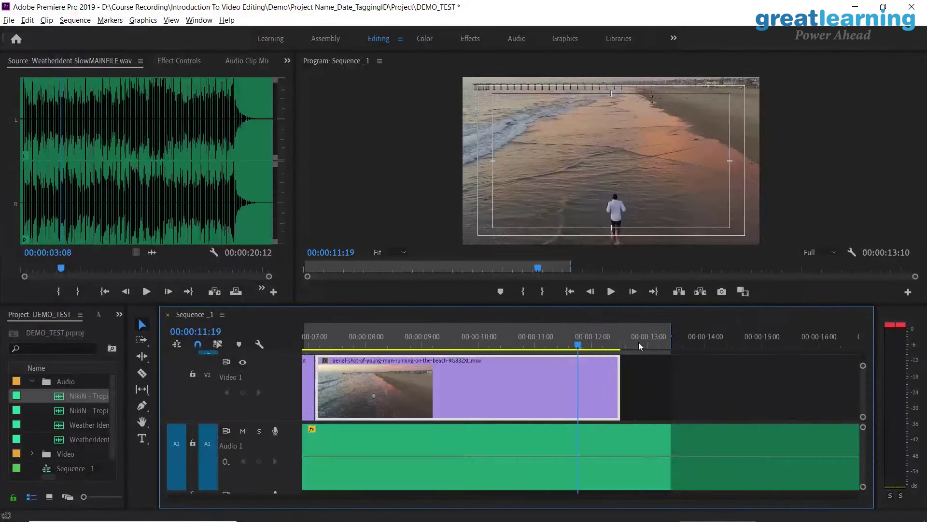
key("=")
key("p")
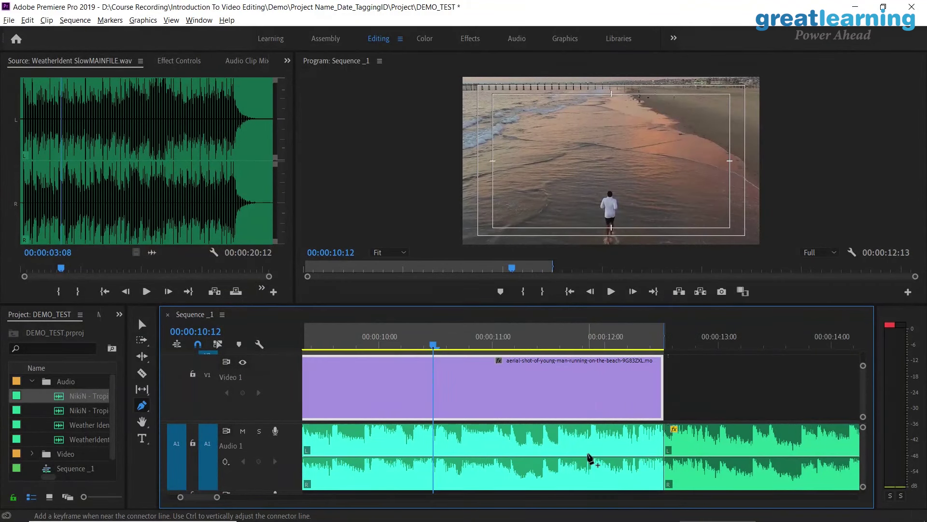
left_click(592, 457)
left_click_drag(649, 457, 662, 484)
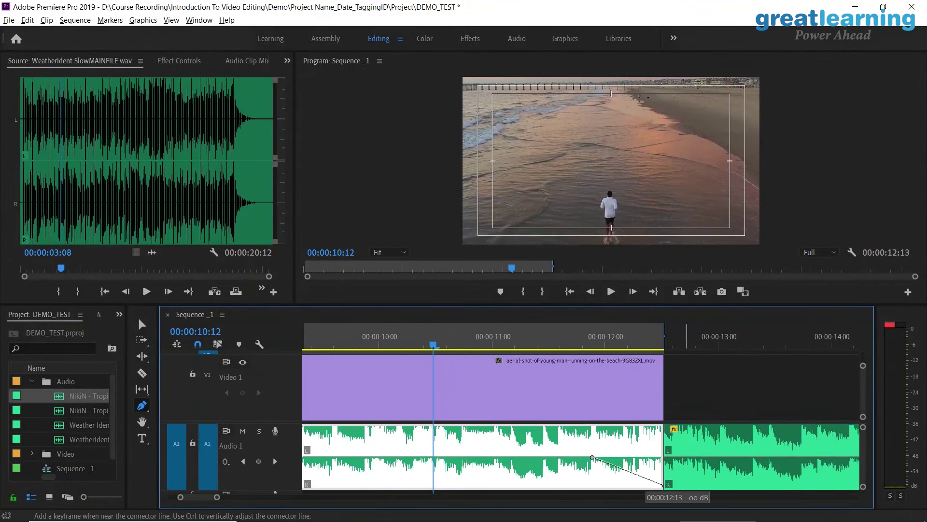
- Delete the leftover music segment after 00:00:12:13 on Audio 1
key("v")
left_click(717, 447)
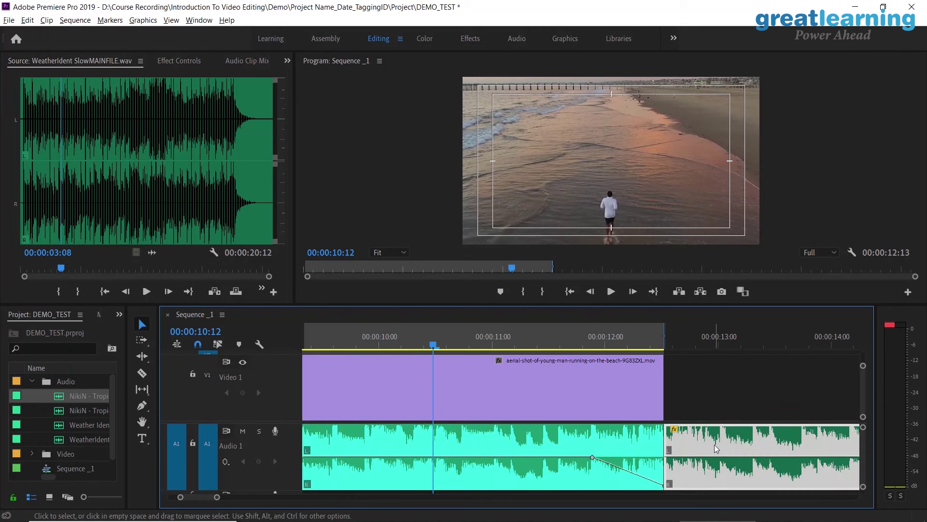
key("Delete")
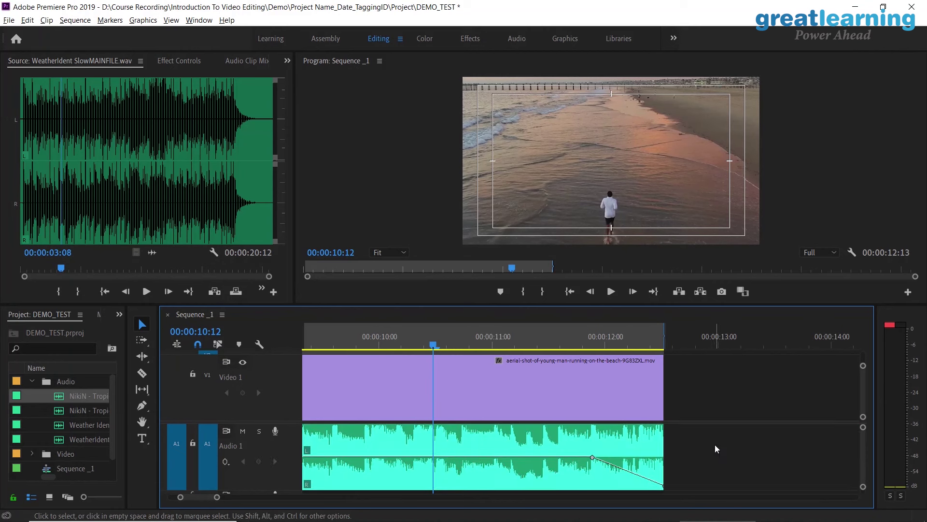
- Delete the stray 9_TWFul video clip at about 28 seconds on Video 1
key("minus")
key("minus")
key("minus")
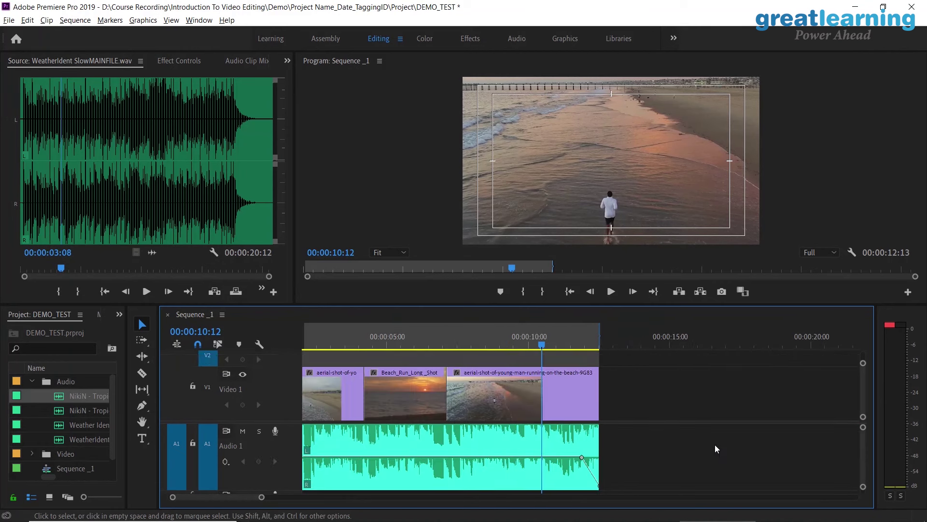
key("minus")
left_click(712, 392)
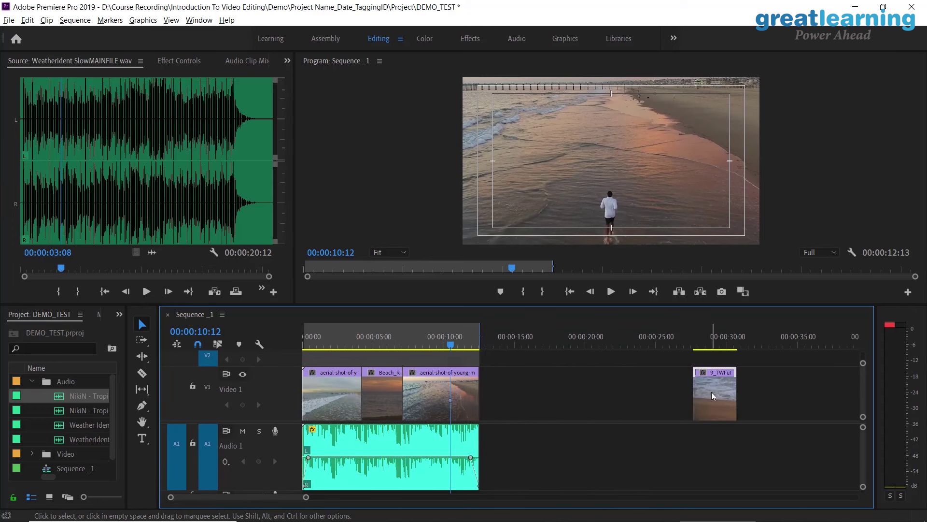
key("Delete")
- Play back the fade-out at the end of the sequence
key("equal")
key("equal")
key("equal")
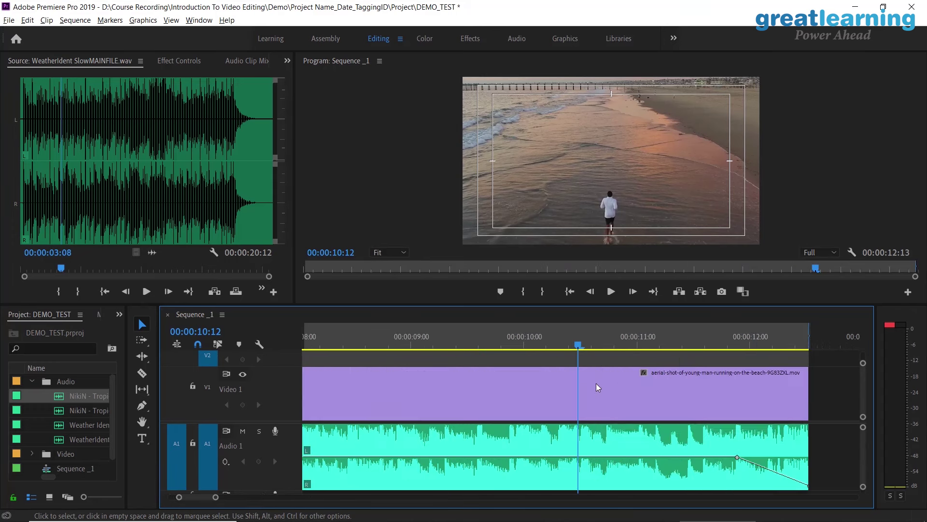
key("space")
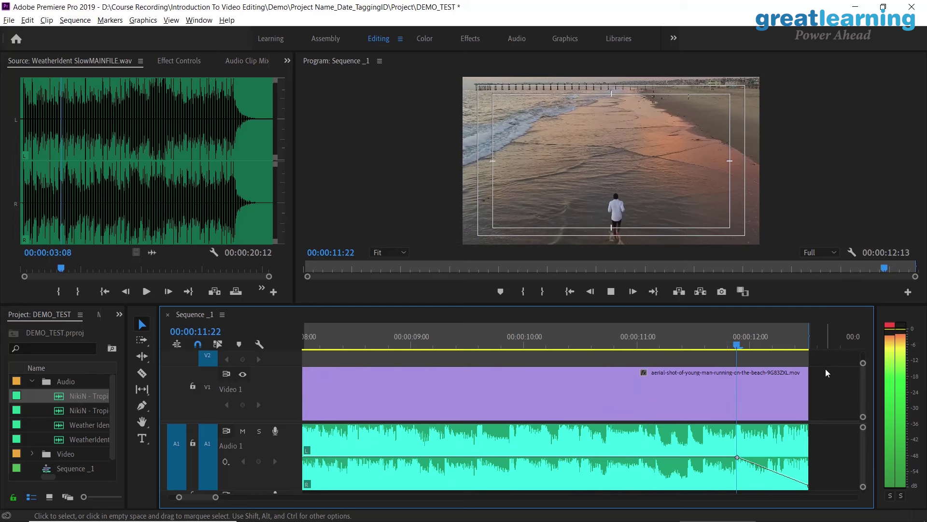
left_click_drag(807, 438, 797, 442)
key("space")
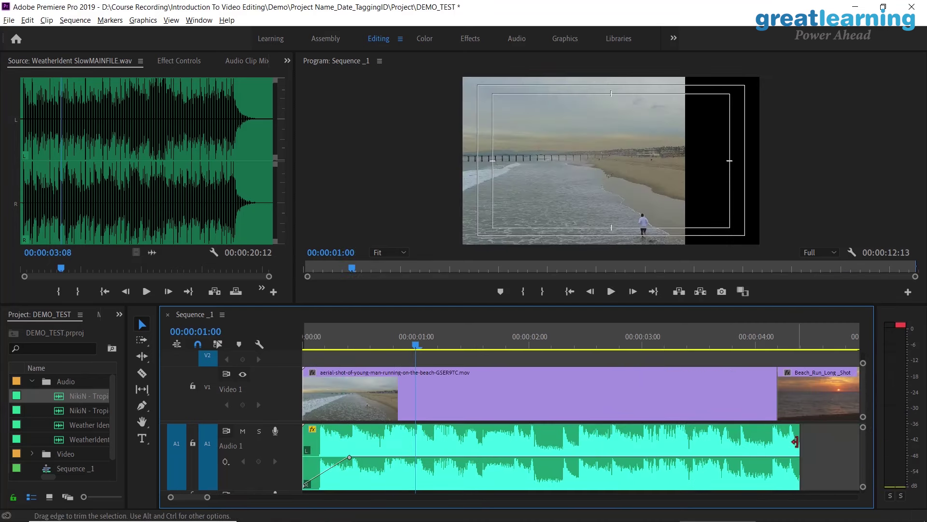
key("ctrl+z")
- Trim the end of the music to 00:00:12:09, just before the video ends, and start playback from the sequence start
key("backslash")
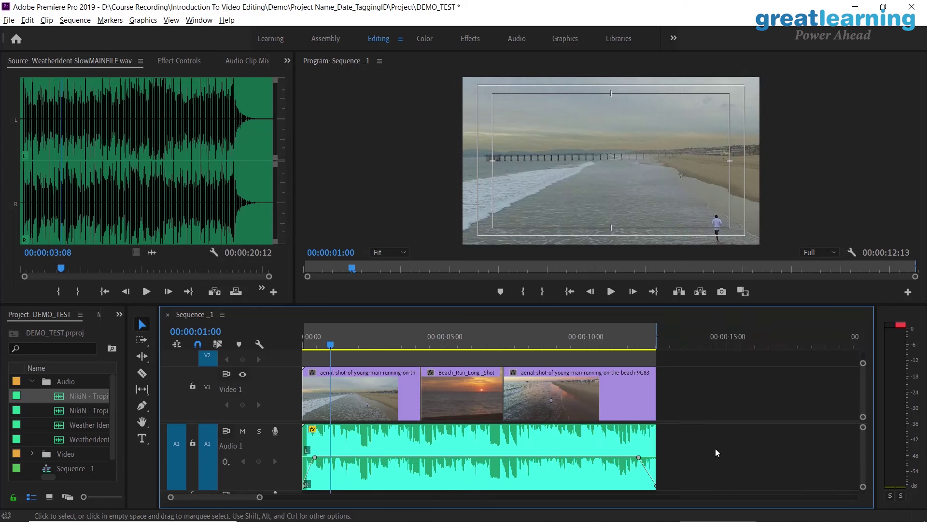
left_click(653, 337)
key("equal")
key("equal")
key("equal")
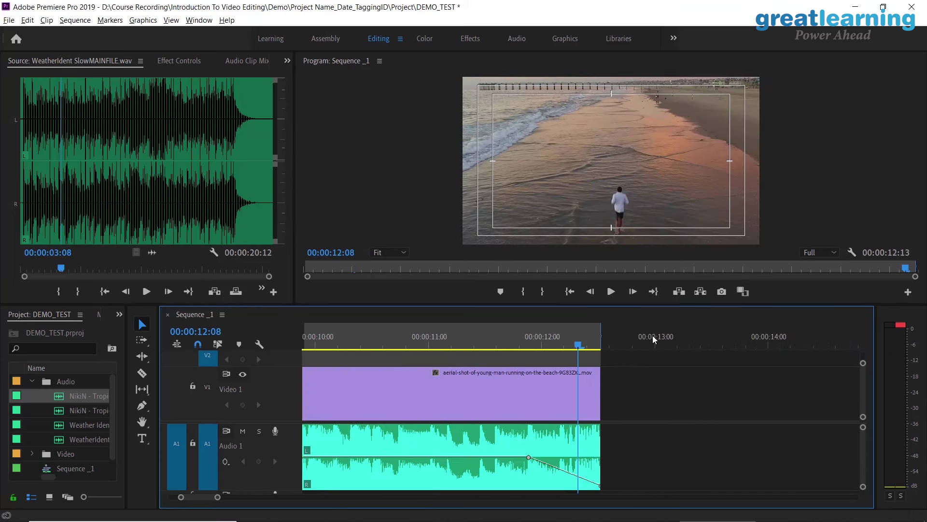
left_click_drag(596, 446, 582, 444)
key("End")
key("space")
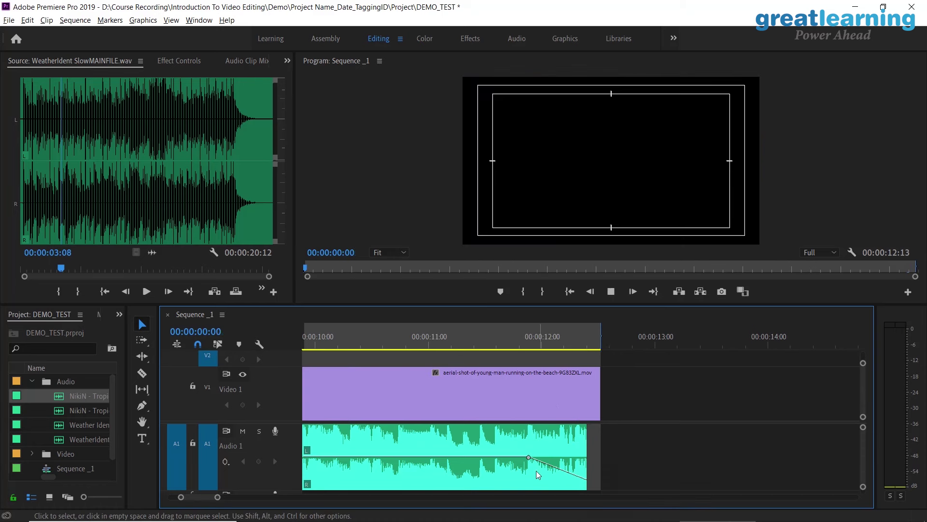
- Lengthen the music fade-out by moving its starting keyframe to about 10.5 seconds, and return the playhead to 00:00:00:00
key("minus")
key("minus")
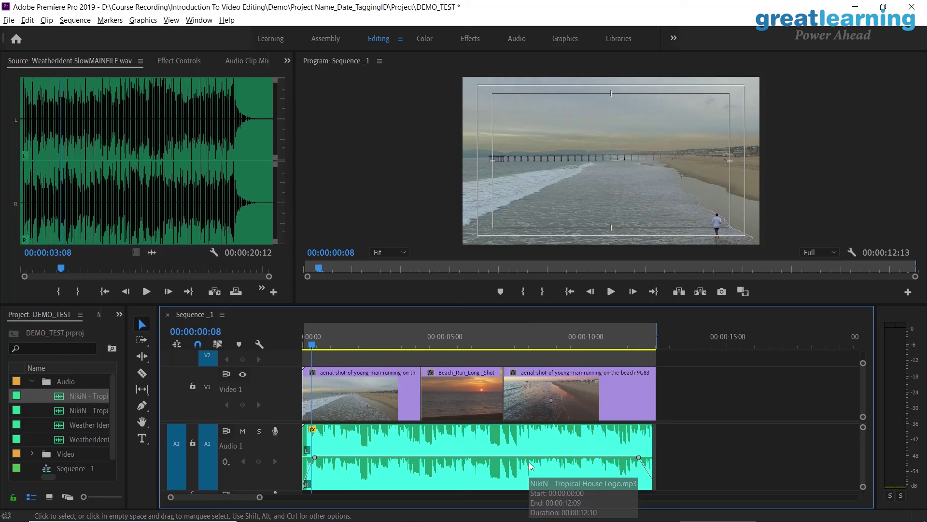
left_click(611, 458)
key("Home")
left_click_drag(612, 458, 600, 458)
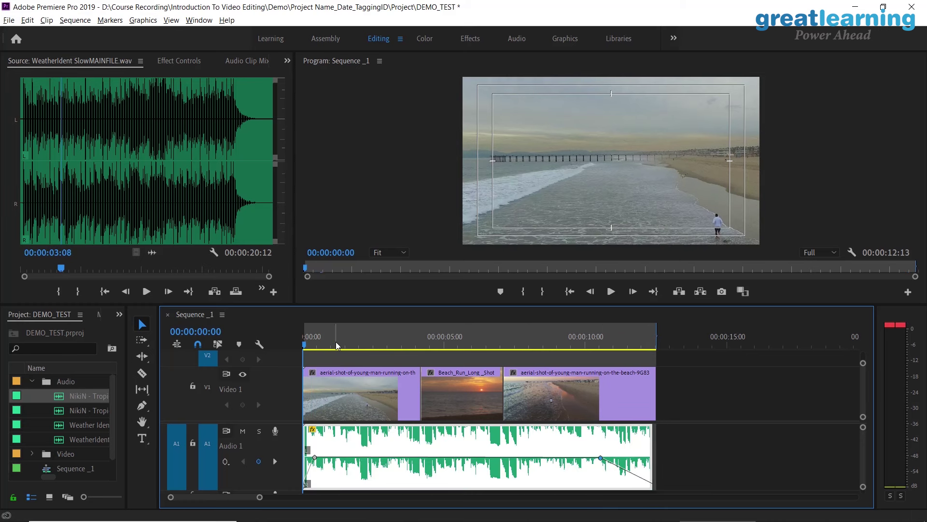
left_click_drag(337, 344, 302, 351)
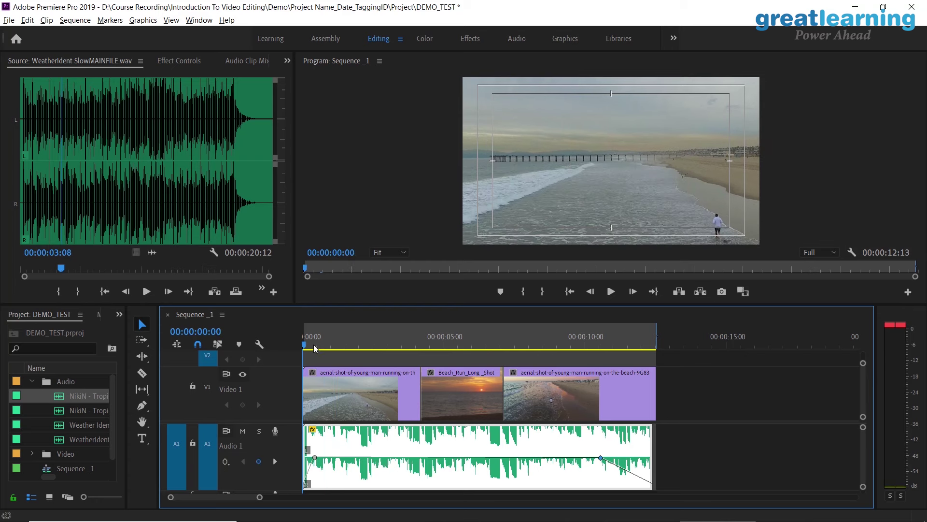
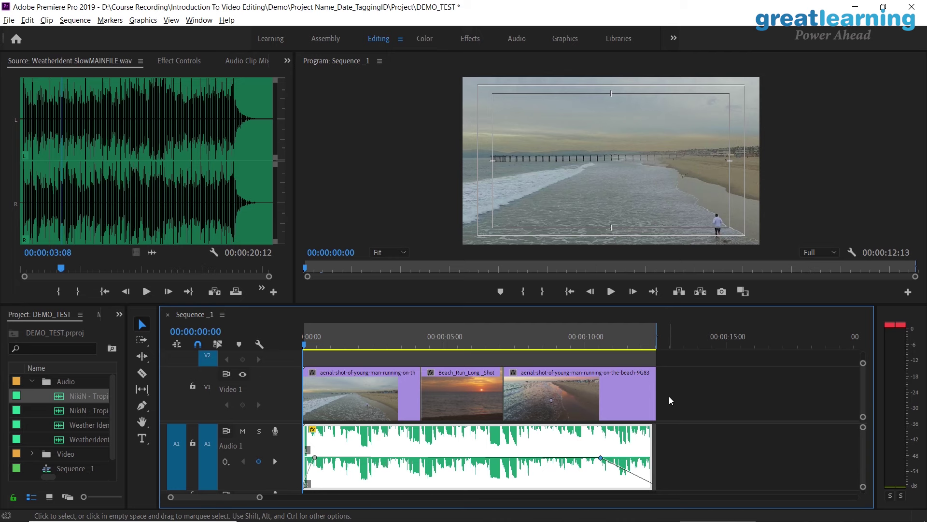
- Scrub through the sequence to review both cuts around Beach_Run_Long_Shot, and return the playhead to 00:00:00:00
left_click(467, 389)
left_click(407, 344)
left_click_drag(408, 338, 544, 335)
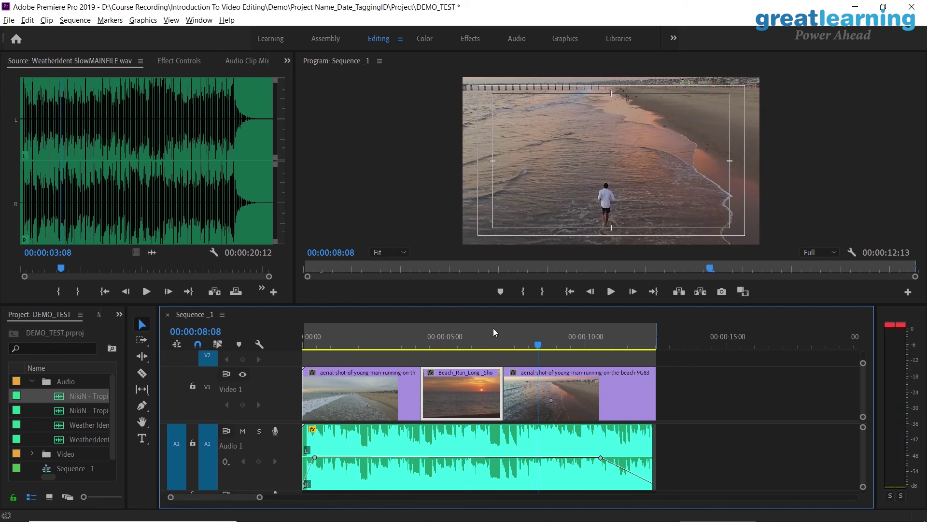
left_click(421, 332)
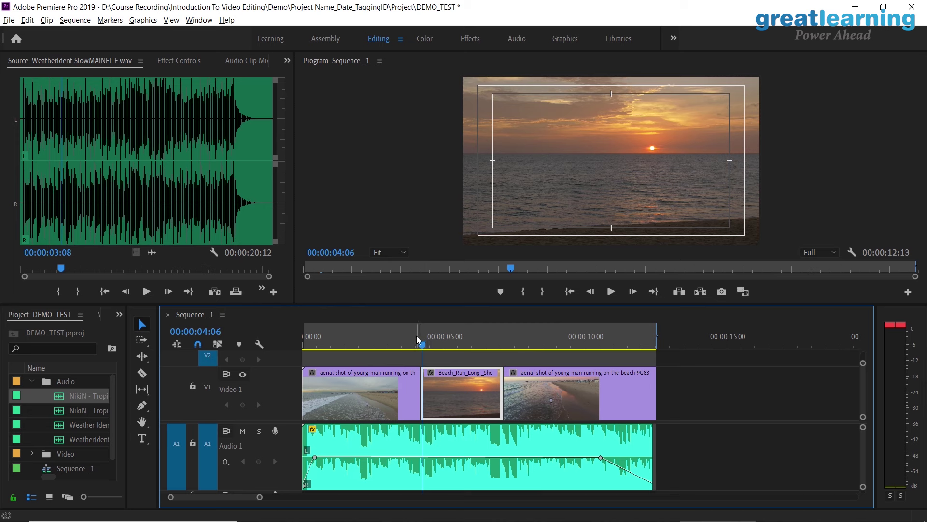
key("Left")
left_click_drag(483, 332, 505, 334)
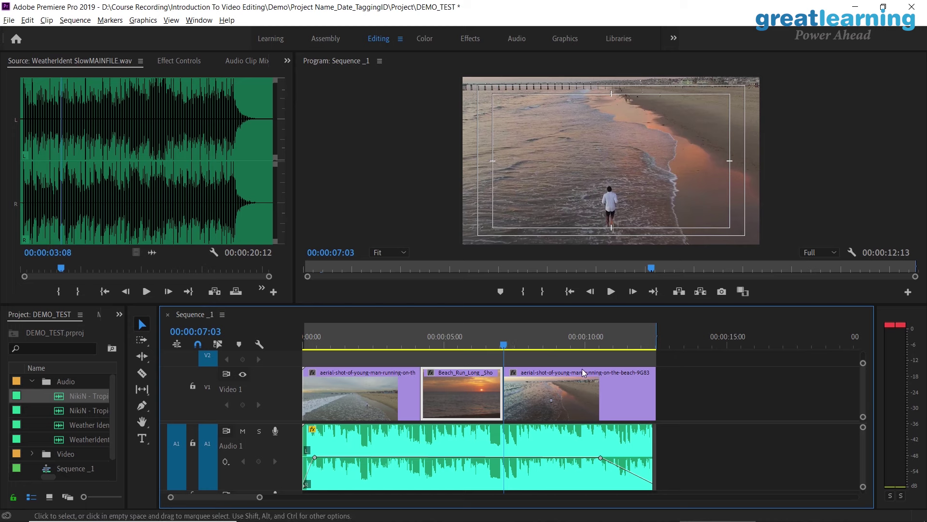
left_click_drag(382, 338, 278, 349)
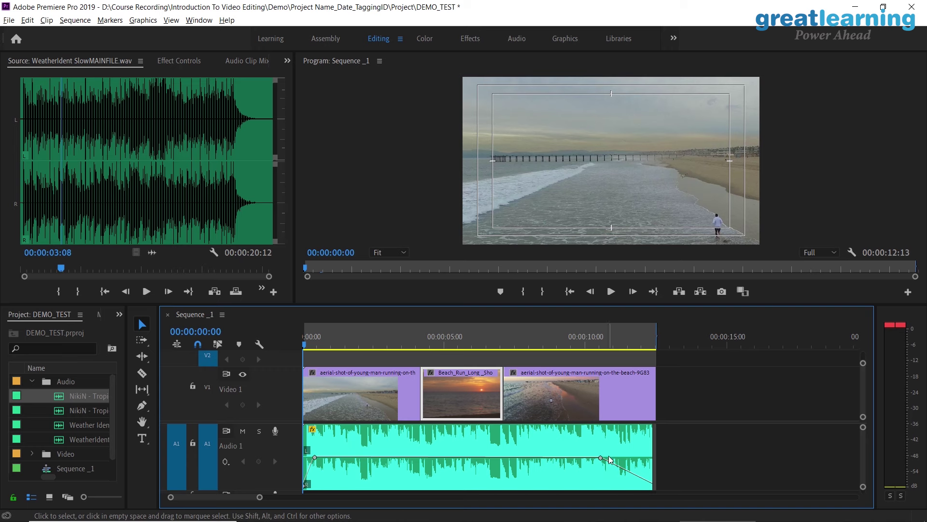
- Play the sequence from its start, then skip ahead and play the last seconds to check the ending
key("equal")
key("equal")
key("equal")
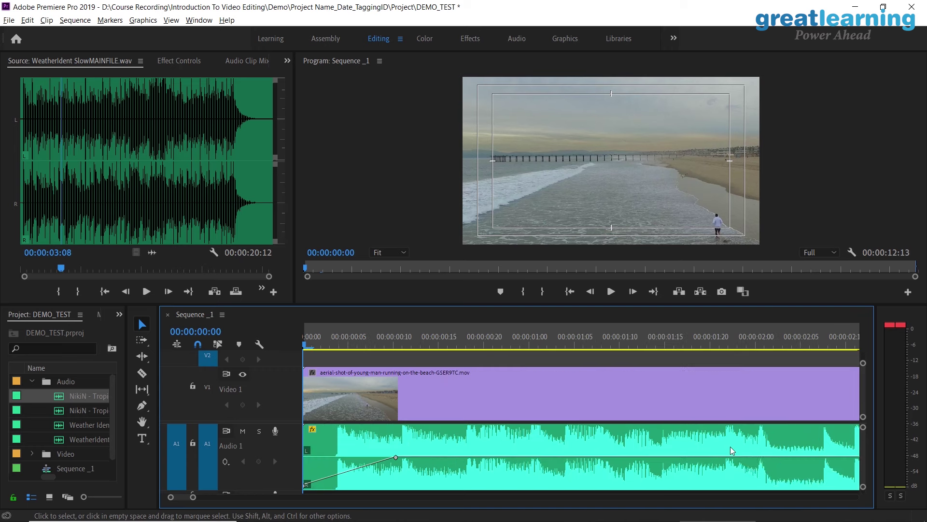
key("space")
key("minus")
key("minus")
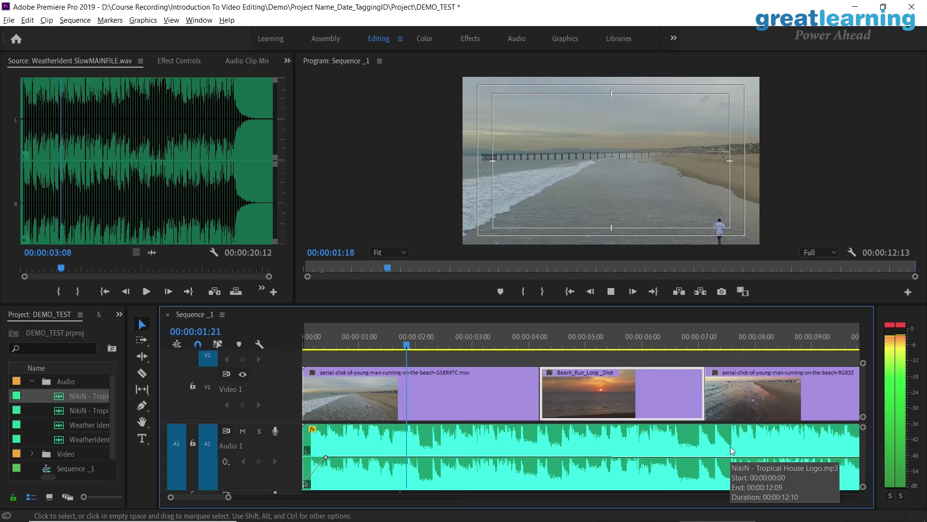
key("minus")
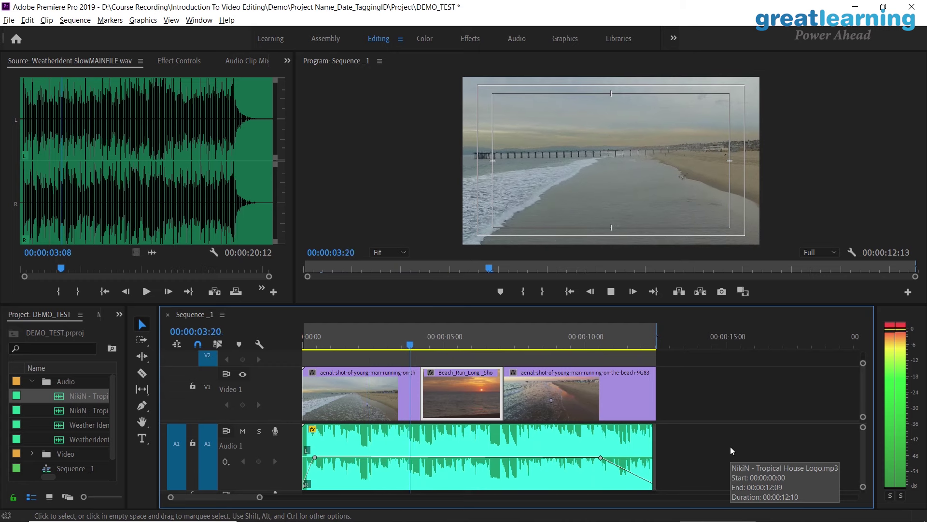
left_click(636, 339)
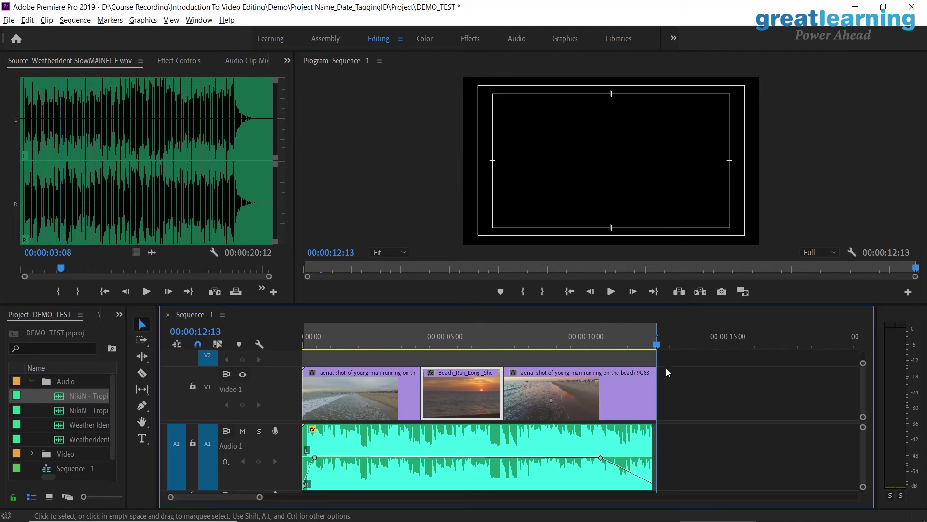
- Show the Effects library in a wider panel and search it for "fade to black"
left_click(636, 381)
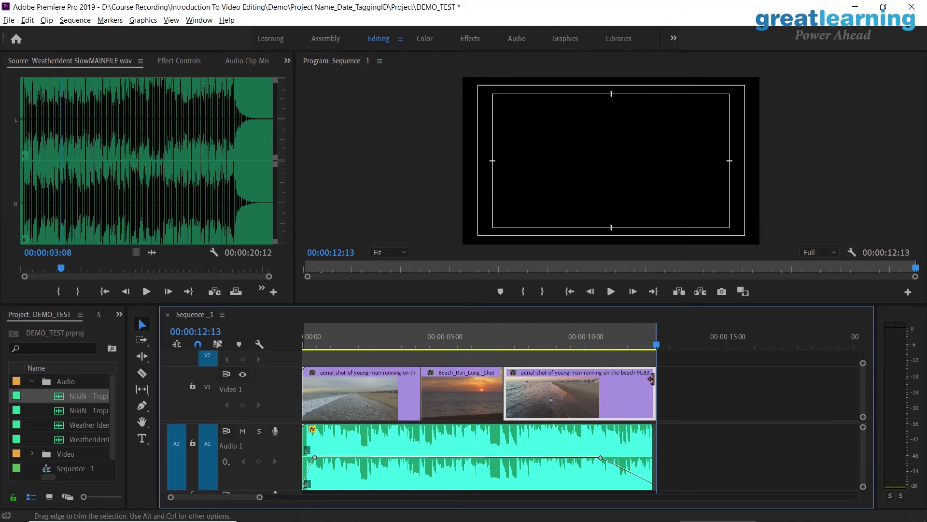
left_click(698, 396)
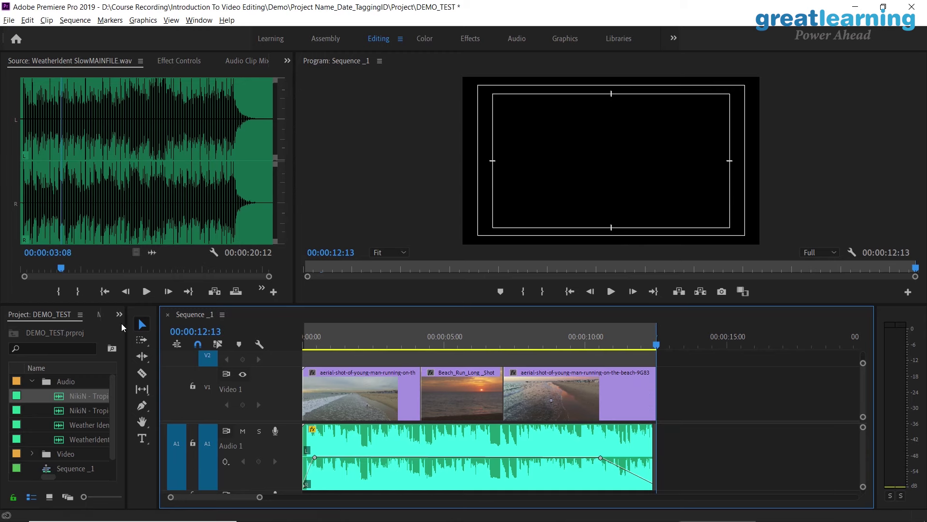
left_click_drag(128, 315, 256, 315)
left_click(251, 314)
left_click(268, 381)
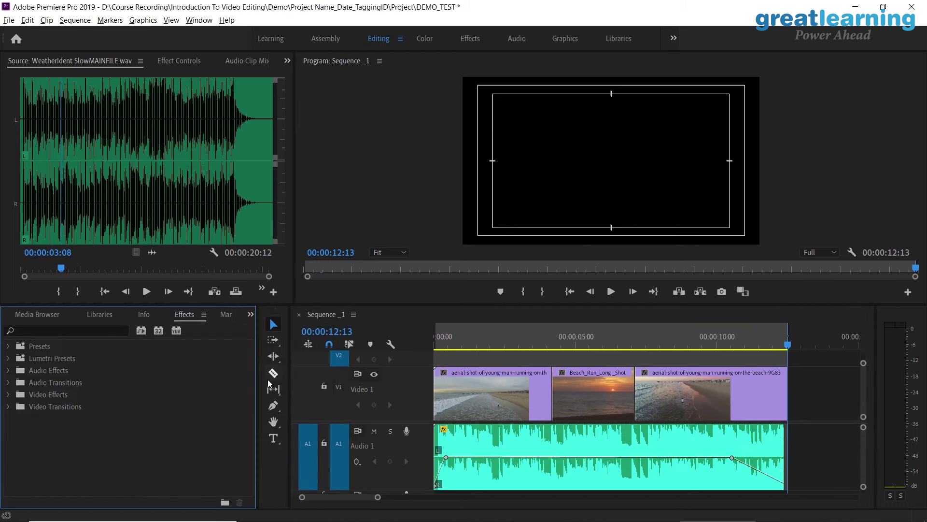
left_click(80, 330)
type("fade ")
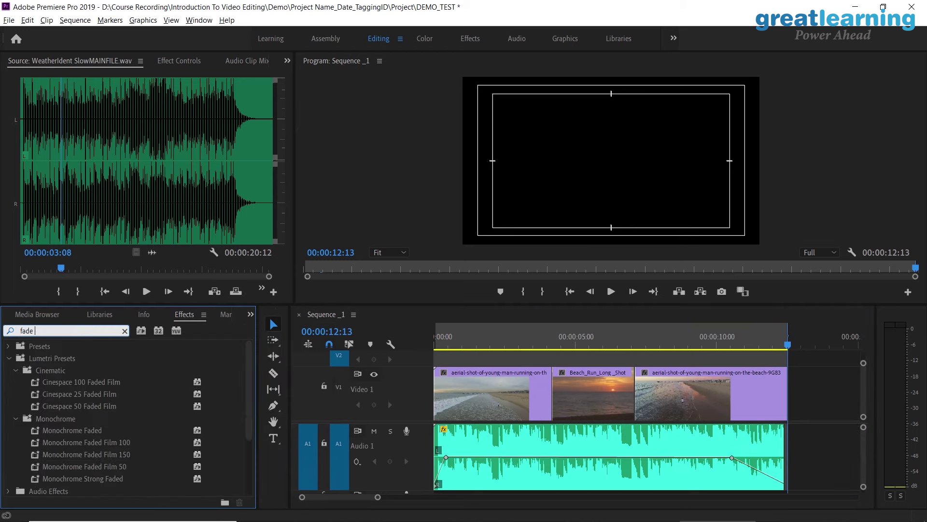
type("to black")
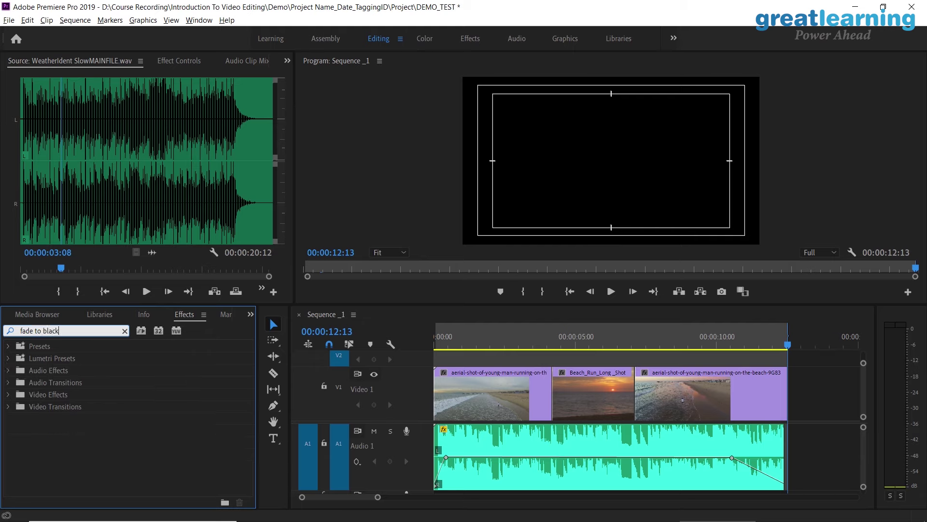
- Search the effects for "dip" and apply the Dip to Black transition to the end of the last video clip
key("BackSpace")
key("BackSpace")
key("BackSpace")
key("BackSpace")
key("BackSpace")
key("BackSpace")
key("BackSpace")
key("BackSpace")
key("BackSpace")
key("BackSpace")
key("BackSpace")
key("BackSpace")
key("BackSpace")
type("fa")
key("BackSpace")
key("BackSpace")
type("dip")
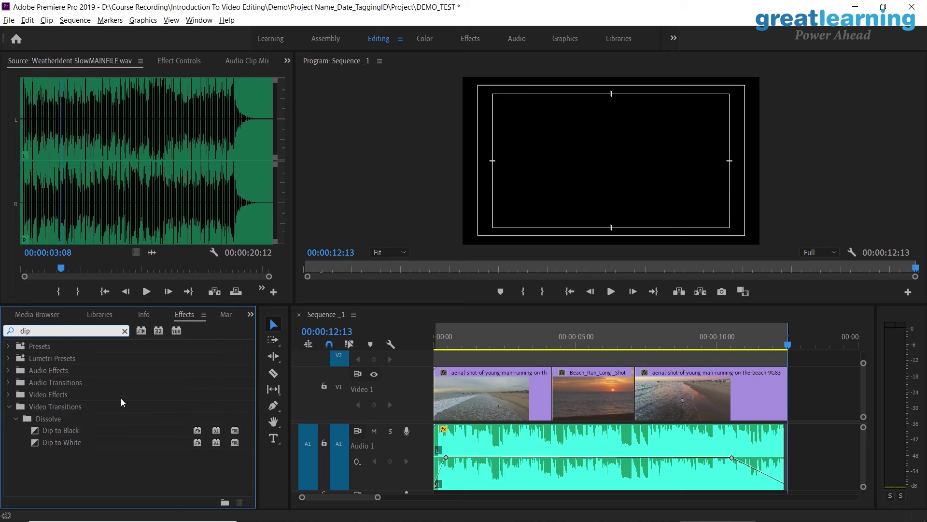
left_click(57, 429)
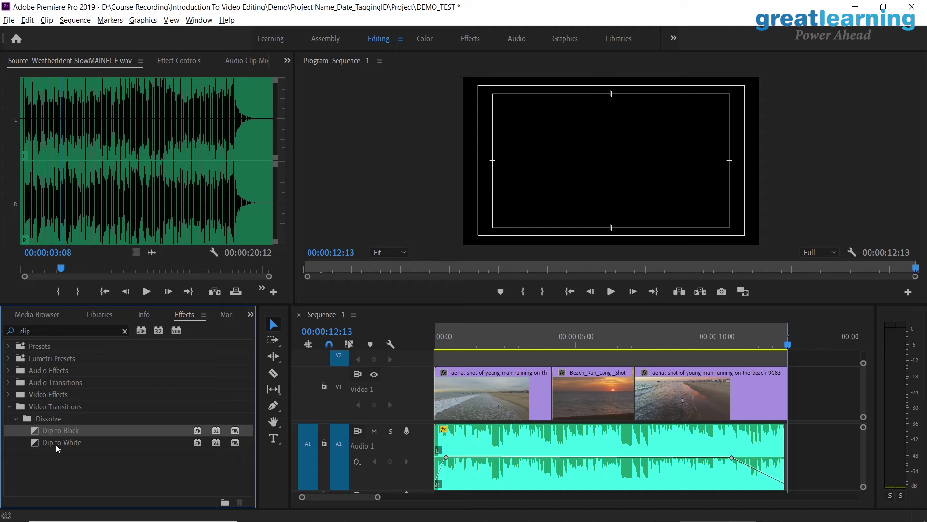
left_click_drag(35, 432, 779, 387)
- Trim the end of the last video clip to match the end of the music, and go to that end at 00:00:12:10
left_click(710, 338)
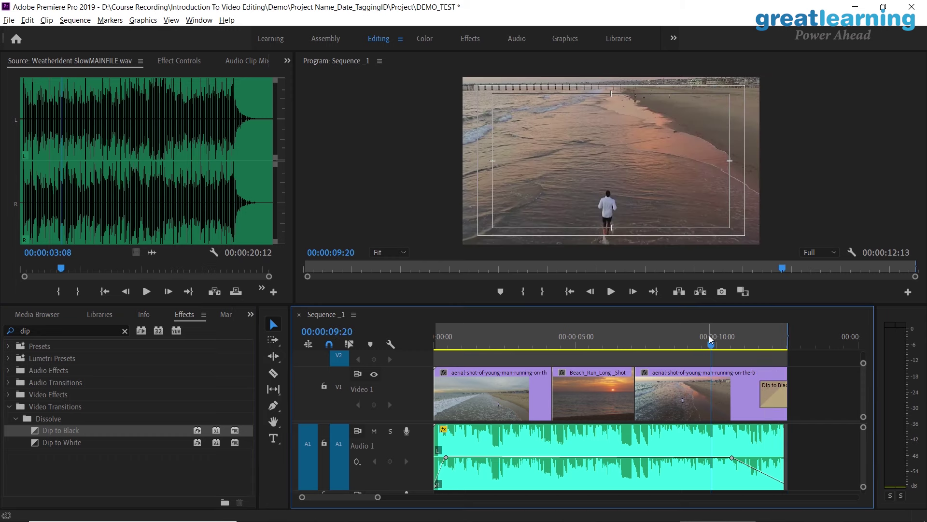
left_click_drag(781, 372, 779, 373)
left_click(777, 333)
key("=")
key("=")
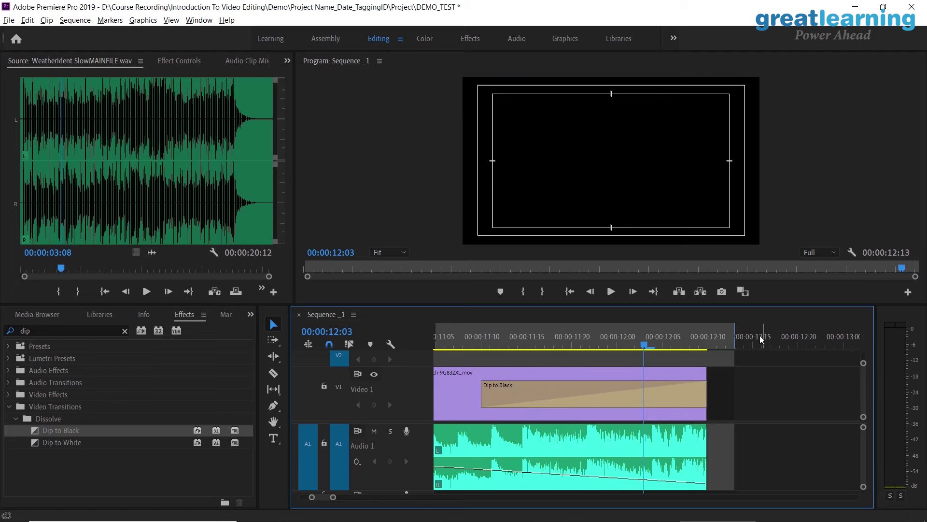
key("Down")
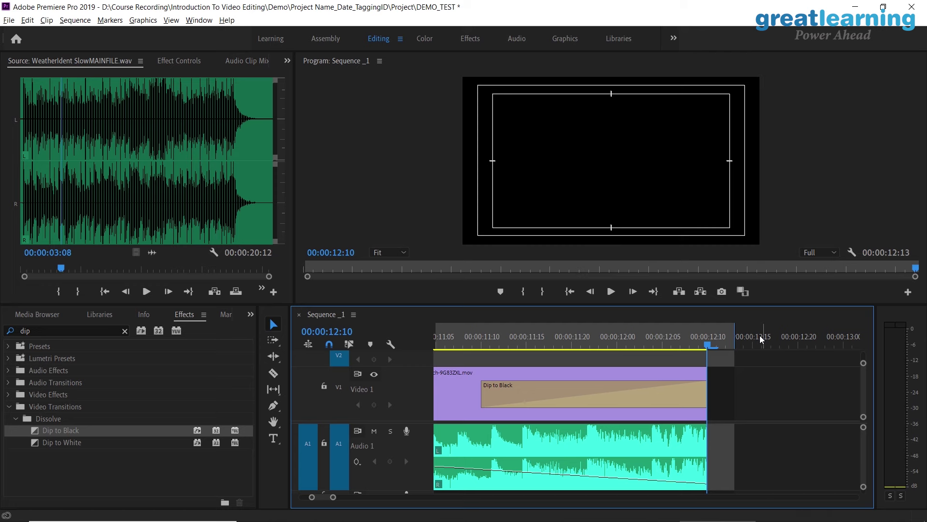
- Return the playhead to 00:00:00:00, turn on track targeting for Video 1, and narrow the Effects panel to widen the timeline
key("Home")
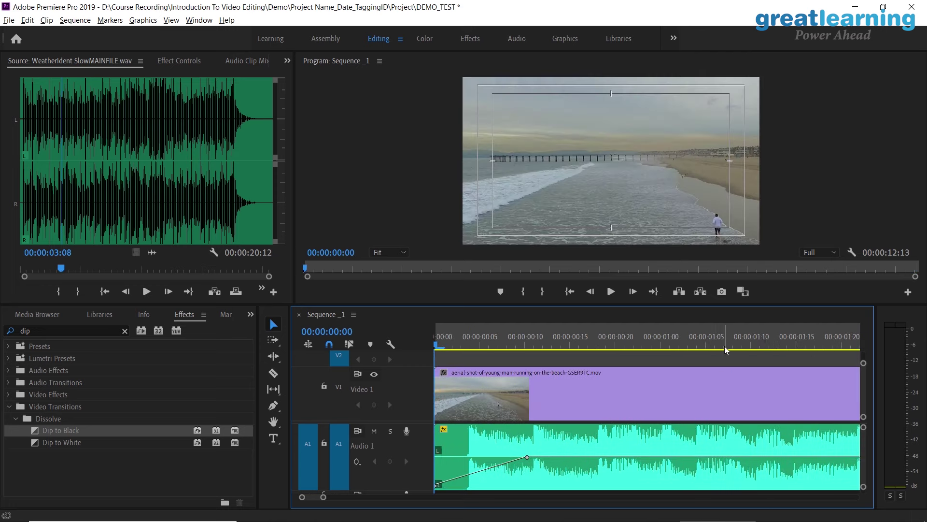
left_click(343, 386)
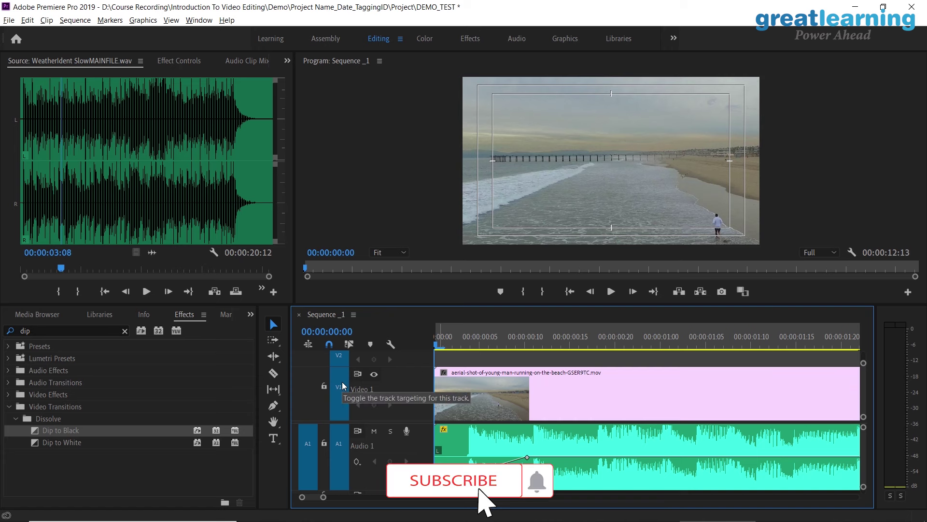
left_click_drag(258, 406, 51, 405)
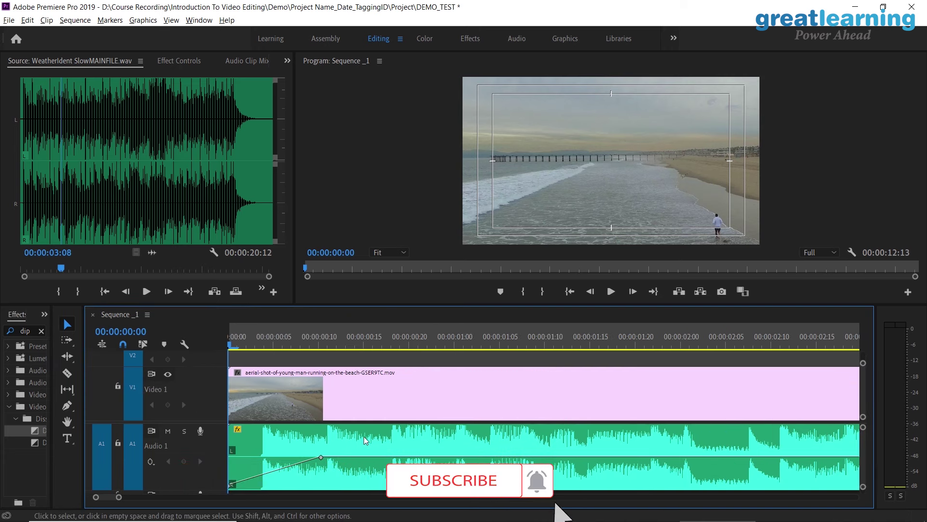
key("backslash")
- Jump through the Video 1 edit points and the sequence end, and return the playhead to 00:00:00:00
key("Down")
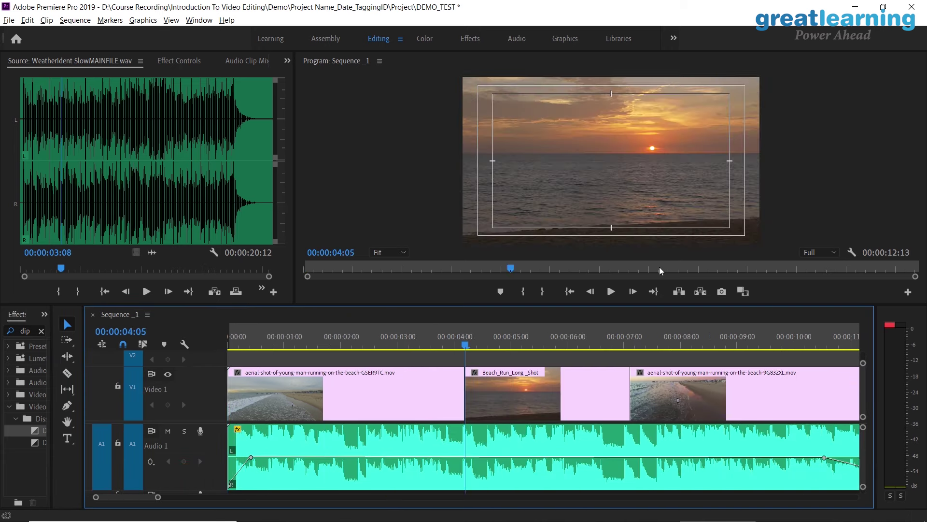
key("Down")
key("Down")
key("Up")
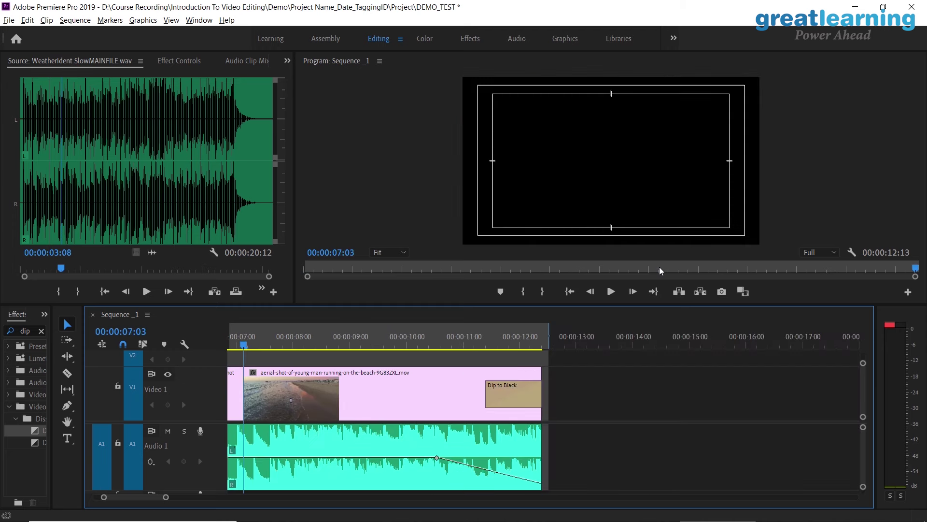
key("Up")
key("Up")
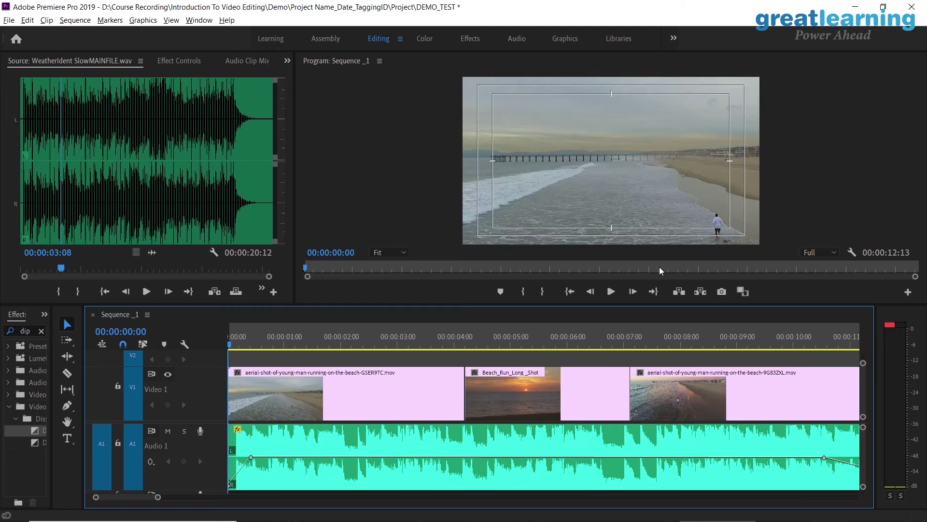
key("minus")
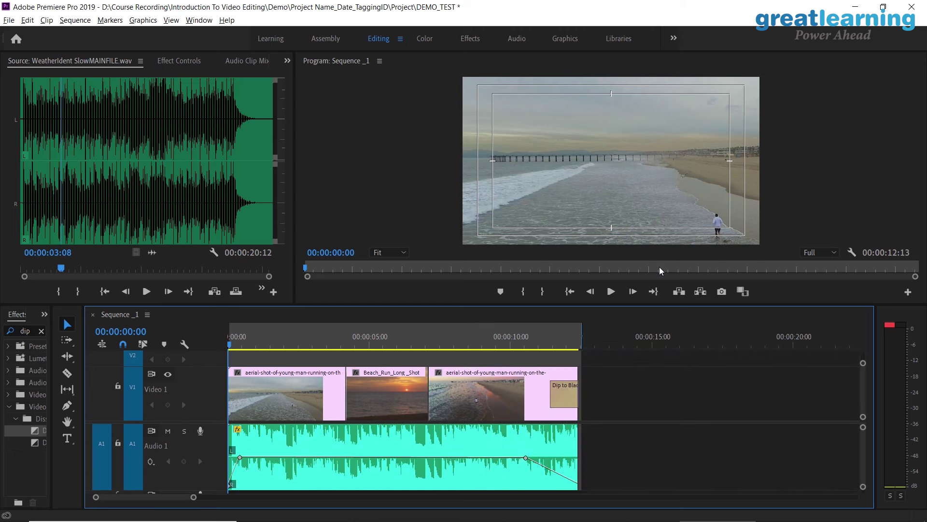
key("End")
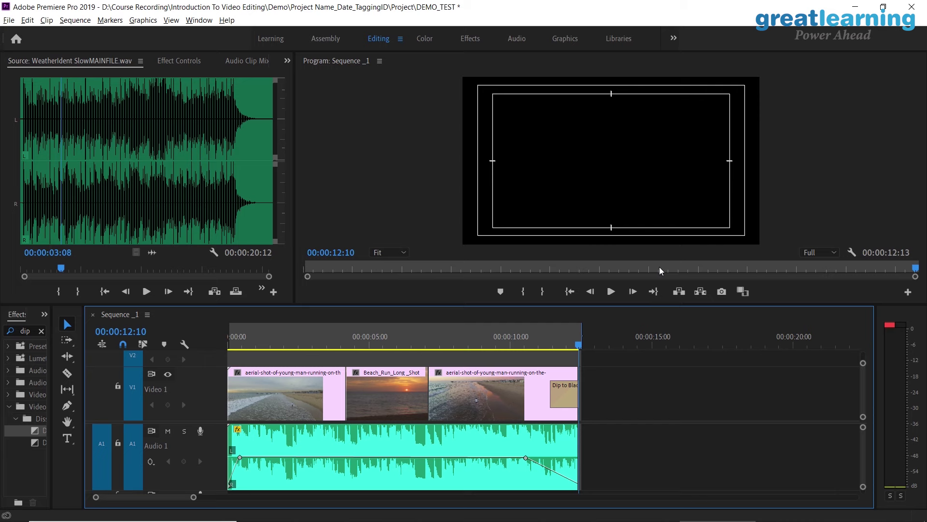
key("Home")
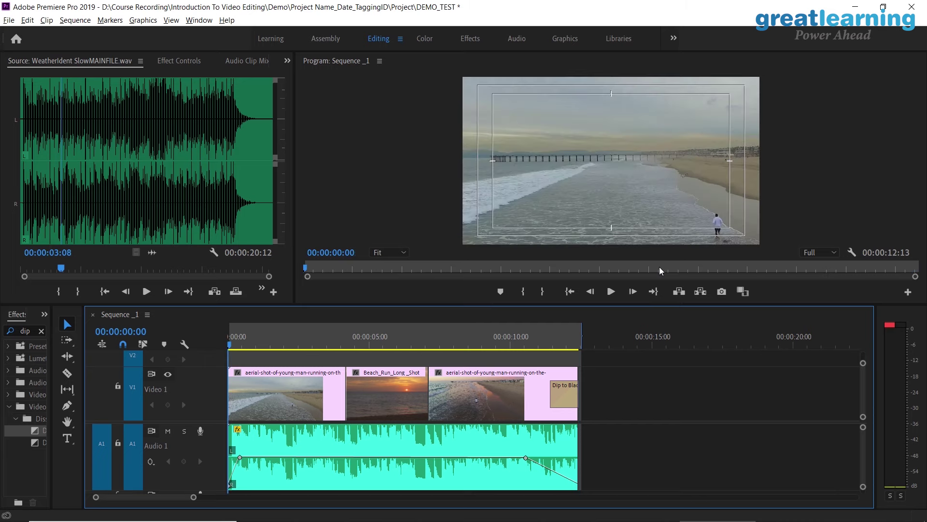
- Play the opening briefly, then review the fade-out from near the end and stop where Dip to Black begins, at 00:00:11:10
key("space")
key("space")
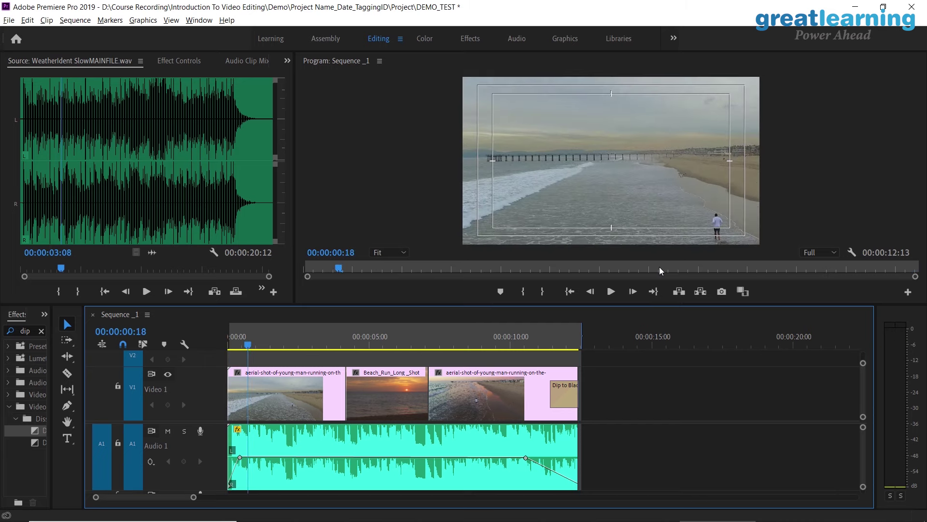
key("End")
key("j")
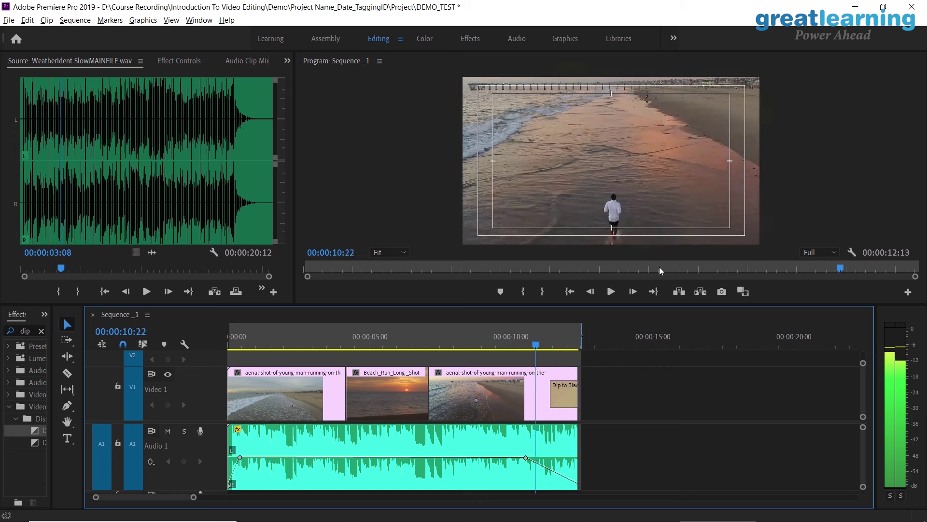
key("l")
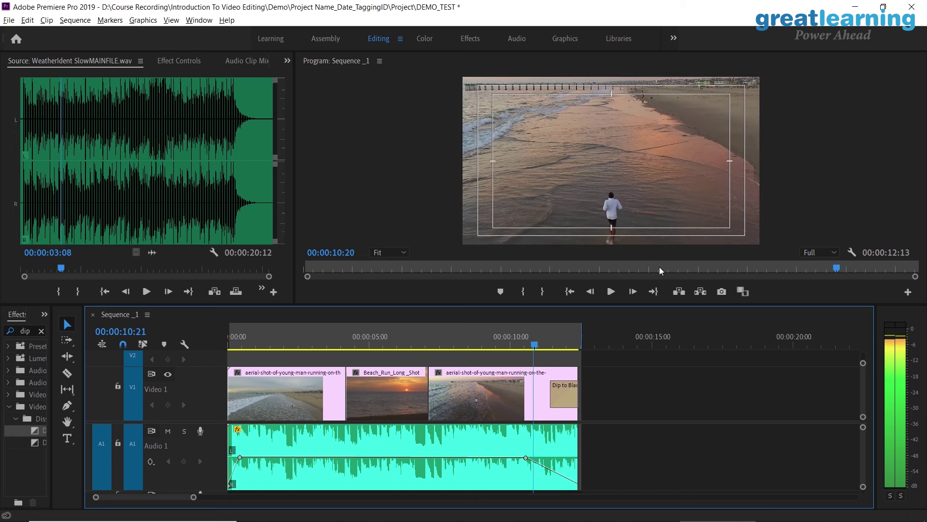
key("=")
key("=")
key("=")
key("=")
key("=")
key("=")
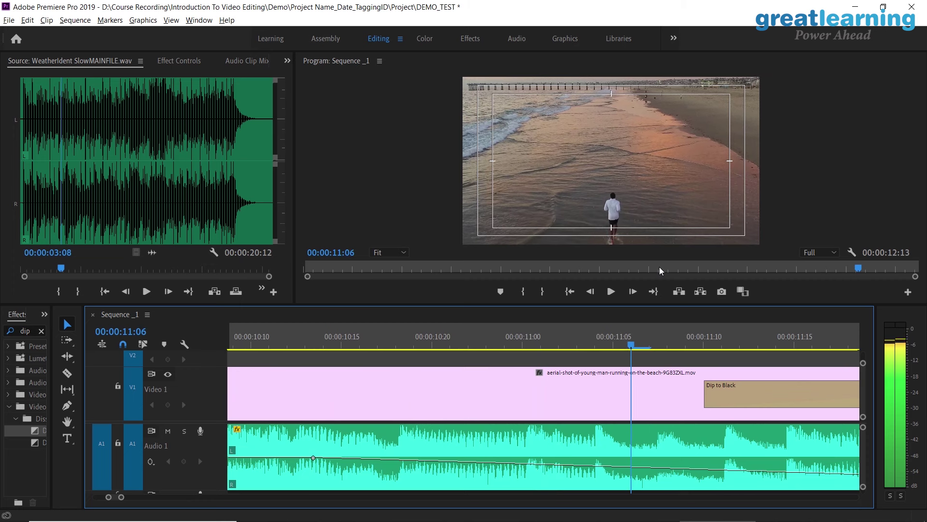
key("k")
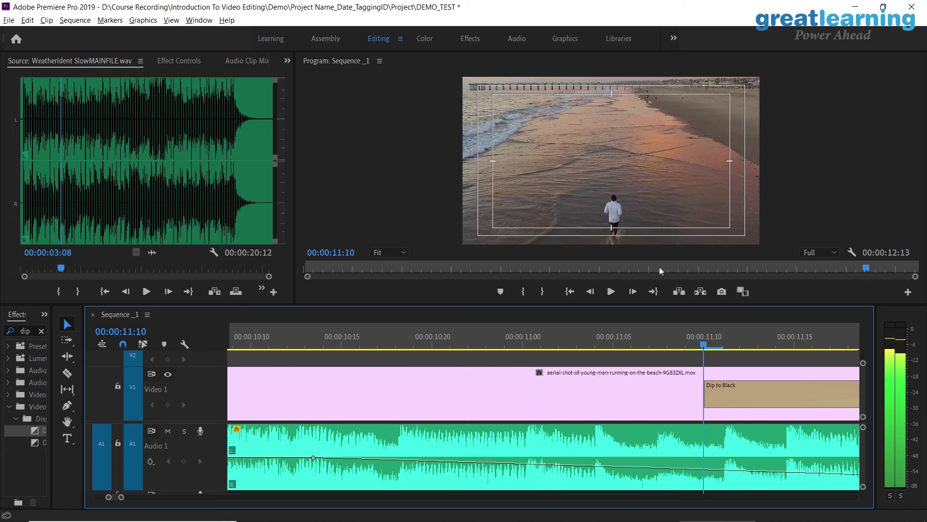
- Check the frame size and timebase in the sequence settings, and close them without changes
left_click(77, 20)
left_click(88, 32)
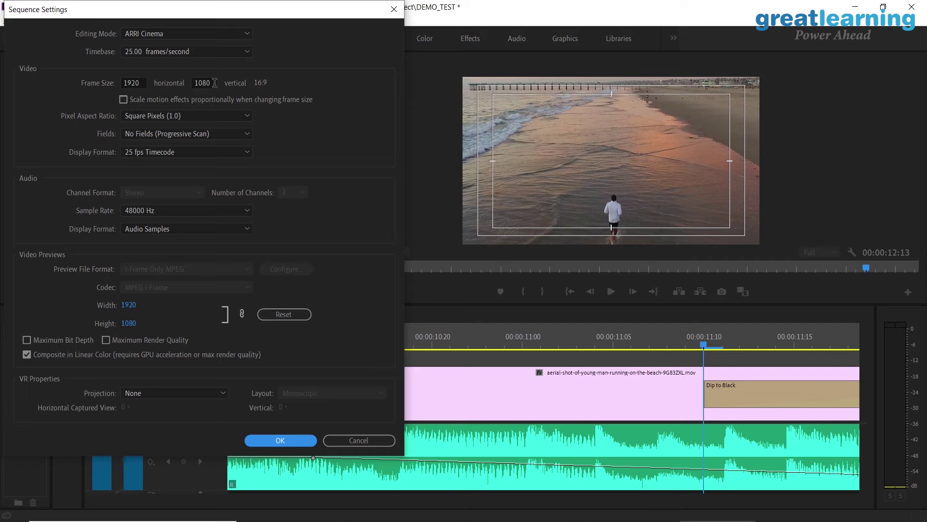
left_click(394, 8)
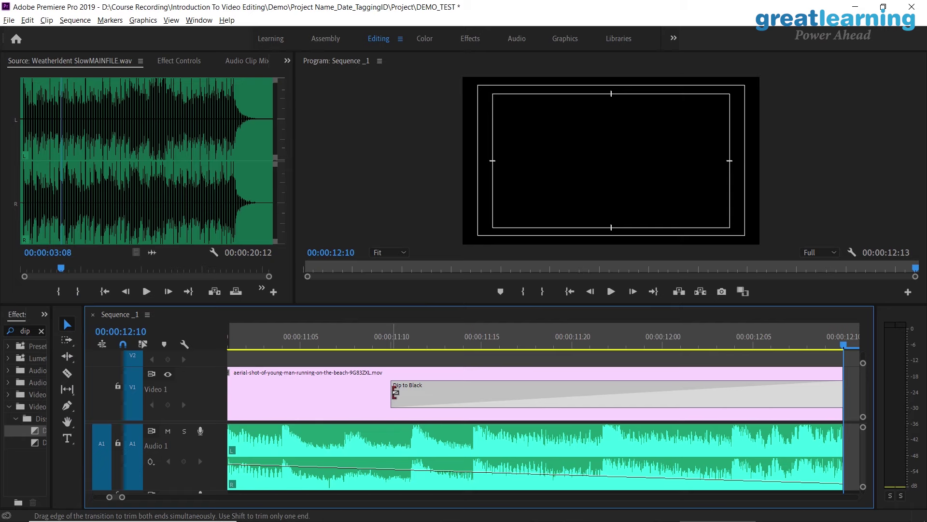
- Shorten the Dip to Black transition so it starts at about 00:00:11:17, and play back the ending from 00:00:11:09
left_click_drag(394, 392, 526, 399)
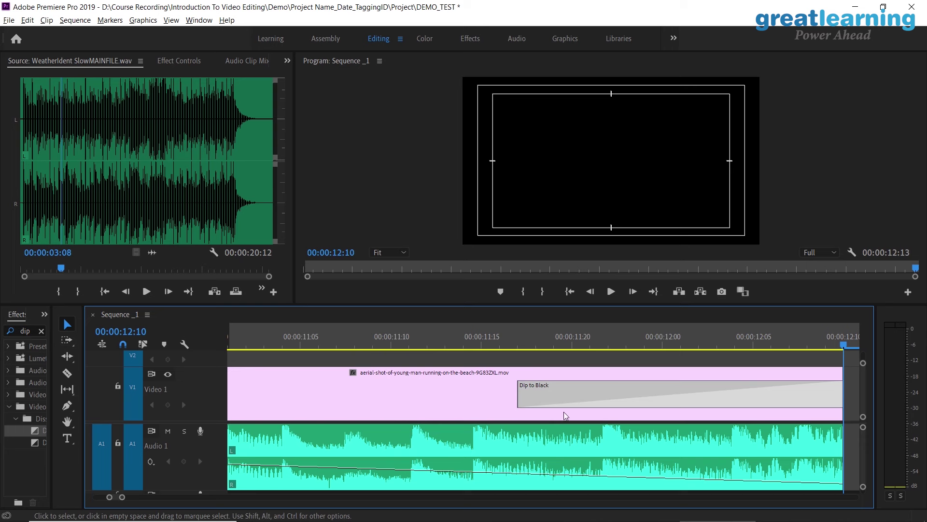
left_click(371, 333)
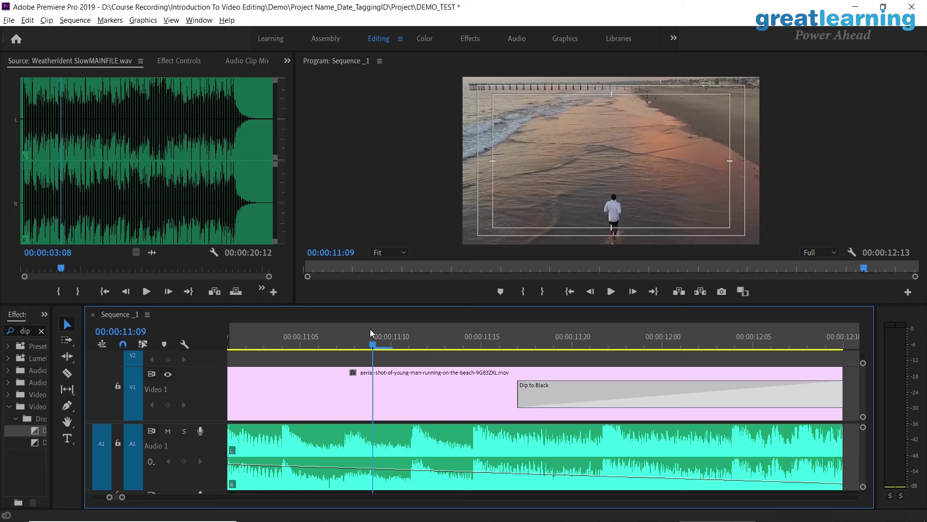
key("minus")
key("minus")
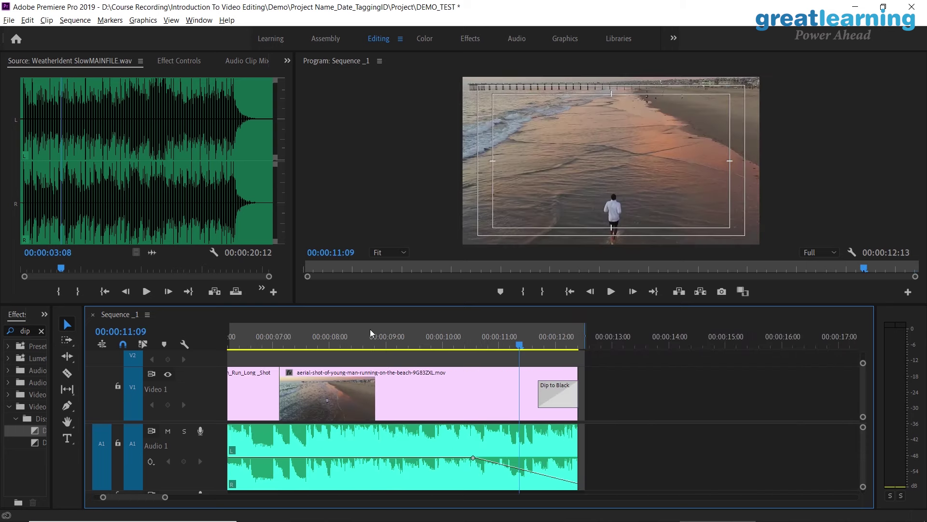
key("XF86AudioLowerVolume")
key("space")
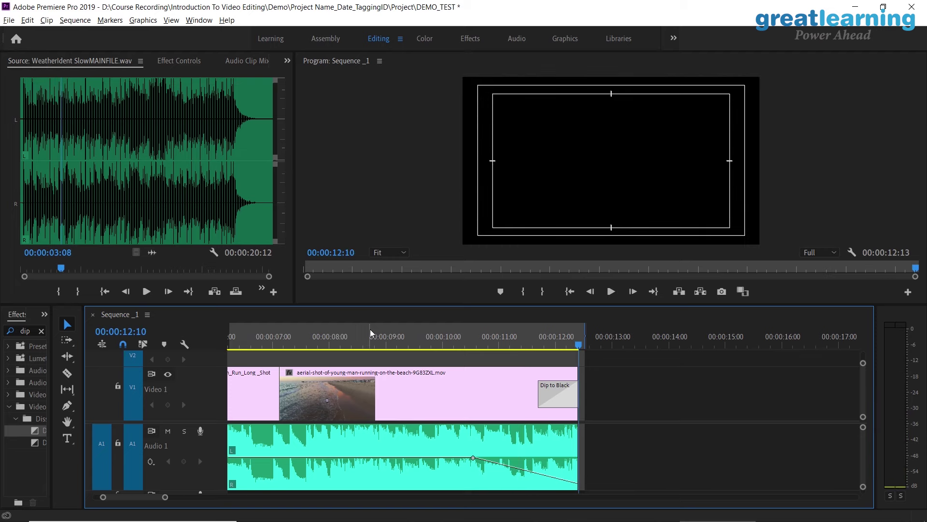
- Set the sequence's Out point at 00:00:12:10, where the last video clip and the music end
key("equal")
key("equal")
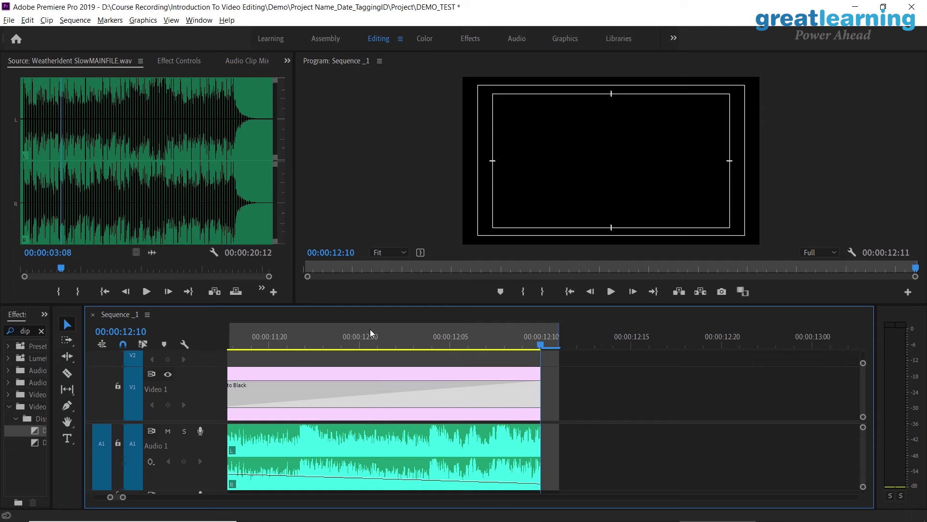
- Set the sequence's Out point one frame earlier, at 00:00:12:09, and return the playhead to the sequence start
key("Left")
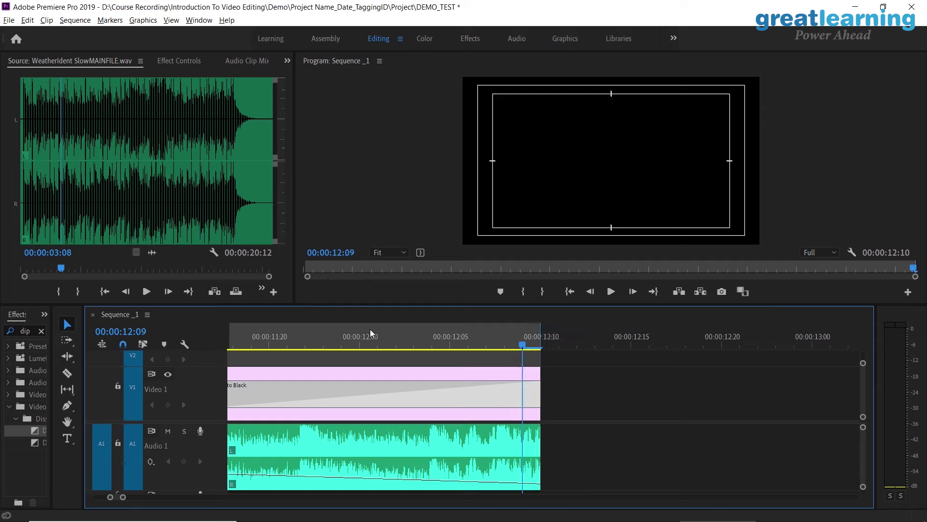
left_click(544, 343)
key("Home")
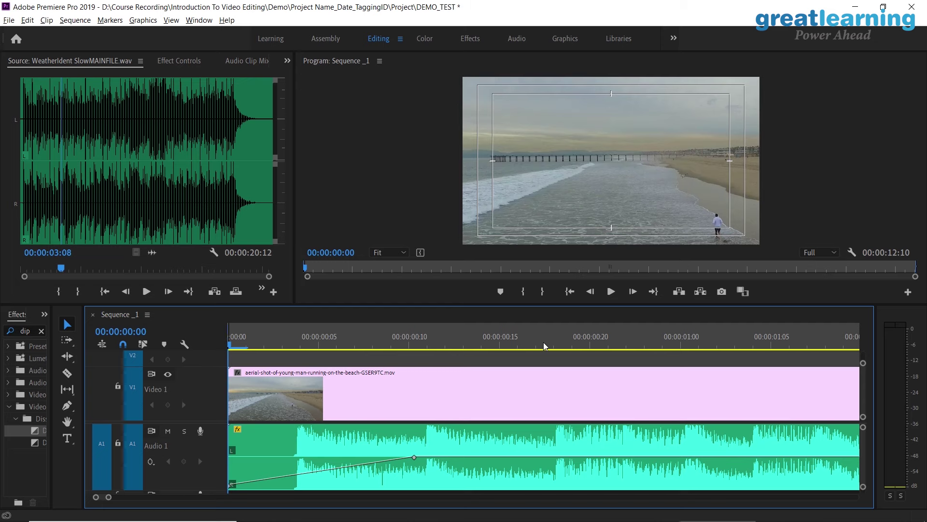
key("minus")
key("minus")
key("minus")
key("minus")
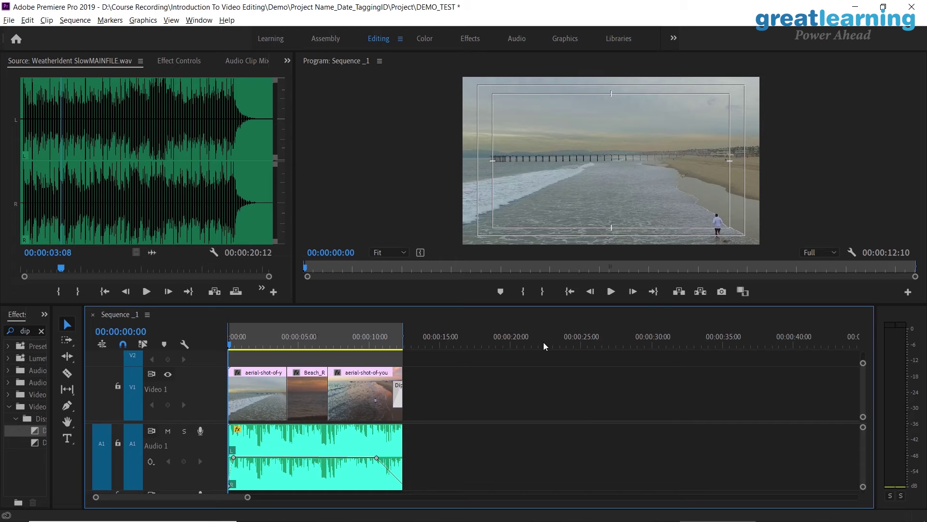
- Try extending the sequence's Out point a few frames past the last clip, and return the playhead to the start
left_click(404, 341)
mouse_move(402, 338)
left_mouse_down()
mouse_move(710, 330)
mouse_move(408, 333)
left_mouse_up()
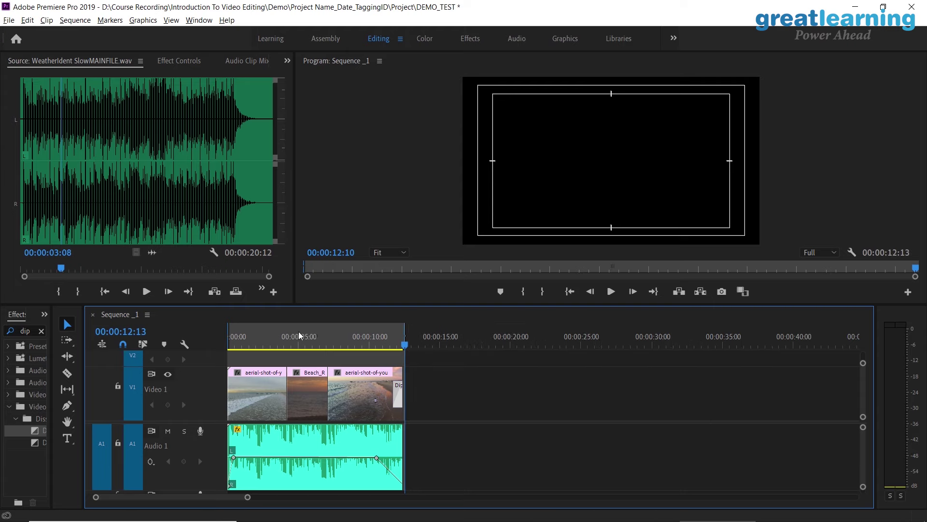
left_click_drag(227, 337, 202, 337)
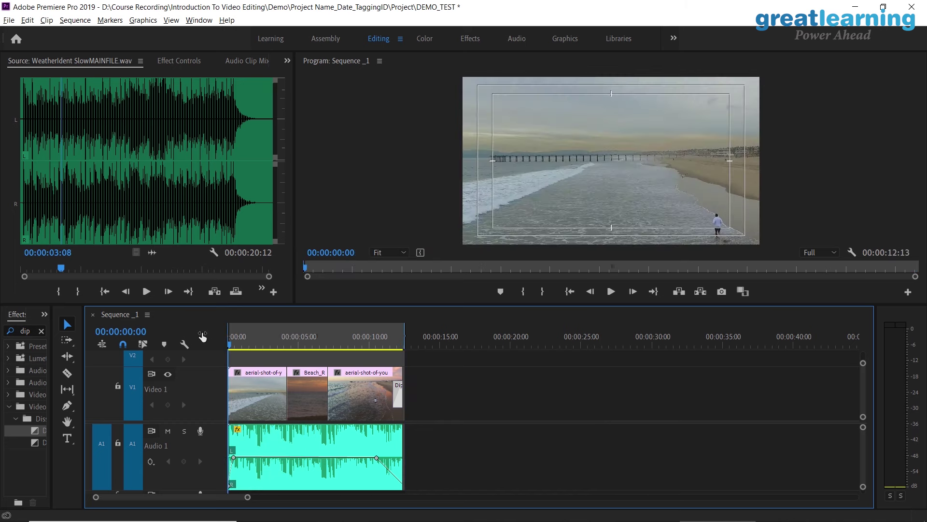
- Move the playhead to the final frame of the edit and set the Out point at 00:00:12:09
key("backslash")
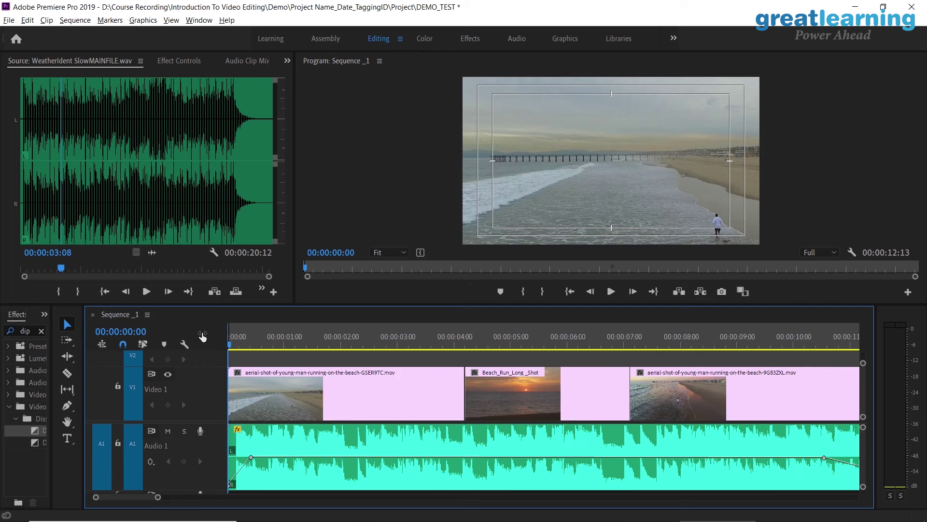
key("End")
key("Left")
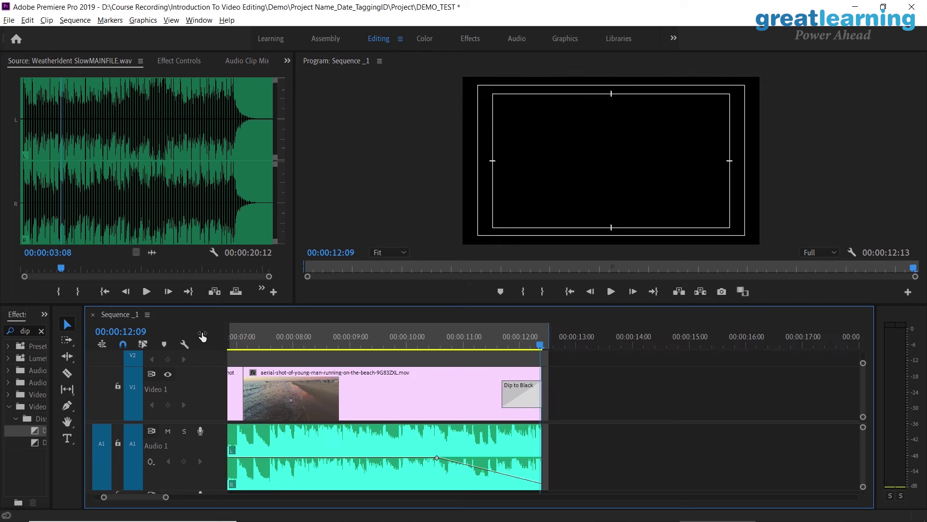
left_click(732, 387)
key("minus")
key("minus")
key("minus")
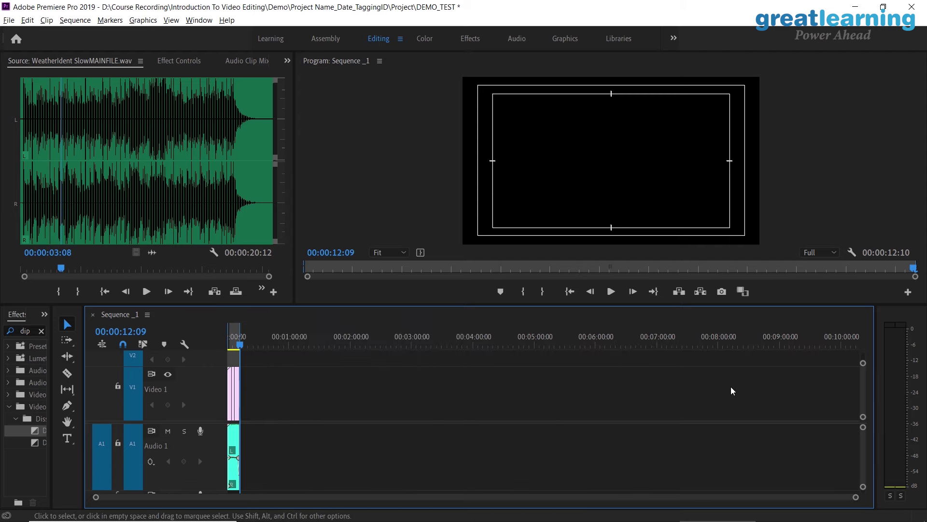
- From the sequence start, collapse the Audio 1 track and turn on targeting for tracks A2 and A3
key("equal")
key("equal")
key("equal")
key("equal")
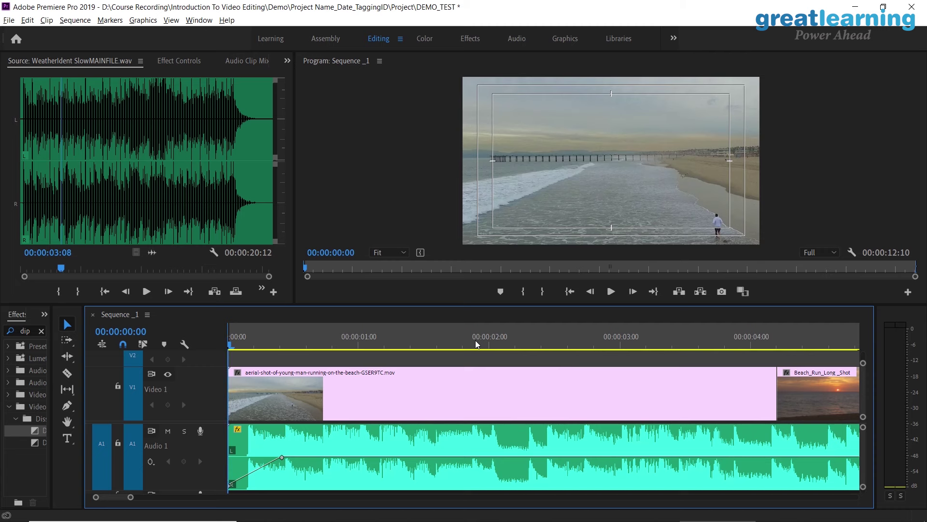
key("minus")
key("minus")
key("minus")
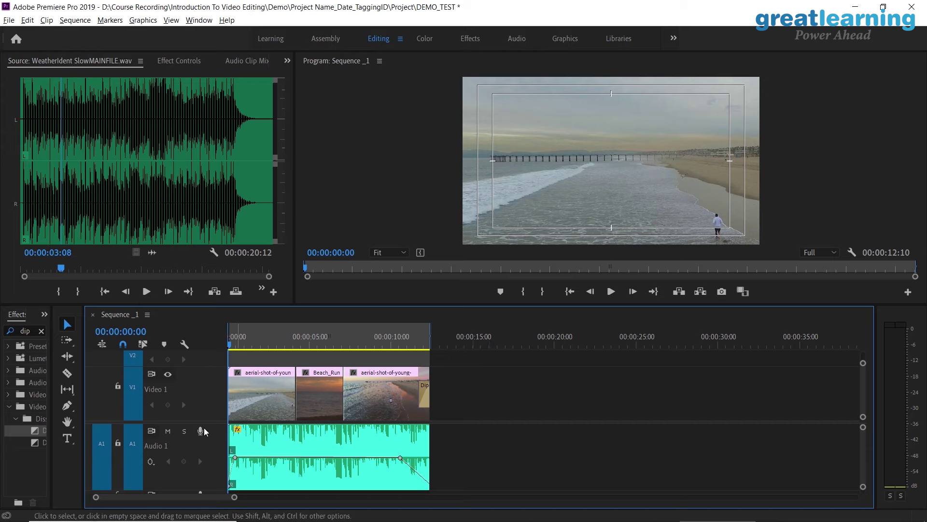
left_click_drag(182, 489, 187, 424)
left_click(132, 437)
left_click(132, 451)
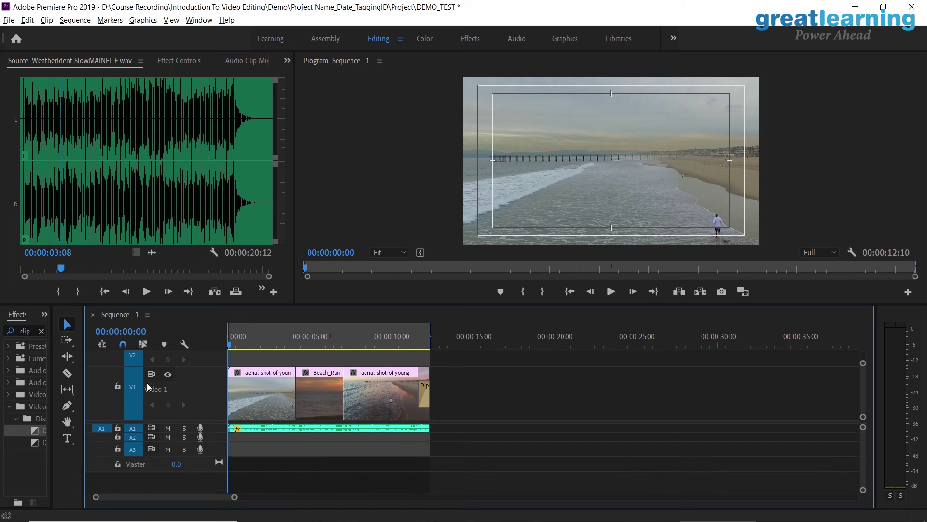
- Collapse the Video 1 and Video 2 tracks, make A2 and A3 slightly taller, and turn on targeting for V3
left_click_drag(140, 366, 140, 407)
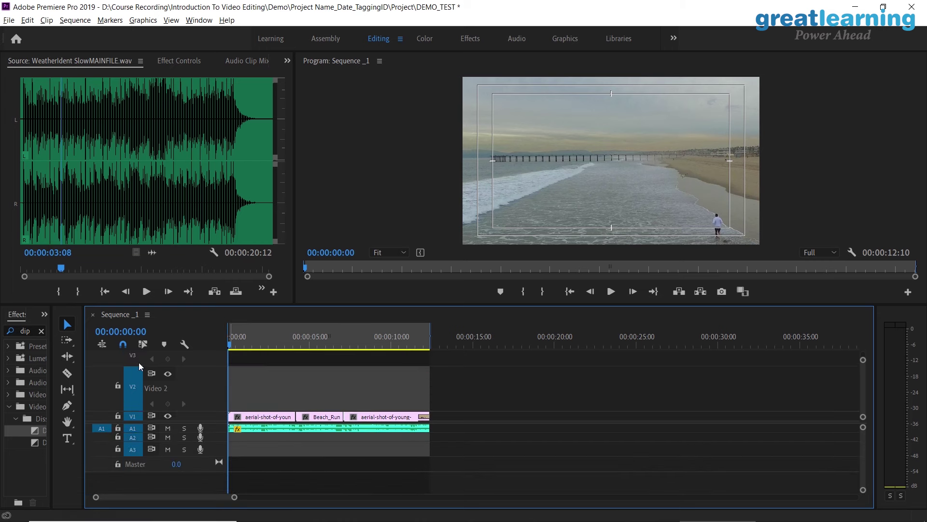
left_click_drag(140, 370, 139, 389)
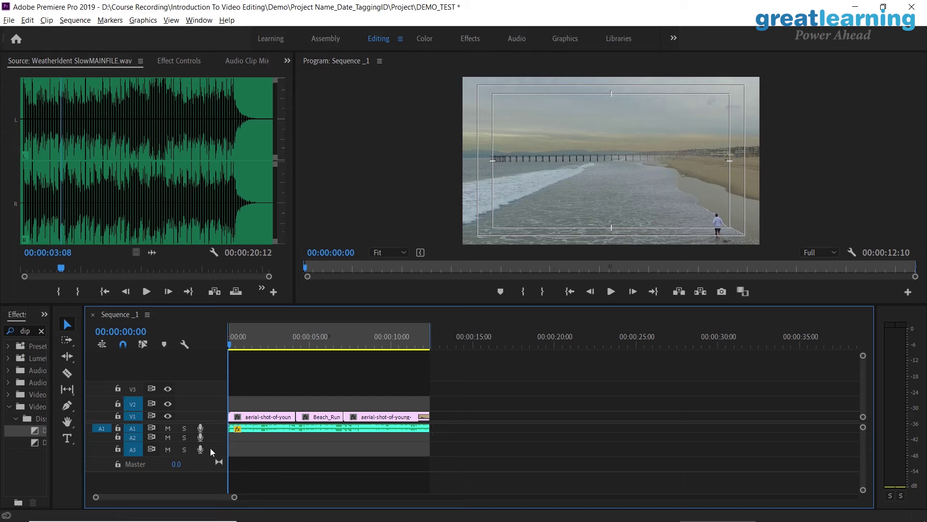
left_click_drag(219, 448, 220, 453)
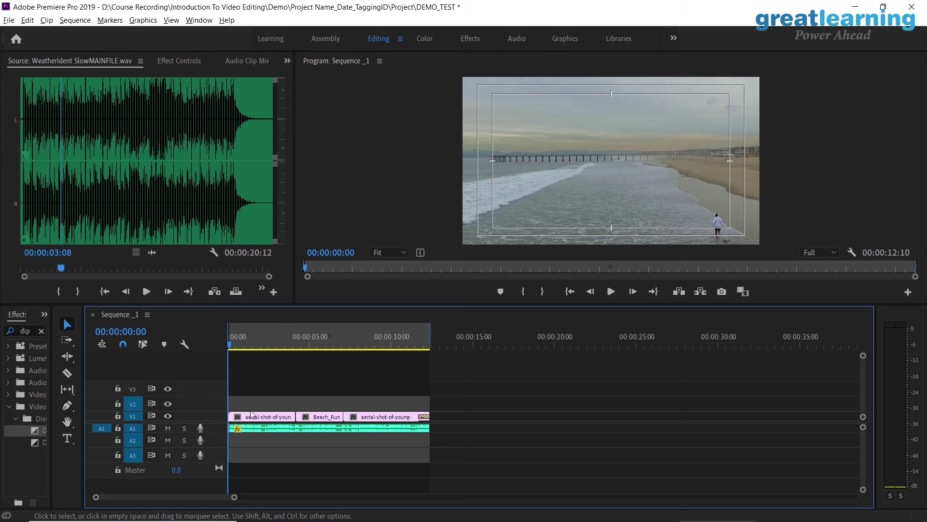
left_click(132, 389)
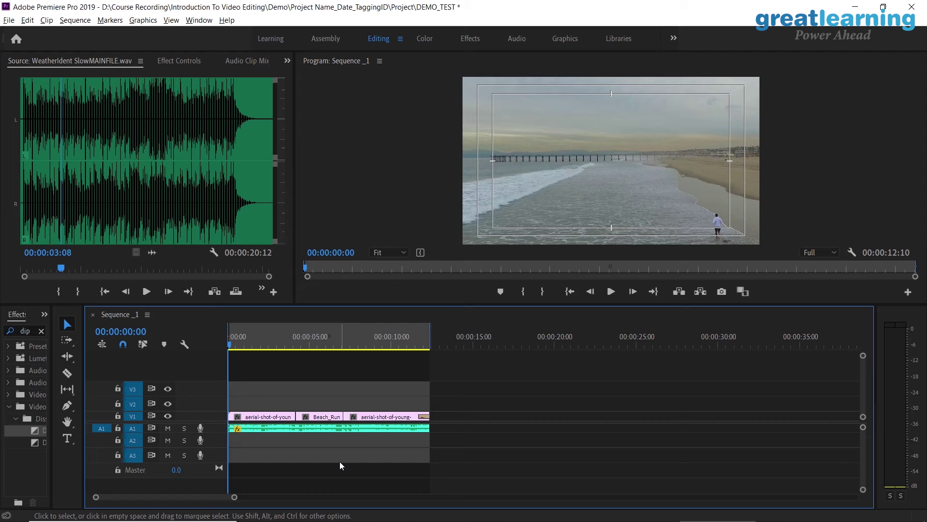
- Expand the Video 1 track and apply the default Cross Dissolve transition to the start of the first clip
key("equal")
key("equal")
key("equal")
key("equal")
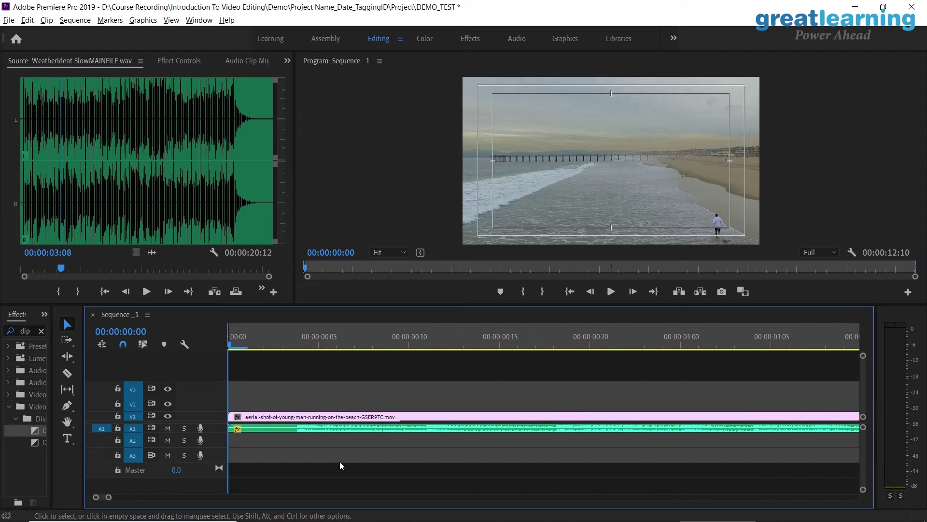
right_click(231, 418)
left_click(255, 387)
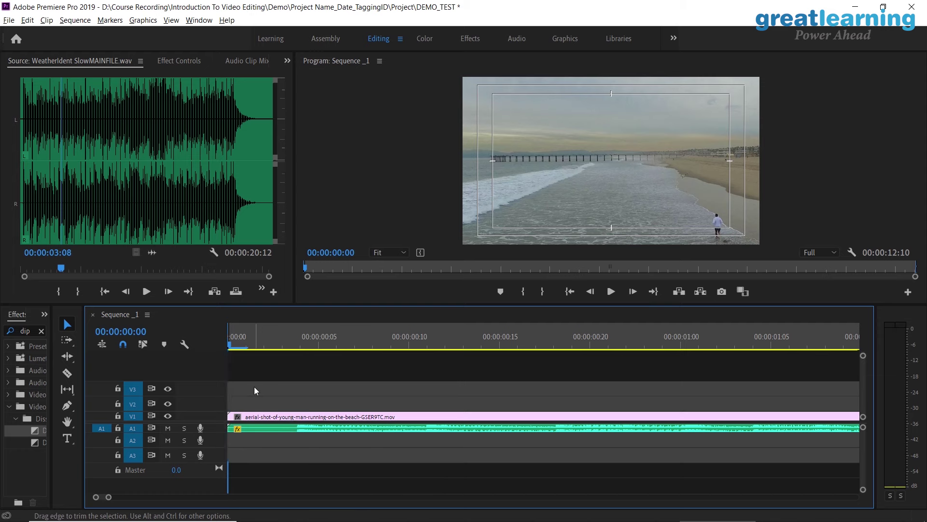
double_click(201, 387)
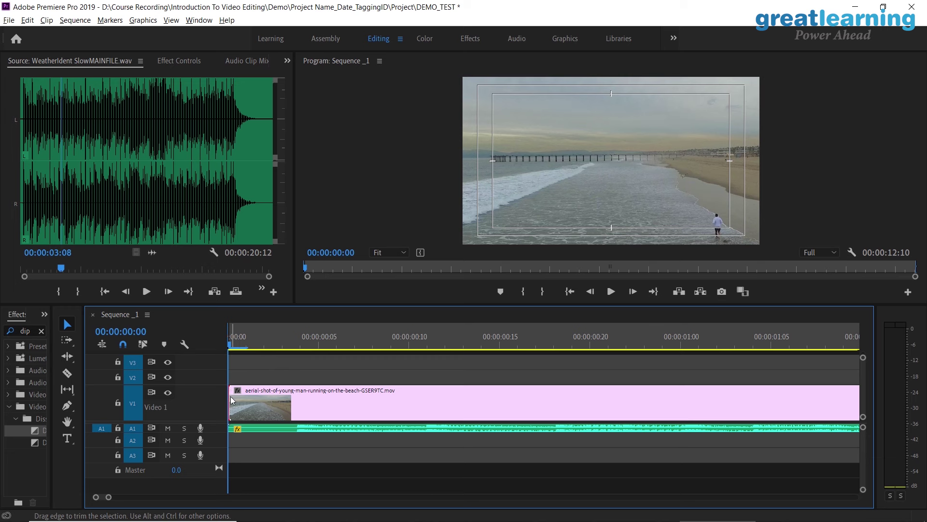
right_click(231, 400)
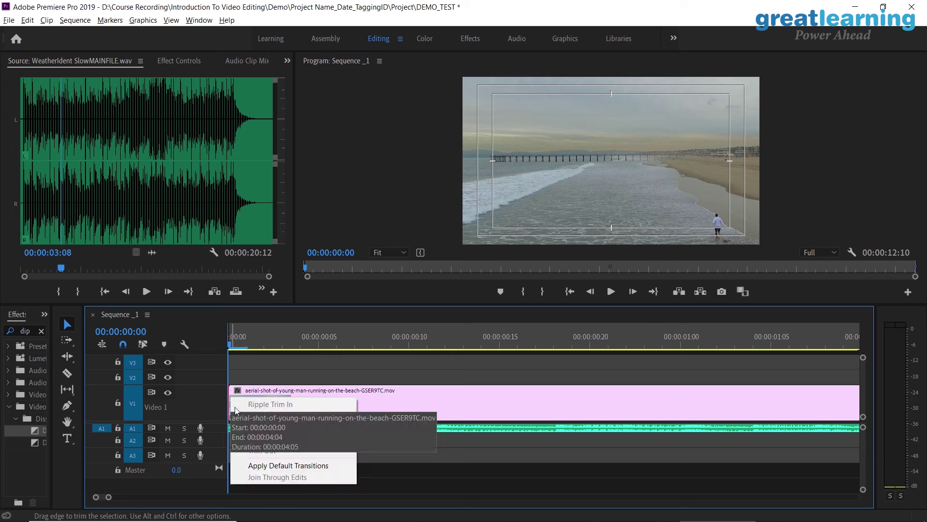
left_click(283, 465)
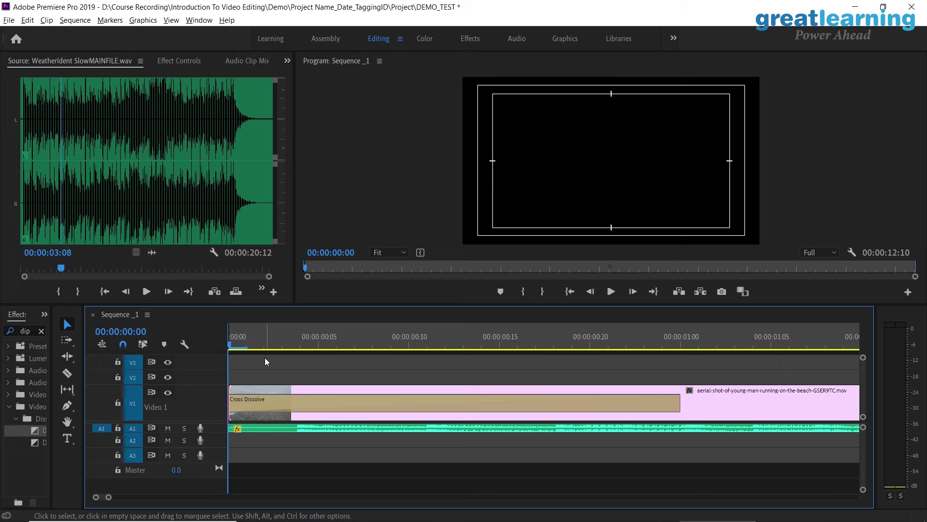
- Play the sequence through, and shorten the opening Cross Dissolve to about 0.7 seconds, checking it by replaying the opening
key("backslash")
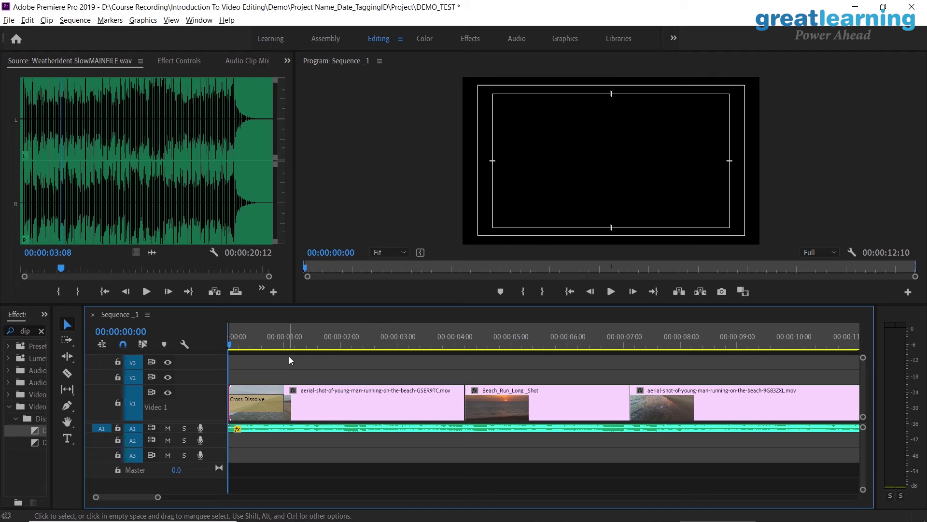
key("space")
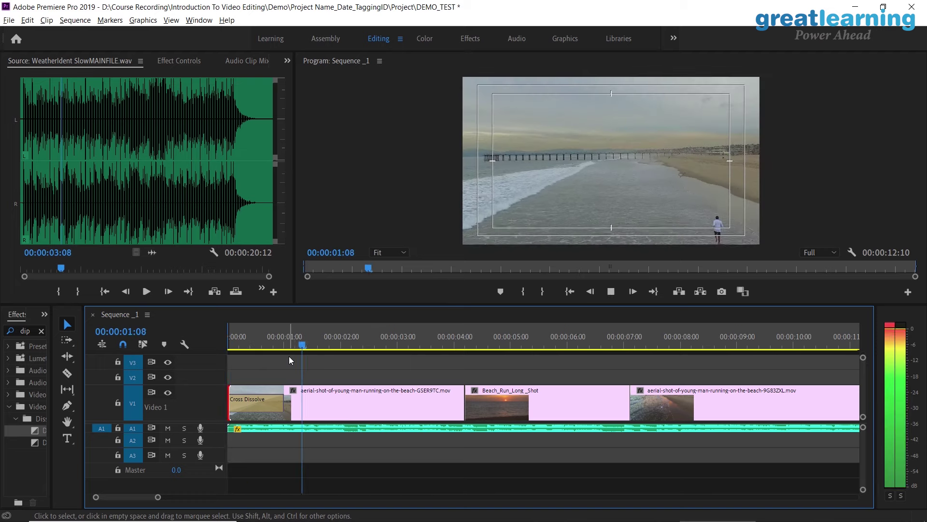
key("Home")
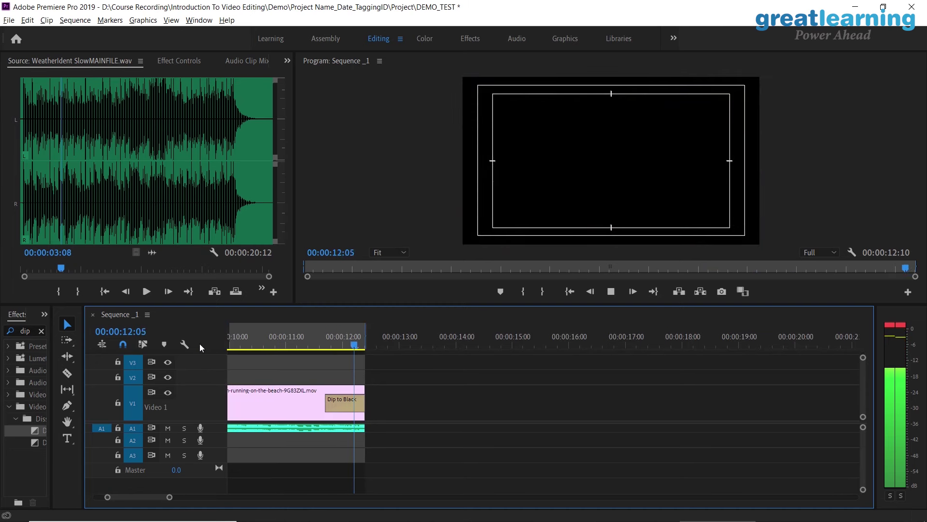
key("Home")
mouse_move(265, 404)
left_mouse_down()
mouse_move(258, 405)
mouse_move(265, 403)
left_mouse_up()
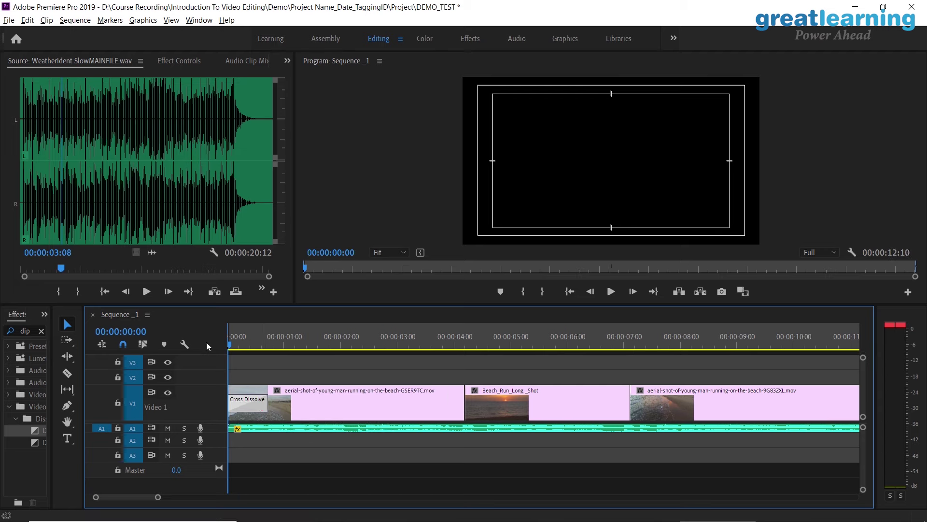
key("space")
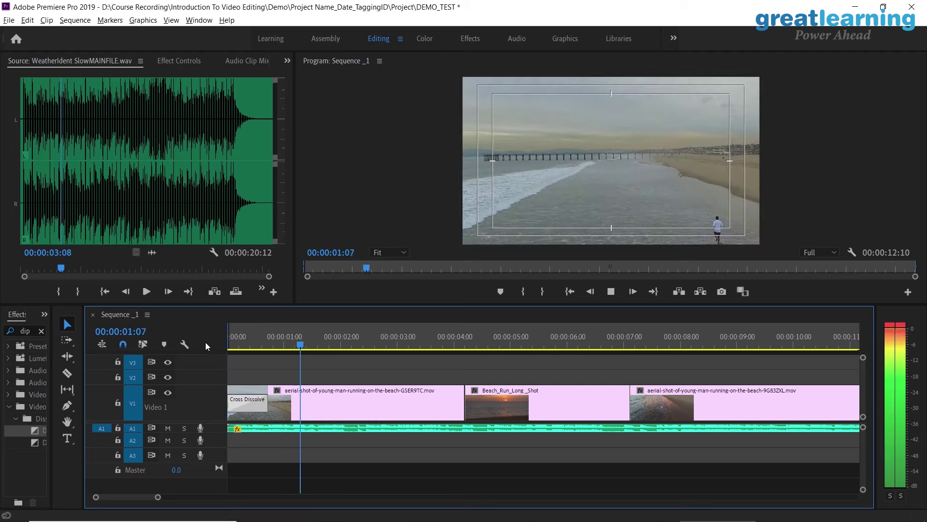
key("space")
key("Home")
- Apply the default Cross Dissolve at the cut between the first clip and Beach_Run_Long_Shot, and play it back from 00:00:03:14
right_click(467, 405)
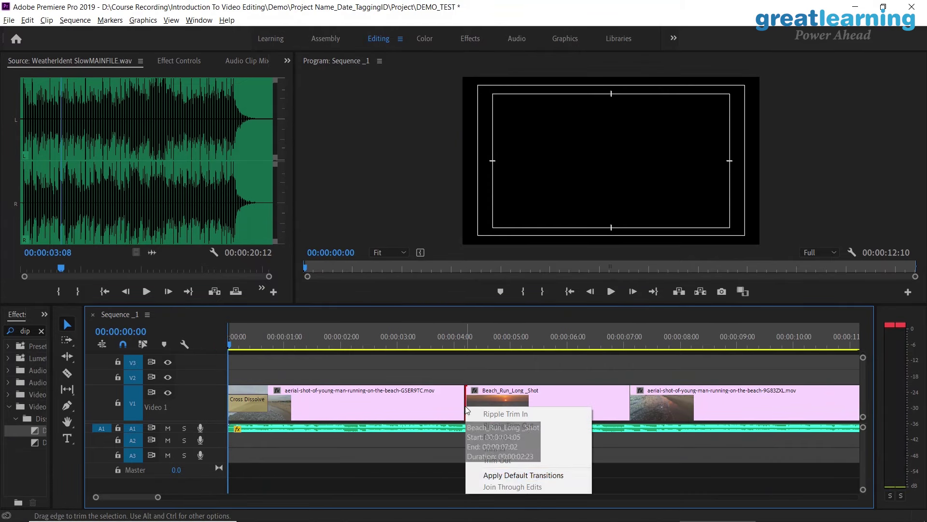
left_click(531, 474)
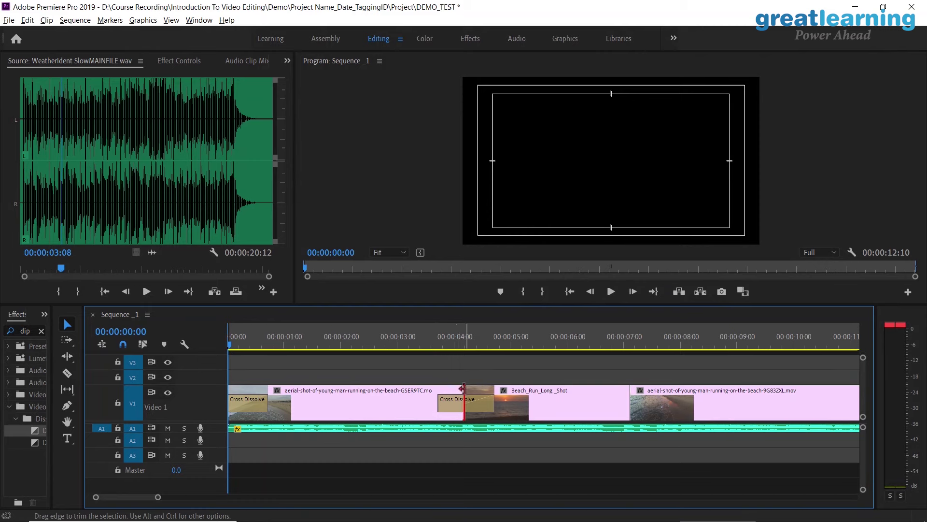
right_click(463, 389)
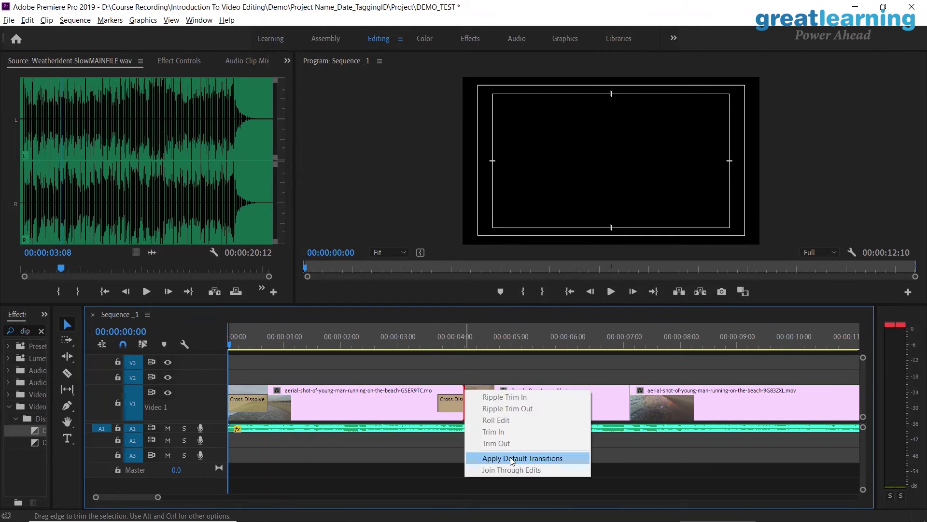
left_click(429, 345)
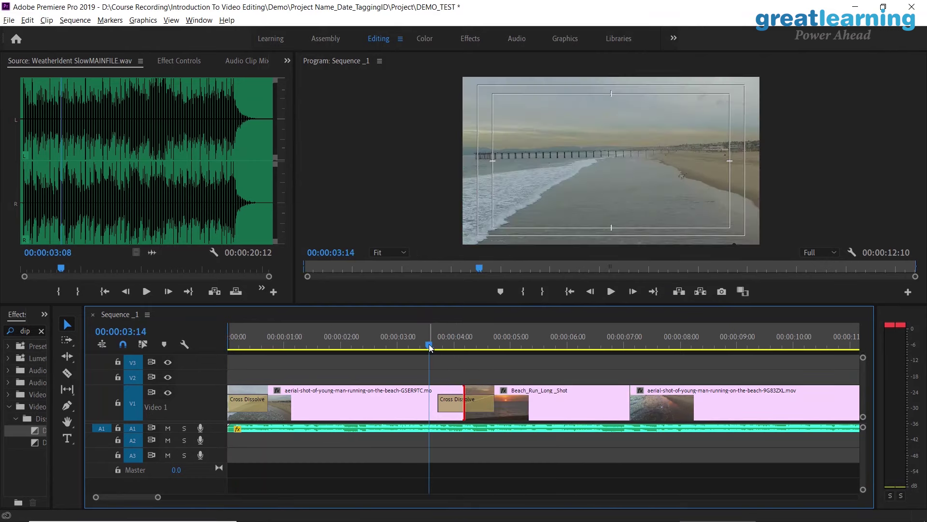
key("space")
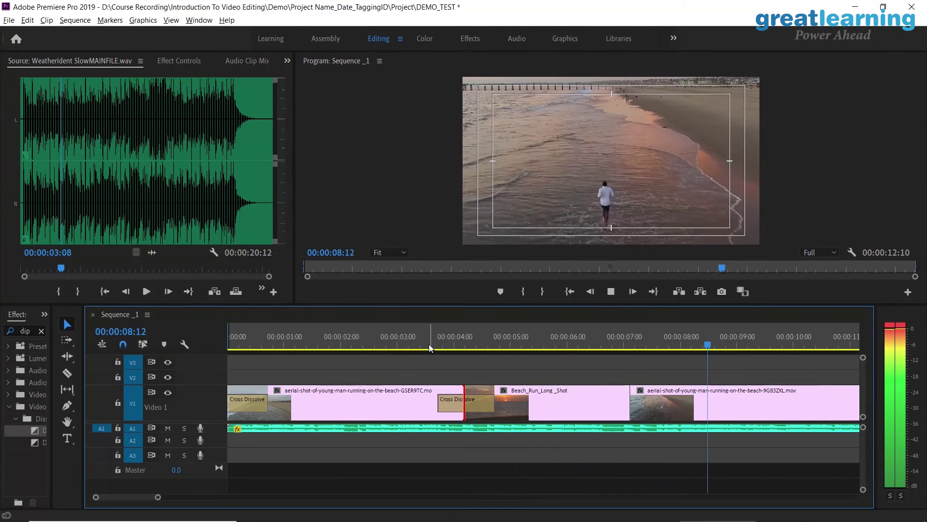
key("space")
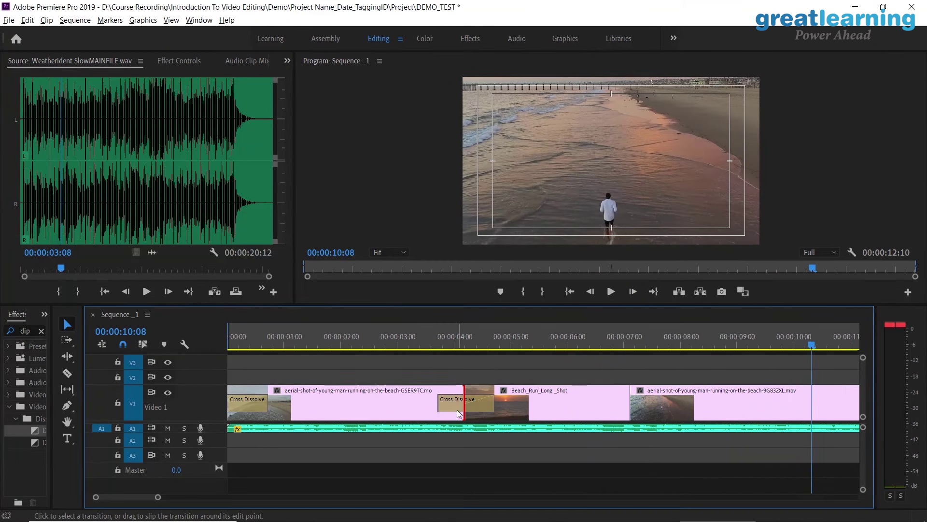
- Clear the Cross Dissolve between the first clip and Beach_Run_Long_Shot, and place the playhead at 00:00:03:24, just before the cut
left_click(462, 407)
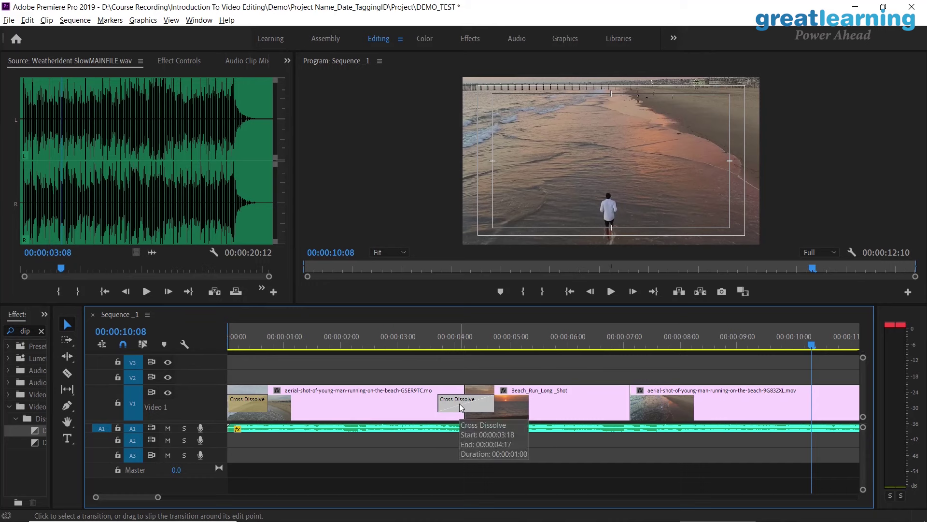
right_click(460, 405)
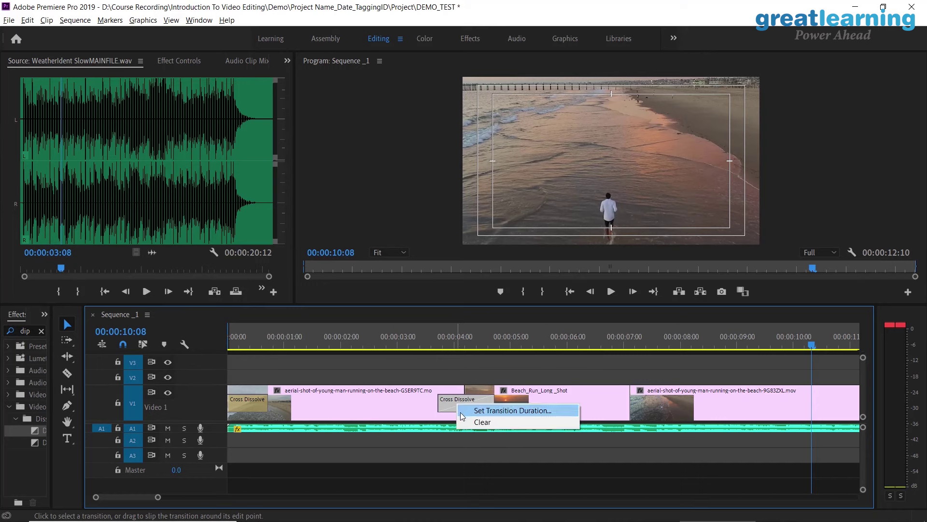
left_click(478, 421)
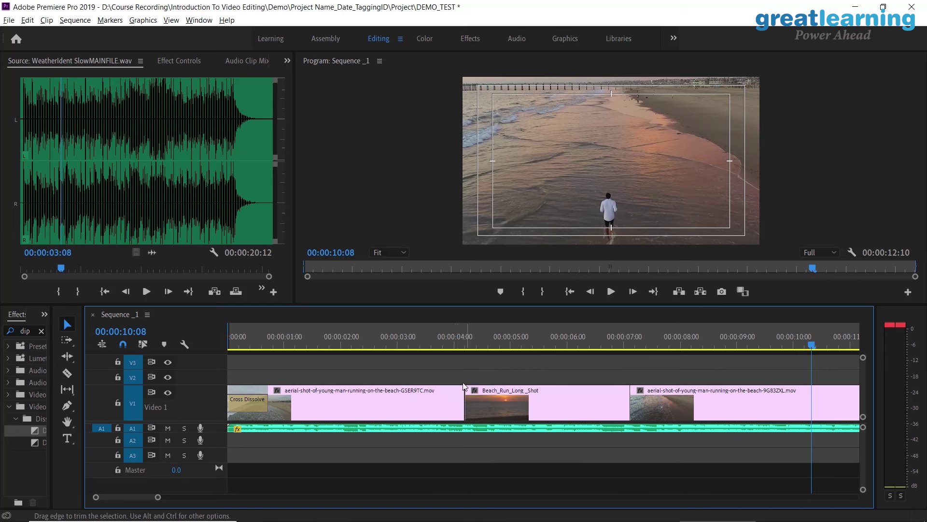
left_click(452, 347)
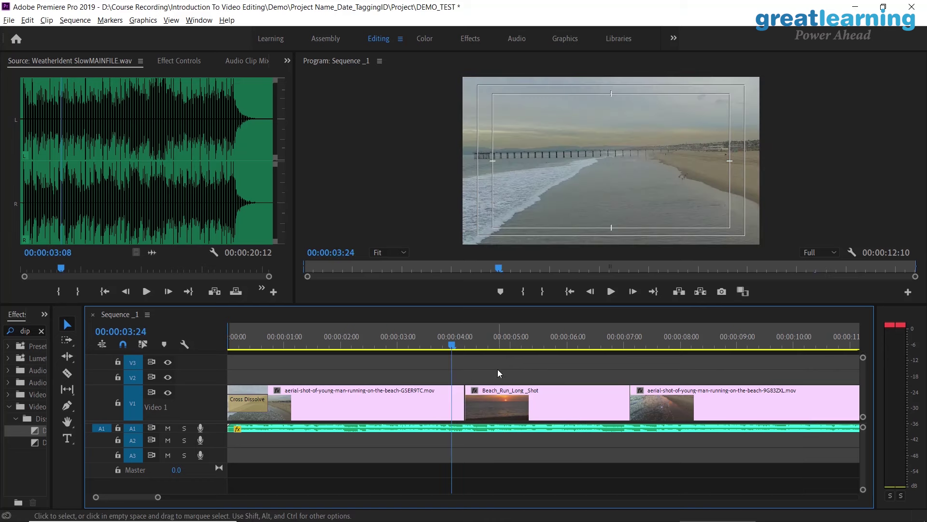
- Expand the Audio 1 track so the music waveform and its volume keyframes can be read across the whole sequence
left_click_drag(223, 434, 216, 463)
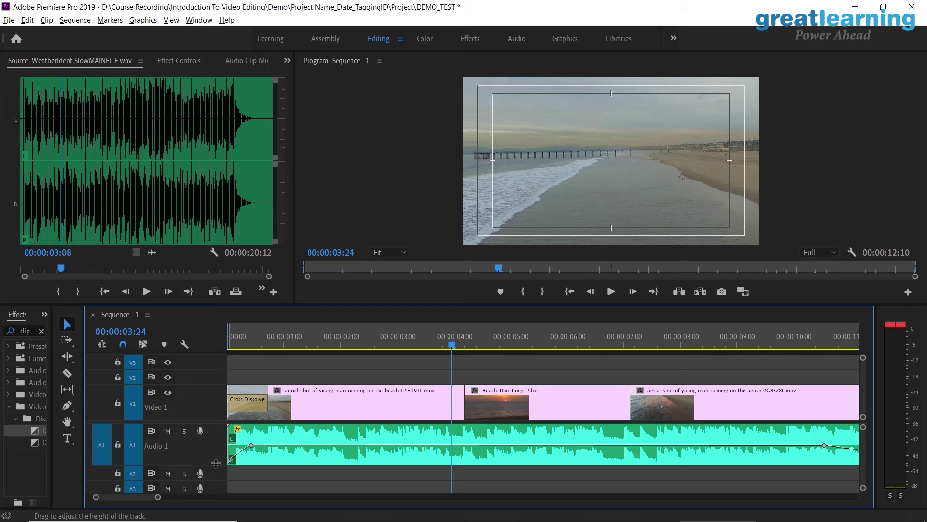
key("minus")
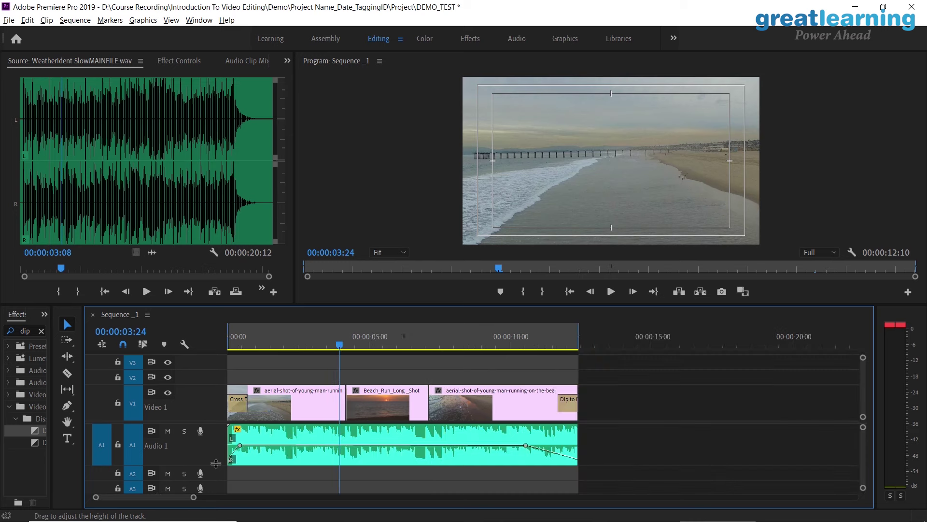
key("ctrl+s")
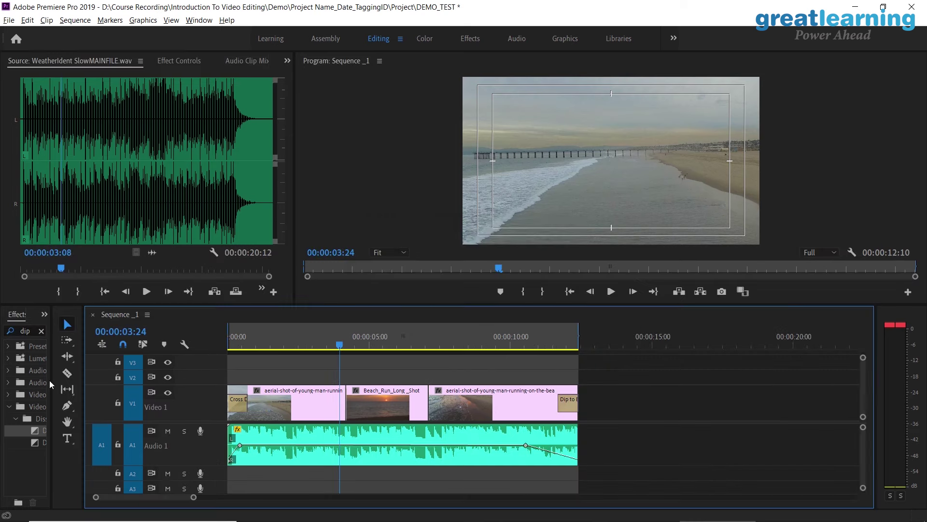
- Return the playhead to 00:00:00:00 and enlarge the Effects panel in width and height
left_click_drag(50, 385, 157, 382)
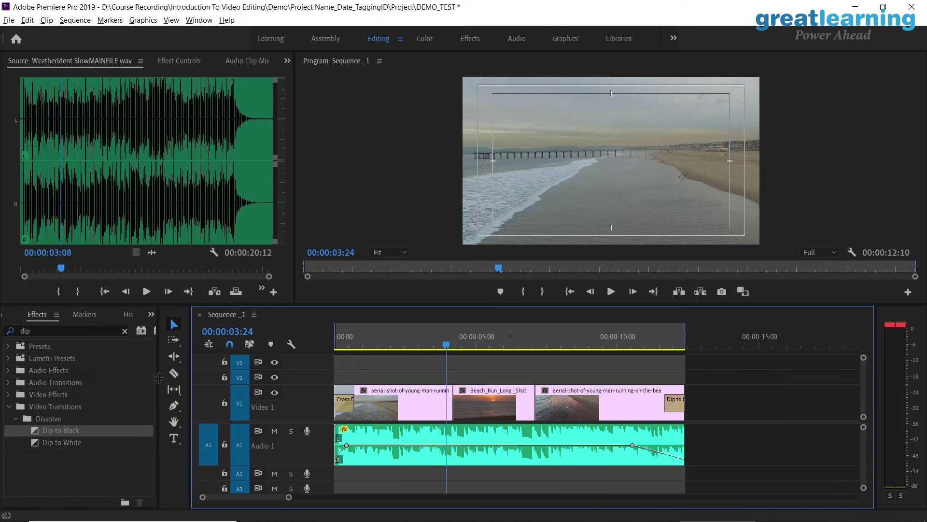
key("Up")
key("Up")
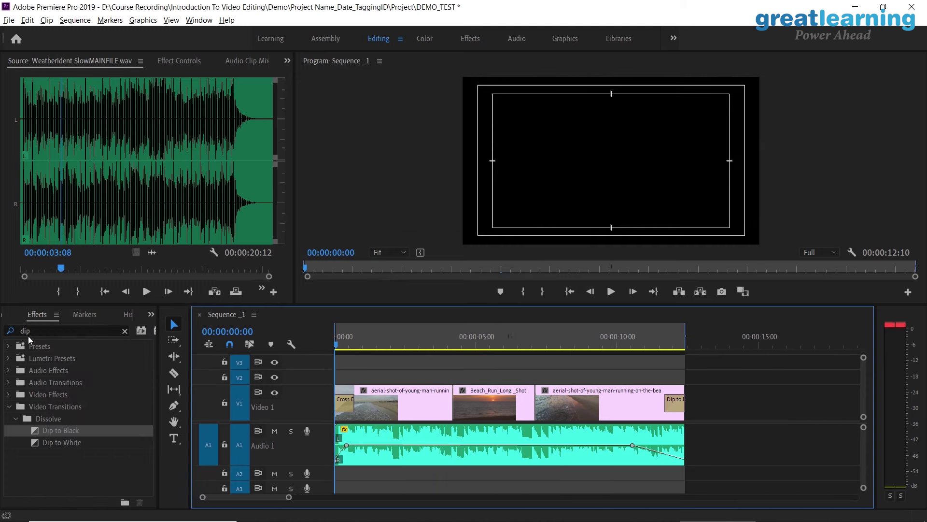
left_click_drag(158, 394, 352, 397)
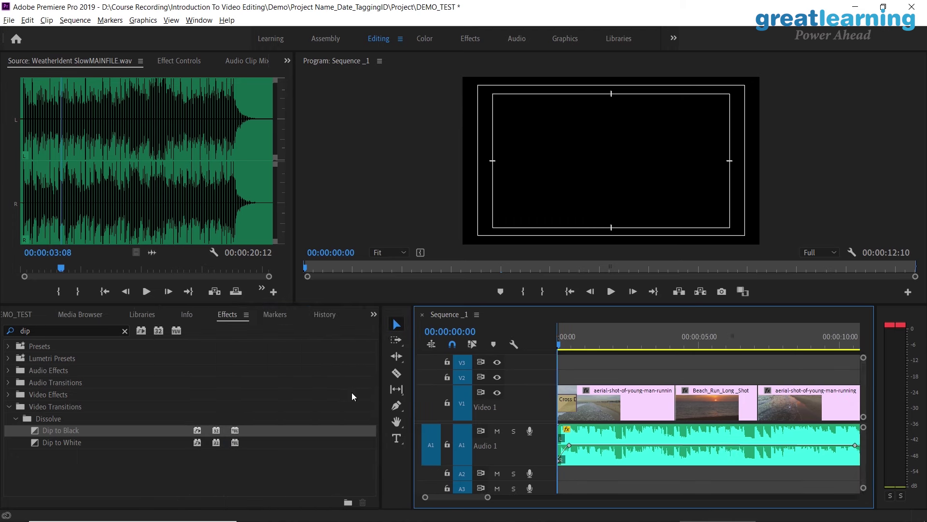
left_click(126, 313)
left_click(81, 316)
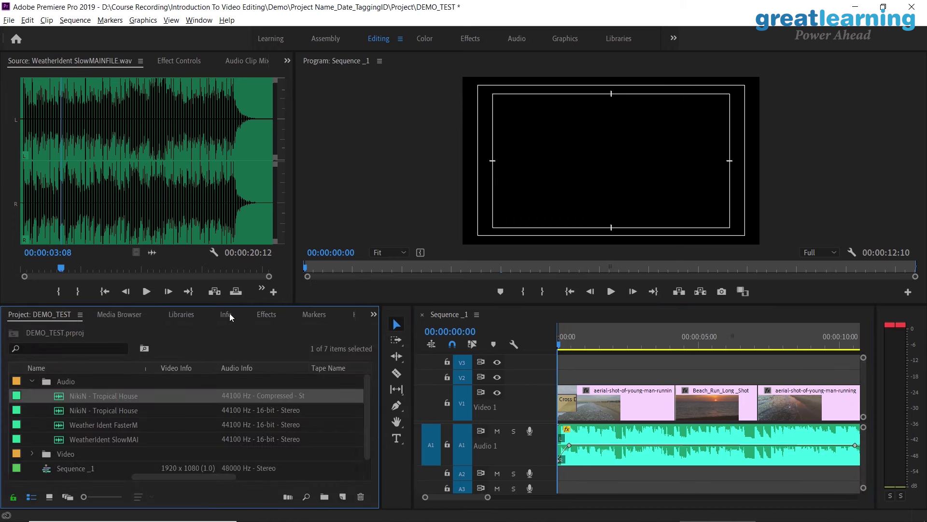
left_click(267, 315)
left_click_drag(269, 305, 269, 230)
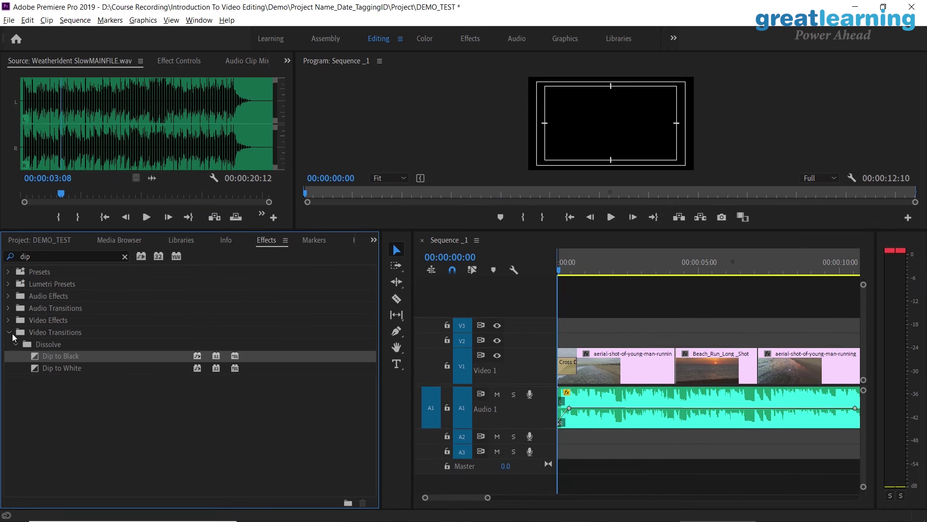
- Clear the "dip" search from the effects list and expand the Video Effects folder
left_click(63, 257)
key("BackSpace")
key("BackSpace")
key("BackSpace")
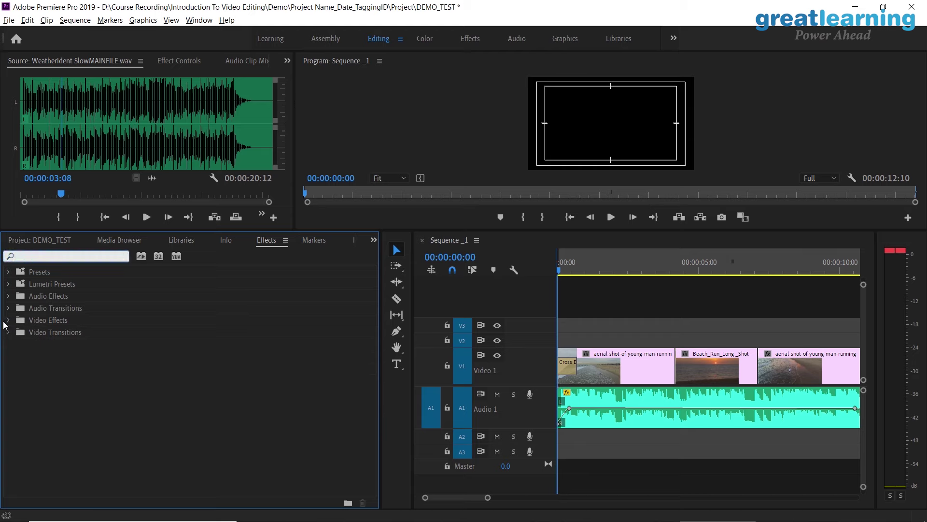
left_click(8, 320)
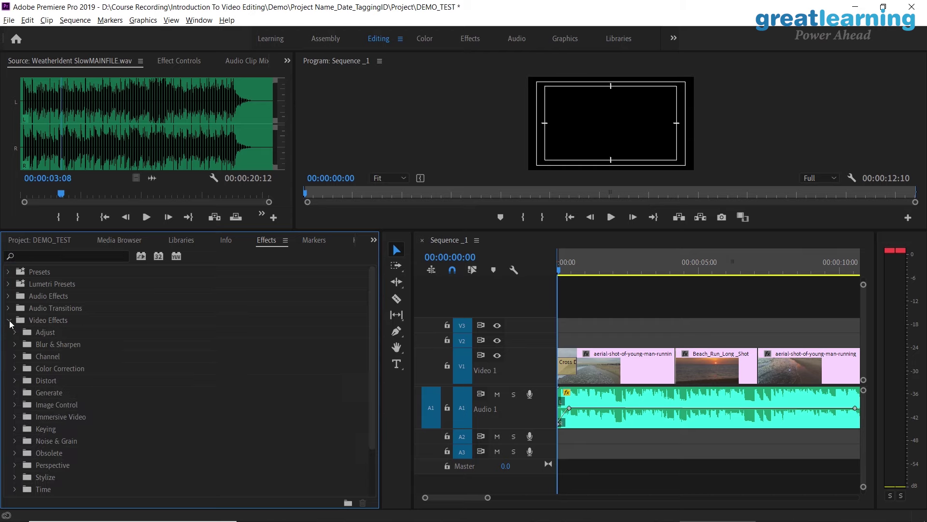
- Examine the categories under Video Effects and Video Transitions, and collapse the Video Effects folder
left_click(54, 346)
left_click(54, 357)
scroll(54, 358, "down", 1)
left_click(57, 356)
scroll(57, 356, "down", 1)
left_click(56, 349)
left_click(57, 360)
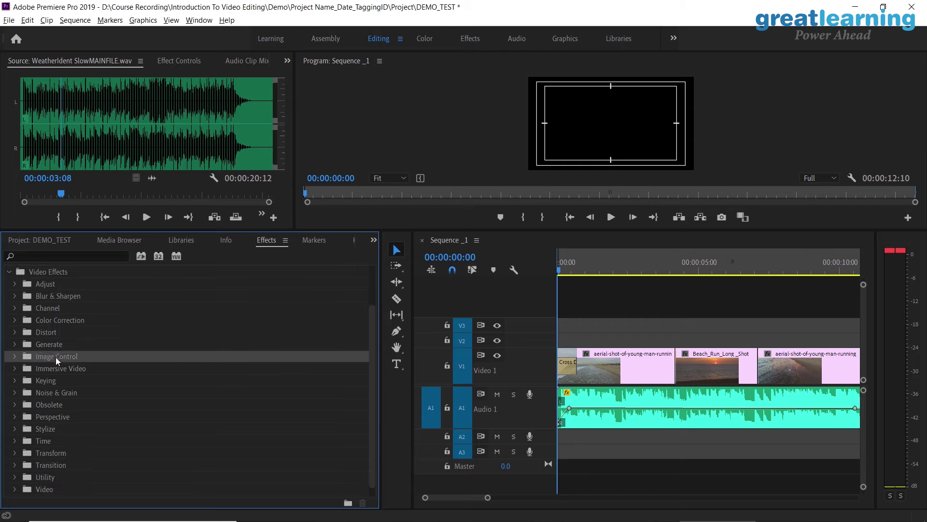
scroll(57, 360, "down", 1)
left_click(8, 491)
scroll(88, 465, "down", 4)
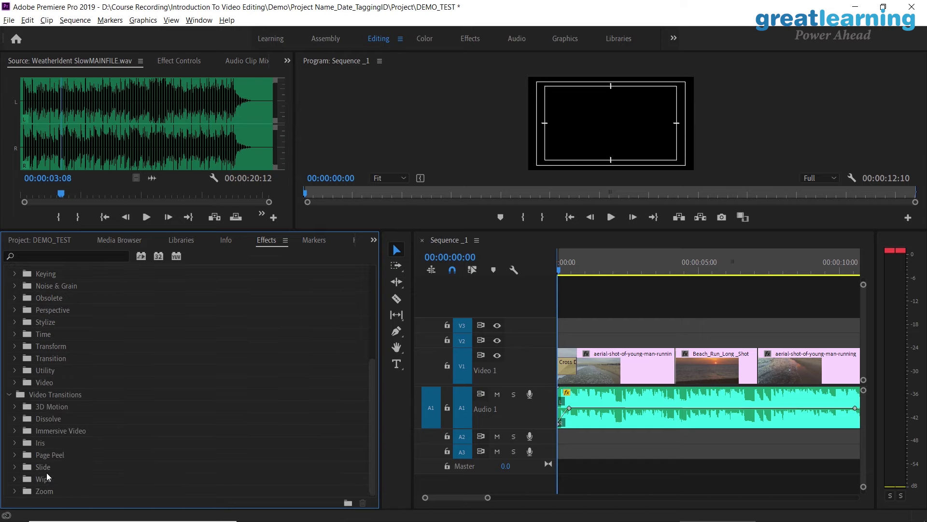
scroll(56, 468, "up", 6)
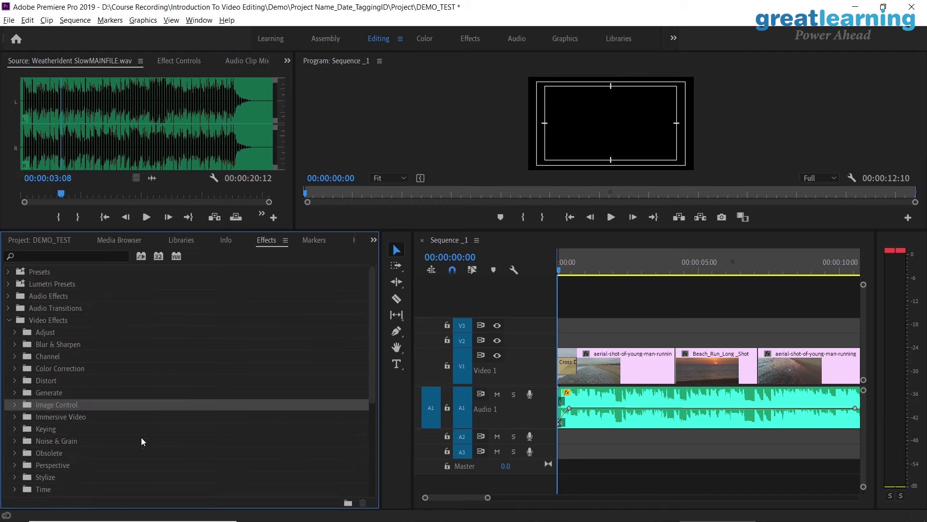
left_click(9, 321)
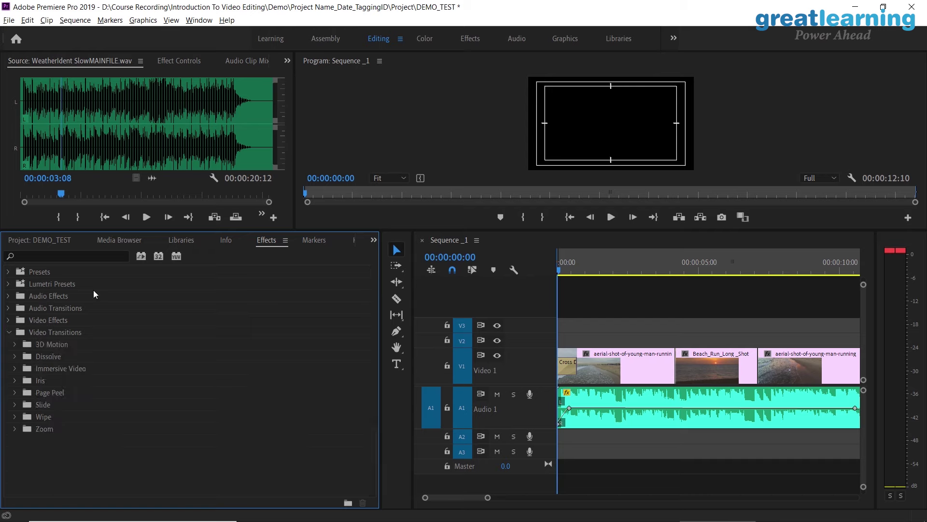
- Examine the Audio Effects list, including DeReverb, the Graphic Equalizers, Highpass, Lowpass and Vocal Enhancer, and collapse the folder
left_click(11, 299)
scroll(53, 335, "down", 3)
scroll(53, 338, "down", 4)
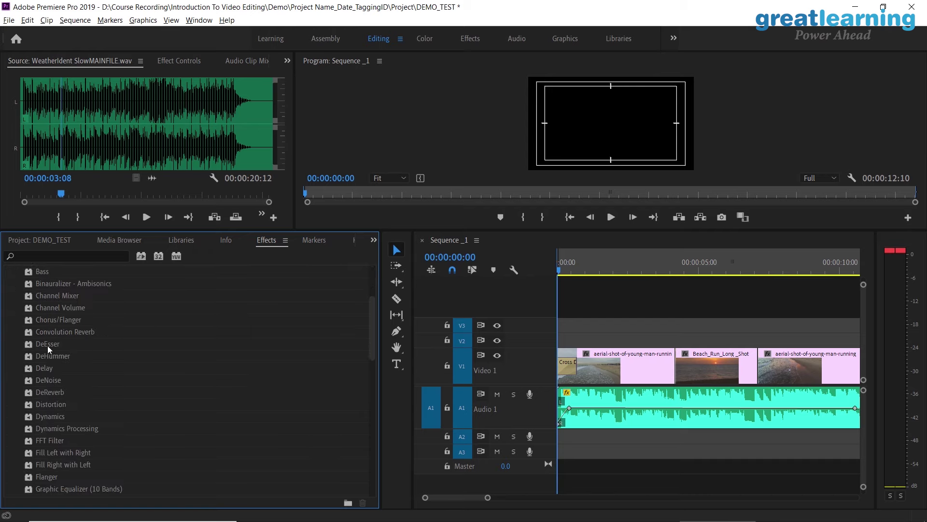
left_click(43, 381)
scroll(55, 362, "down", 3)
scroll(60, 360, "down", 1)
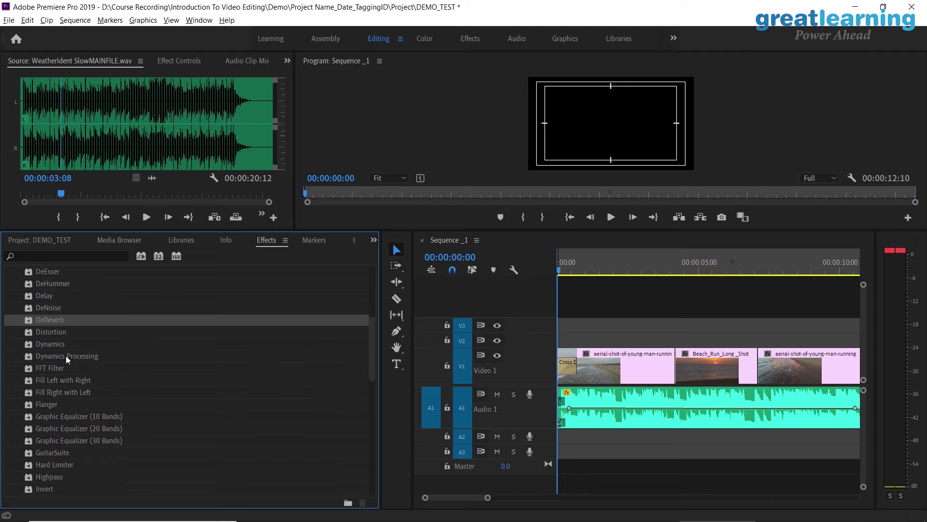
scroll(68, 435, "down", 2)
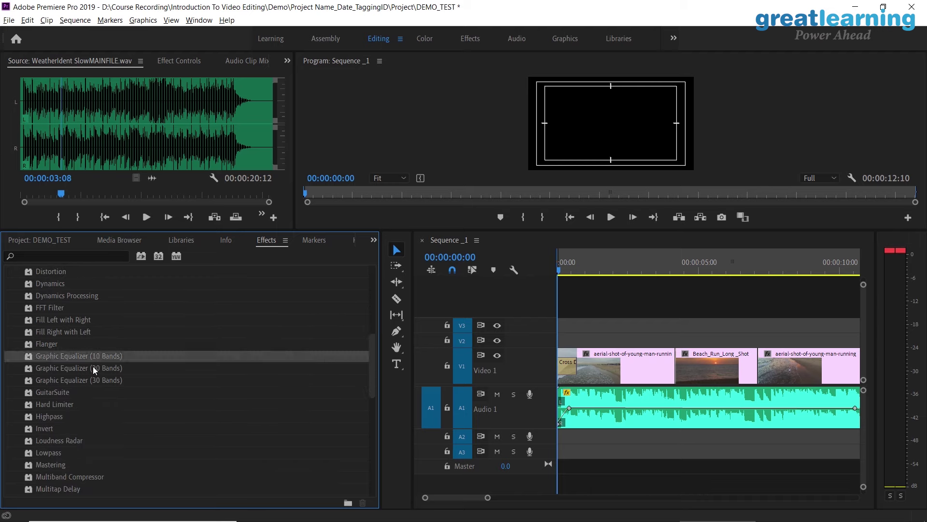
left_click(92, 369)
left_click(94, 383)
scroll(89, 413, "down", 3)
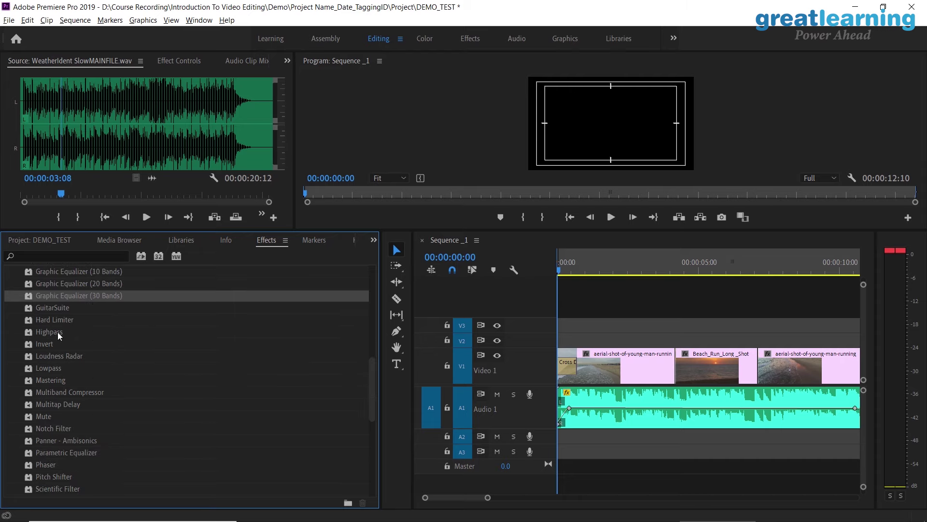
left_click(59, 369)
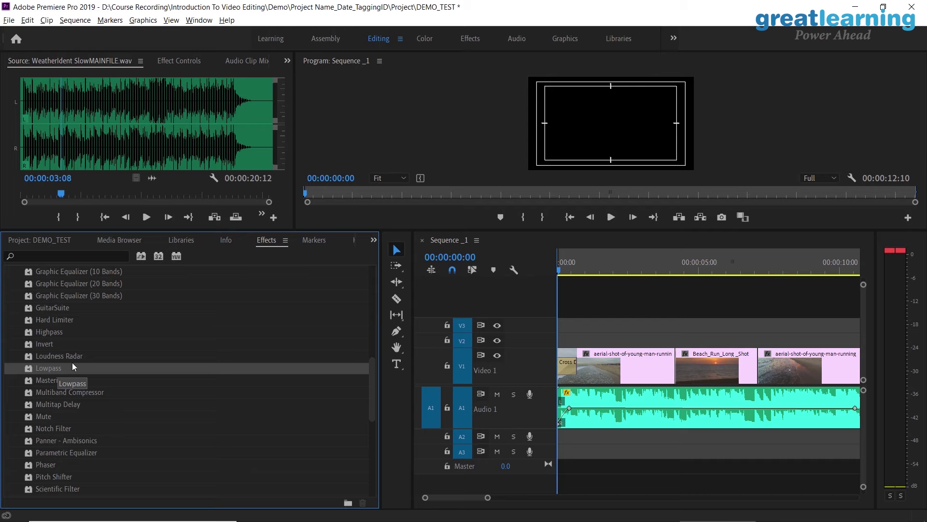
scroll(73, 367, "down", 1)
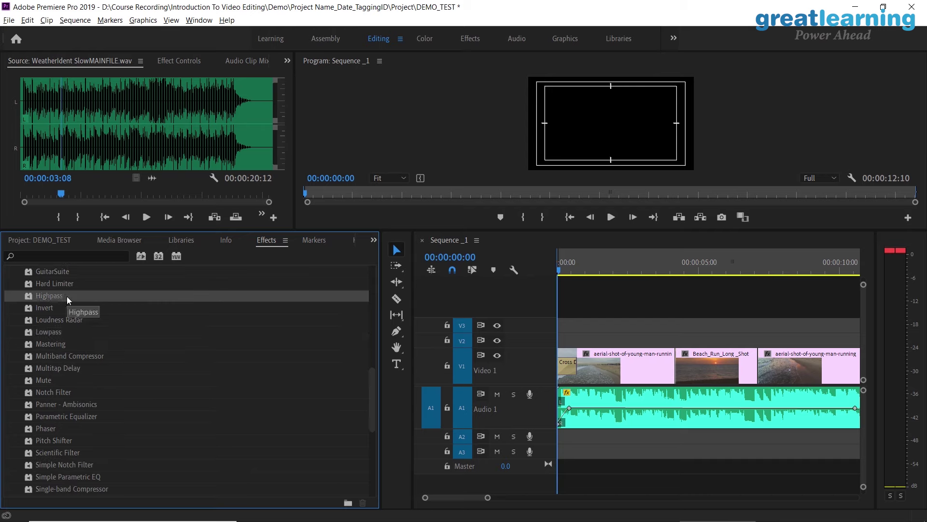
scroll(97, 357, "down", 4)
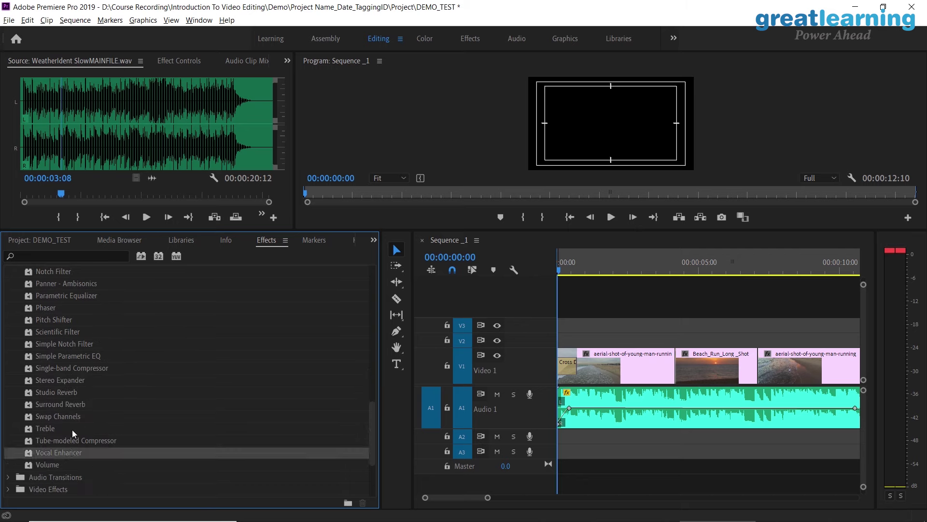
scroll(37, 371, "up", 3)
scroll(37, 371, "up", 10)
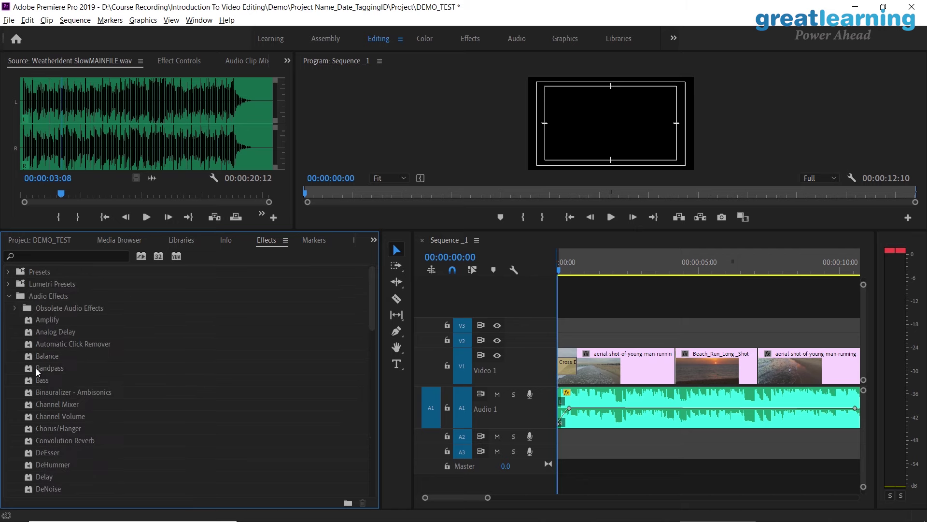
left_click(9, 296)
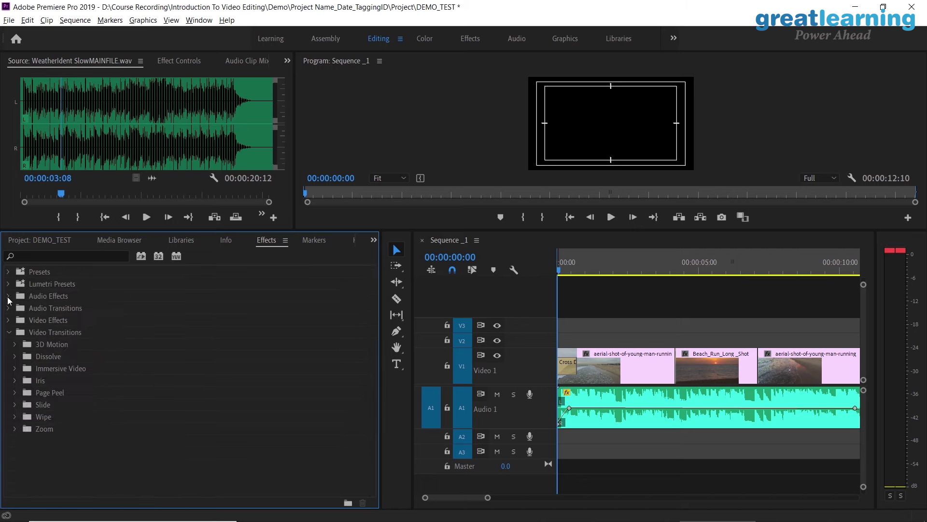
- Collapse the Video Transitions folder, and collapse the Audio bin in the narrowed DEMO_TEST project panel
left_click(9, 333)
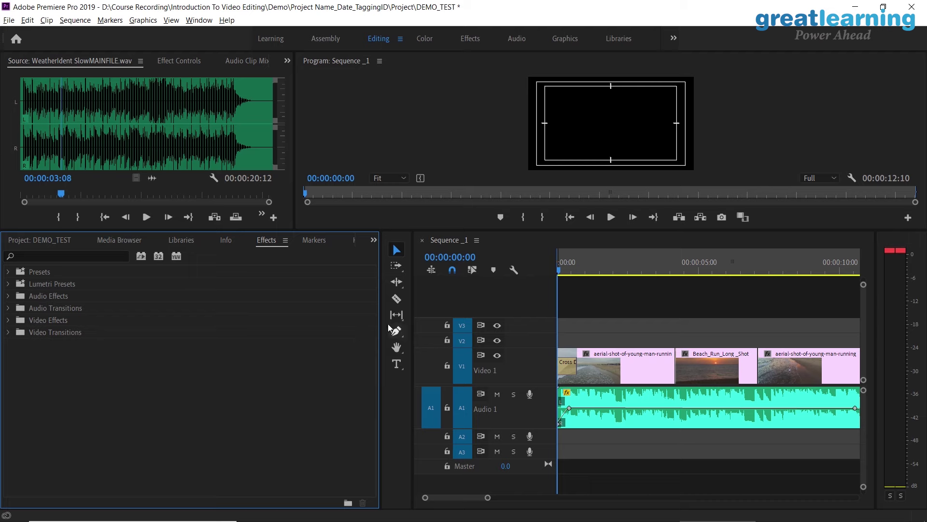
left_click(52, 244)
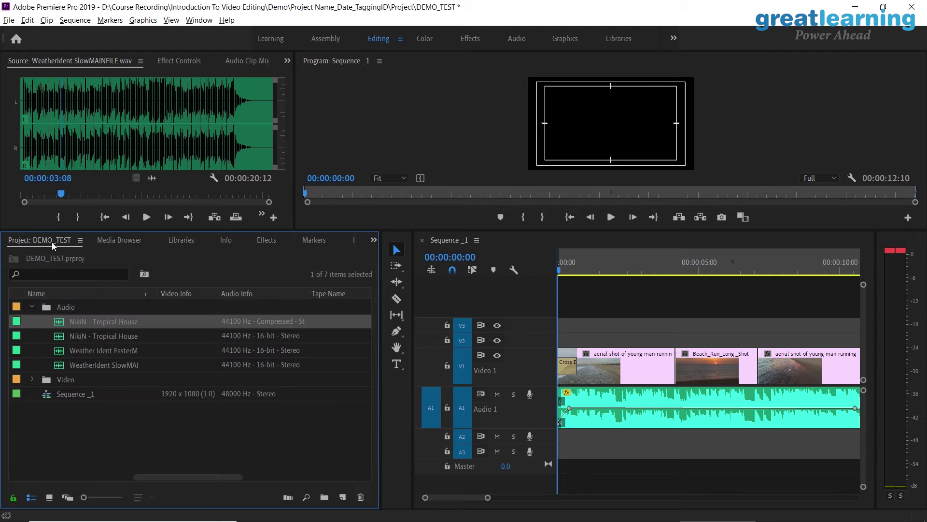
left_click_drag(380, 359, 272, 369)
left_click(32, 306)
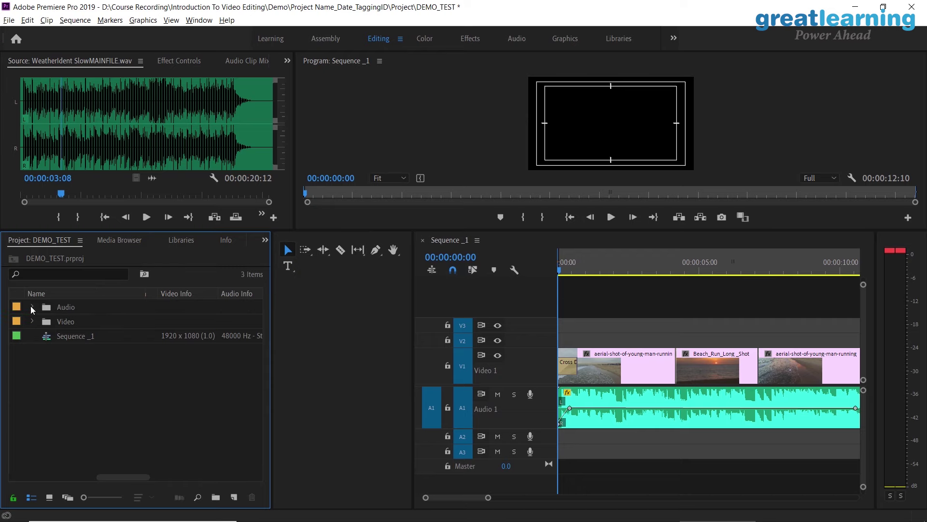
- Widen the timeline beside the project panel and enlarge the Source and Program monitors above it
right_click(65, 399)
left_click(59, 408)
left_click_drag(412, 348, 293, 305)
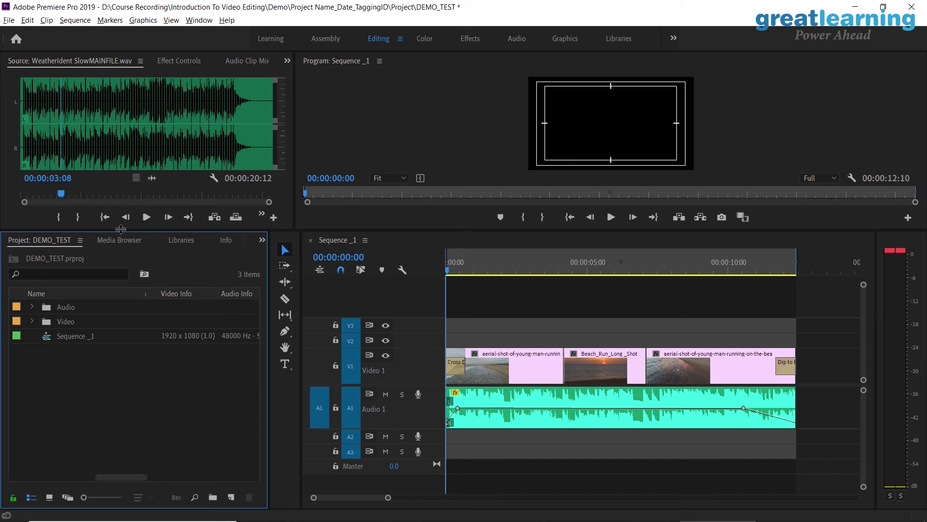
left_click_drag(338, 231, 338, 305)
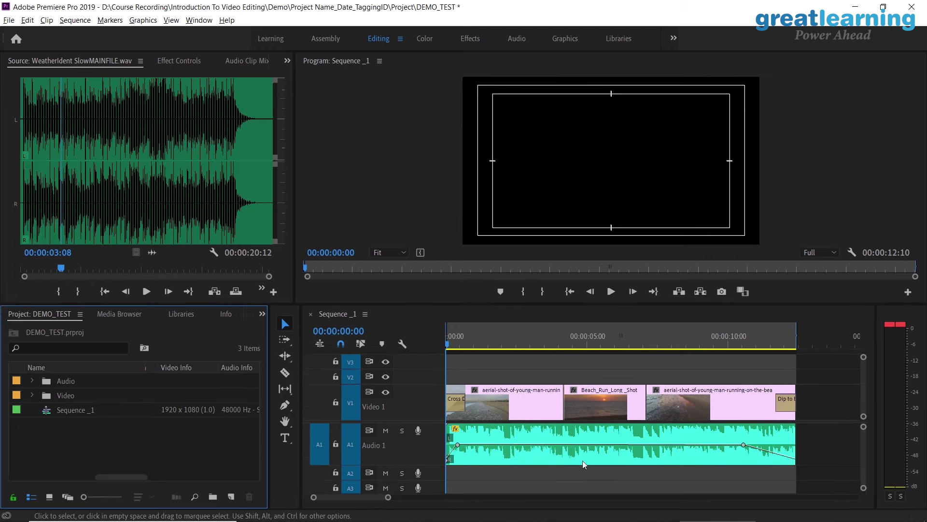
- View the music clip and the first beach clip from the sequence in the Source monitor
double_click(548, 460)
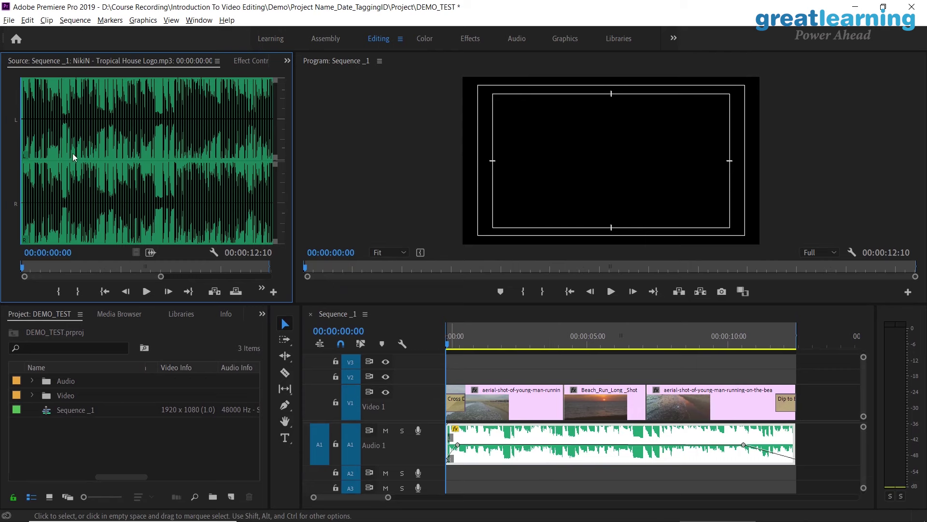
double_click(494, 411)
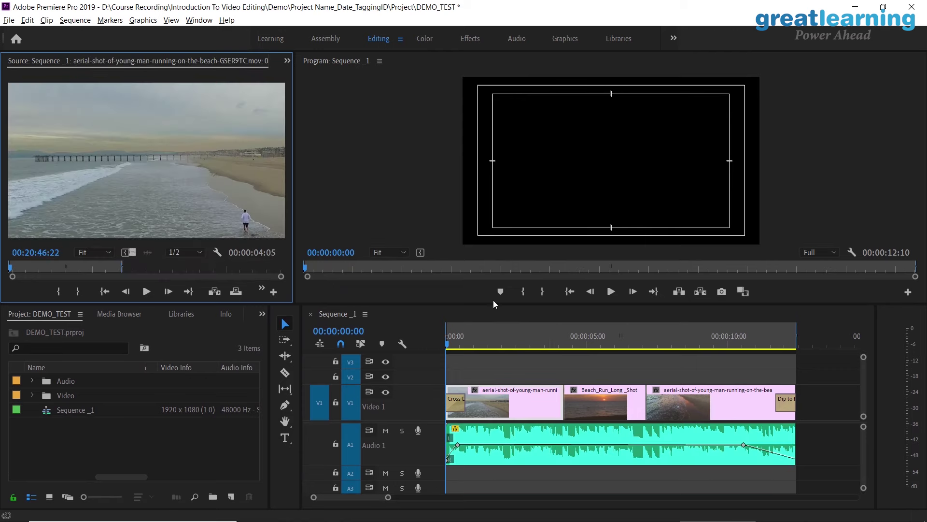
left_click(536, 367)
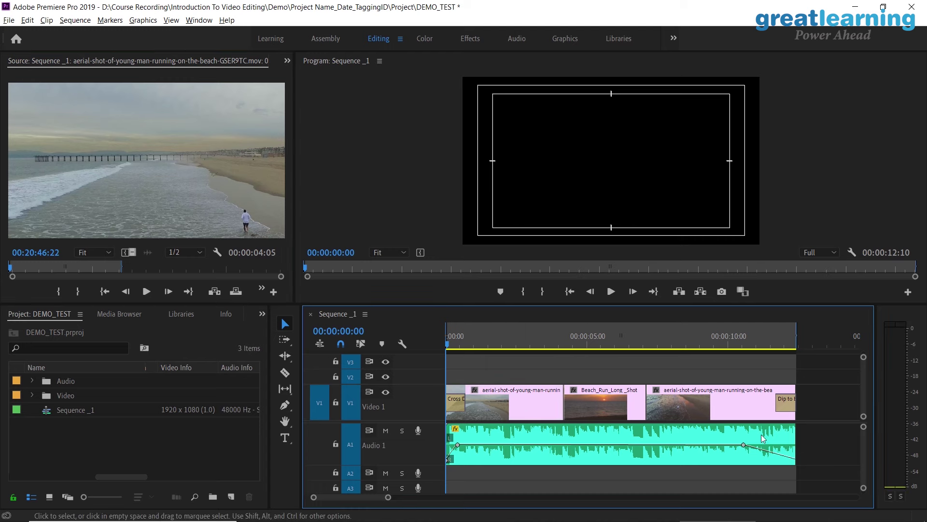
- Play the sequence into Beach_Run_Long_Shot, stop at 00:00:06:07, and show that clip's Effect Controls
key("space")
left_click(582, 339)
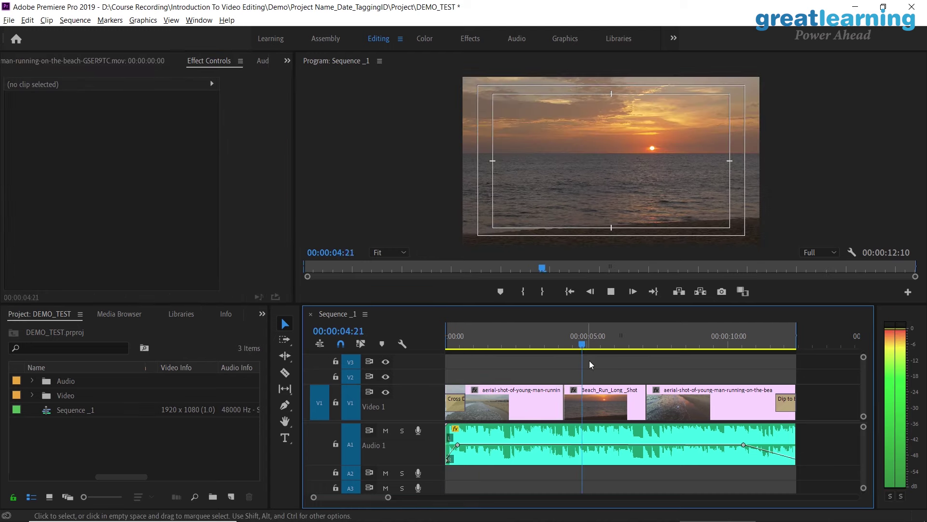
left_click(633, 416)
key("space")
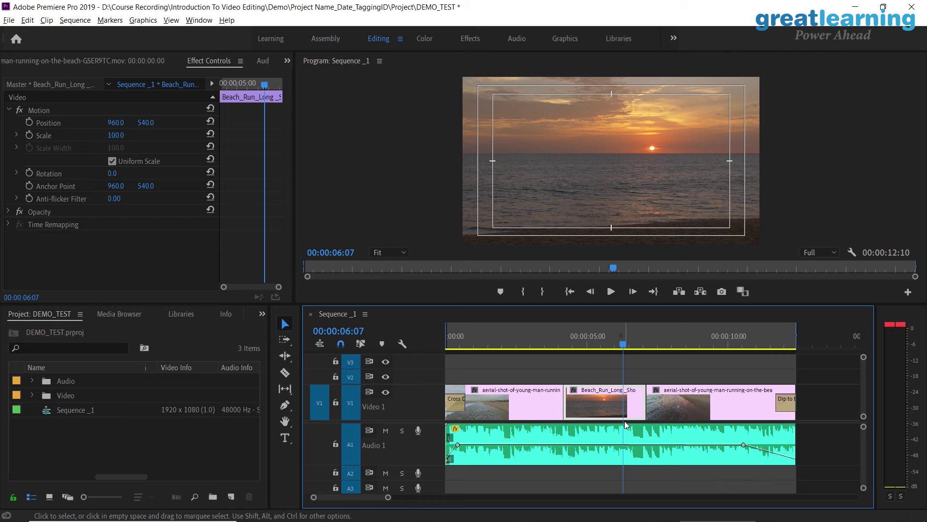
- Keep Beach_Run_Long_Shot selected and place the playhead at its first frame, 00:00:04:05
left_click(206, 274)
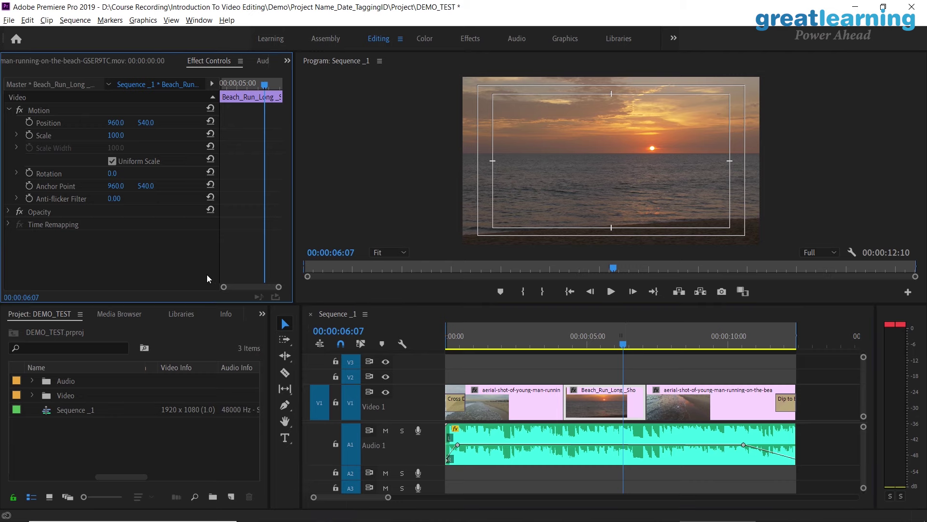
left_click(587, 391)
key("Up")
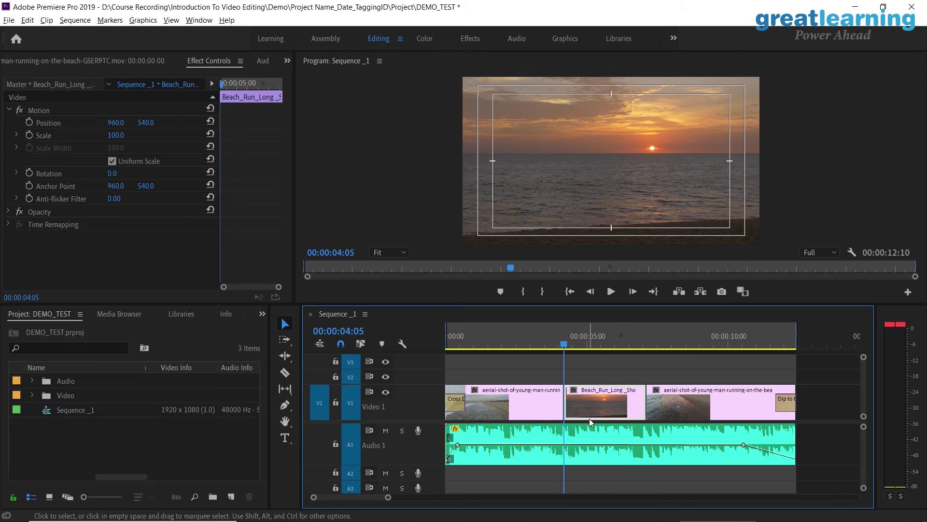
- Enlarge the Effect Controls keyframe area and start keyframing Beach_Run_Long_Shot's Position and Scale at 00:00:04:05
left_click_drag(293, 110, 437, 114)
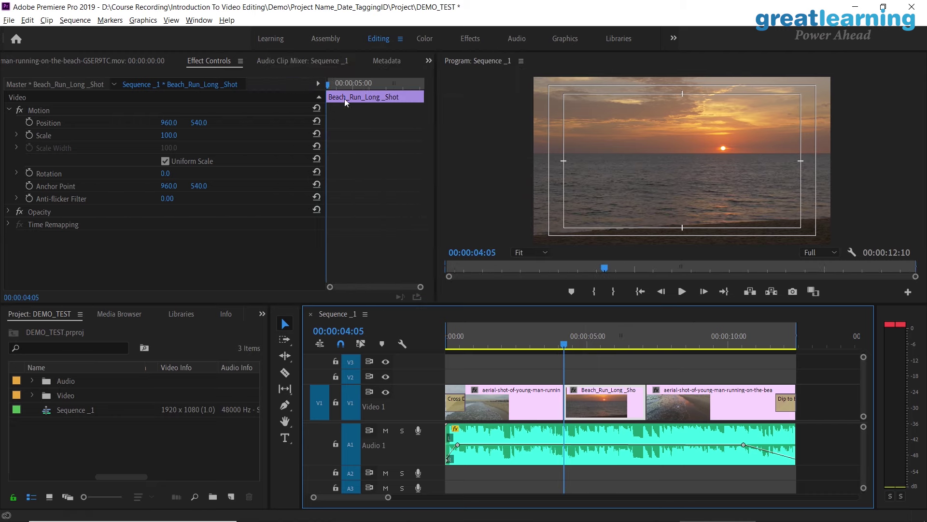
left_click_drag(328, 100, 252, 96)
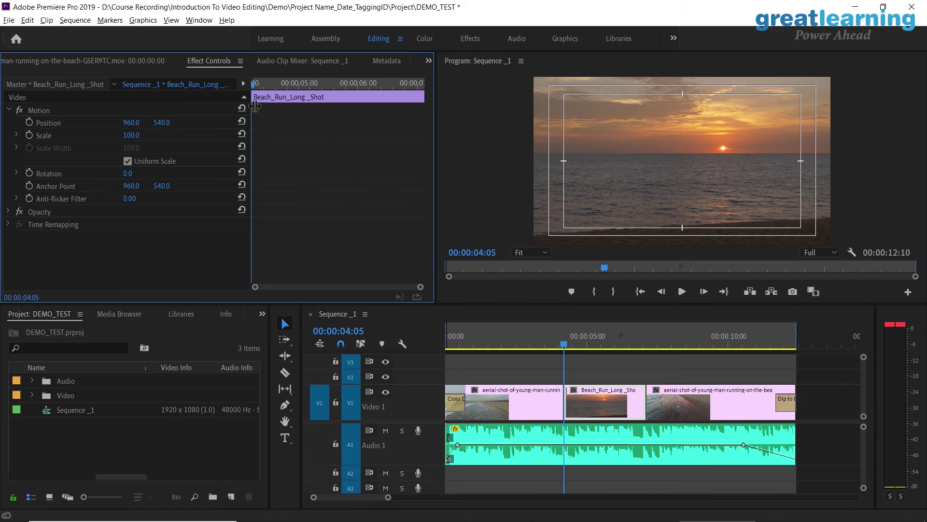
left_click(28, 123)
left_click(30, 136)
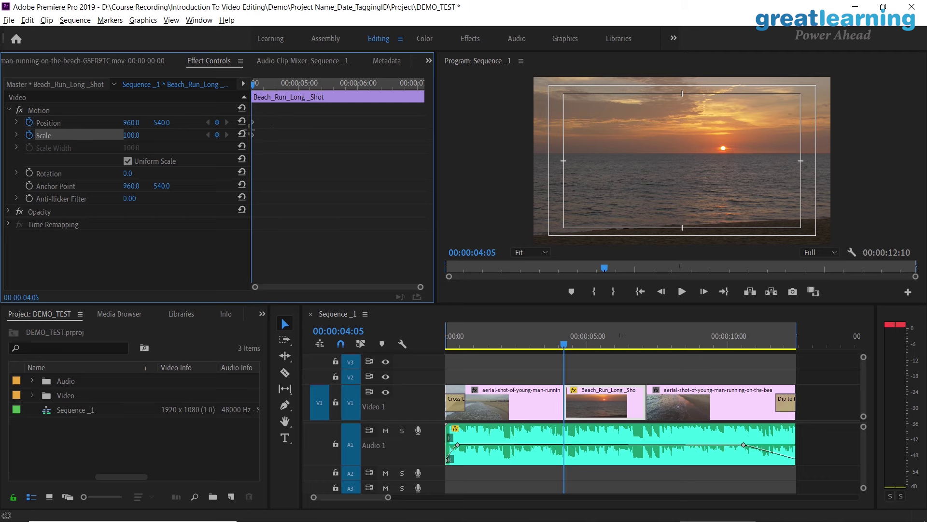
- Try shifting Beach_Run_Long_Shot's Position and Scale keyframes further into the clip, and return them to its first frame
left_click_drag(254, 134, 291, 133)
left_click(16, 134)
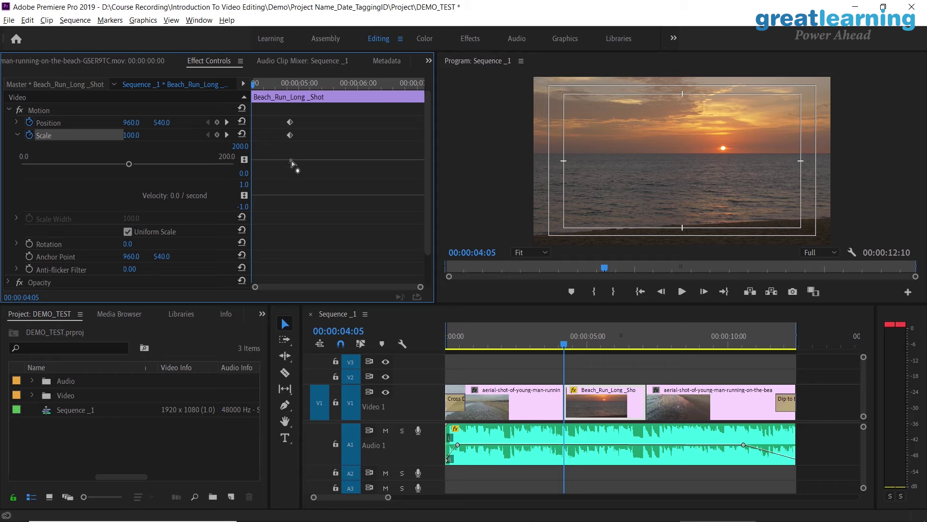
left_click(16, 121)
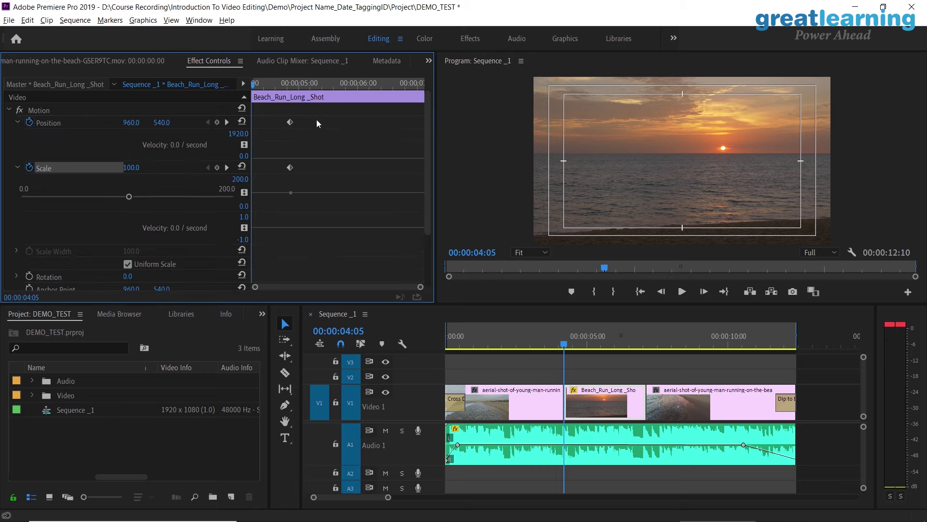
left_click_drag(311, 117, 273, 190)
key("Delete")
left_click(18, 168)
left_click(11, 111)
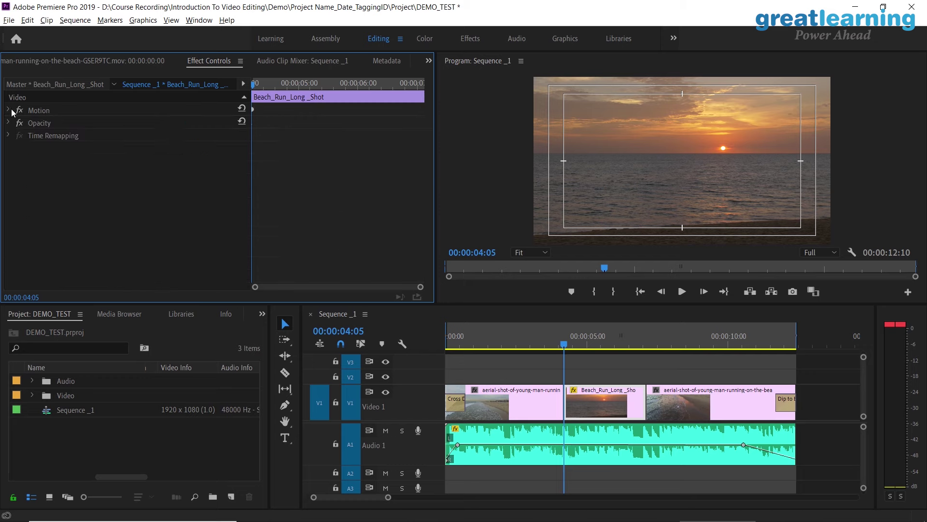
- At 00:00:05:02, set Beach_Run_Long_Shot's Scale to 110 and its horizontal Position to 882
left_click(8, 110)
left_click_drag(129, 173, 138, 169)
left_click(140, 164)
type("110")
key("Return")
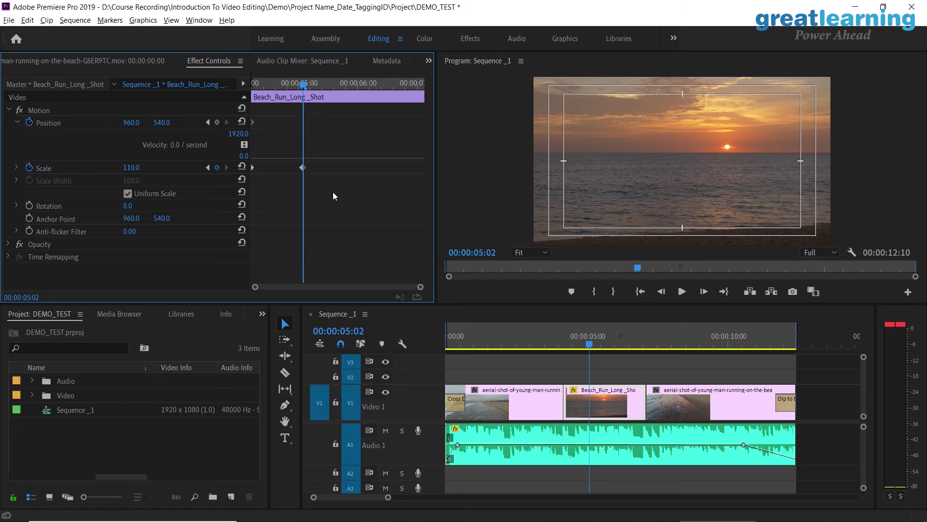
left_click_drag(131, 122, 115, 122)
- Apply Scale to Frame Size to Beach_Run_Long_Shot and move its second pair of Position and Scale keyframes to the clip's end
right_click(595, 406)
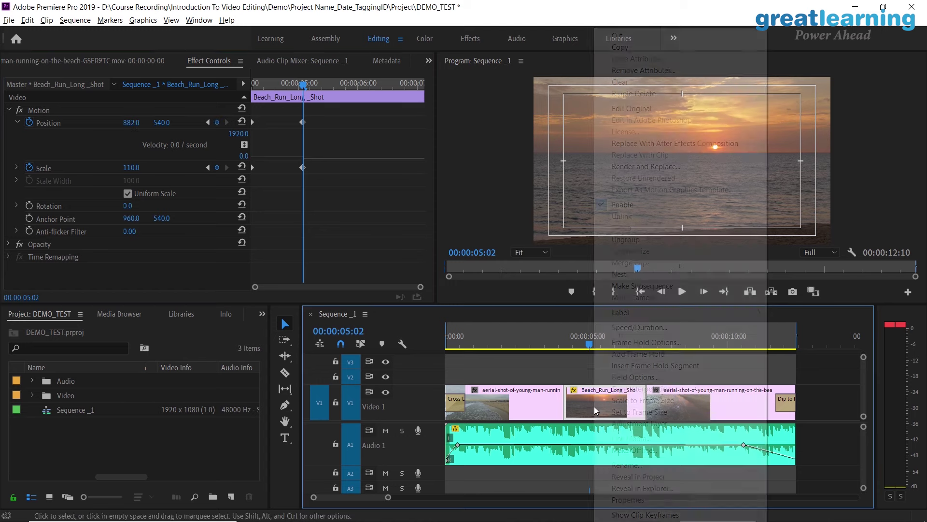
left_click(630, 404)
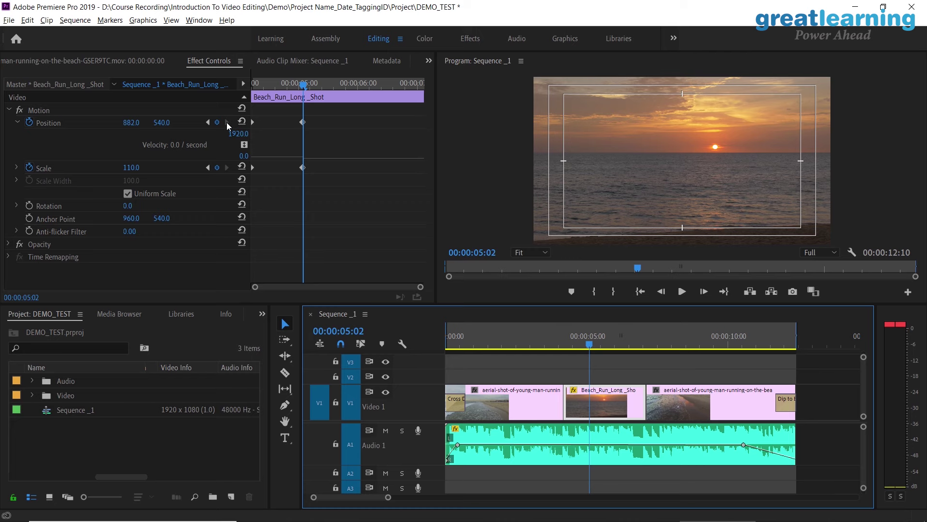
left_click_drag(359, 117, 285, 192)
key("Delete")
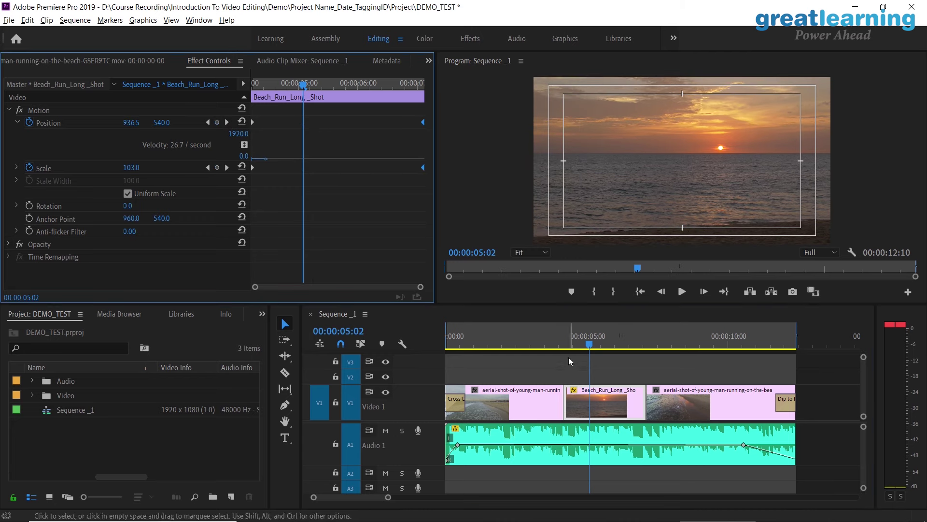
- Apply Scale to Frame Size to the first aerial beach clip in the sequence
left_click(556, 368)
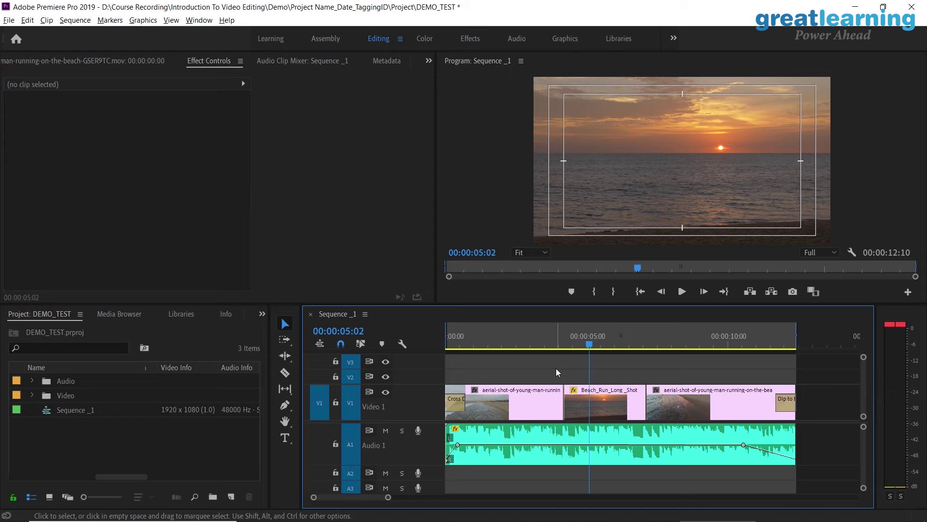
left_click(523, 347)
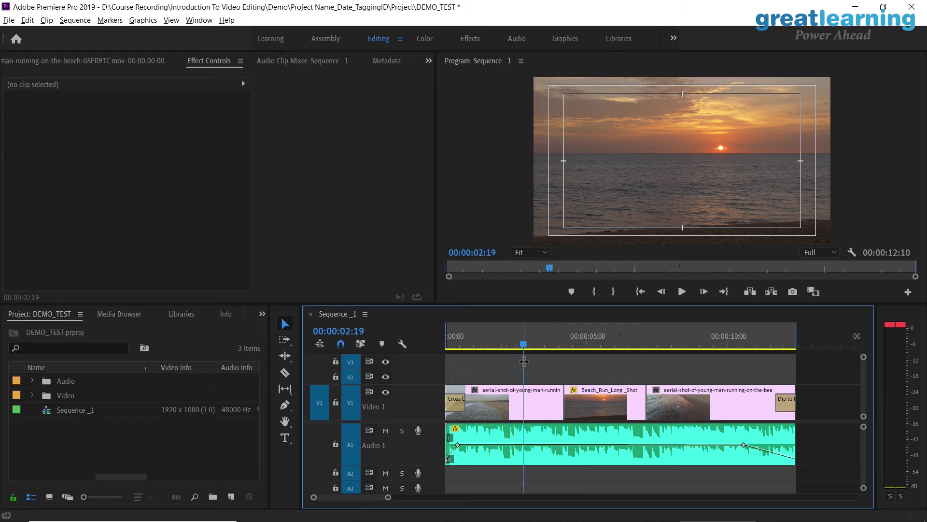
left_click(523, 405)
right_click(522, 405)
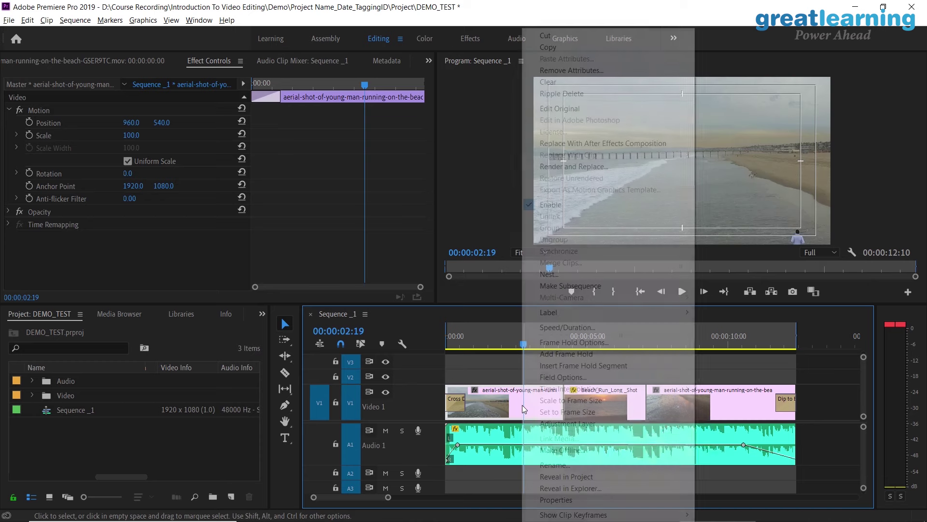
left_click(561, 402)
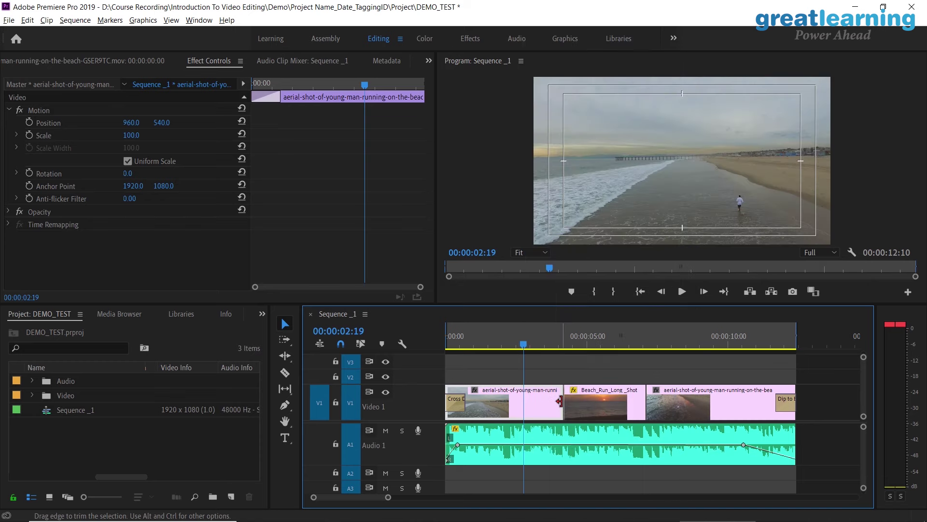
- Play the sequence from its start to 00:00:07:22 and apply Scale to Frame Size to the last aerial clip
left_click_drag(517, 340, 428, 346)
key("space")
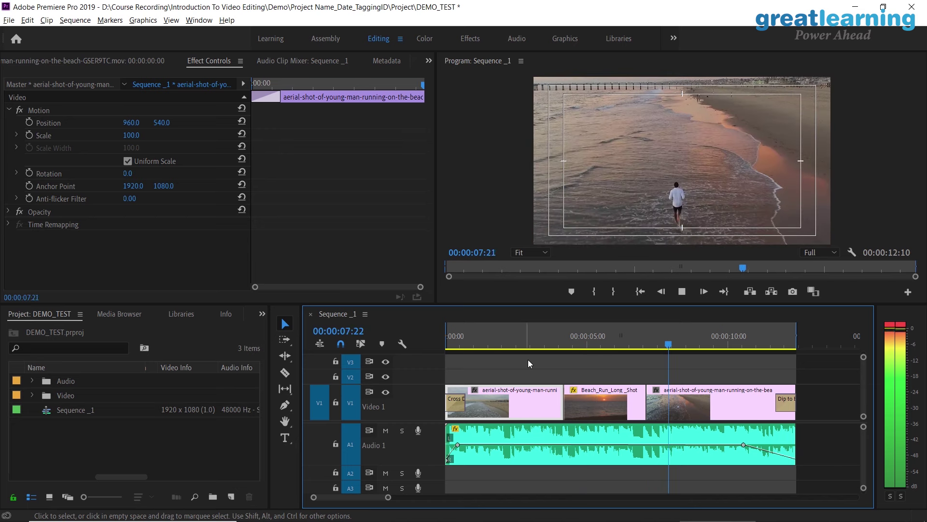
key("space")
left_click(705, 403)
right_click(705, 403)
left_click(773, 401)
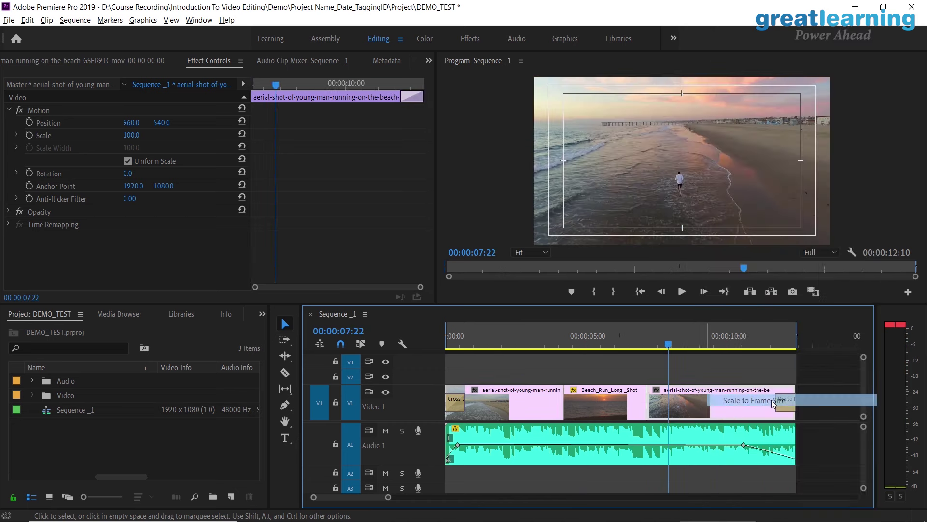
- Replay the last clip and scrub through Beach_Run_Long_Shot's Position and Scale animation
key("Up")
key("space")
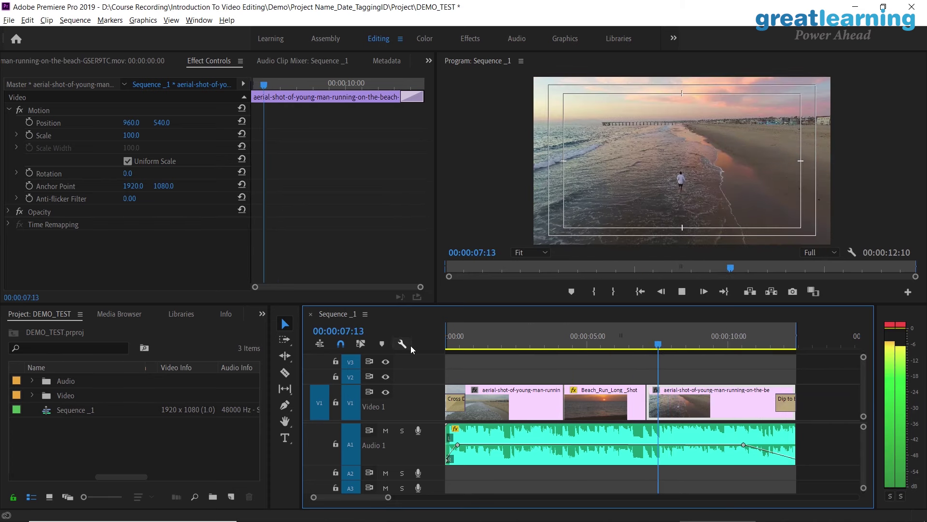
left_click_drag(586, 333, 602, 351)
left_click(601, 399)
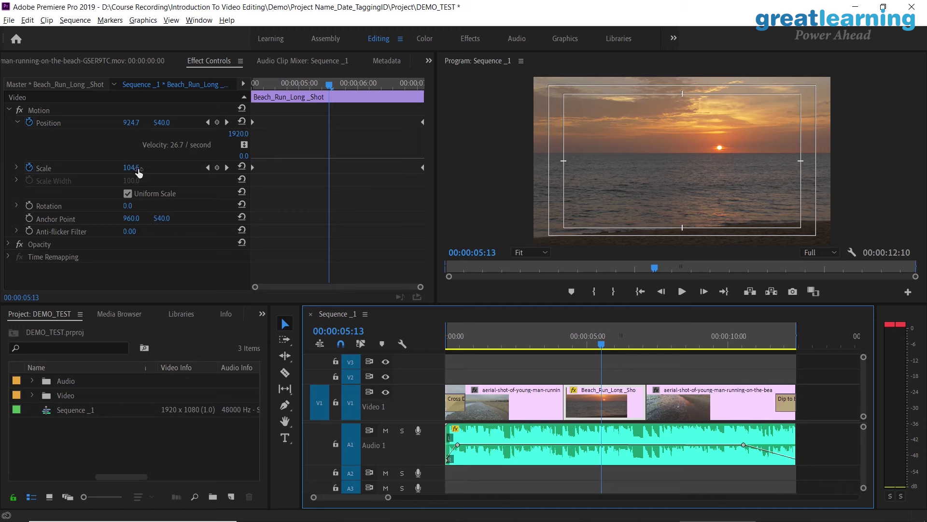
left_click_drag(270, 81, 441, 94)
- Move the playhead to the sequence end and collapse the Video 1 and Audio 1 tracks to minimum height
left_click(414, 485)
key("End")
double_click(428, 447)
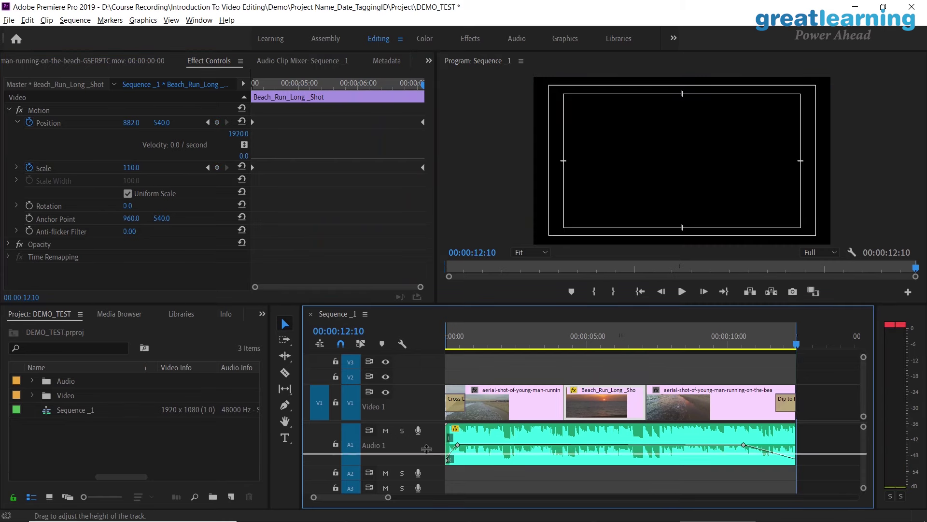
double_click(428, 387)
- Mark the sequence range from 00:00:00:00 to 00:00:12:10 and shuttle backward to its start
left_click_drag(616, 338, 430, 347)
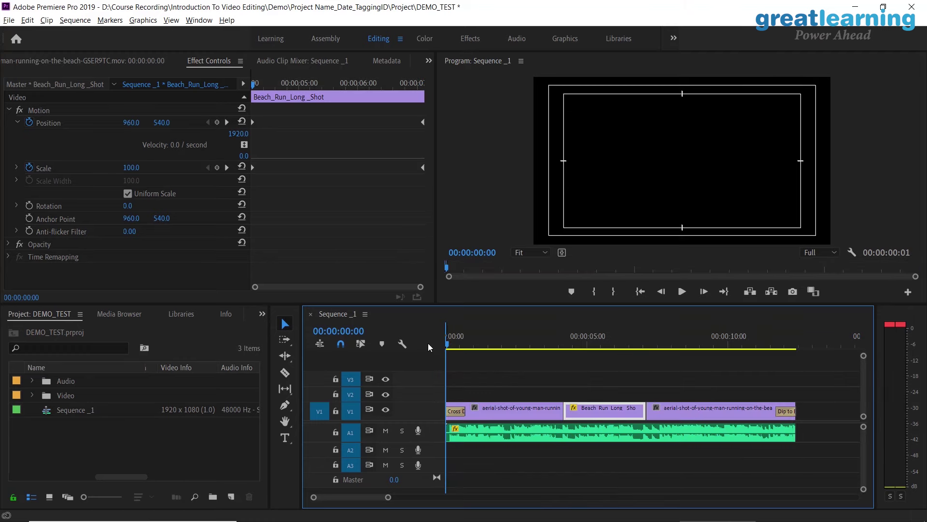
key("End")
key("o")
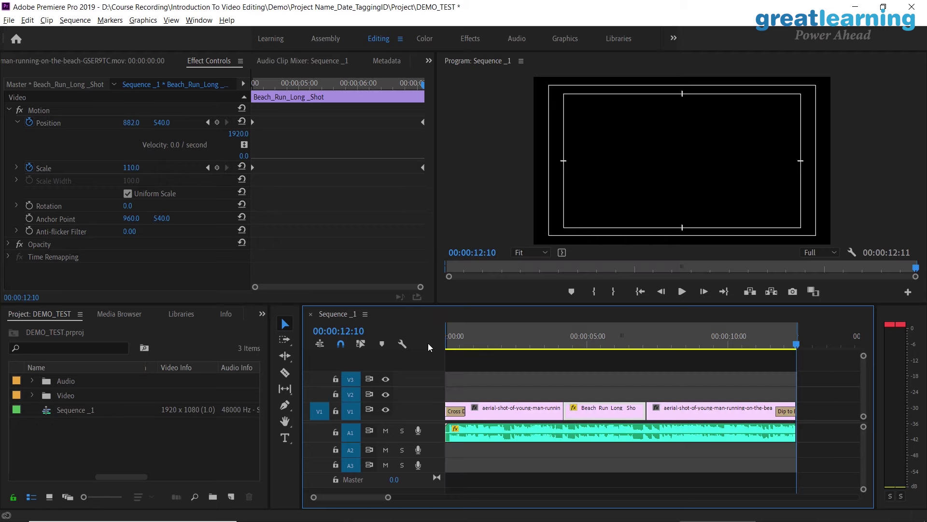
key("j")
key("j")
key("j")
key("j")
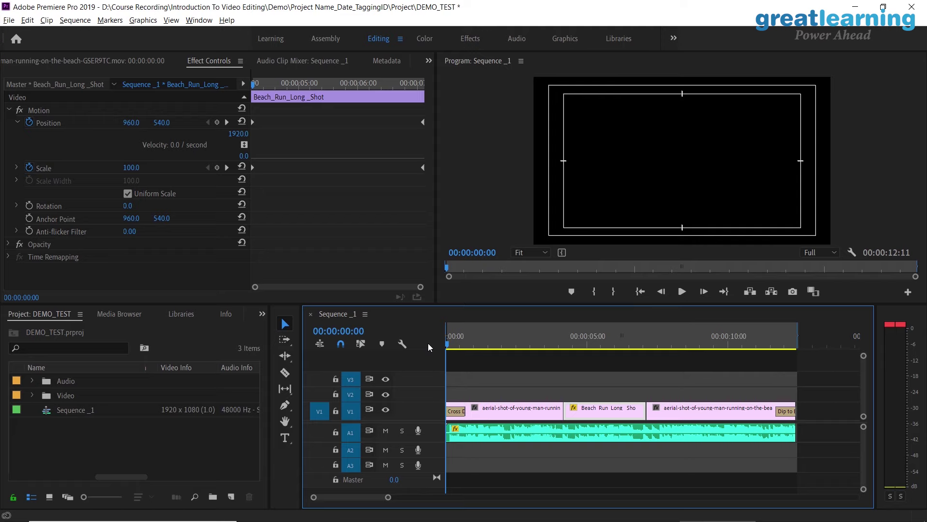
- Mark the sequence's out point one frame before its end, at 00:00:12:09
key("End")
key("Left")
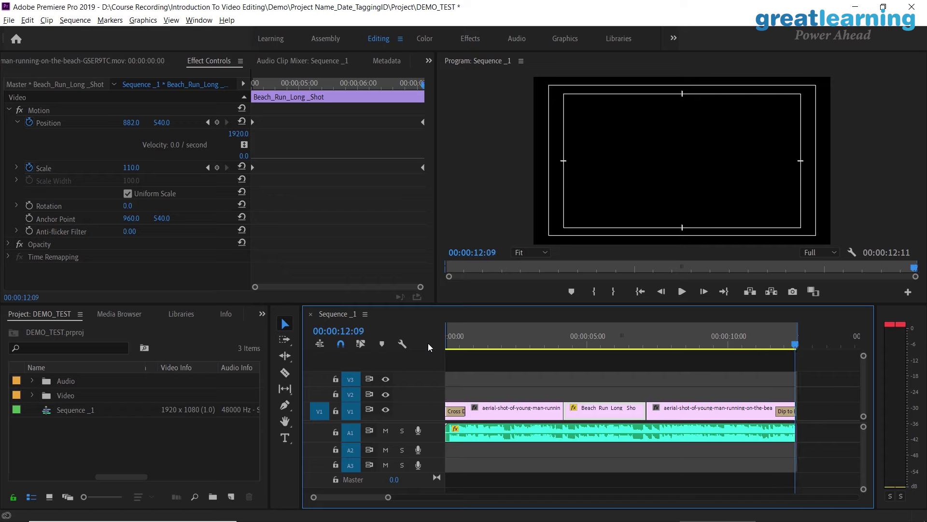
key("=")
key("=")
key("=")
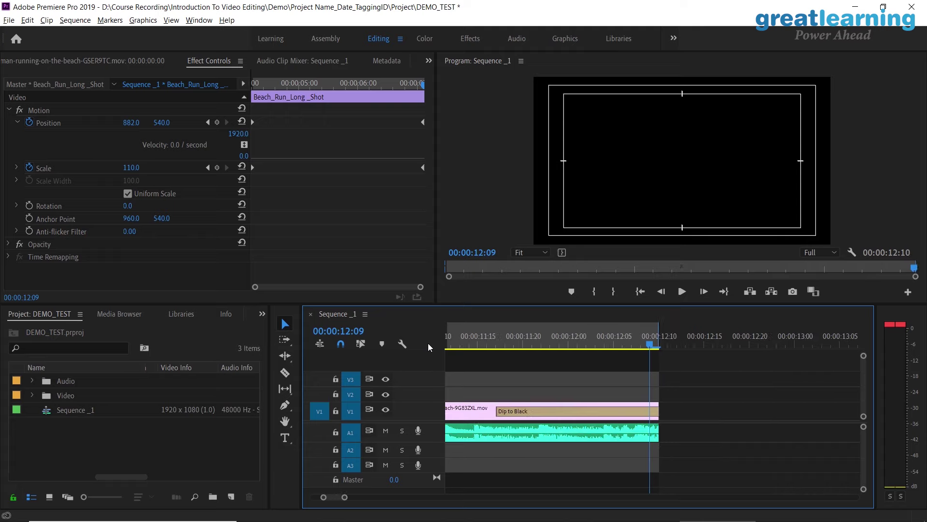
key("minus")
key("minus")
key("minus")
key("minus")
key("minus")
key("=")
key("=")
key("=")
key("=")
key("=")
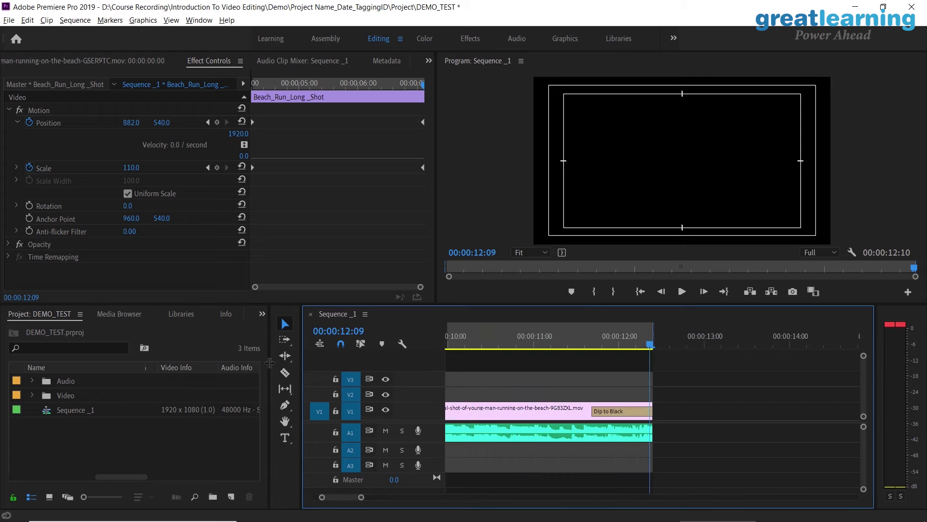
- Narrow the project and tools panels, widen the timeline, and show the whole sequence in it
left_click_drag(268, 363, 122, 370)
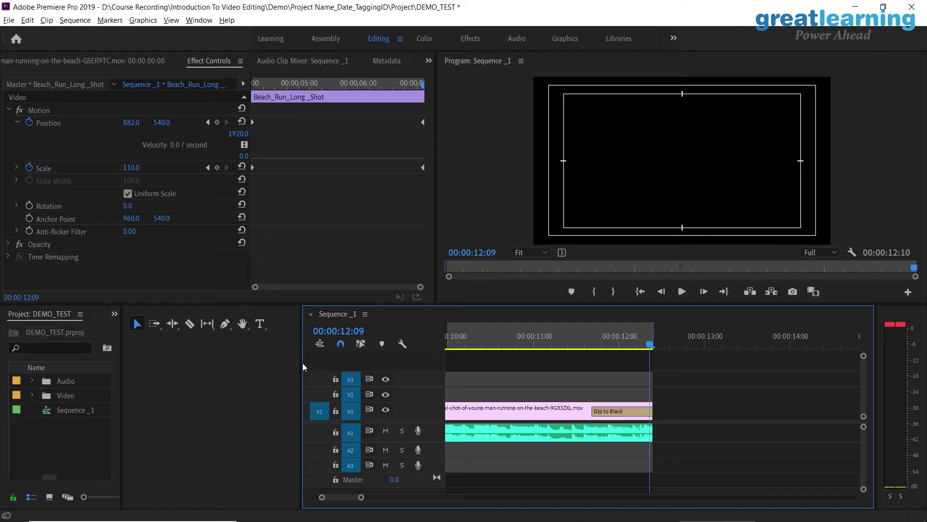
left_click_drag(302, 368, 136, 372)
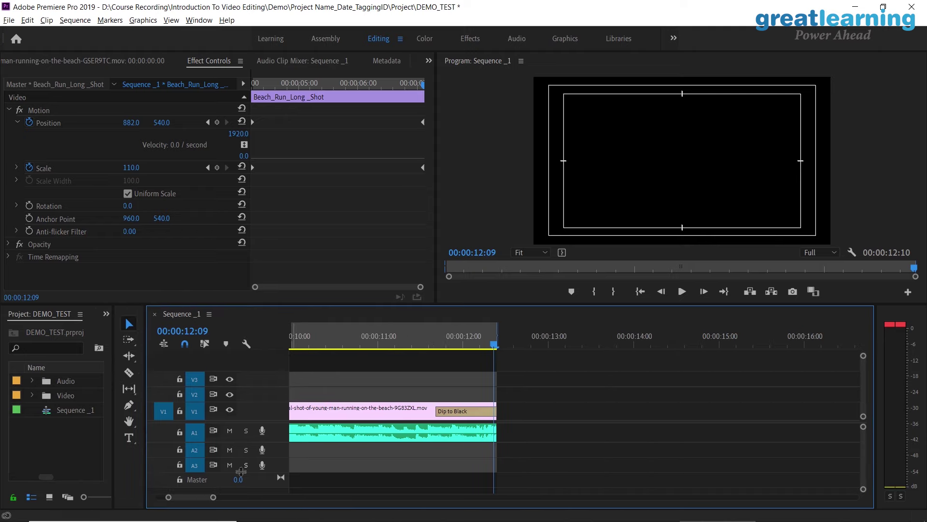
left_click_drag(213, 500, 230, 500)
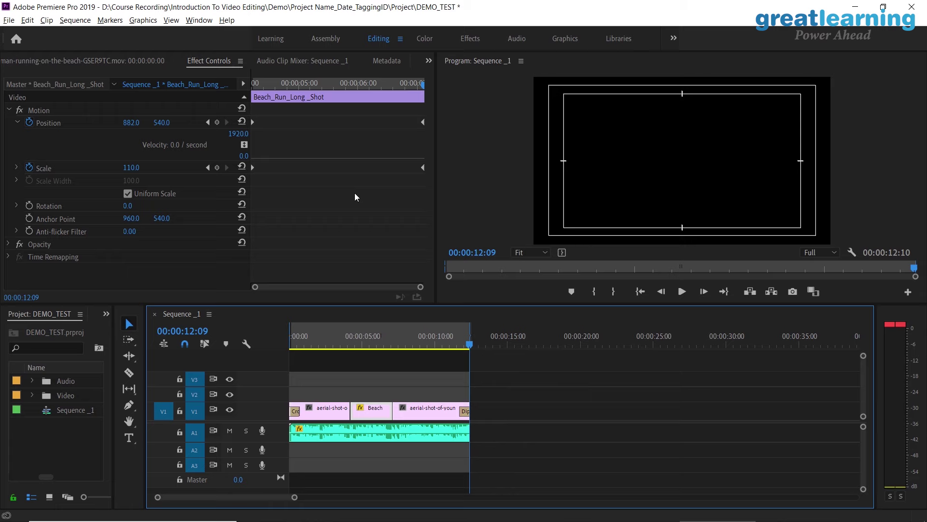
- Examine the Audio Clip Mixer, Beach_Run_Long_Shot's metadata, and the first aerial clip in the Source monitor
left_click(324, 61)
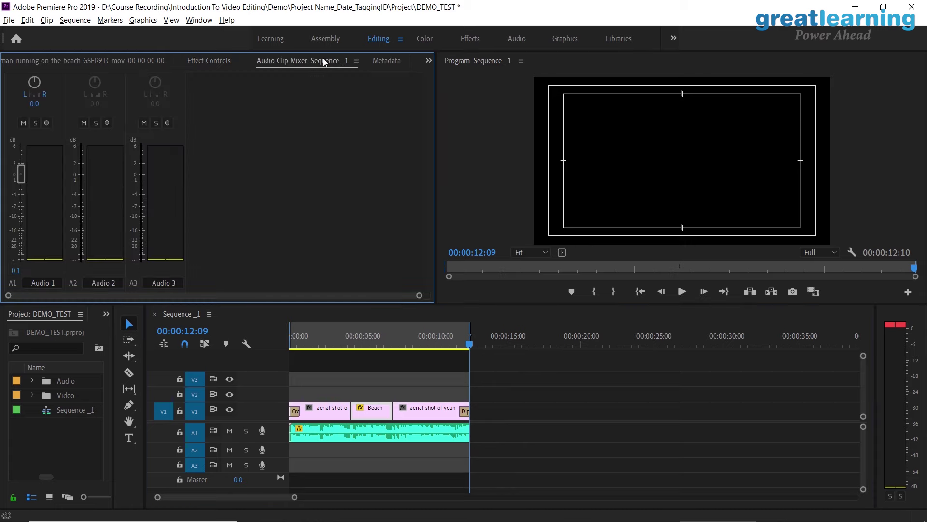
left_click(393, 67)
left_click(296, 61)
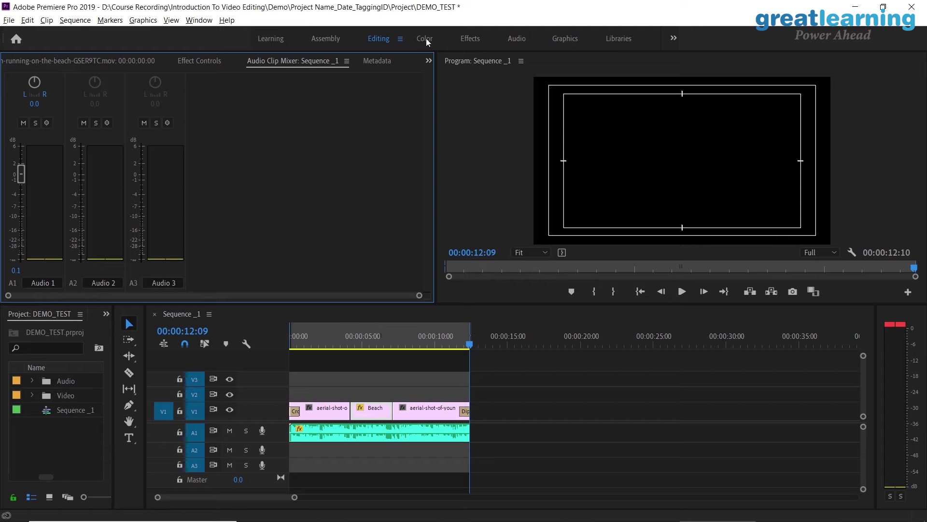
left_click(377, 61)
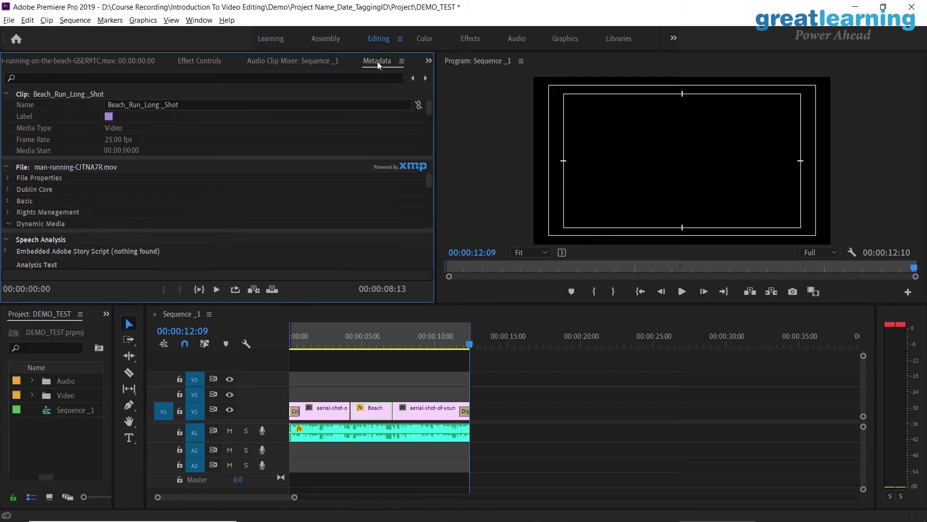
scroll(244, 224, "down", 4)
left_click(361, 411)
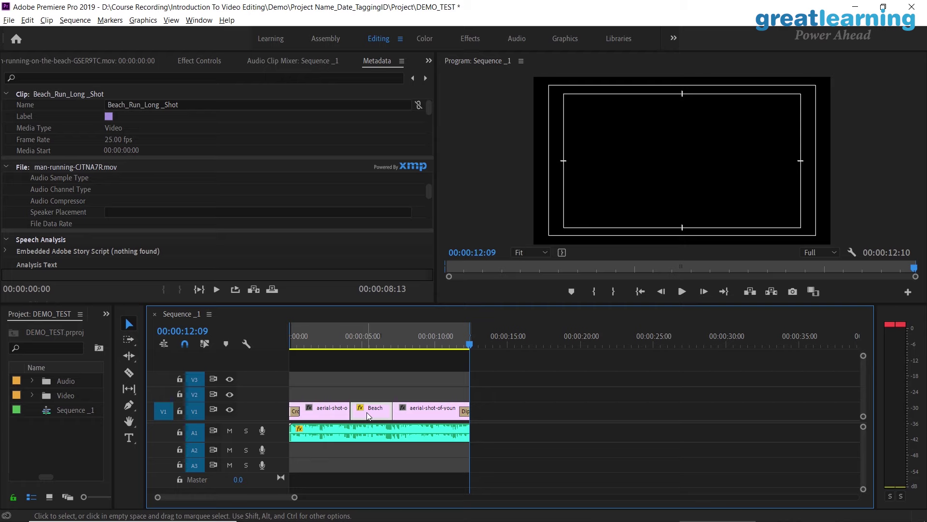
left_click(71, 61)
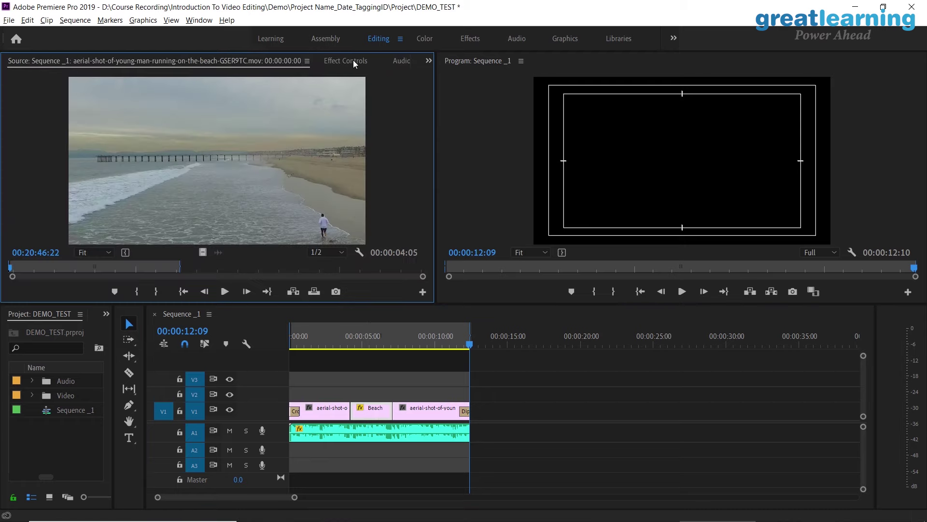
- Search the effects for "color" and apply Lumetri Color to the Beach_Run_Long_Shot clip
left_click(346, 61)
left_click(375, 383)
left_click(378, 412)
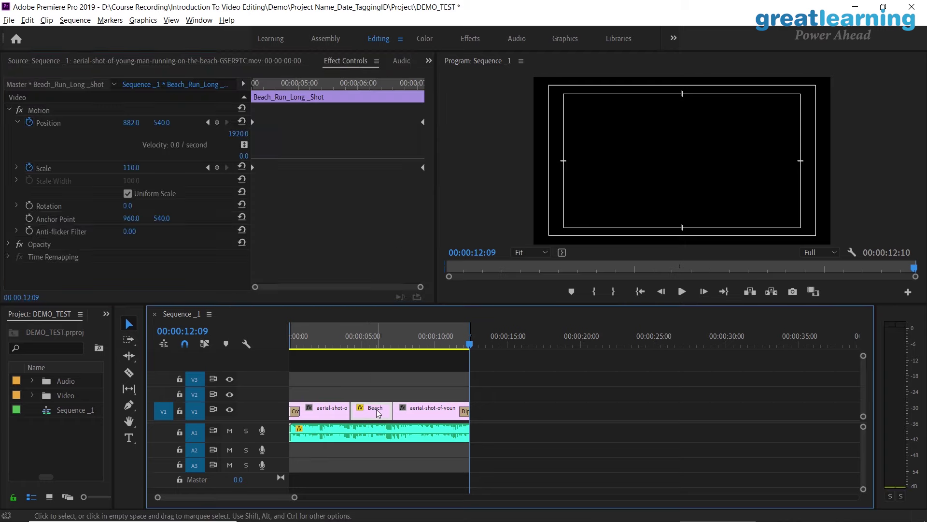
left_click(106, 313)
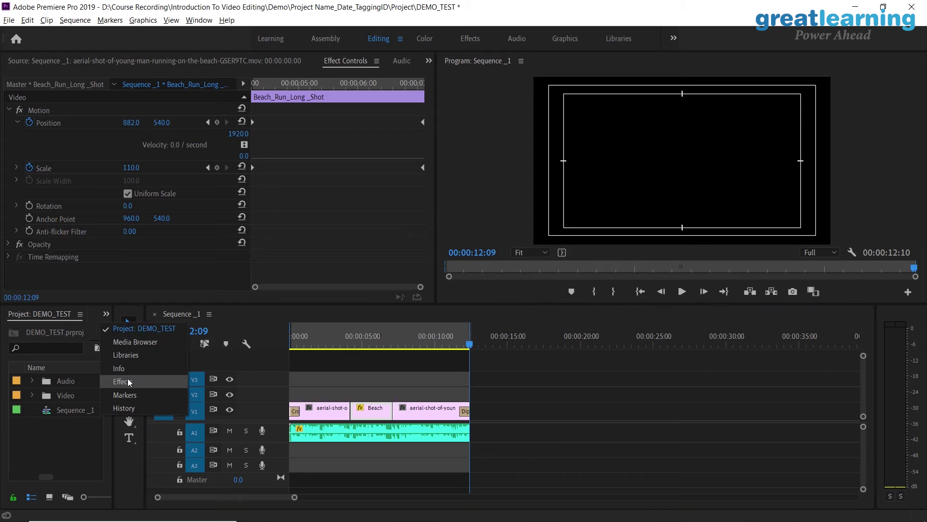
left_click(128, 382)
left_click(39, 330)
type("color")
scroll(54, 454, "down", 5)
scroll(55, 454, "down", 1)
left_click_drag(63, 455, 370, 410)
- Set the Exposure in Lumetri Color's Basic Correction to 1.0 on Beach_Run_Long_Shot, with one of its frames in view
left_click_drag(357, 344, 377, 352)
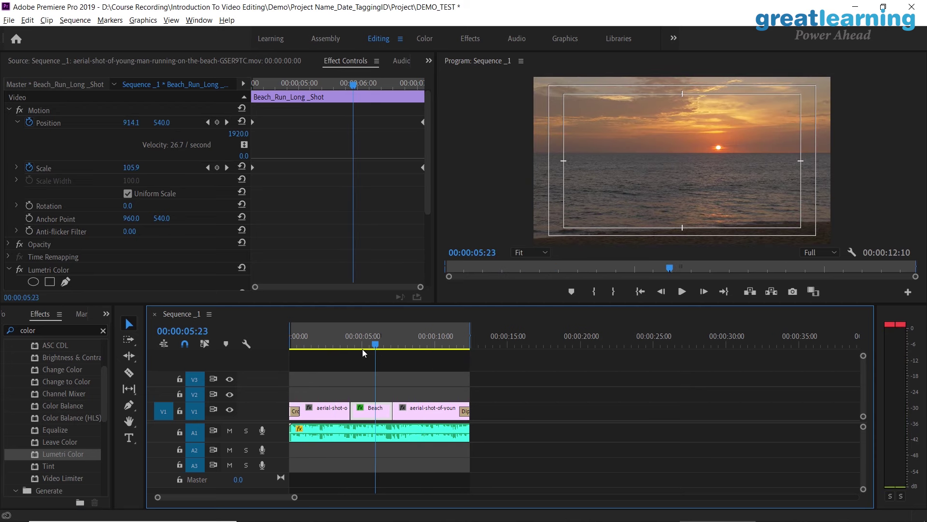
scroll(124, 241, "down", 3)
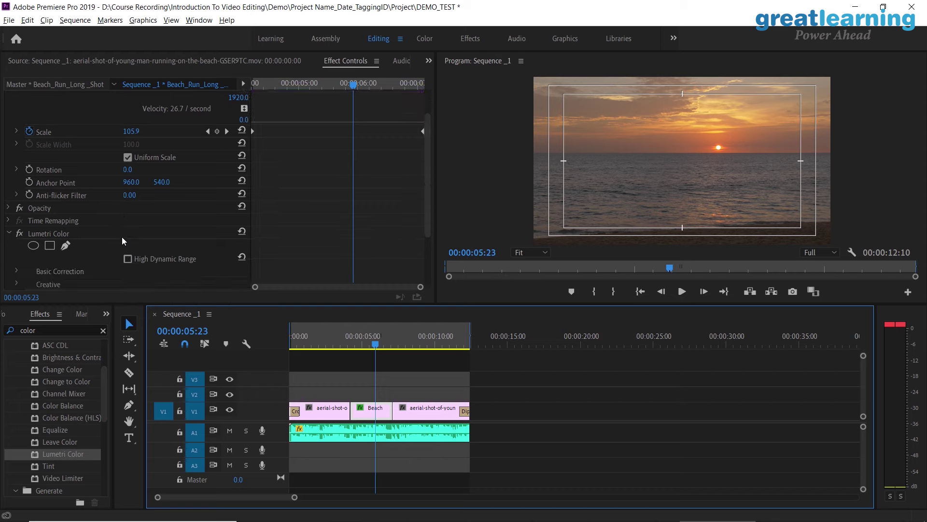
scroll(140, 227, "down", 5)
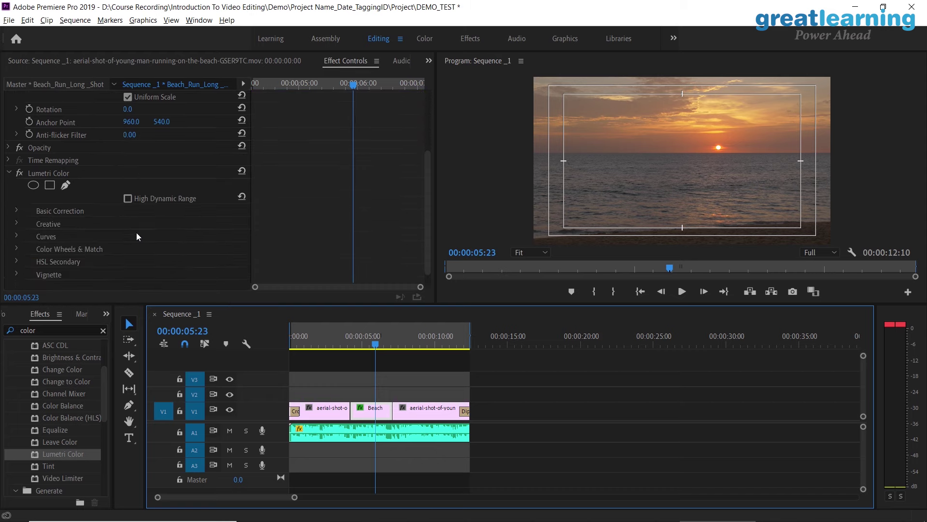
left_click(17, 210)
scroll(175, 223, "down", 6)
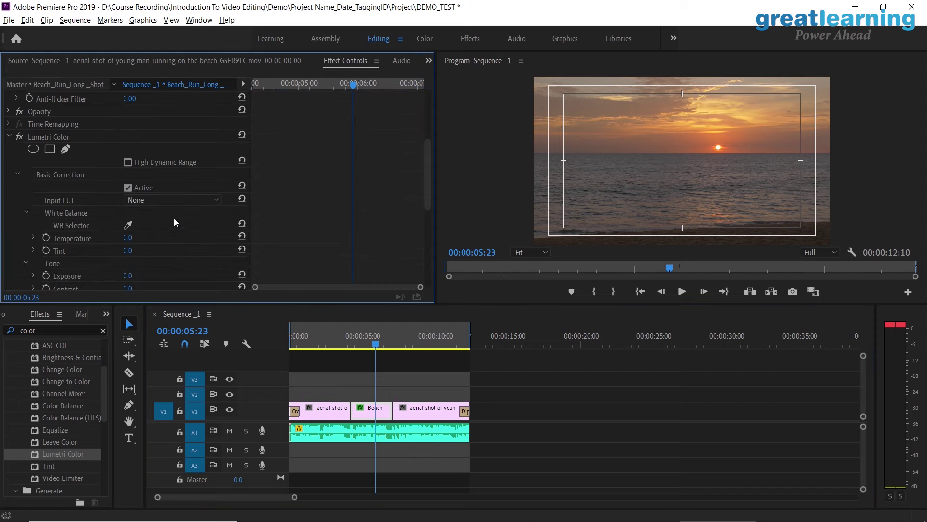
scroll(174, 225, "down", 4)
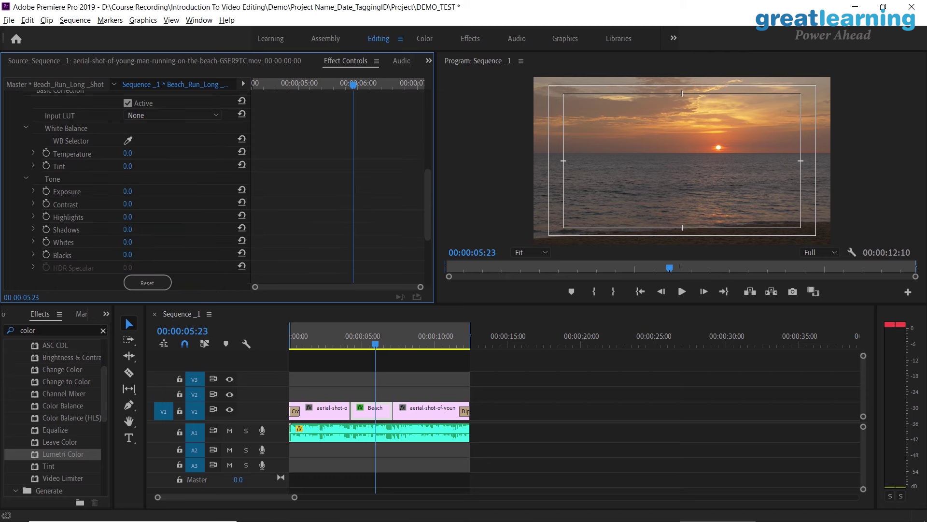
left_click(139, 190)
type("1")
key("Return")
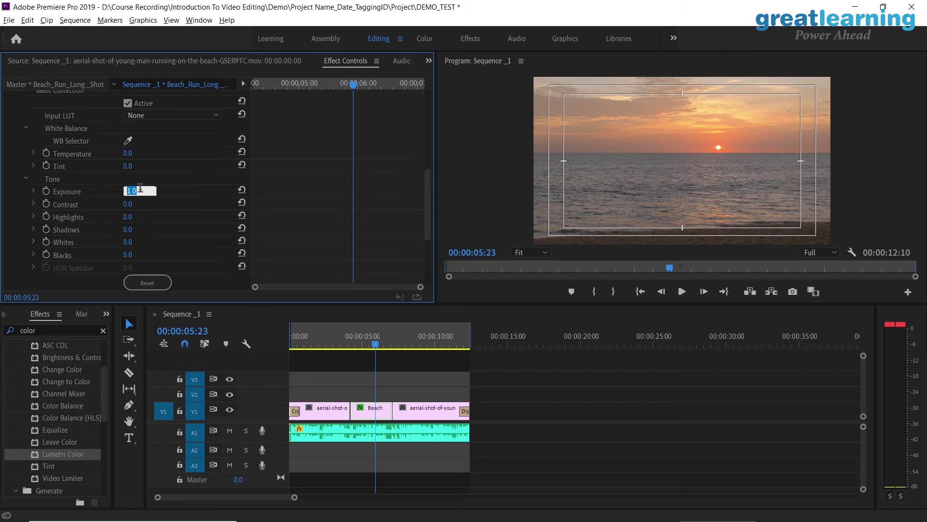
left_click(4, 218)
- Compare Beach_Run_Long_Shot with the first aerial clip, and set its Lumetri Contrast to -25.0 and Whites to 12.0
left_click(350, 344)
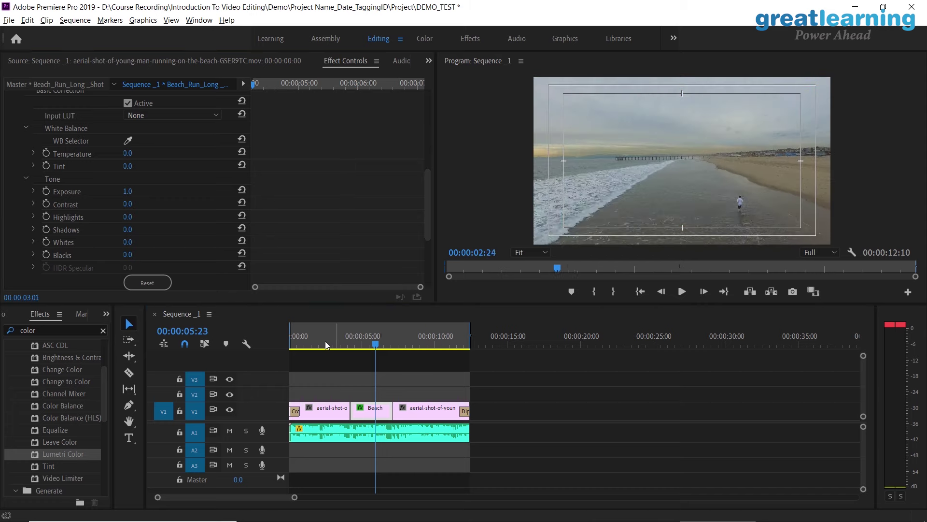
left_click_drag(352, 345, 381, 348)
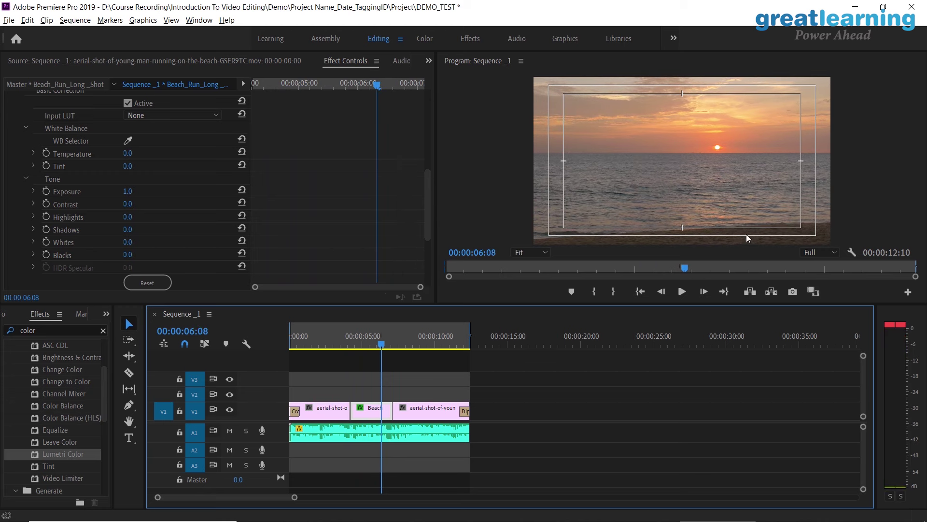
left_click(330, 344)
left_click_drag(331, 343, 383, 347)
left_click_drag(127, 204, 94, 204)
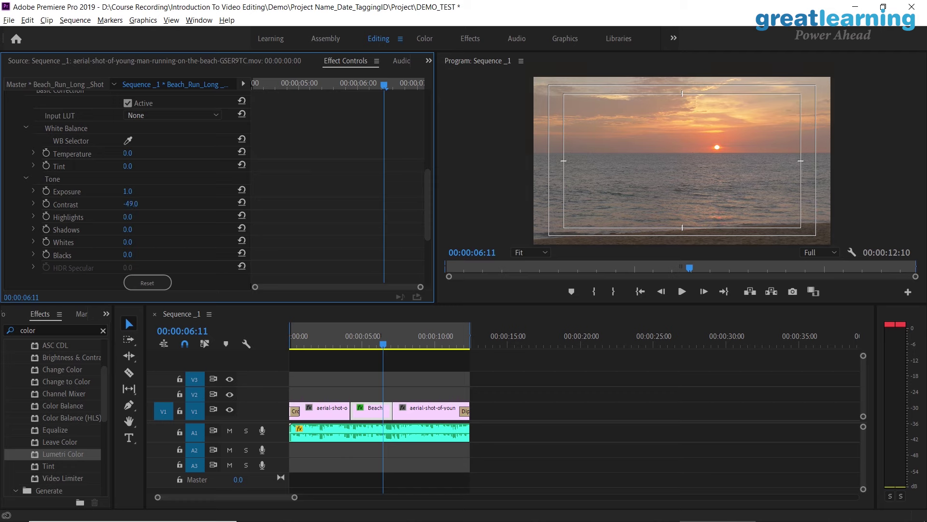
left_click_drag(114, 204, 117, 204)
left_click_drag(127, 241, 133, 242)
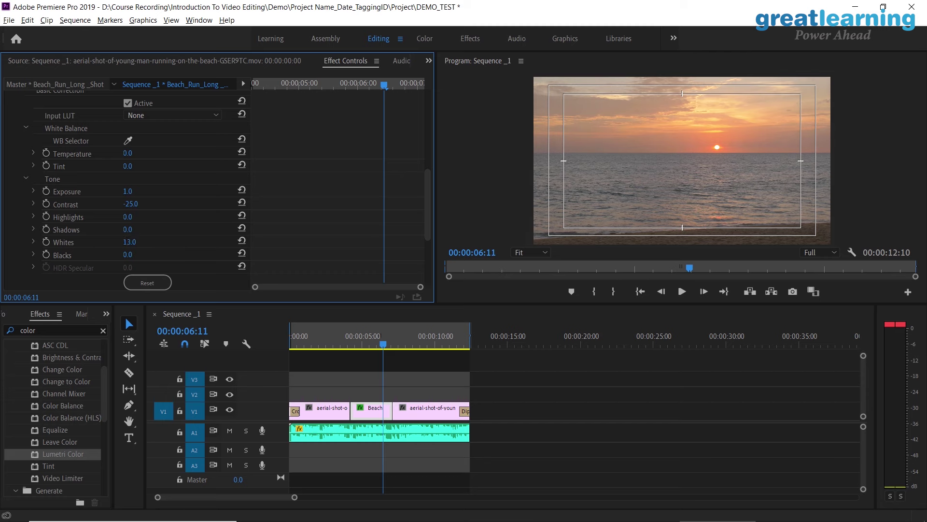
- Scrub through the graded sequence, return the playhead to 00:00:00:00, and collapse the Lumetri Color settings
left_click_drag(380, 343, 282, 343)
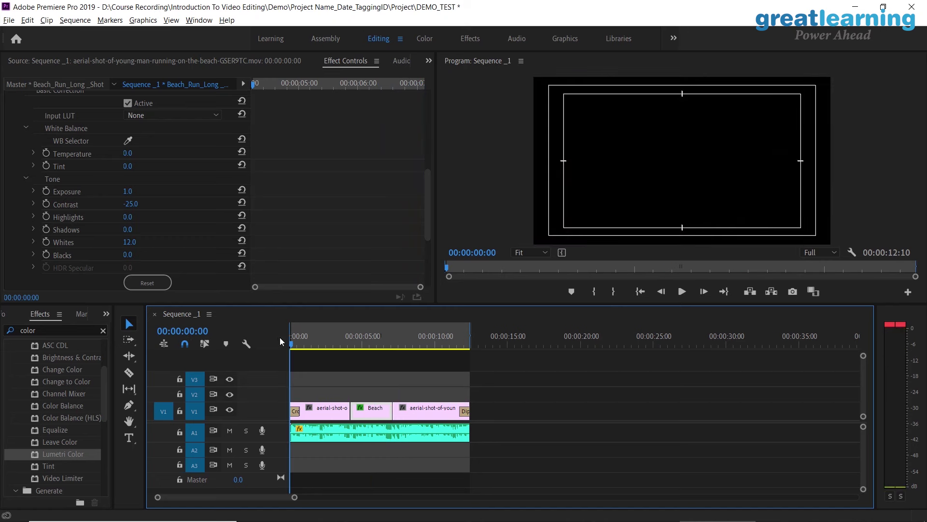
left_click_drag(363, 341, 312, 342)
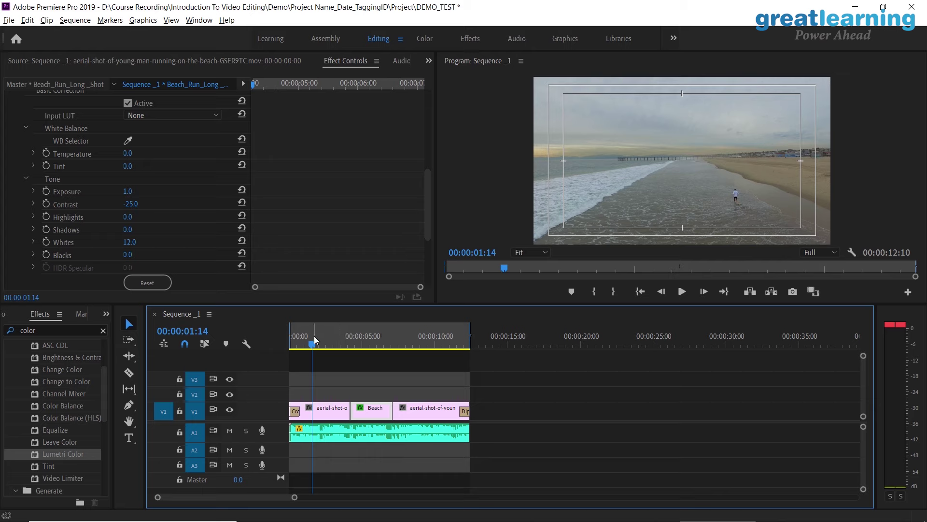
key("Home")
scroll(19, 159, "up", 5)
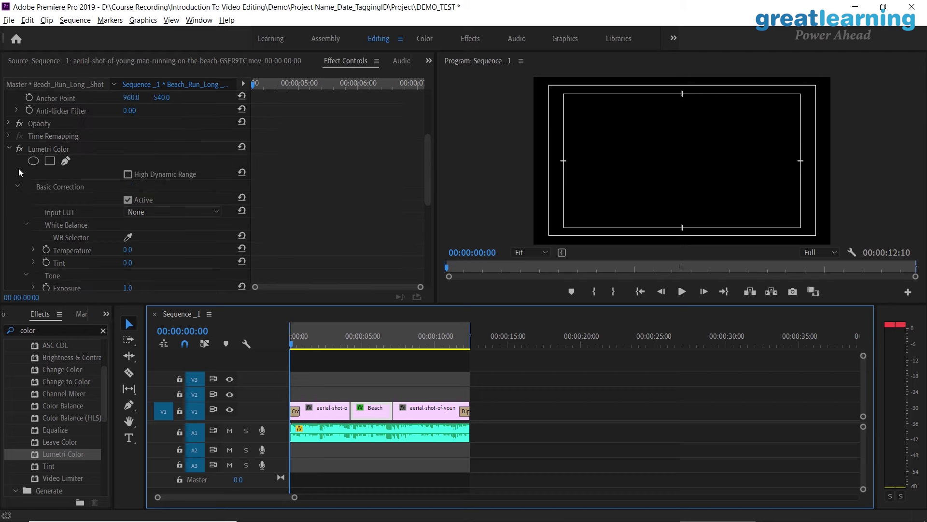
left_click(8, 150)
left_click(9, 151)
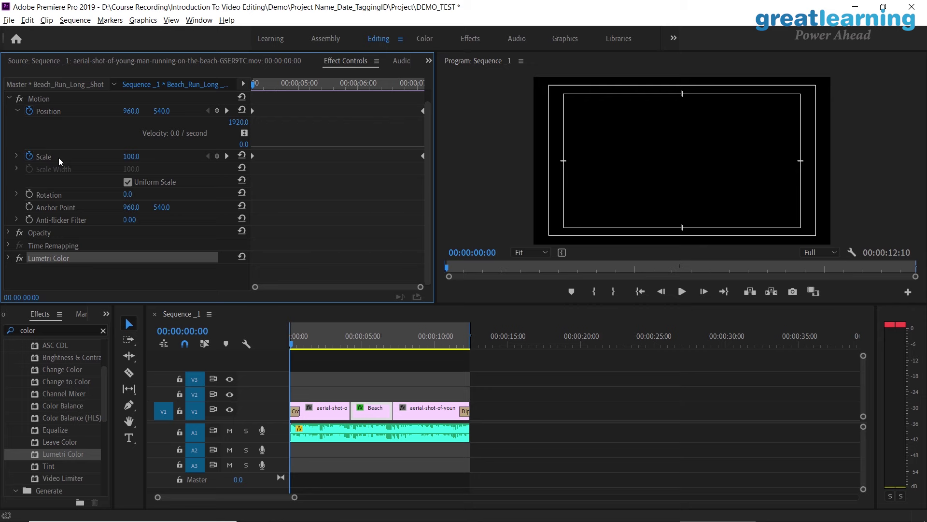
- Move the playhead to the sequence's end at 00:00:12:09 and magnify the timeline to check the out point
left_click(9, 20)
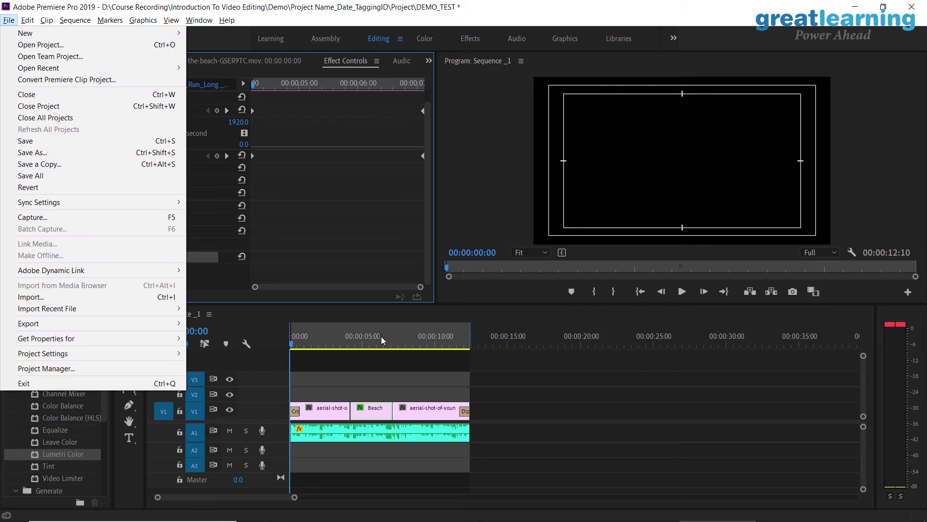
left_click(382, 340)
key("End")
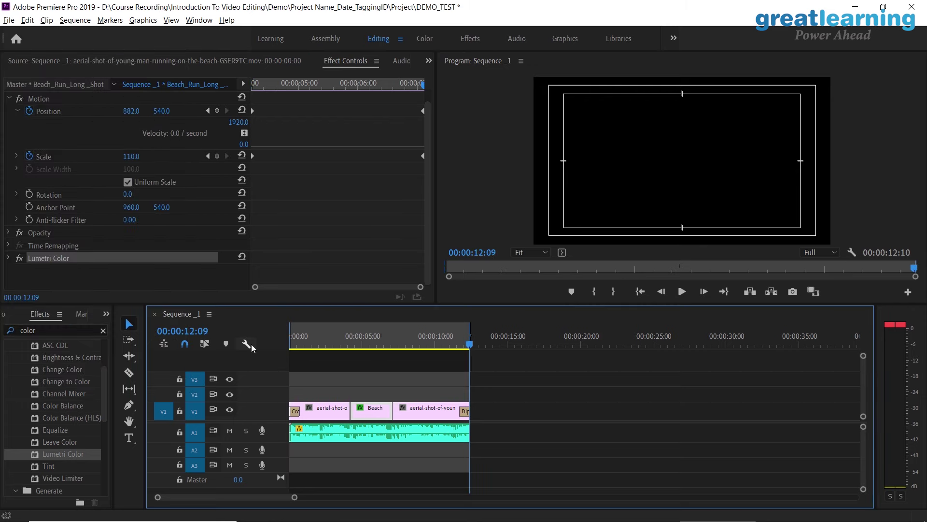
key("=")
key("=")
key("=")
key("=")
key("=")
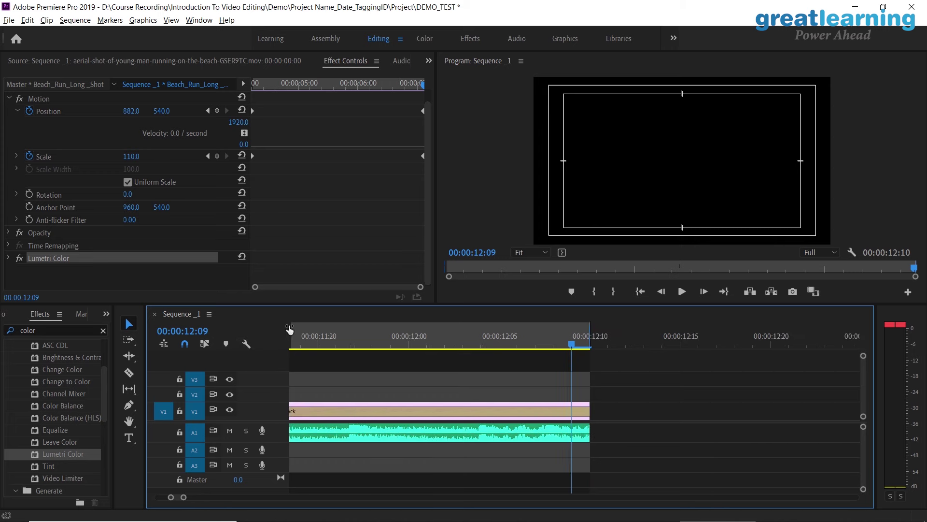
- Open the media export settings for the sequence and keep H.264 as the format after reviewing the format choices
left_click(8, 20)
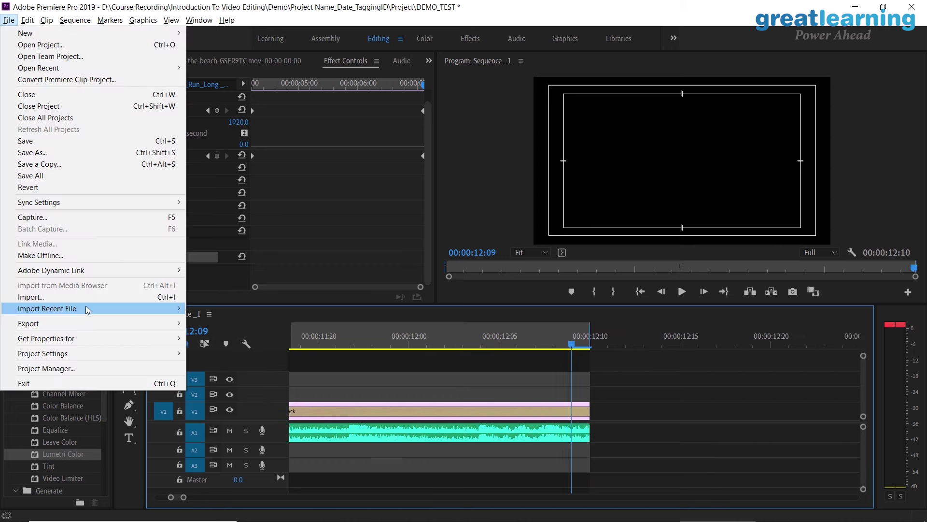
mouse_move(89, 323)
left_click(214, 325)
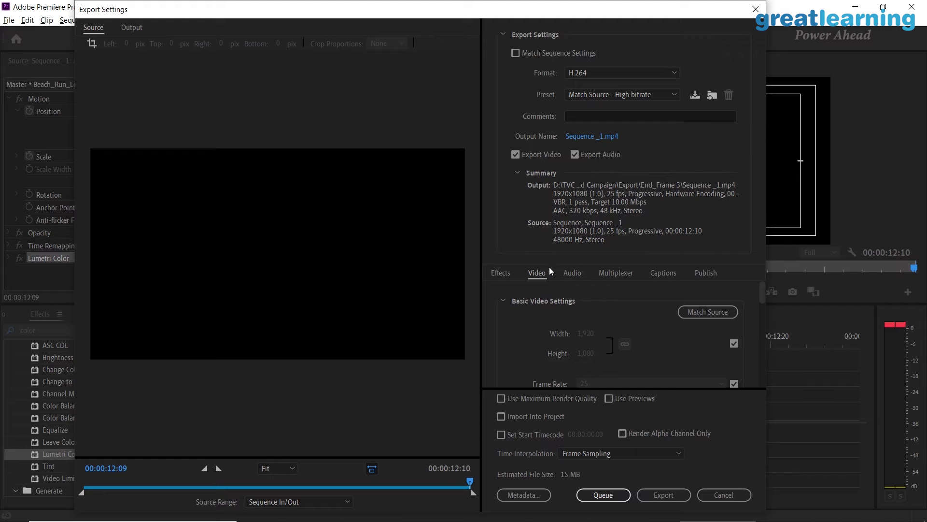
left_click(625, 71)
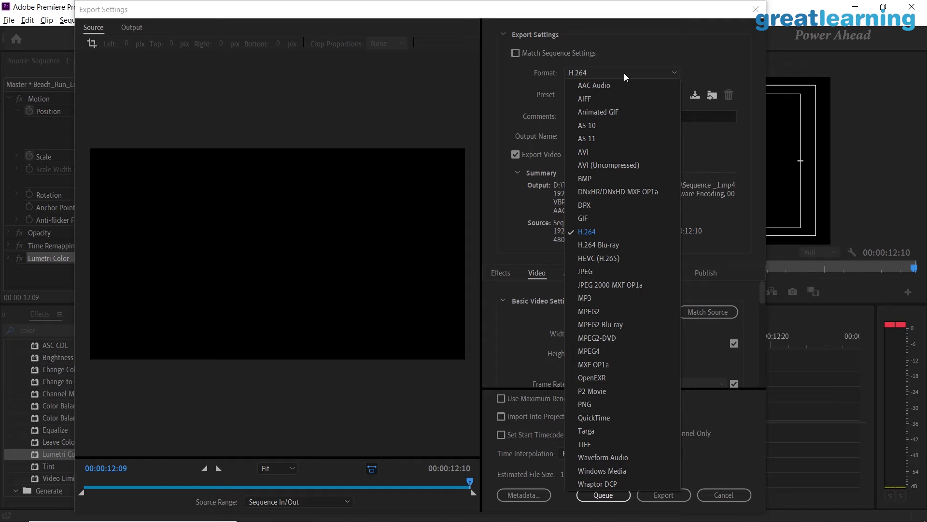
left_click(657, 52)
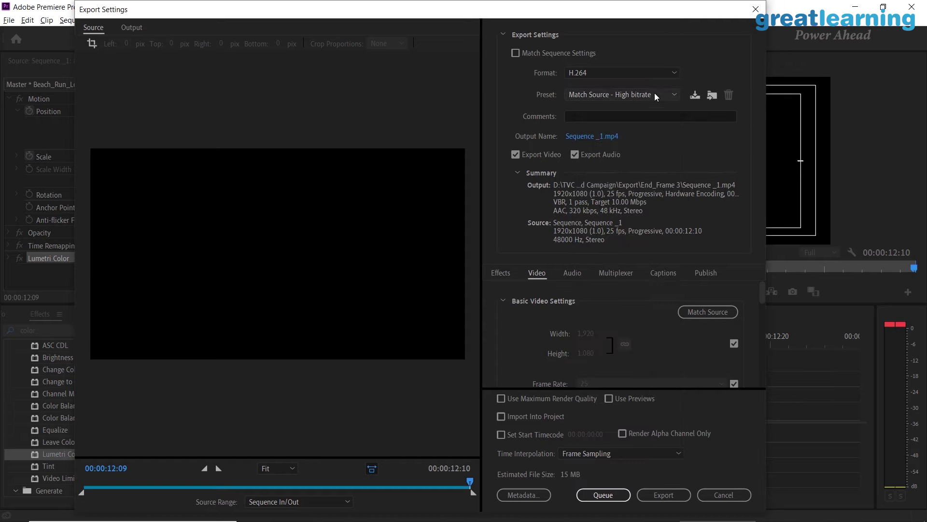
- Look through the H.264 export presets and try the Custom option
left_click(654, 94)
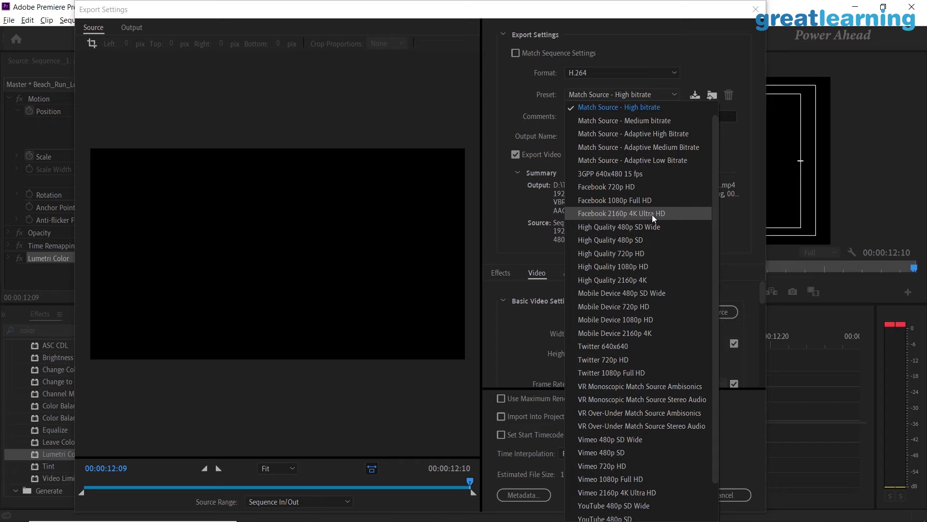
scroll(652, 234, "down", 1)
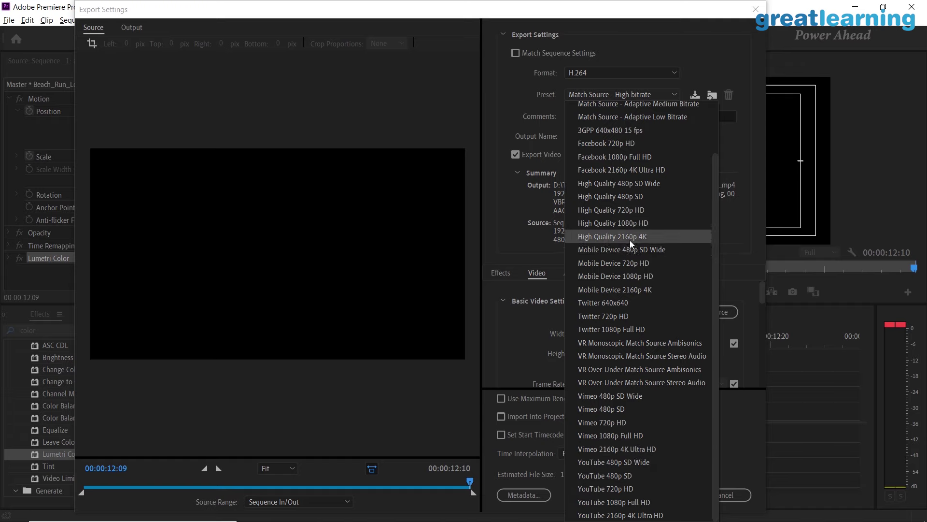
scroll(643, 199, "up", 3)
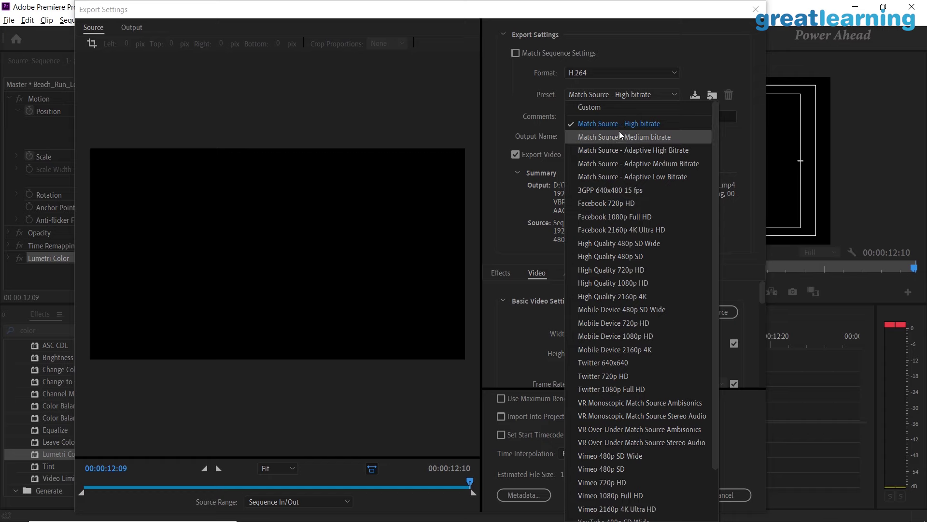
left_click(616, 108)
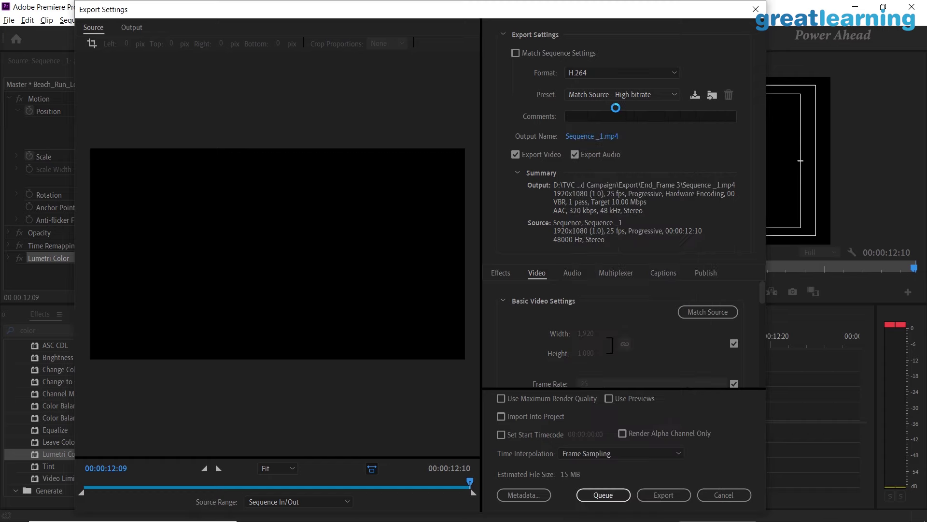
- Browse for the output location in D:\Course Recording\Introduction To Video Editing\Demo\Project Name_Date_TaggingID
left_click(593, 137)
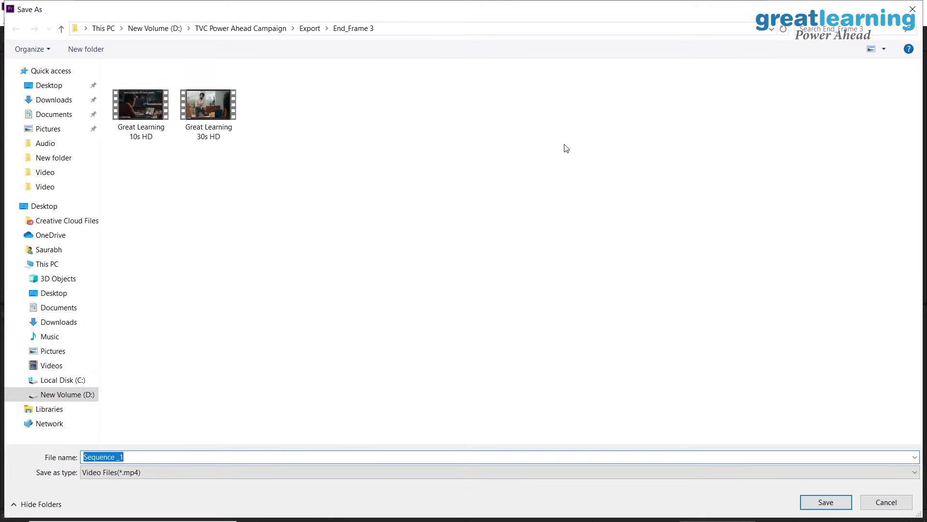
left_click(57, 396)
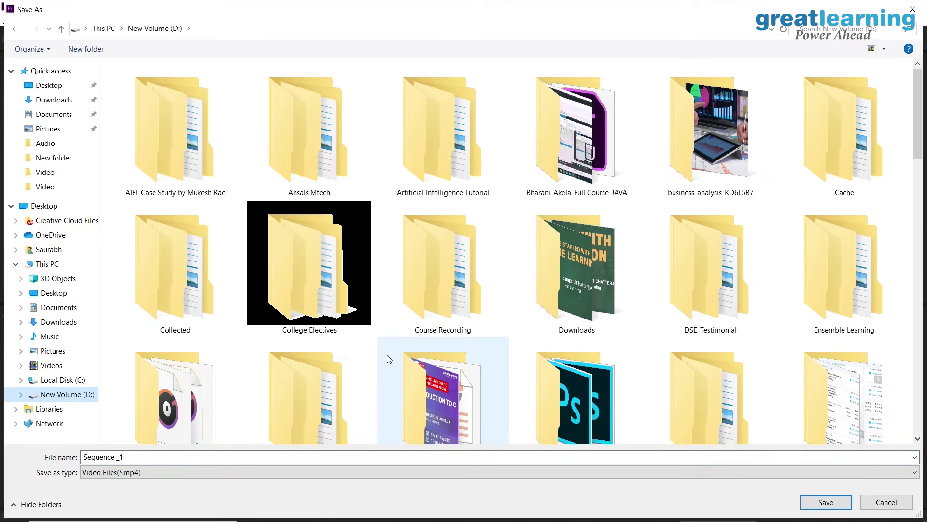
double_click(460, 290)
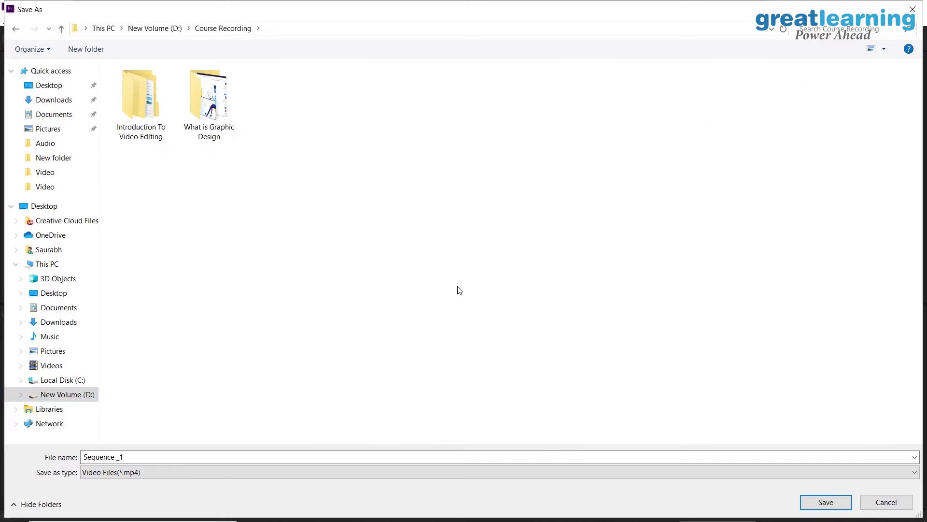
double_click(139, 113)
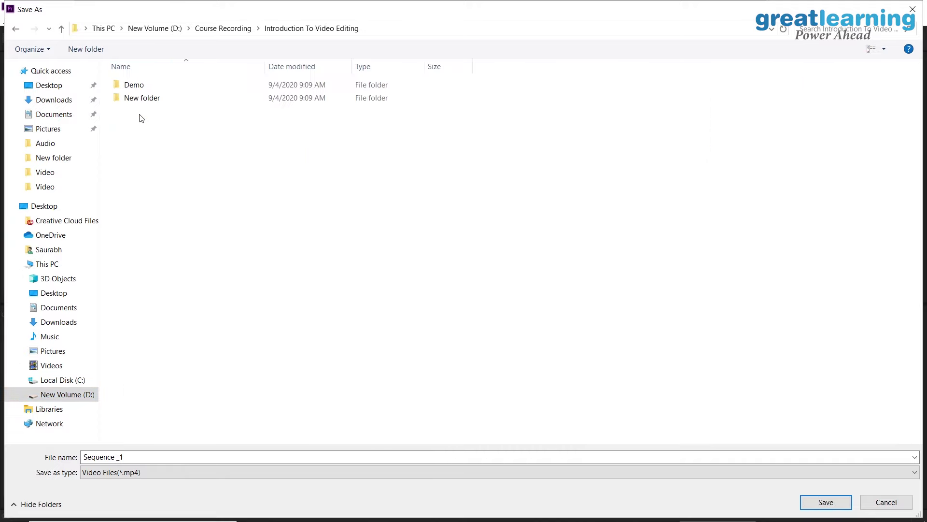
double_click(139, 87)
double_click(139, 88)
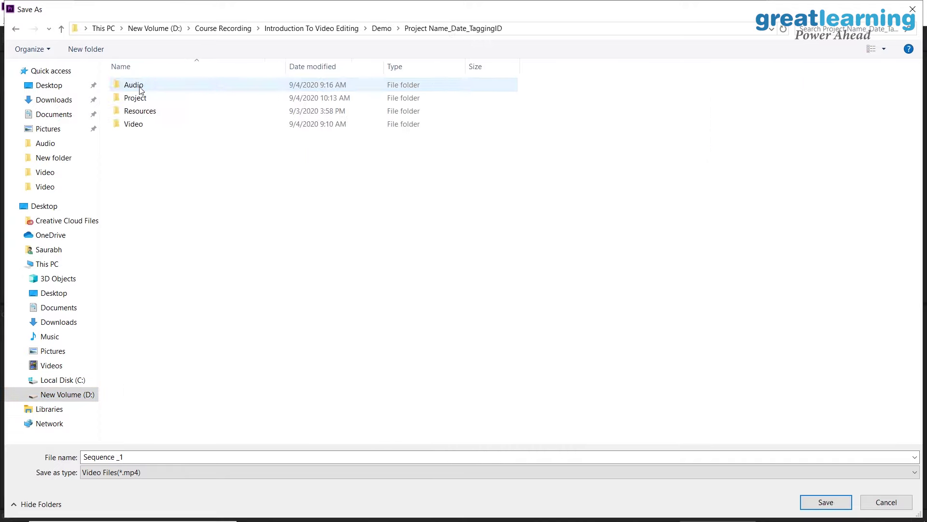
- Create a folder named Export inside Project Name_Date_TaggingID and open it as the output location
right_click(134, 194)
mouse_move(208, 327)
left_click(295, 326)
type("Export")
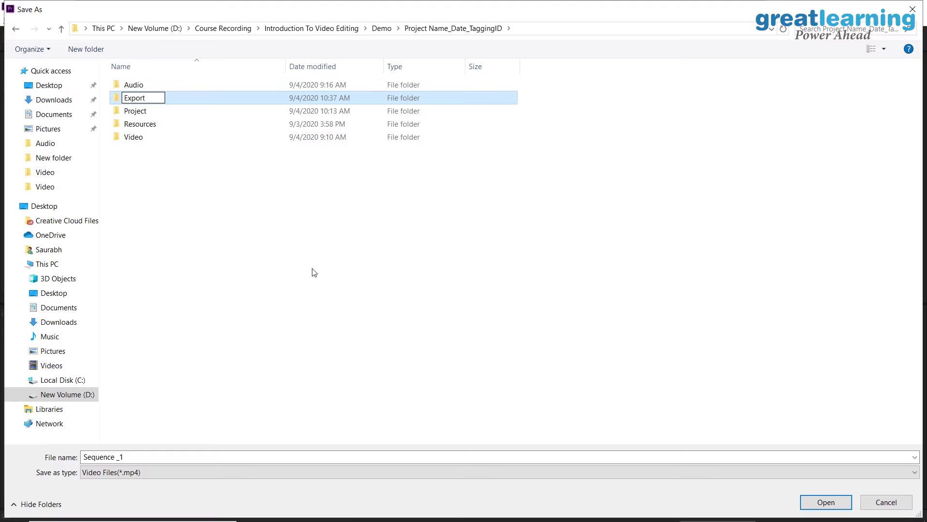
left_click(264, 248)
double_click(156, 103)
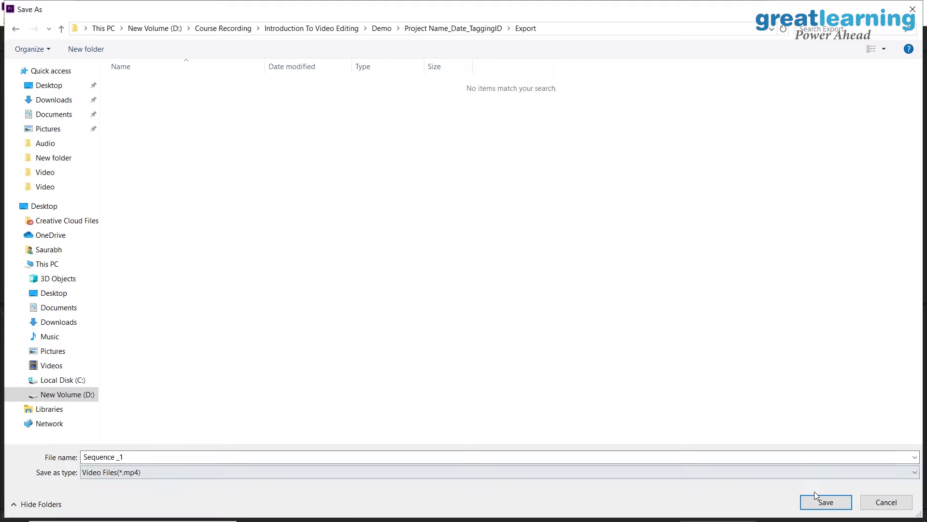
- Replace the exported video's file name with DEMO
left_click(174, 457)
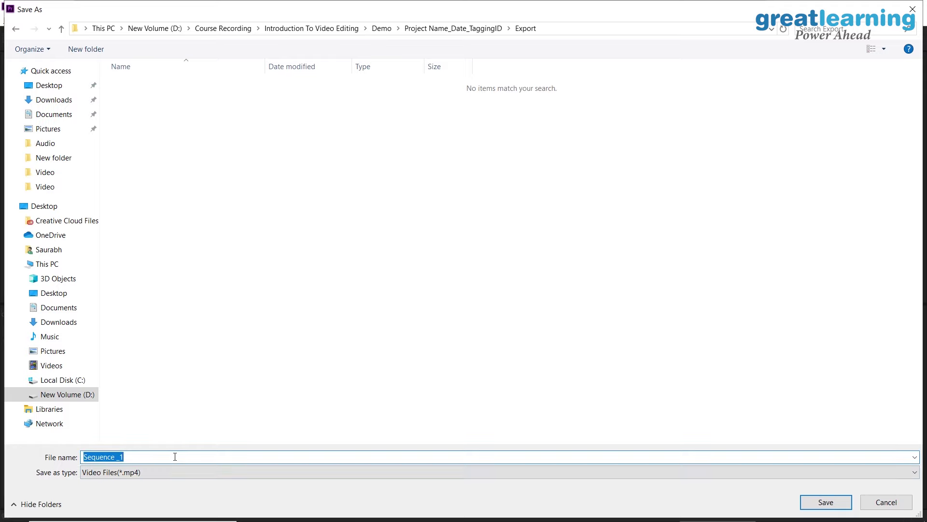
key("BackSpace")
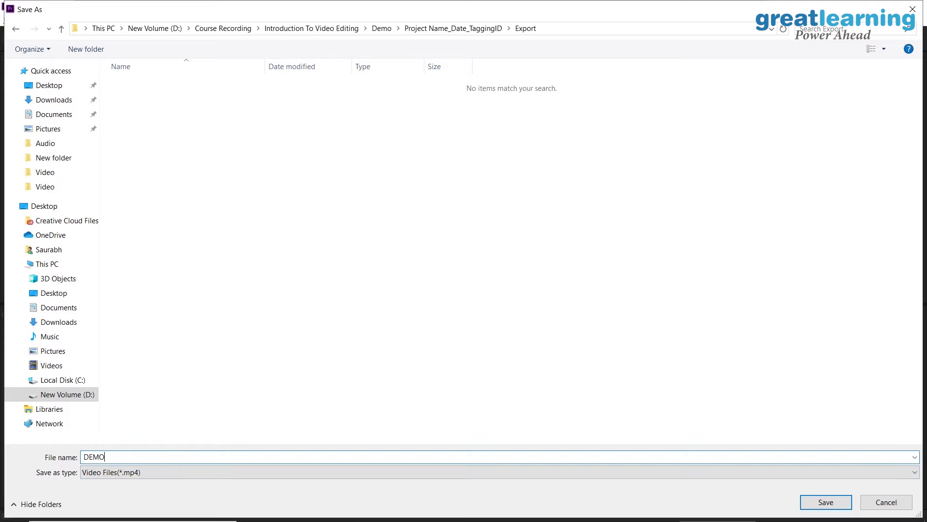